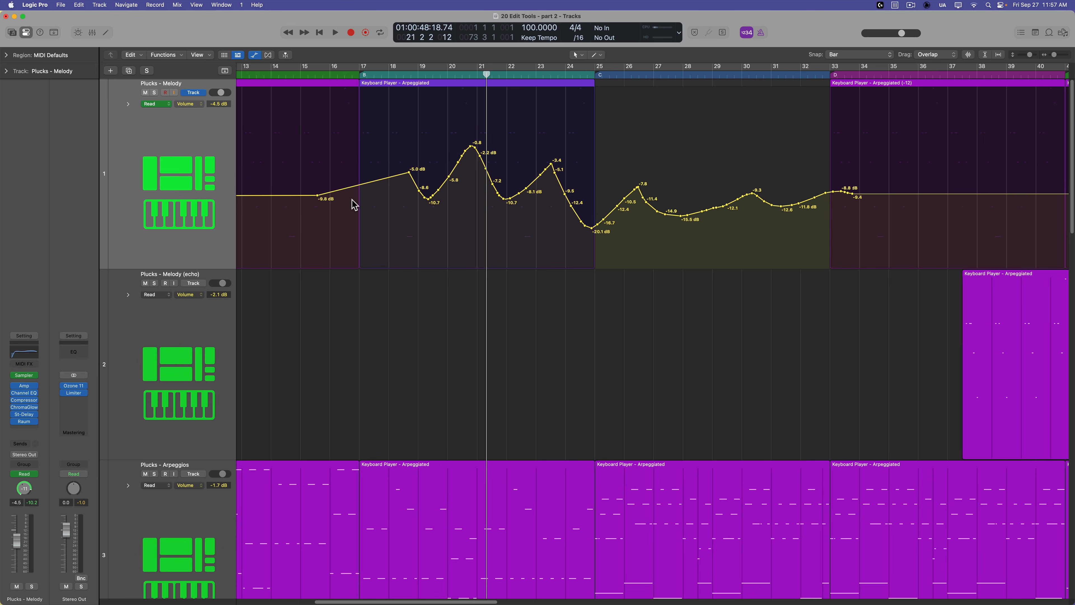
# - Undo the volume automation drawn on the Plucks - Melody track and hide the automation view
pyautogui.press('super+z')
pyautogui.press('super+z')
pyautogui.press('super+z')
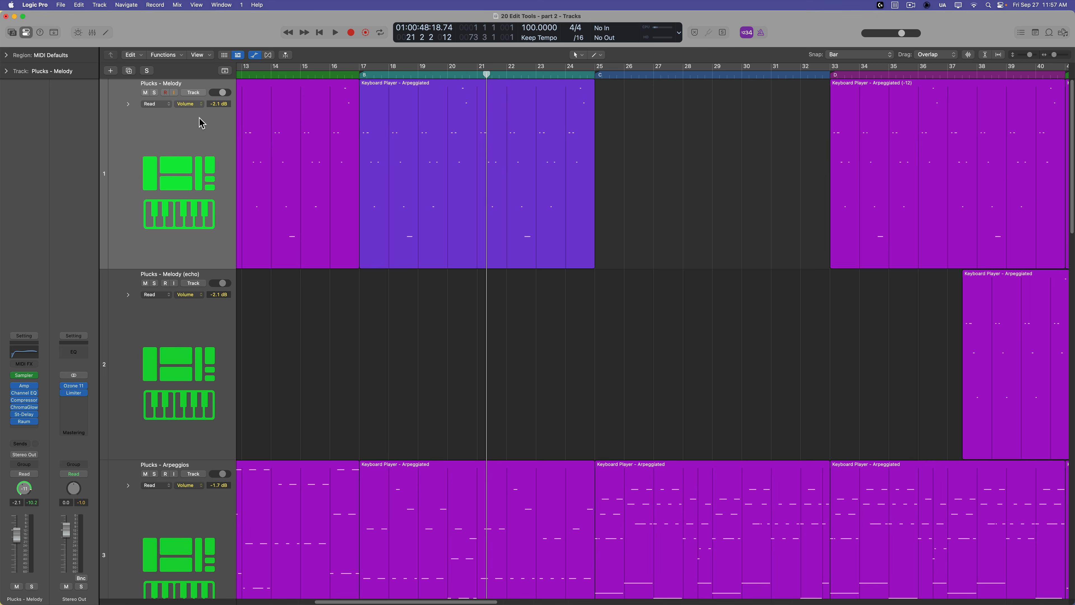
pyautogui.press('a')
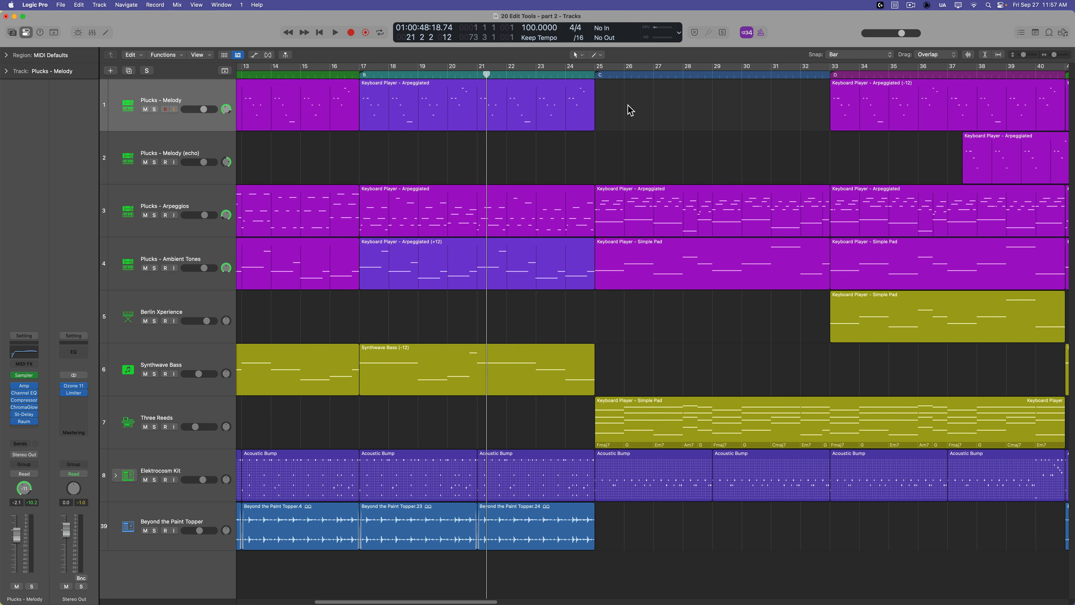
# - Add empty MIDI regions with the Pencil tool at bar 25 on Plucks - Melody and at bars 25 and 33 on Plucks - Melody (echo)
pyautogui.click(617, 110)
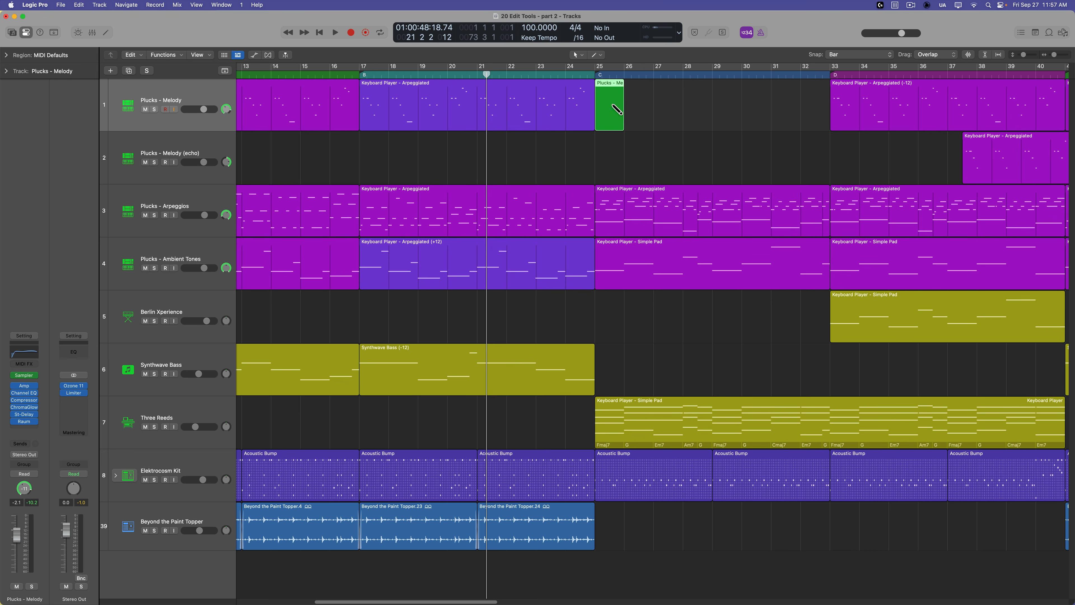
pyautogui.click(619, 158)
pyautogui.click(841, 154)
# - Delete the empty regions at bars 25 and 33 on the Plucks - Melody and Plucks - Melody (echo) tracks
pyautogui.moveTo(660, 106); pyautogui.dragTo(609, 154)
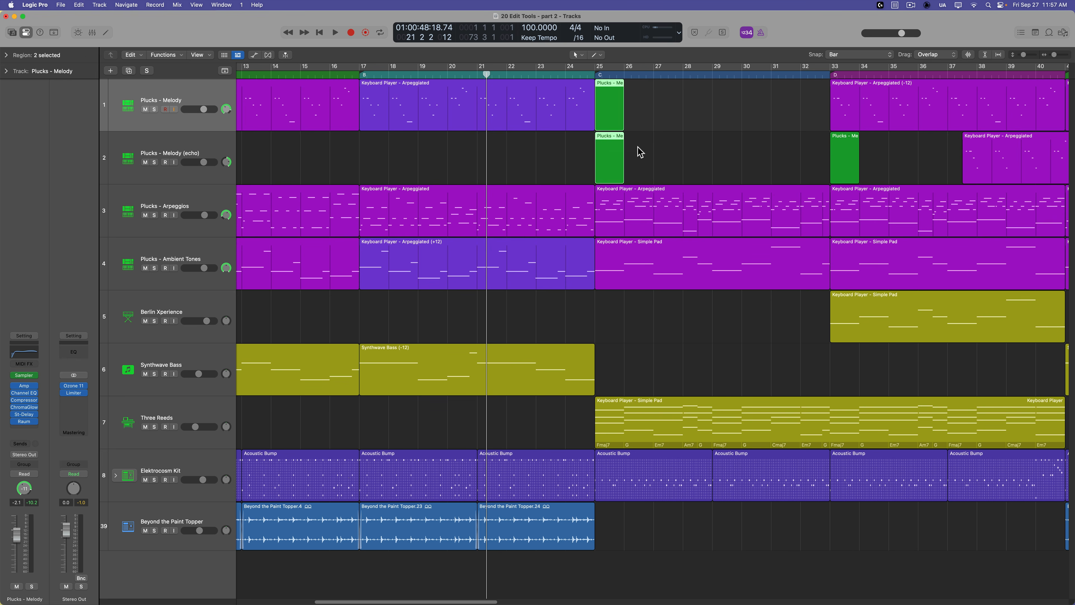
pyautogui.press('Delete')
pyautogui.click(843, 157)
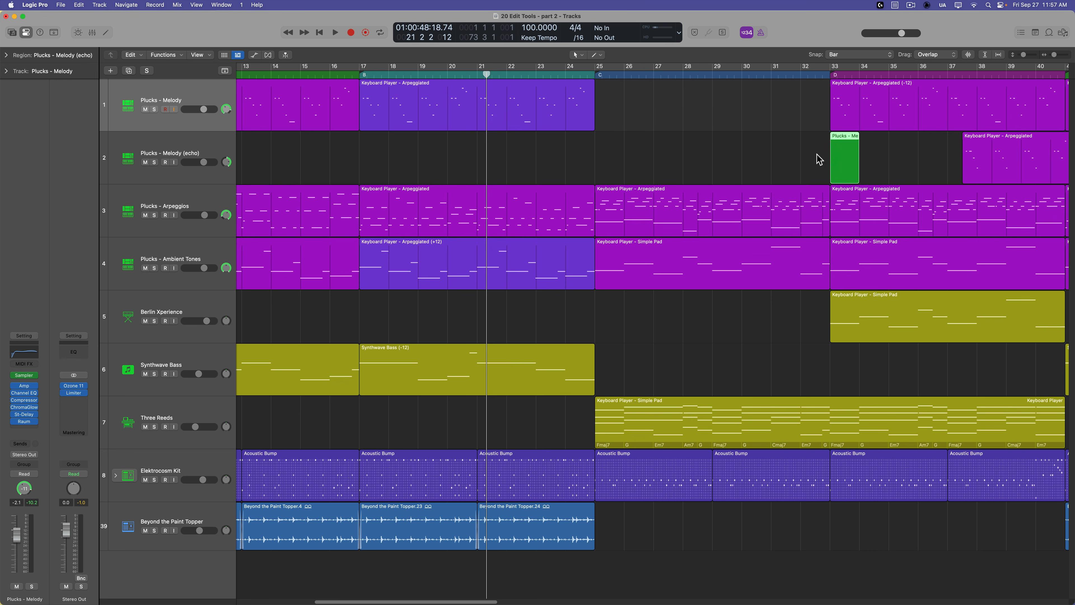
pyautogui.press('Delete')
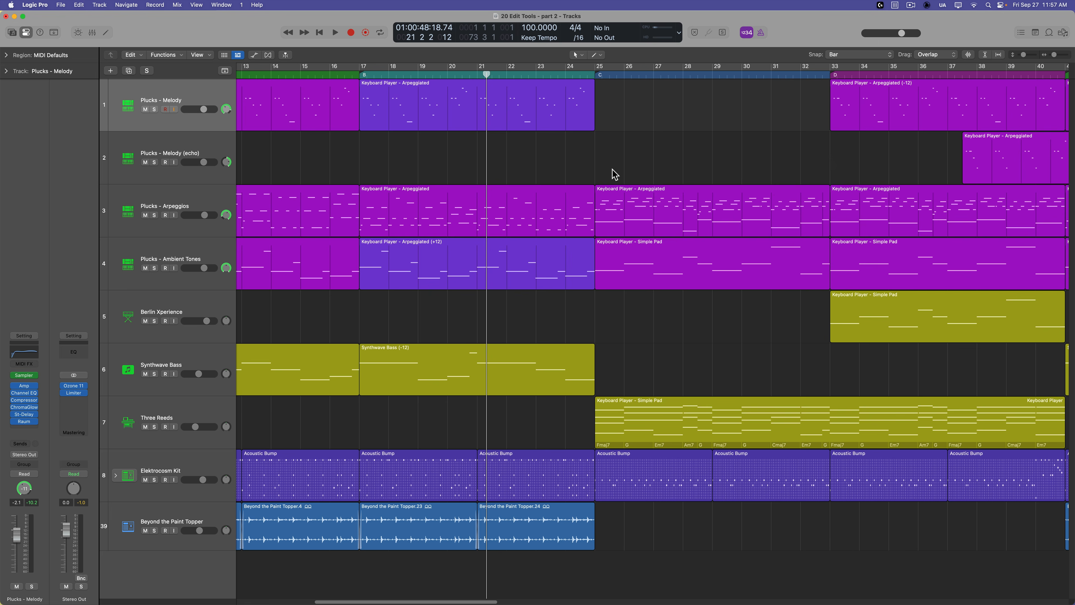
# - Open the audio file chooser from the empty part of the Beyond the Paint Topper track with the Pencil tool, and cancel it
pyautogui.click(671, 532)
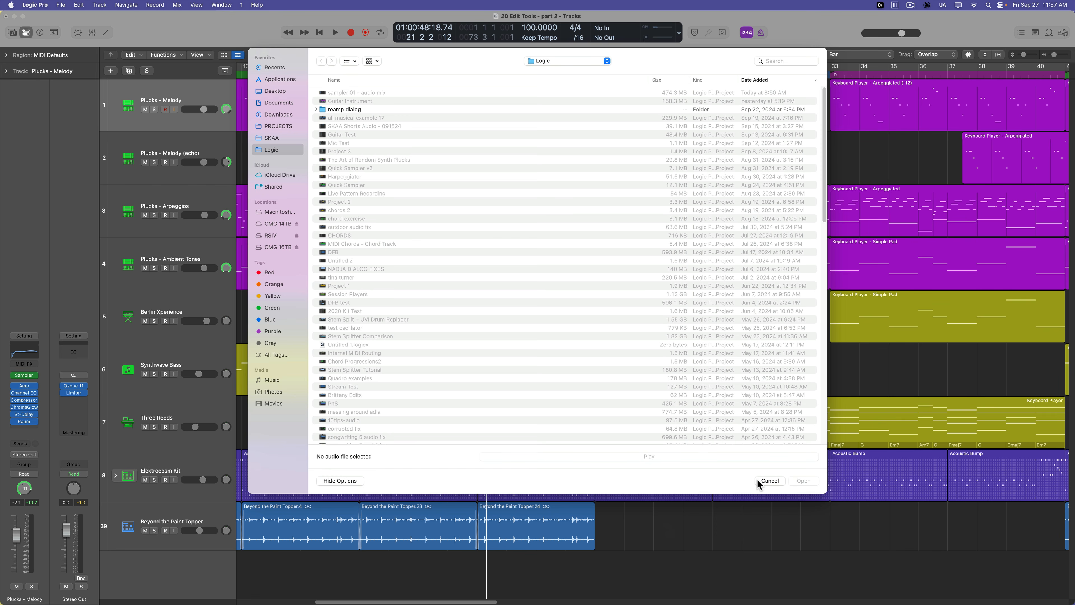
pyautogui.click(769, 481)
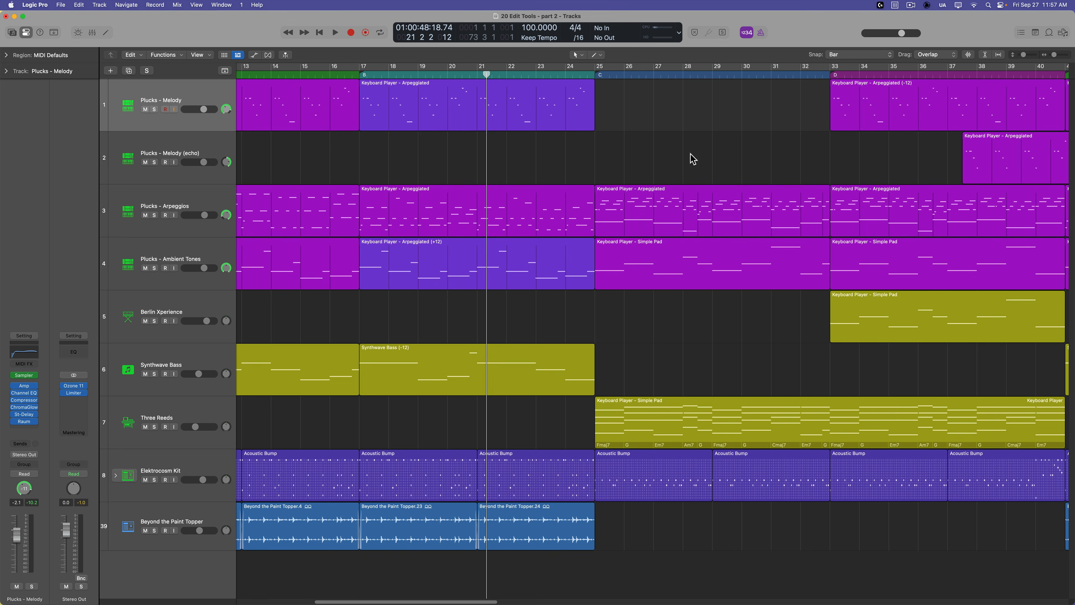
# - Place the playhead at bar 29 and select the Beyond the Paint Topper track
pyautogui.click(692, 75)
pyautogui.click(715, 75)
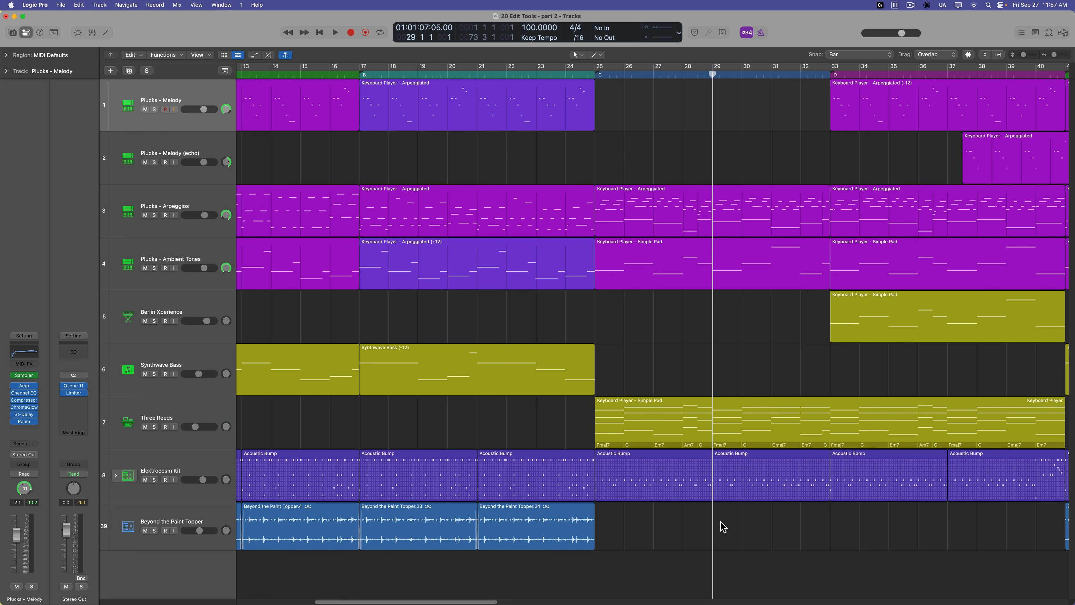
pyautogui.click(198, 513)
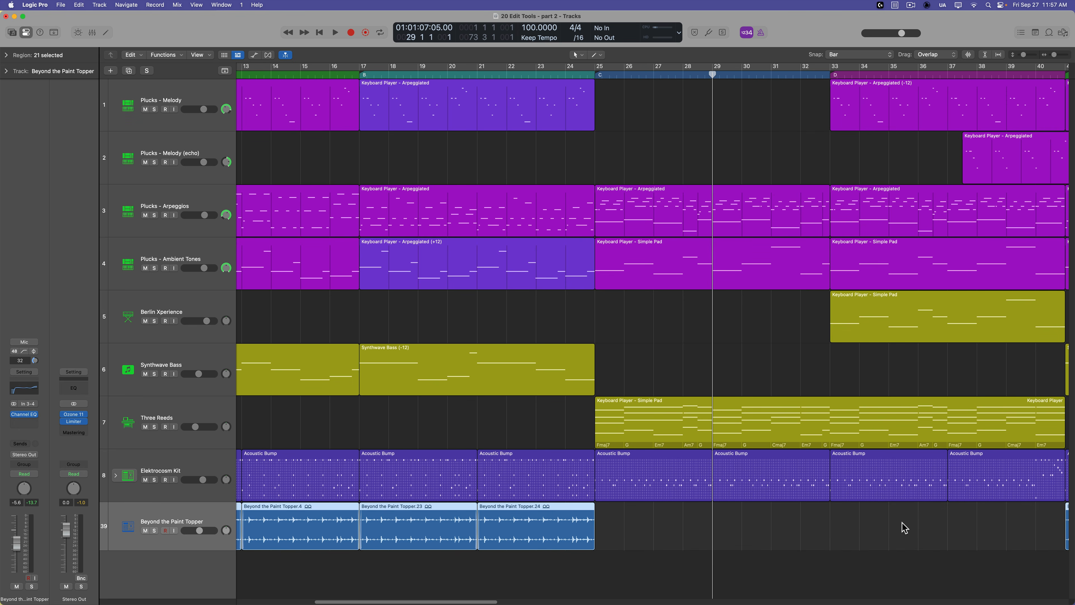
# - Start an audio file import for the selected track and cancel it without choosing a file
pyautogui.click(61, 5)
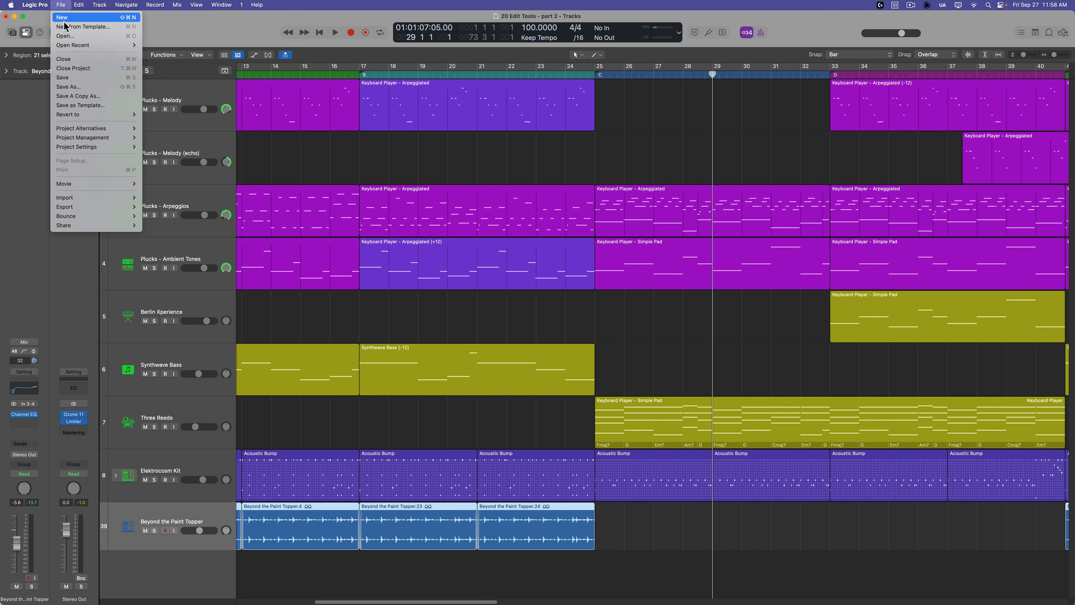
pyautogui.moveTo(83, 199)
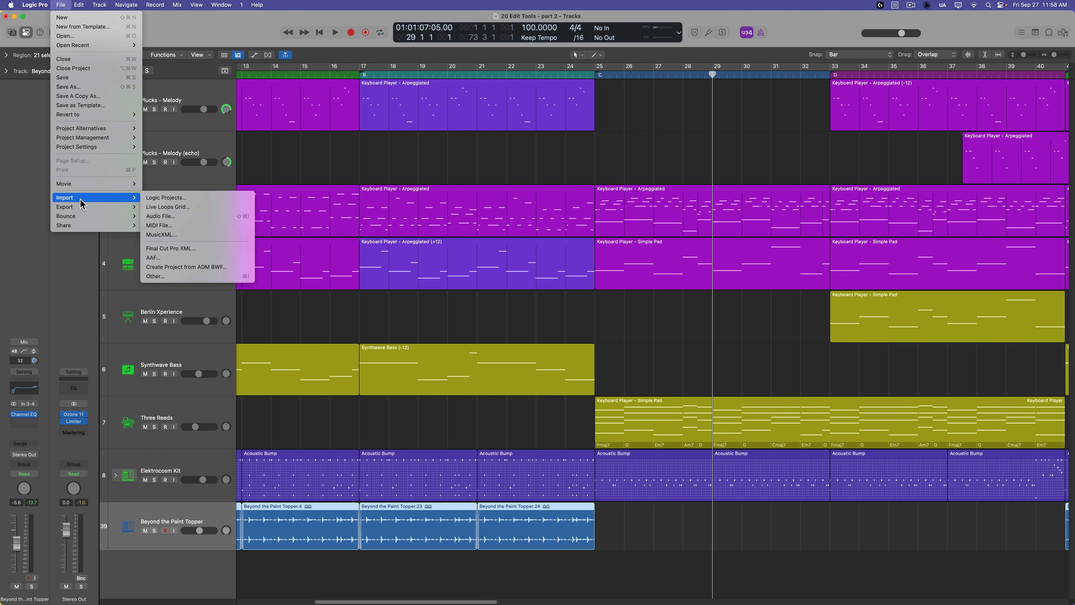
pyautogui.click(190, 218)
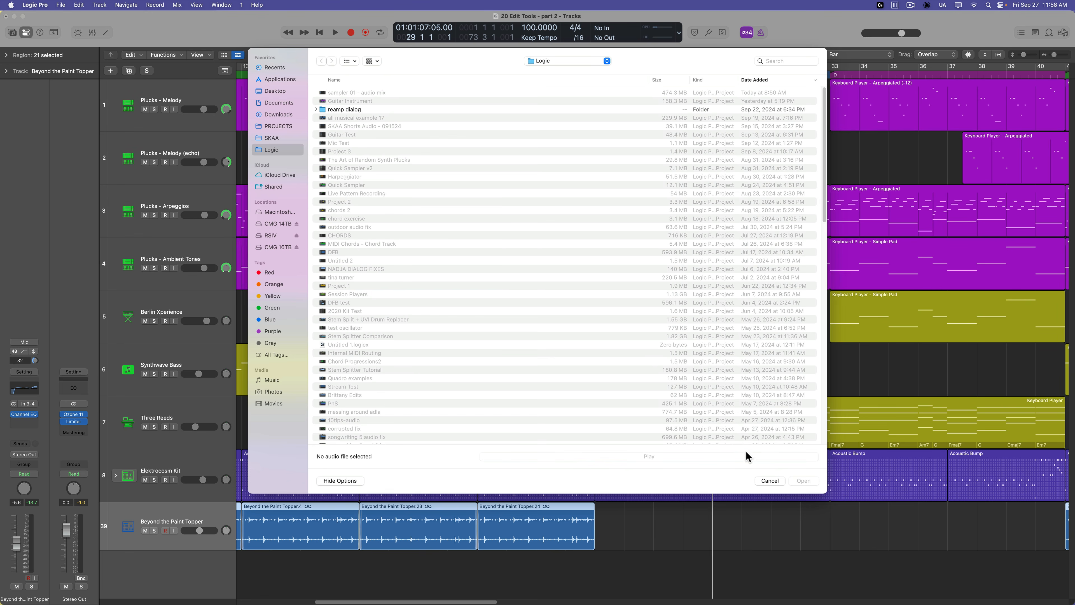
pyautogui.click(766, 480)
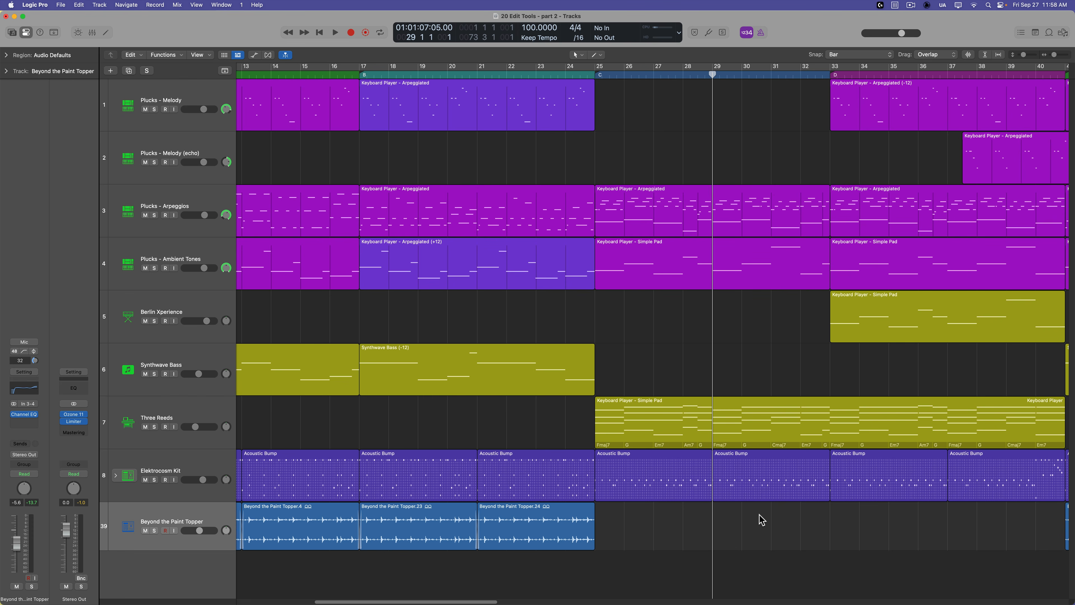
# - Assign the Eraser tool as the alternate tool and erase the bar 17 regions on Plucks - Melody and Plucks - Ambient Tones
pyautogui.click(597, 55)
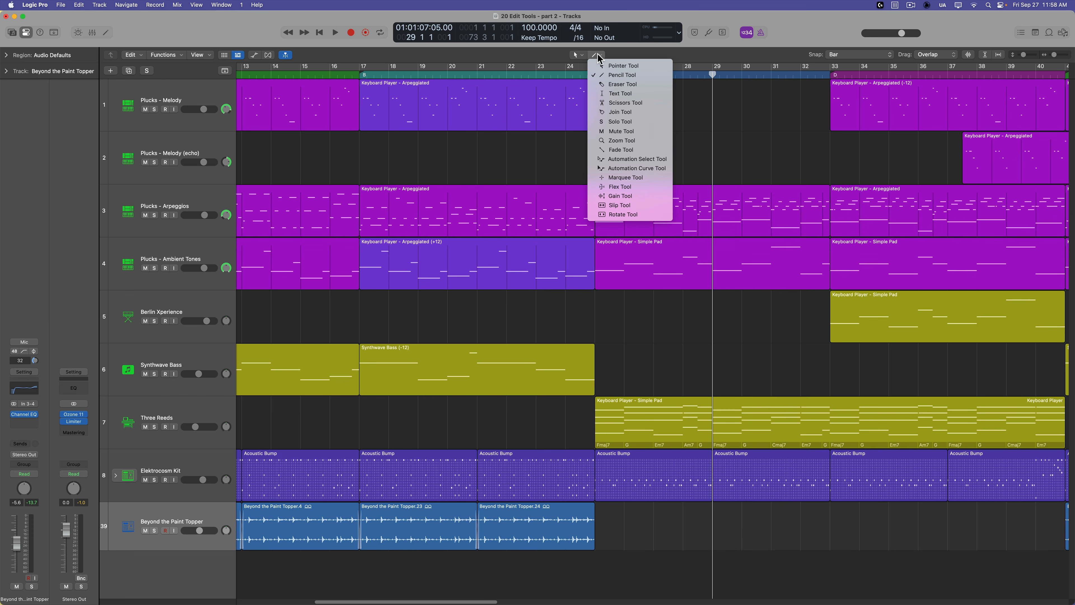
pyautogui.click(631, 84)
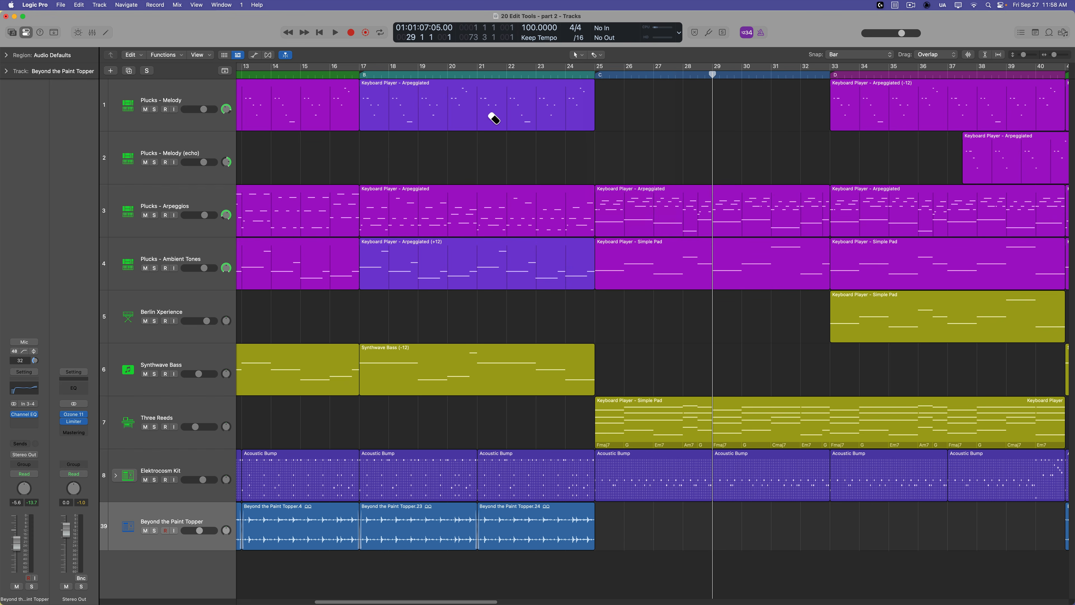
pyautogui.click(494, 119)
pyautogui.click(504, 283)
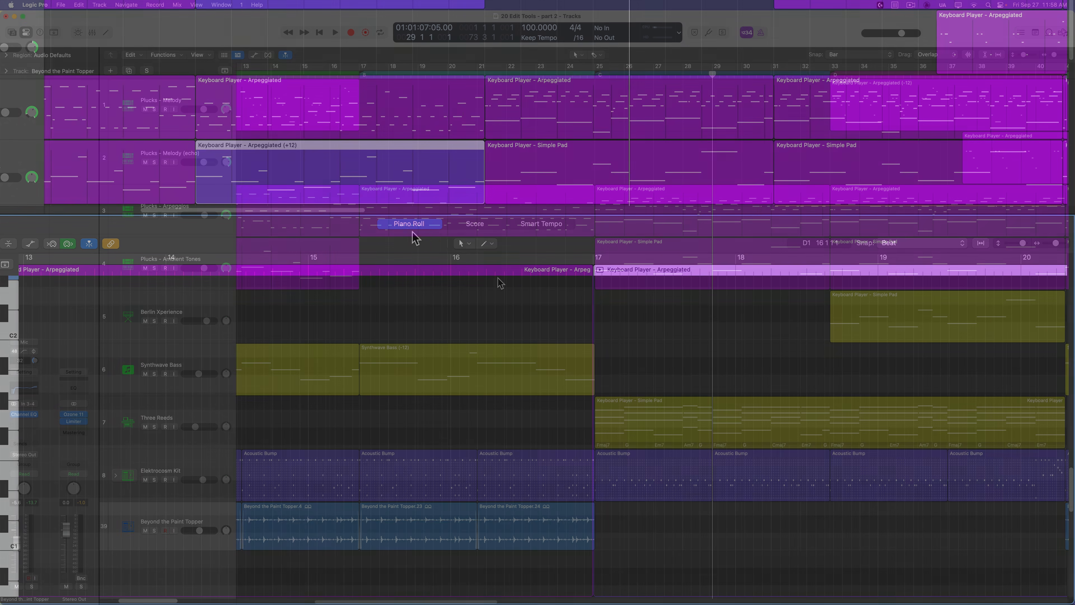
# - Assign the Eraser tool as the alternate tool in the Piano Roll for the Plucks - Ambient Tones regions
pyautogui.click(487, 244)
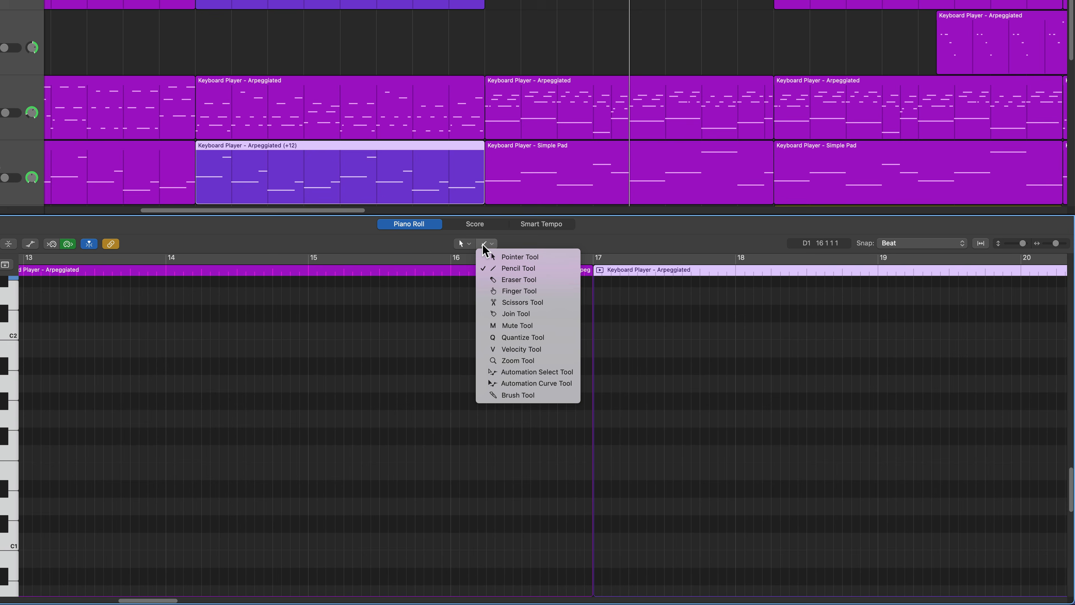
pyautogui.click(520, 281)
pyautogui.click(421, 387)
pyautogui.press('z')
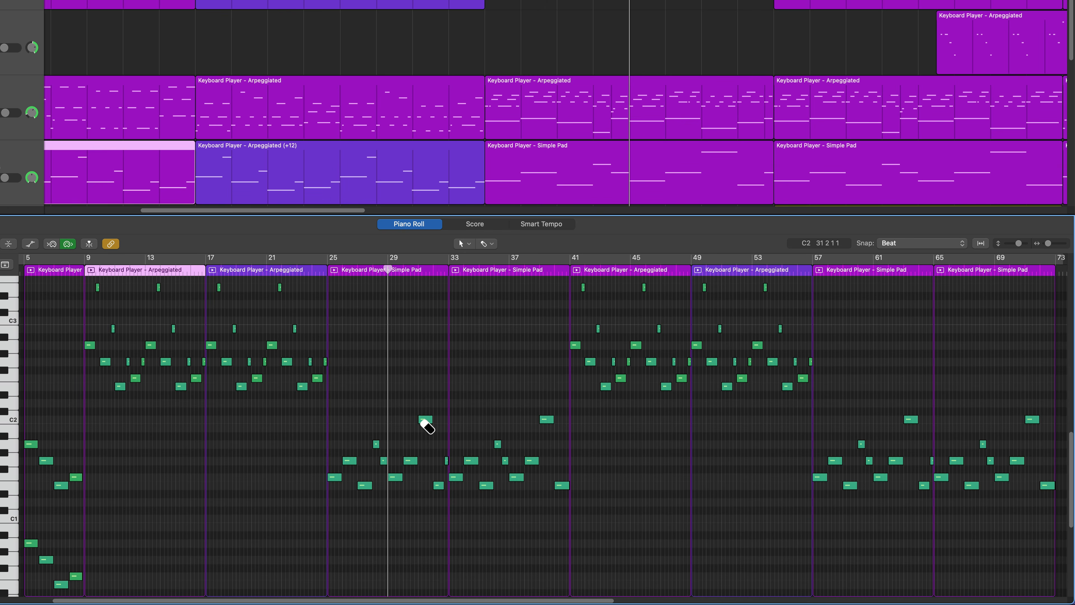
# - Erase a few notes from the Plucks - Ambient Tones regions between bars 25 and 34, including the C2 note at bar 31
pyautogui.click(424, 420)
pyautogui.click(334, 477)
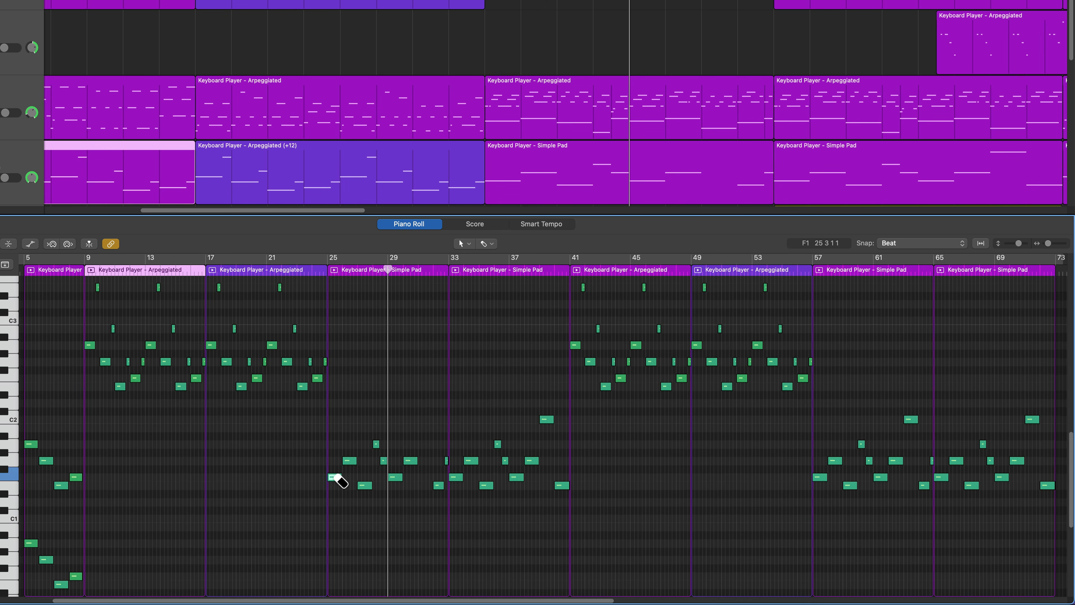
pyautogui.click(457, 477)
pyautogui.click(472, 461)
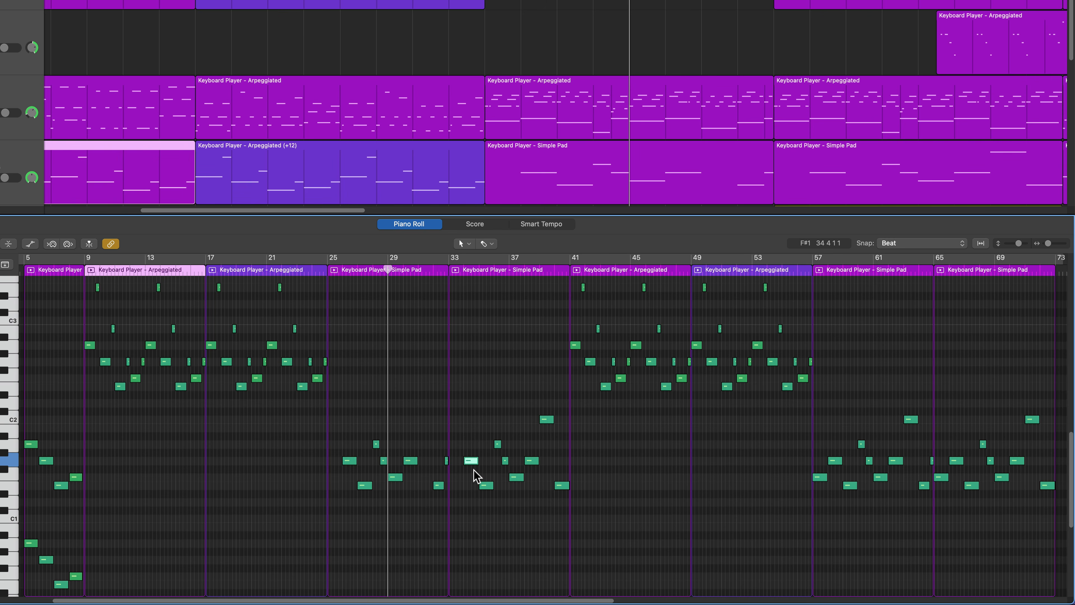
# - Undo the note erasures and close the Piano Roll
pyautogui.press('super+z')
pyautogui.press('super+z')
pyautogui.press('super+z')
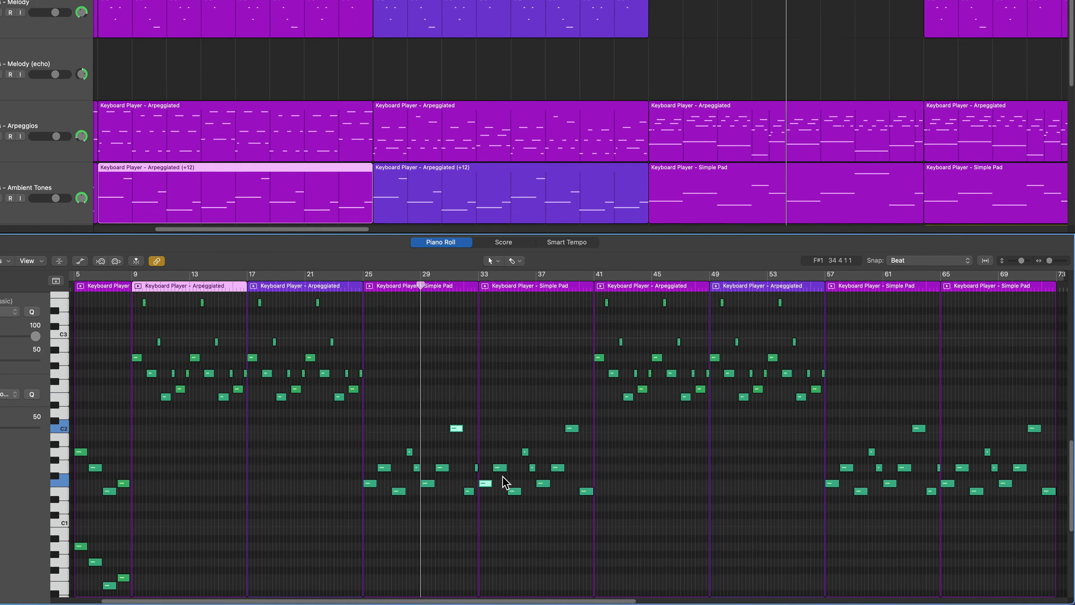
pyautogui.press('p')
pyautogui.click(759, 144)
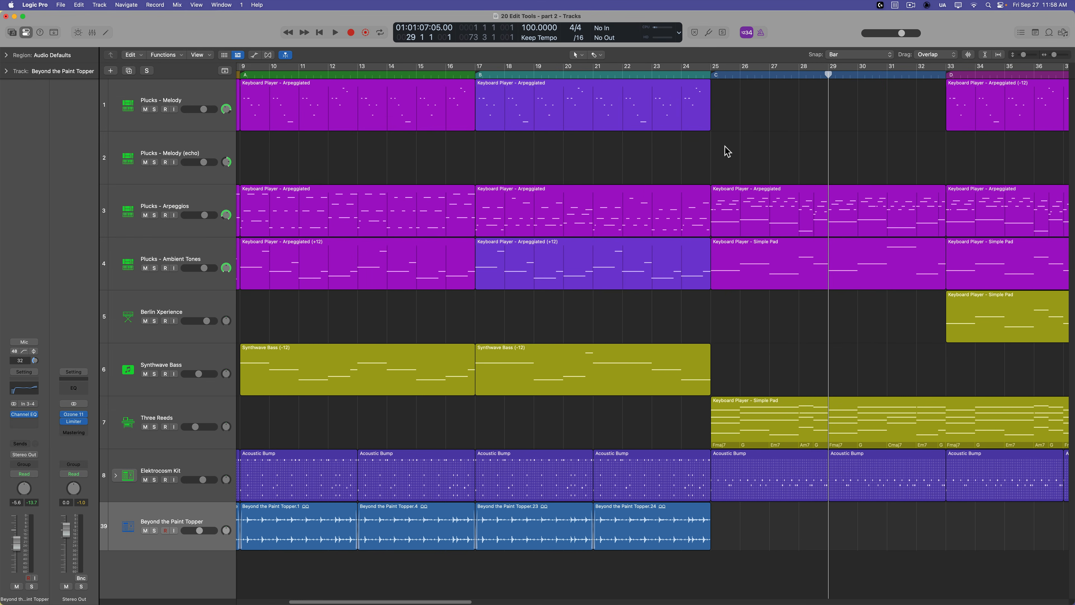
# - Erase the regions starting at bar 17 on the Plucks - Melody, Plucks - Ambient Tones and Elektrocosm Kit tracks
pyautogui.hscroll(3, 720, 153)
pyautogui.click(536, 115)
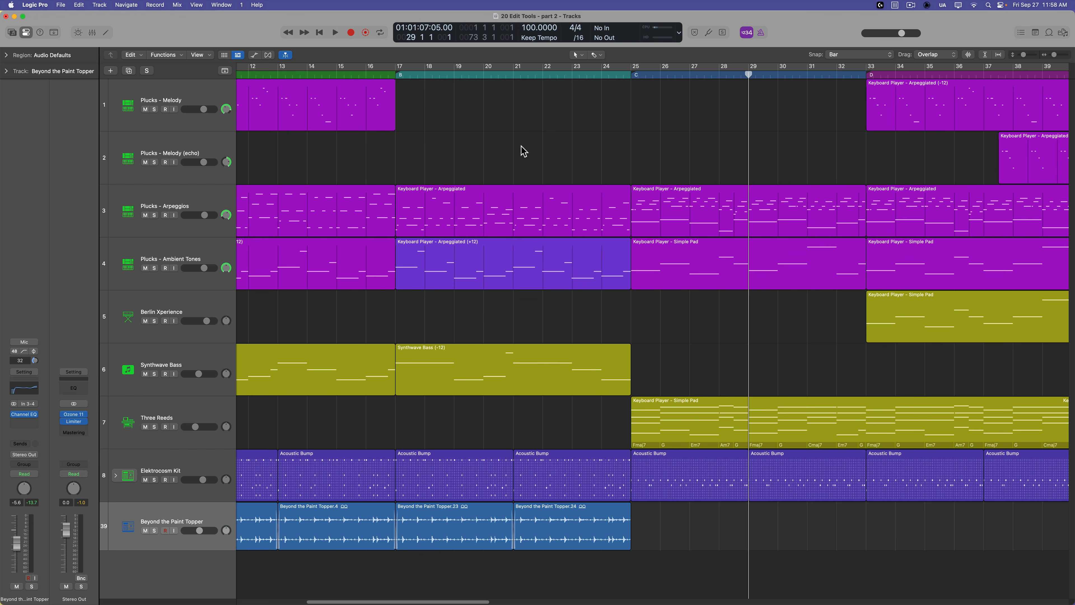
pyautogui.click(514, 264)
pyautogui.click(490, 480)
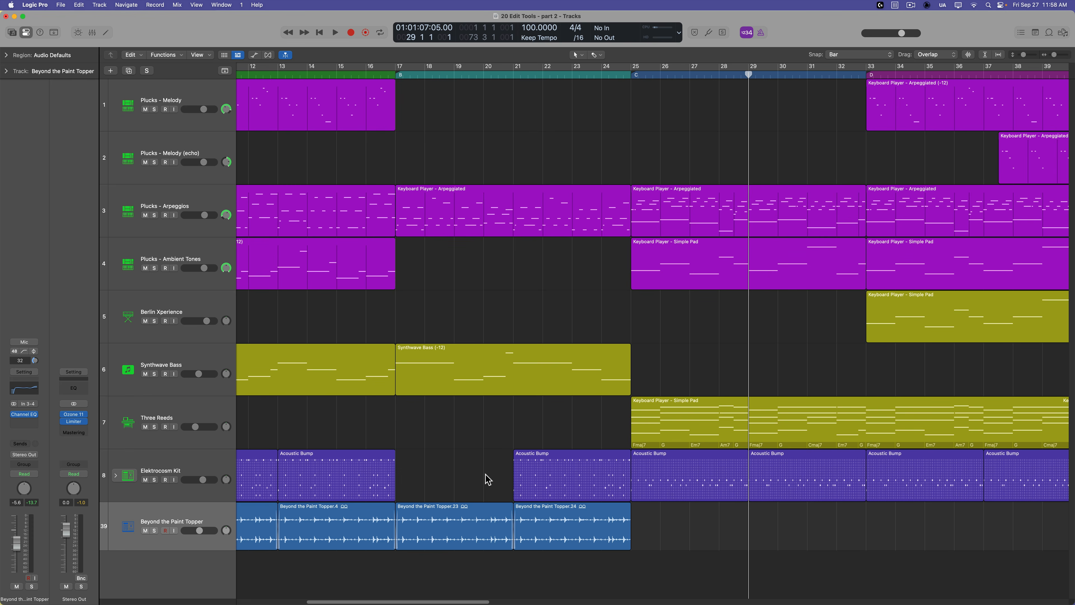
# - Undo the three region erasures
pyautogui.press('super+z')
pyautogui.press('super+z')
pyautogui.press('super+z')
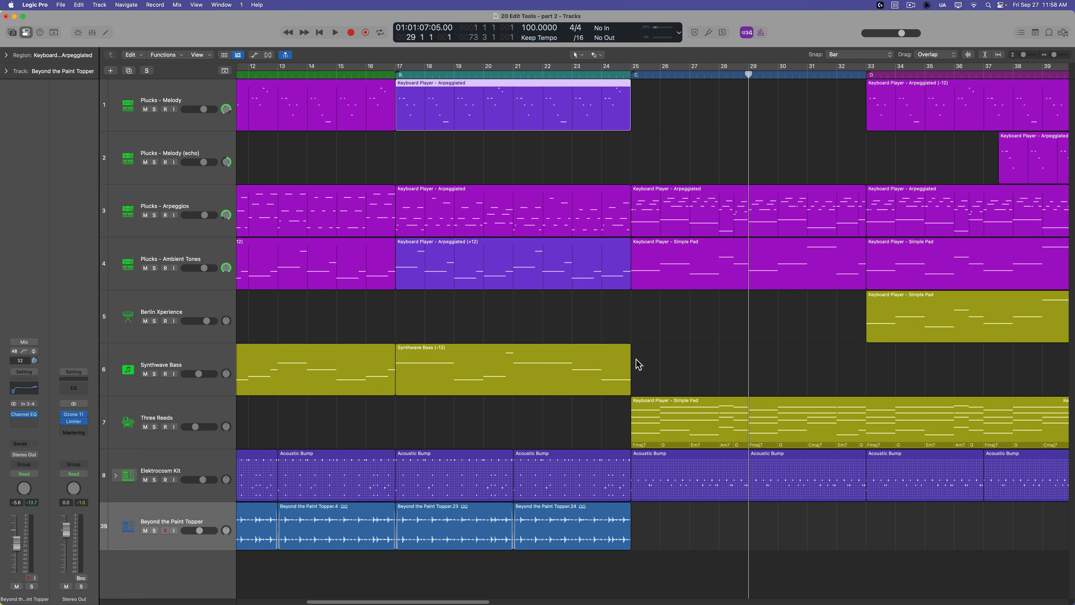
# - Try to delete the bar 17 region on the Plucks - Melody track without the Eraser tool
pyautogui.click(657, 165)
pyautogui.click(610, 120)
pyautogui.press('Delete')
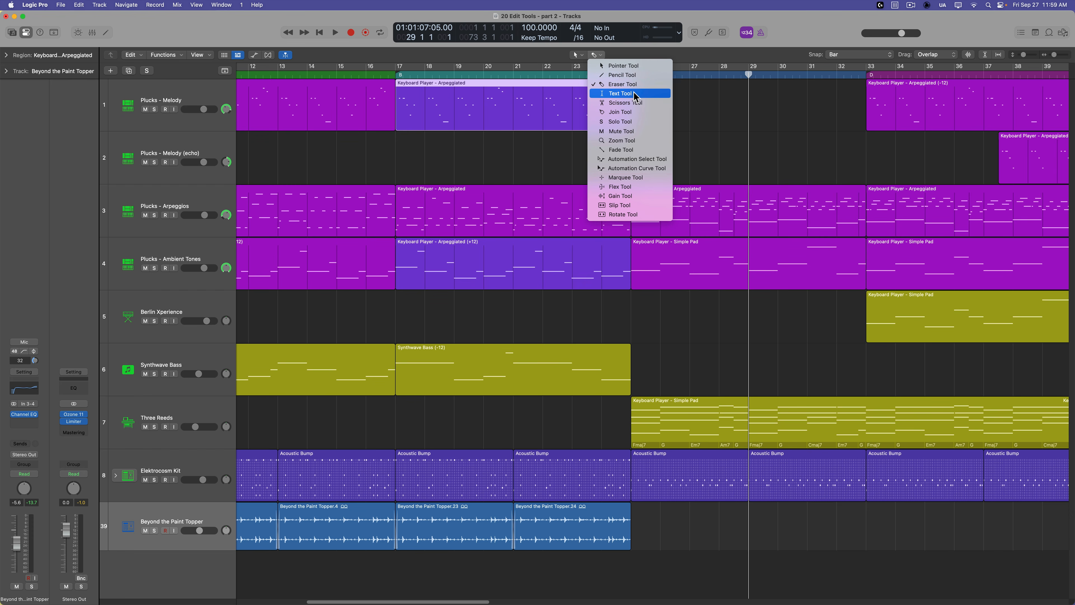
# - Assign the Text tool as the alternate tool in the Tracks area and clear the region selection
pyautogui.click(632, 93)
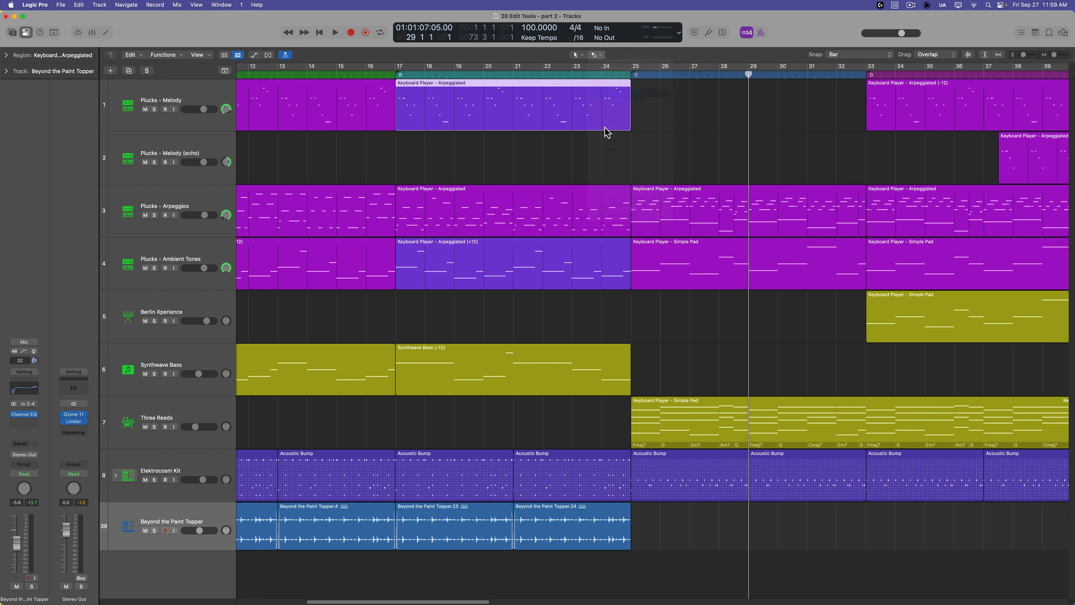
pyautogui.click(550, 177)
pyautogui.press('z')
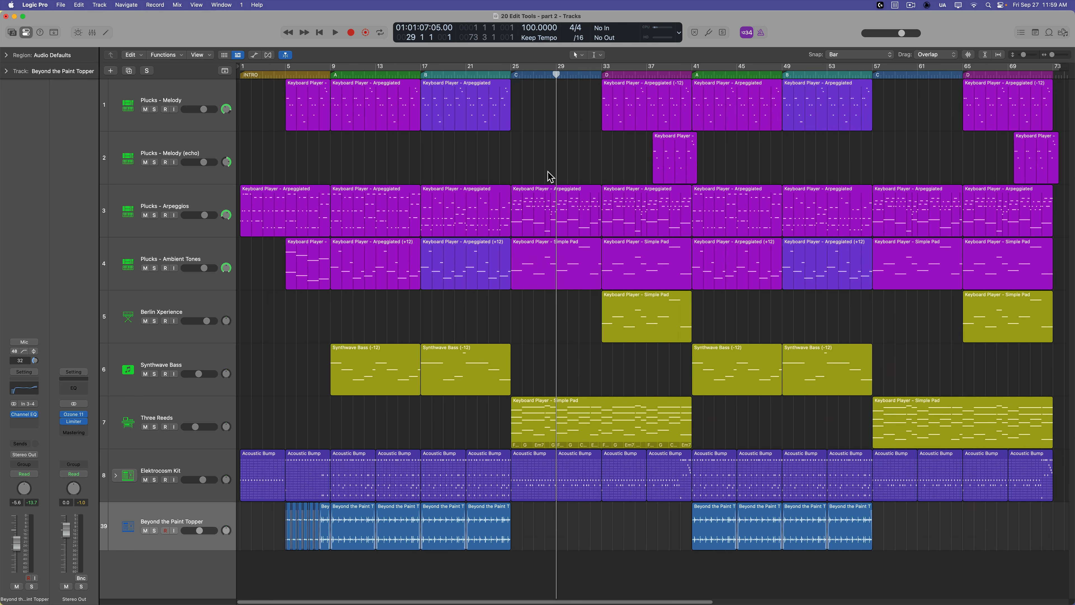
pyautogui.press('super+Left')
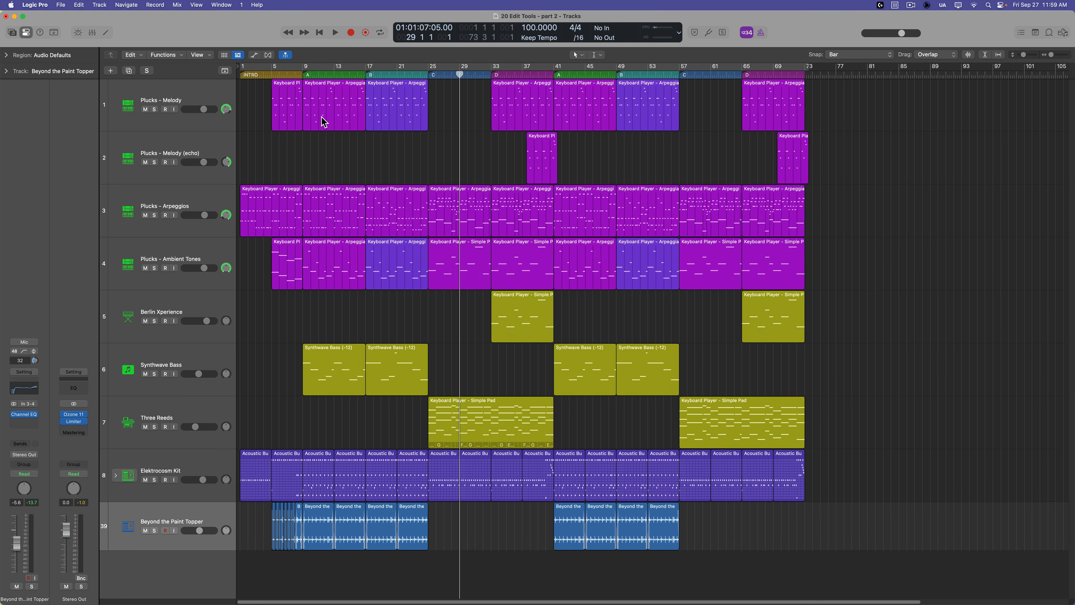
# - Rename all regions on the first track together as "Plucks - Melody" with the Text tool
pyautogui.moveTo(259, 101); pyautogui.dragTo(757, 106)
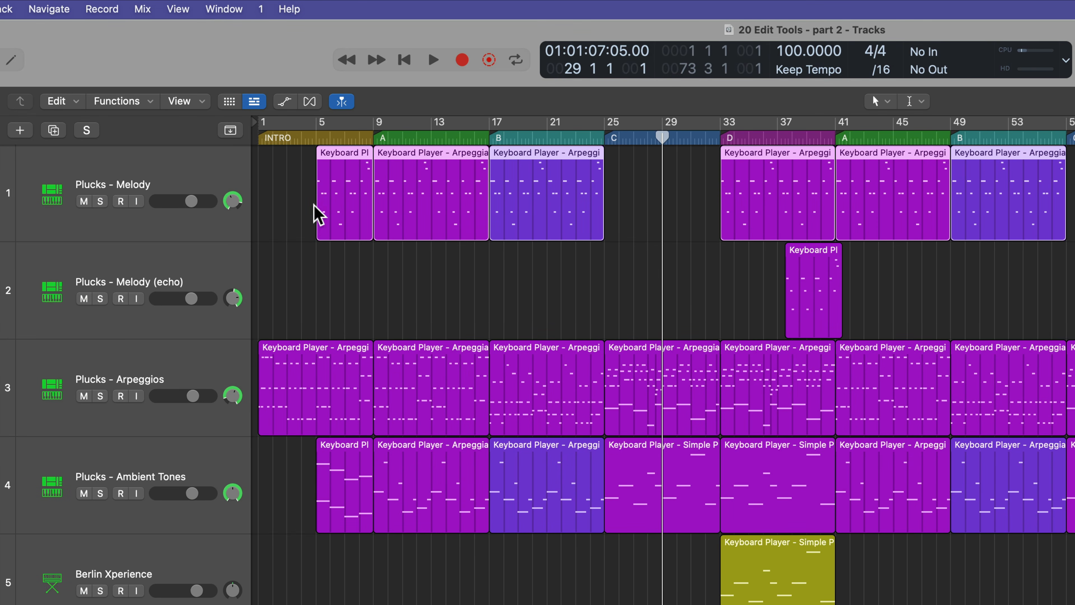
pyautogui.click(339, 163)
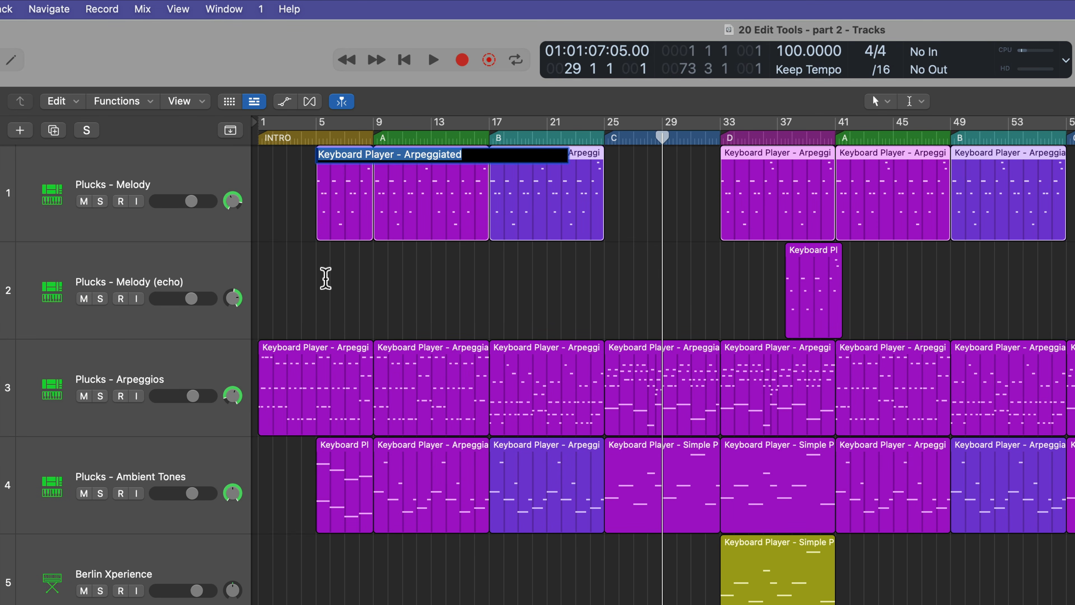
pyautogui.write('Pluck')
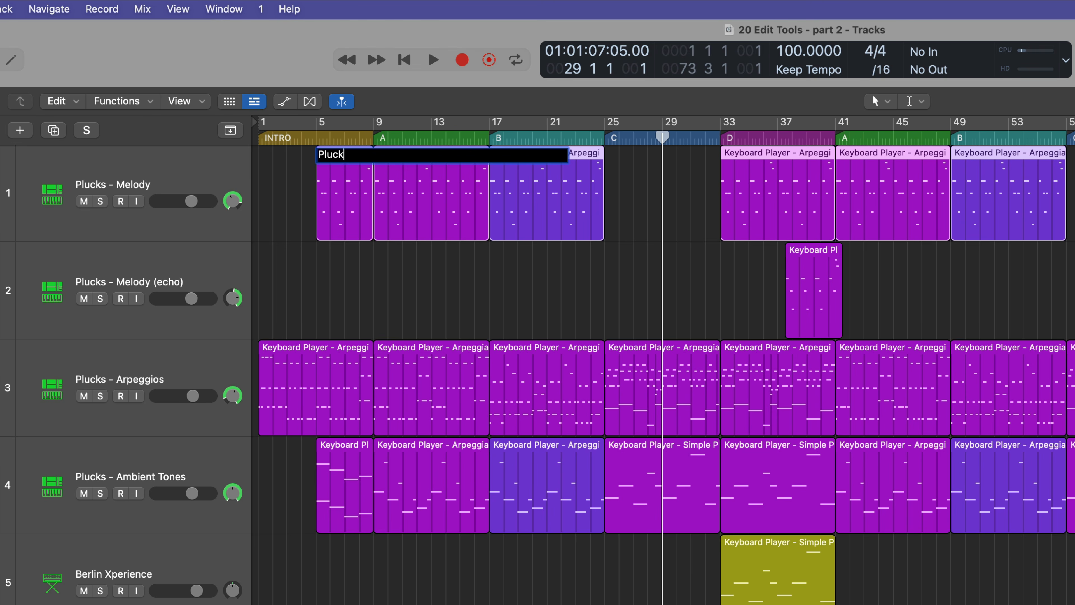
pyautogui.write('s - Melody')
pyautogui.press('Return')
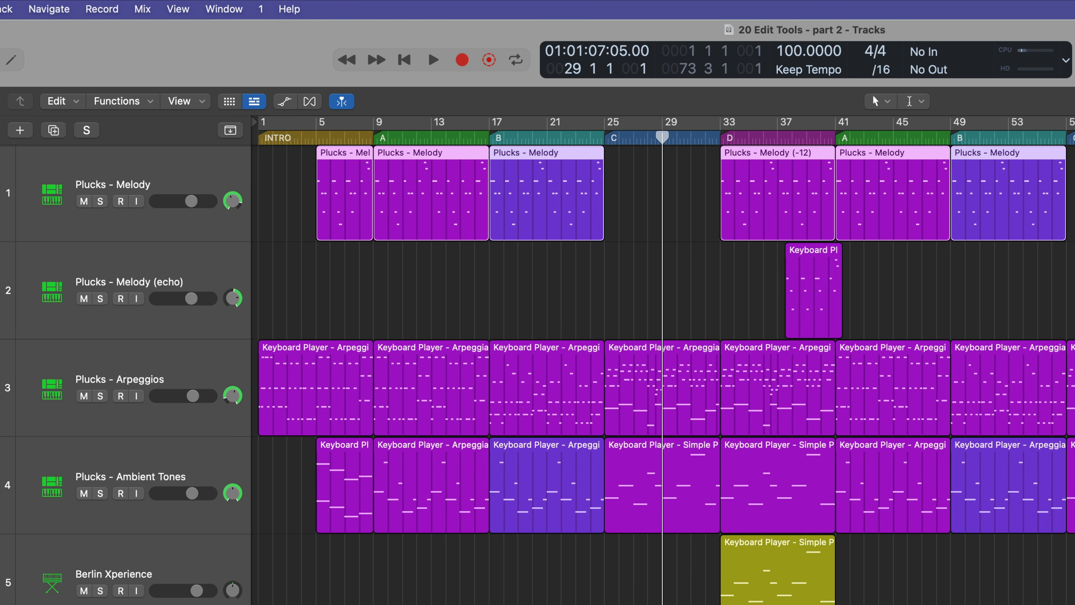
pyautogui.click(1021, 264)
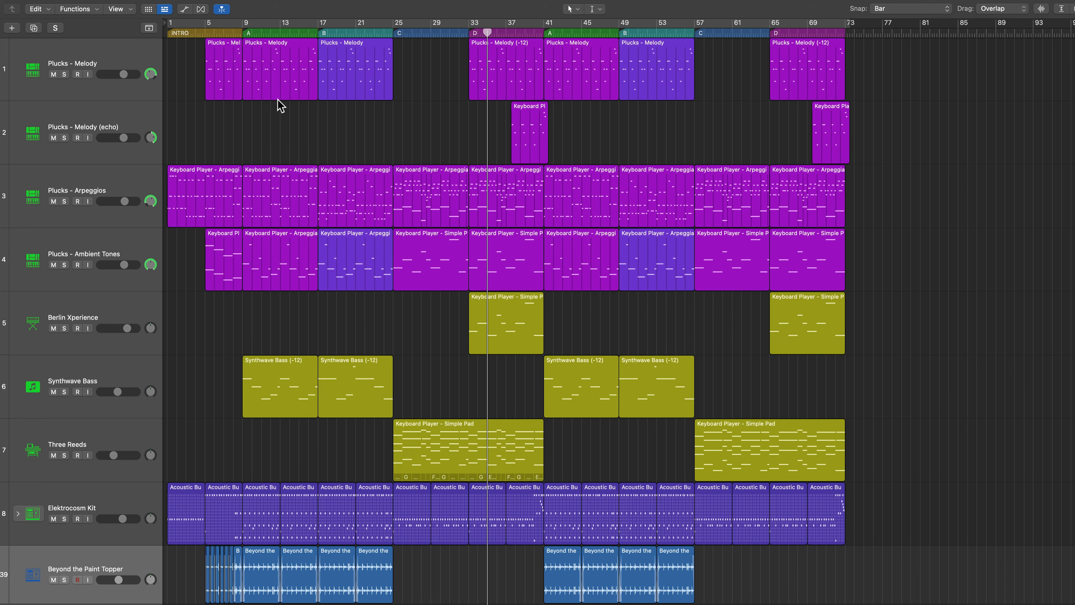
# - Select the first four regions on the Plucks - Arpeggios track and rename them with the Text tool as a numbered series starting at "Plucks 01"
pyautogui.click(229, 35)
pyautogui.press('super+Right')
pyautogui.press('super+Right')
pyautogui.press('super+Right')
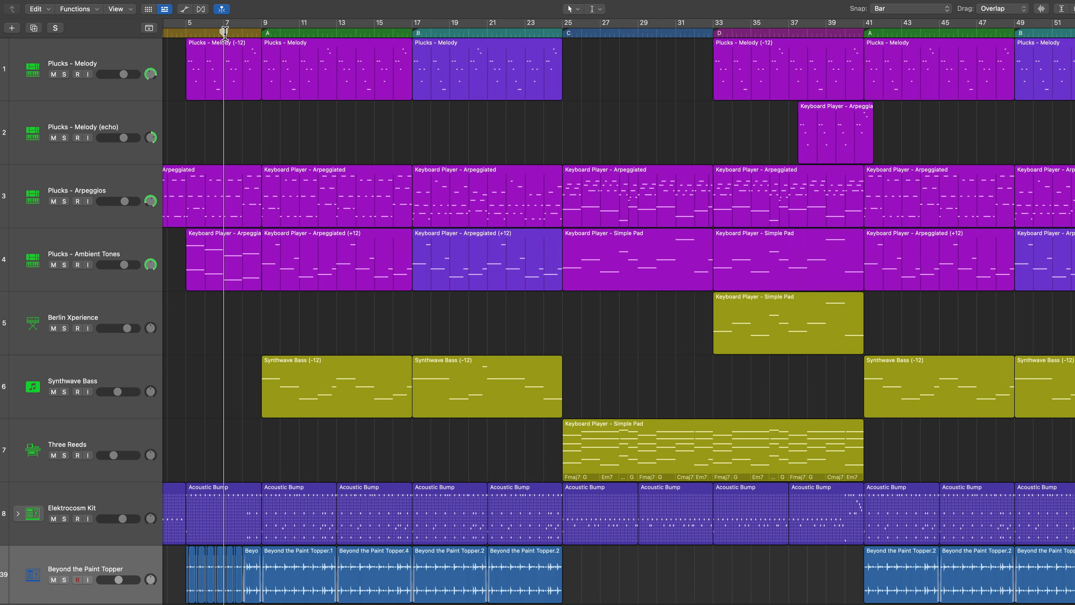
pyautogui.hscroll(-4, 305, 190)
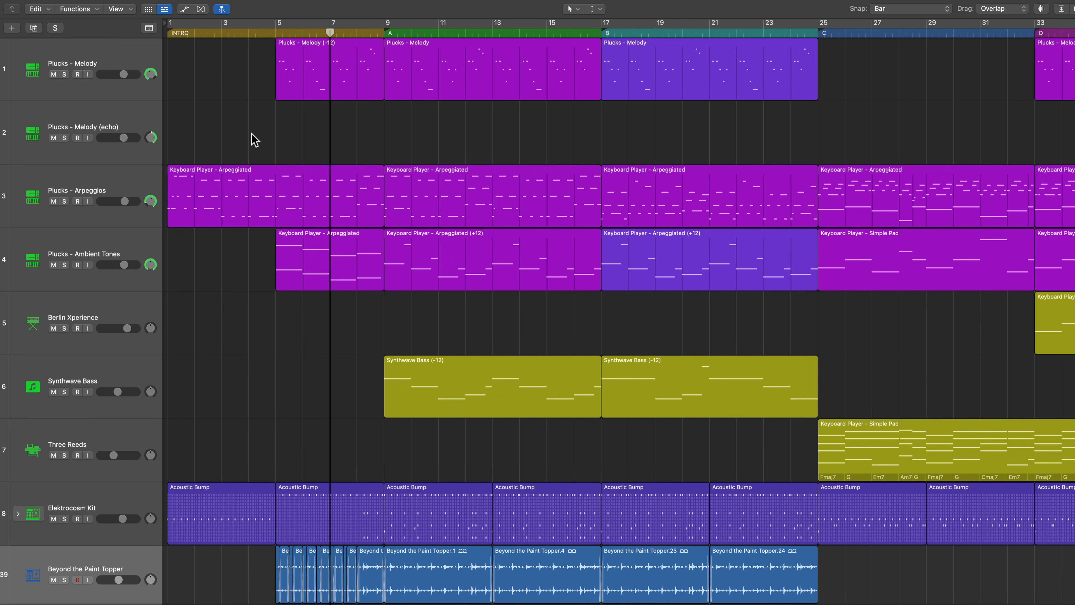
pyautogui.moveTo(252, 139); pyautogui.dragTo(895, 182)
pyautogui.click(238, 170)
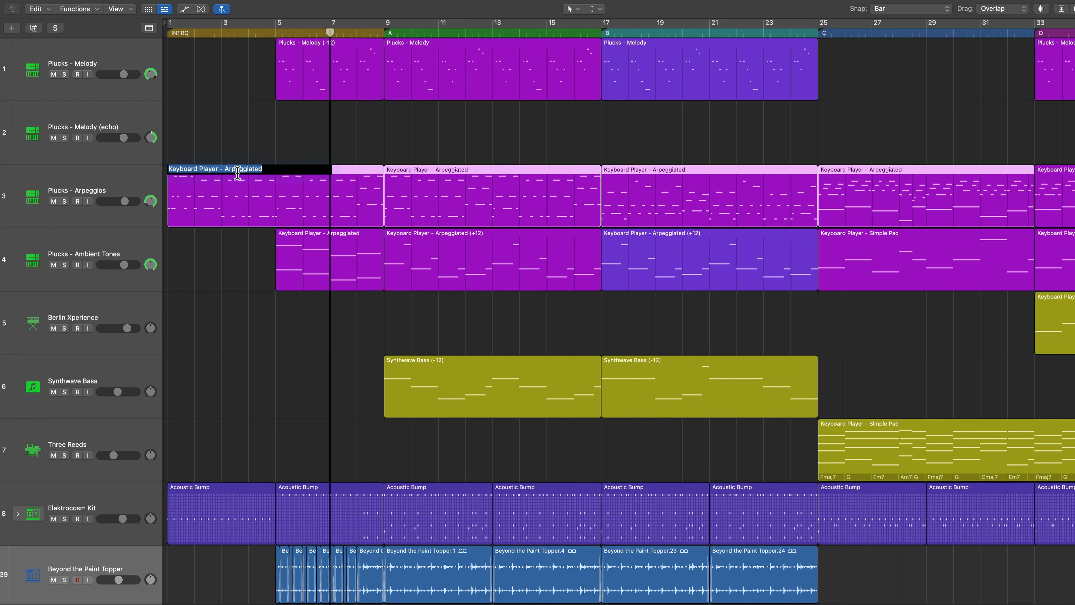
pyautogui.write('Plucks 01')
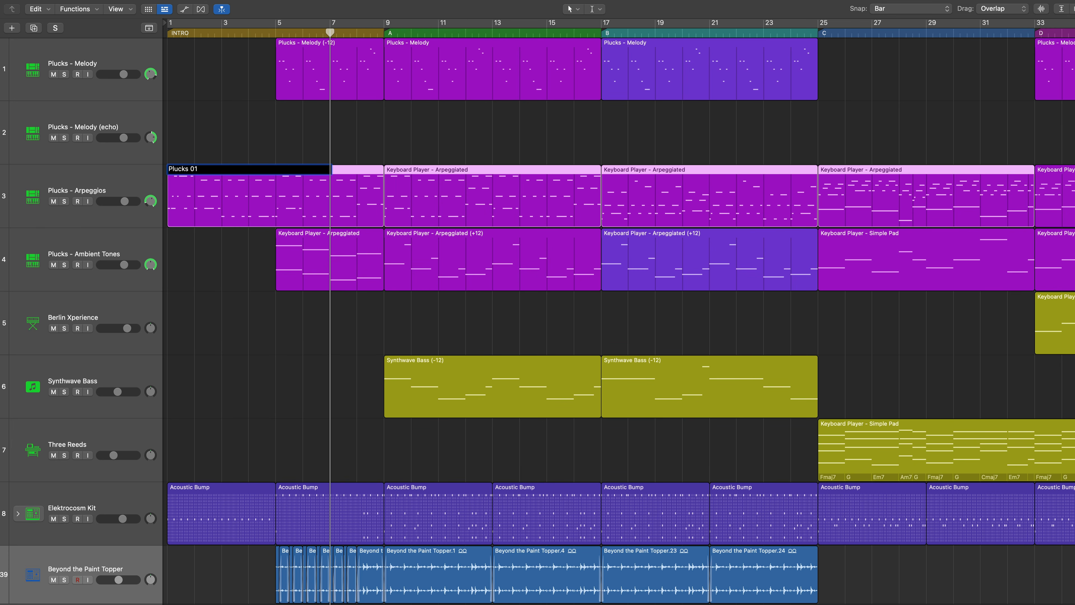
pyautogui.press('Return')
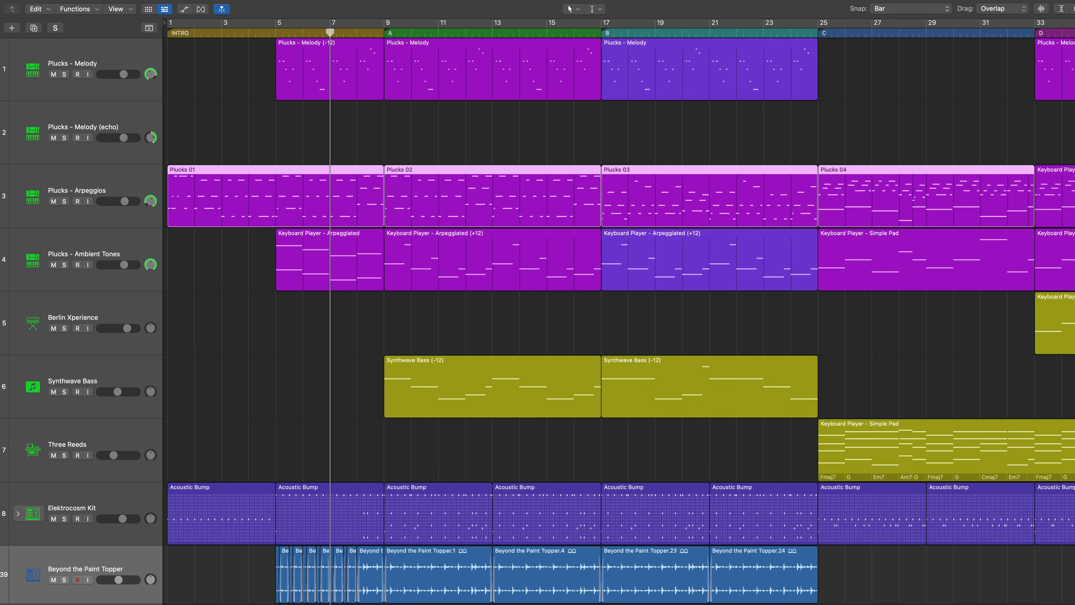
# - Select the four renamed arpeggio regions one by one, and open the bar 17 Plucks - Melody region's name for editing without changing it
pyautogui.click(358, 135)
pyautogui.click(204, 180)
pyautogui.click(454, 189)
pyautogui.click(690, 188)
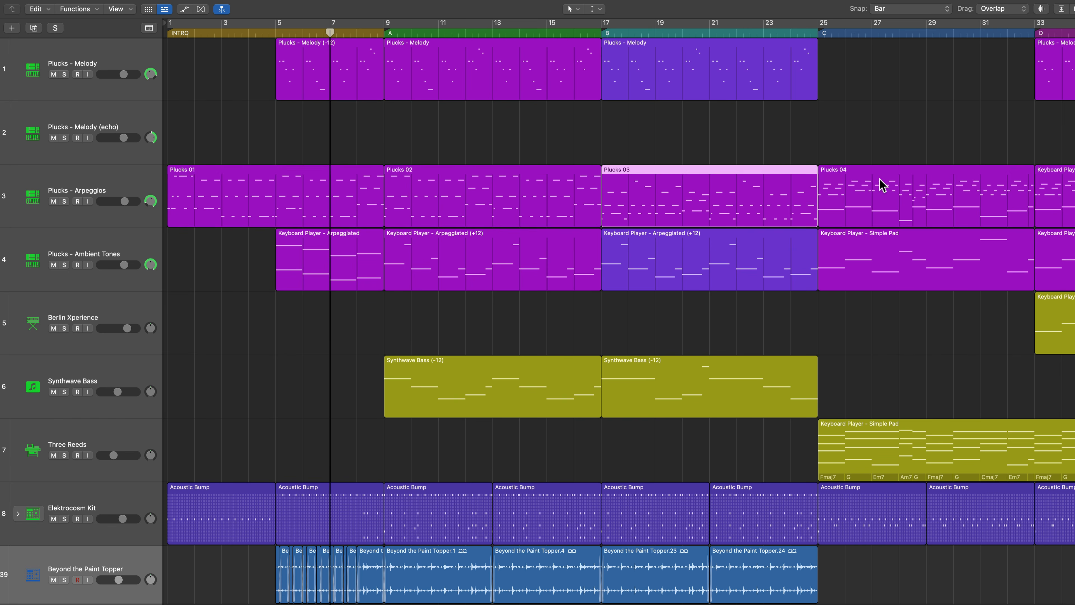
pyautogui.click(881, 181)
pyautogui.click(873, 136)
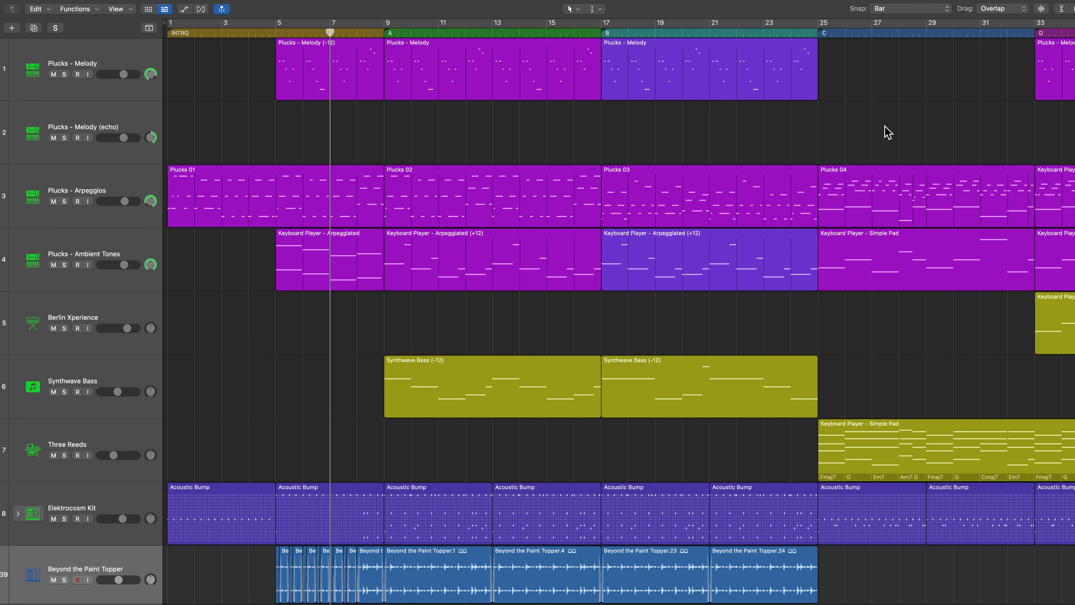
pyautogui.click(706, 78)
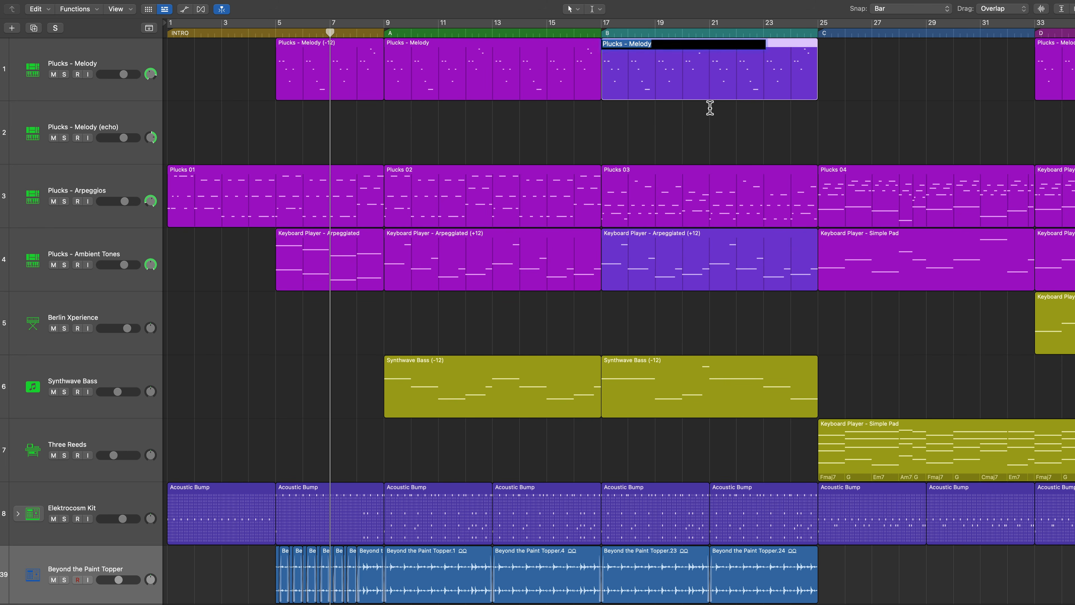
pyautogui.click(701, 140)
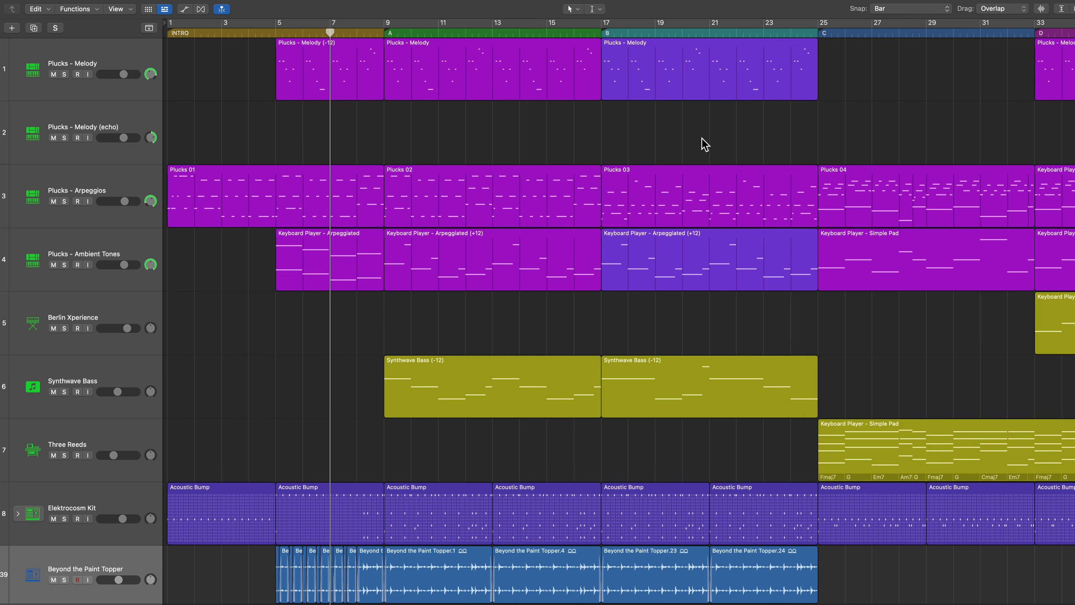
# - Use the Marquee tool to try splitting the Plucks - Melody regions at bar 21 and between bars 13 and 15, and undo both edits
pyautogui.click(596, 8)
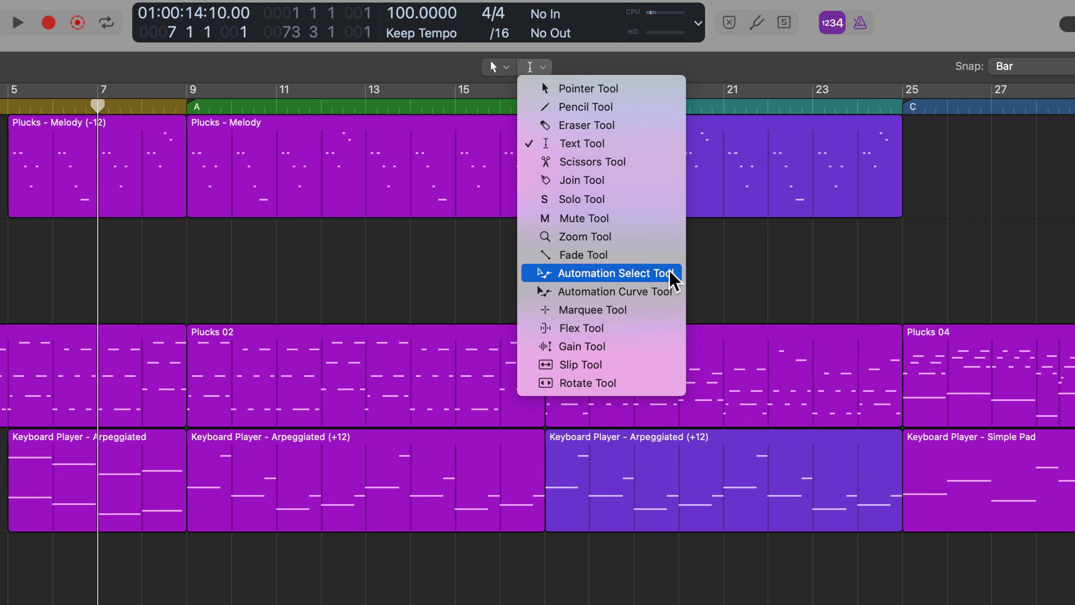
pyautogui.click(842, 272)
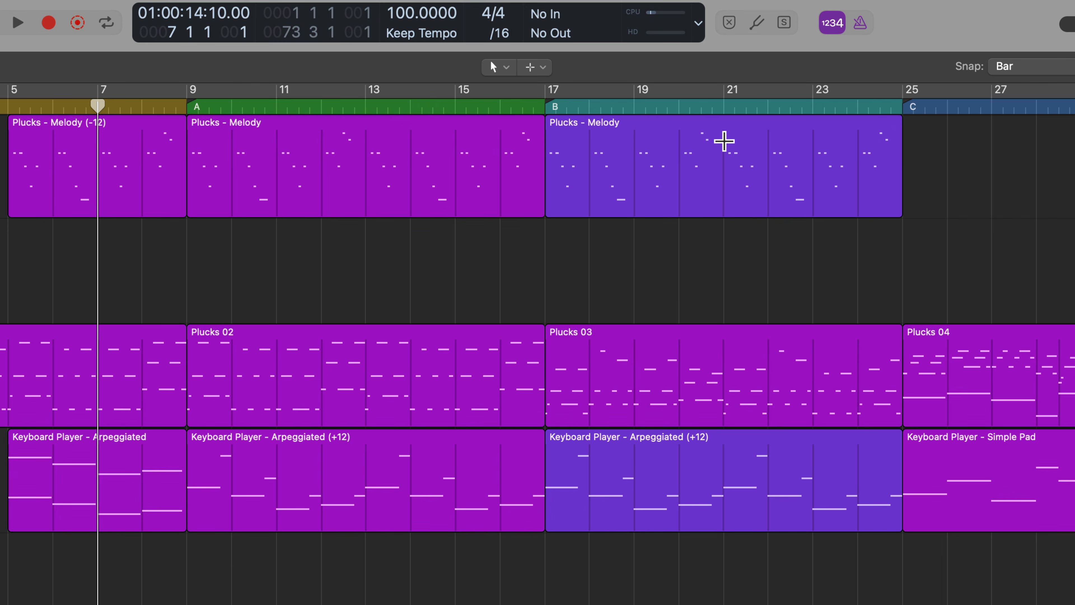
pyautogui.moveTo(725, 140); pyautogui.dragTo(904, 156)
pyautogui.click(851, 185)
pyautogui.moveTo(373, 152); pyautogui.dragTo(437, 166)
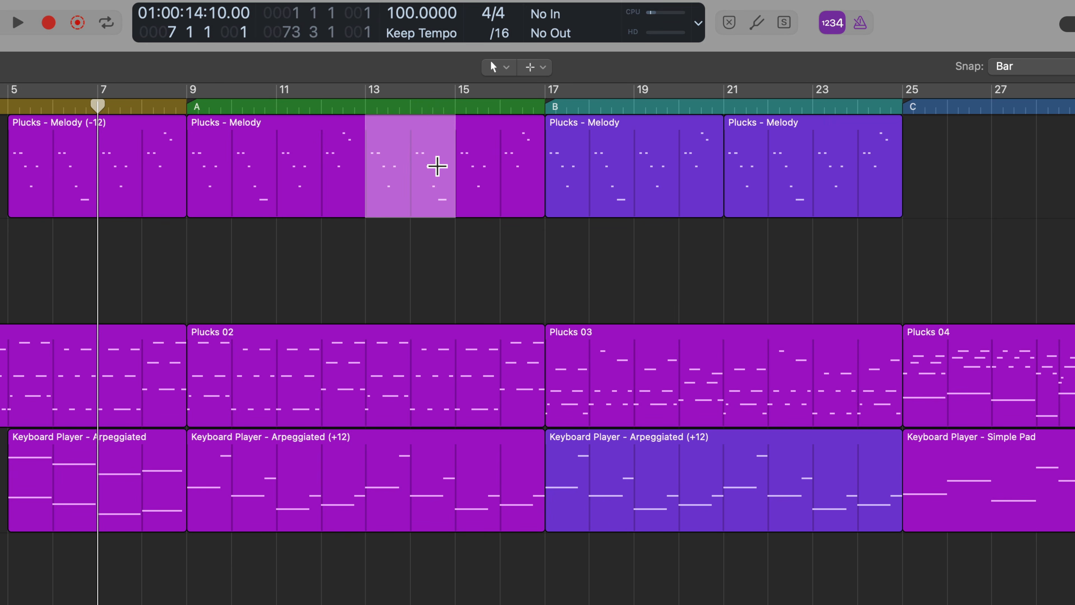
pyautogui.click(398, 176)
pyautogui.press('super+z')
pyautogui.press('super+z')
# - Assign the Scissors tool as the alternate tool and increase the height of the Plucks - Melody track
pyautogui.click(543, 67)
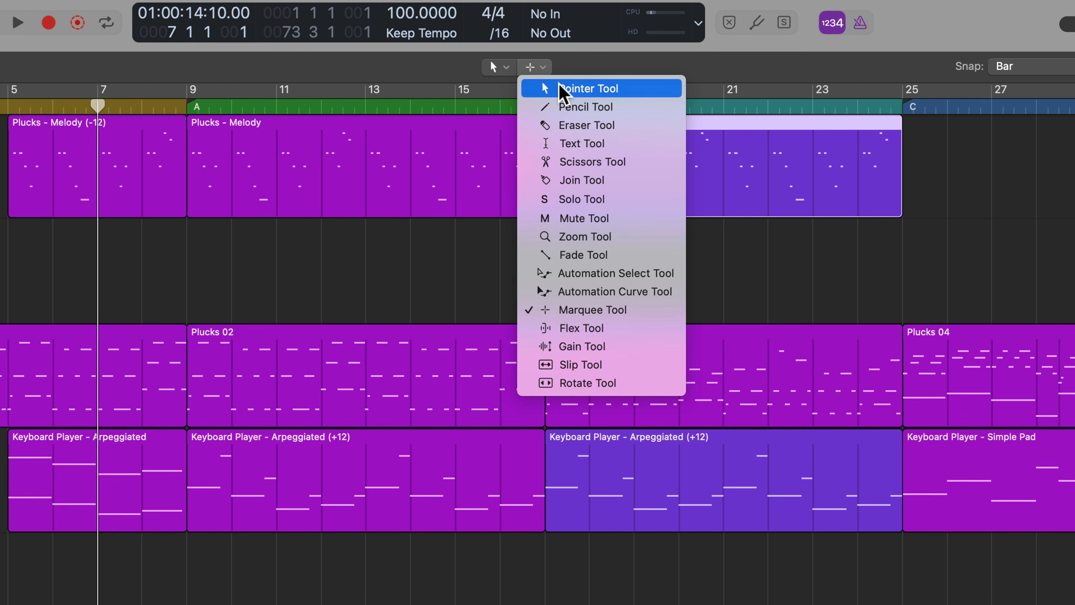
pyautogui.click(601, 163)
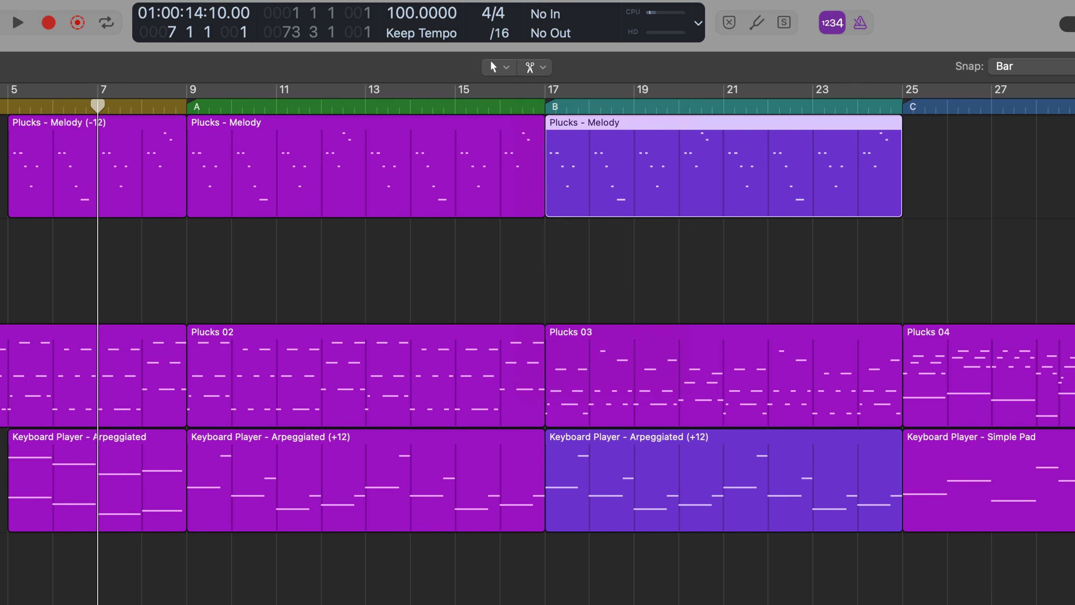
pyautogui.moveTo(31, 218); pyautogui.dragTo(31, 374)
# - Place the playhead at bar 21, zoom the Tracks area in around it, and clear the region selection
pyautogui.click(732, 106)
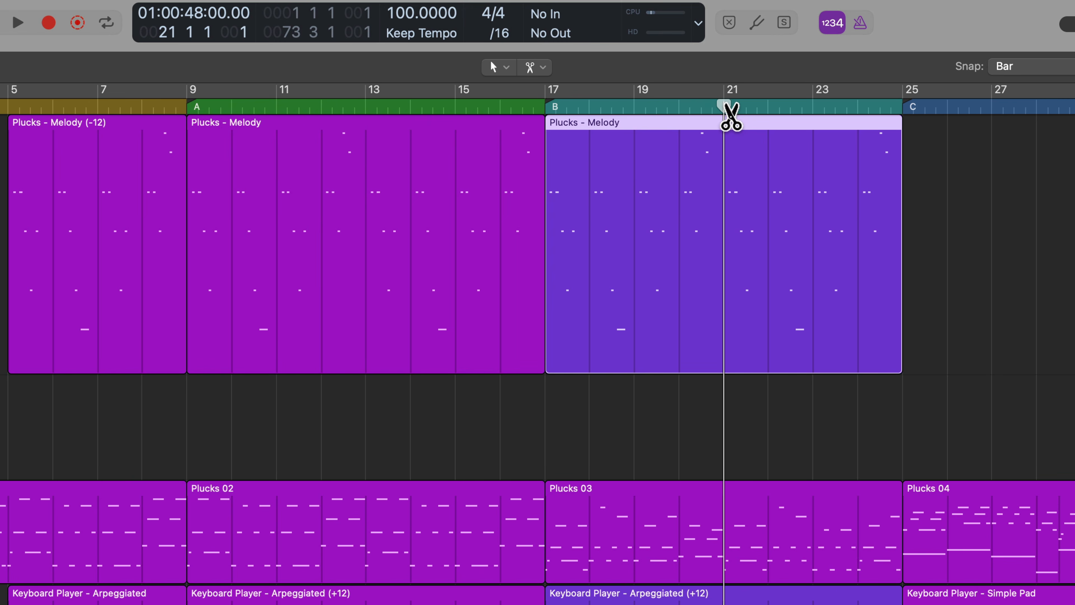
pyautogui.press('super+Right')
pyautogui.press('super+Right')
pyautogui.press('super+Right')
pyautogui.press('super+Right')
pyautogui.press('super+Right')
pyautogui.hscroll(2, 667, 276)
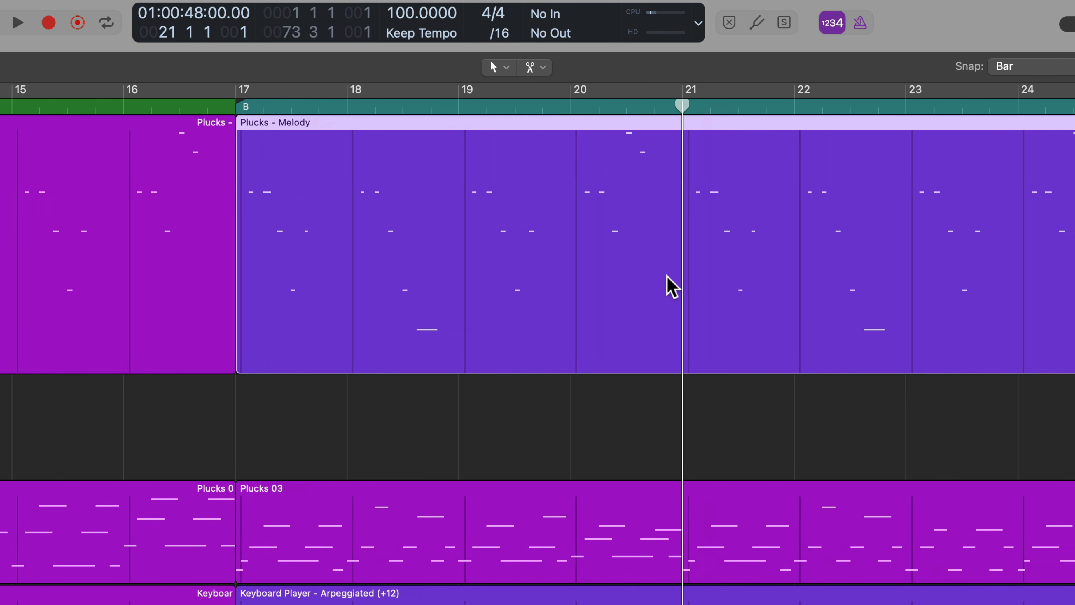
pyautogui.click(533, 68)
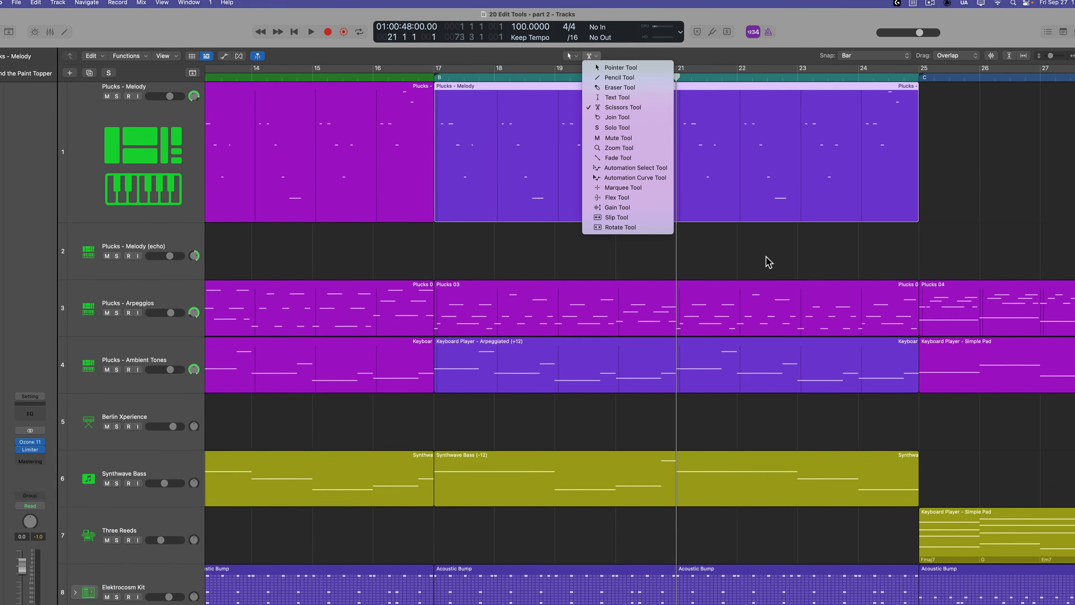
pyautogui.click(854, 433)
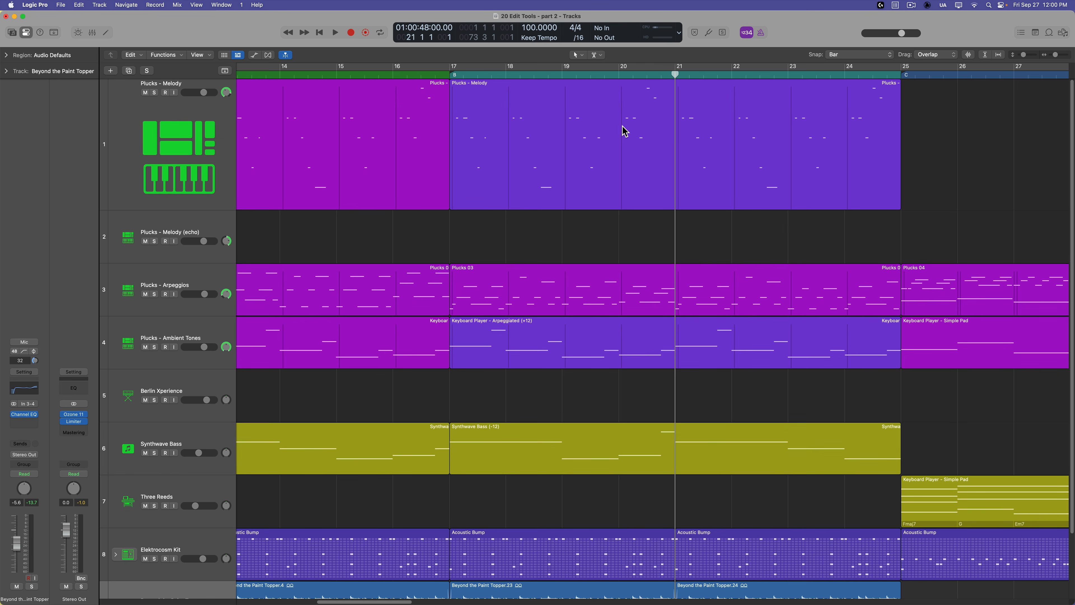
# - Keep Snap at Bar and cut the bar 17 Plucks - Melody region at every bar from 18 to 24 with the Scissors tool
pyautogui.click(867, 59)
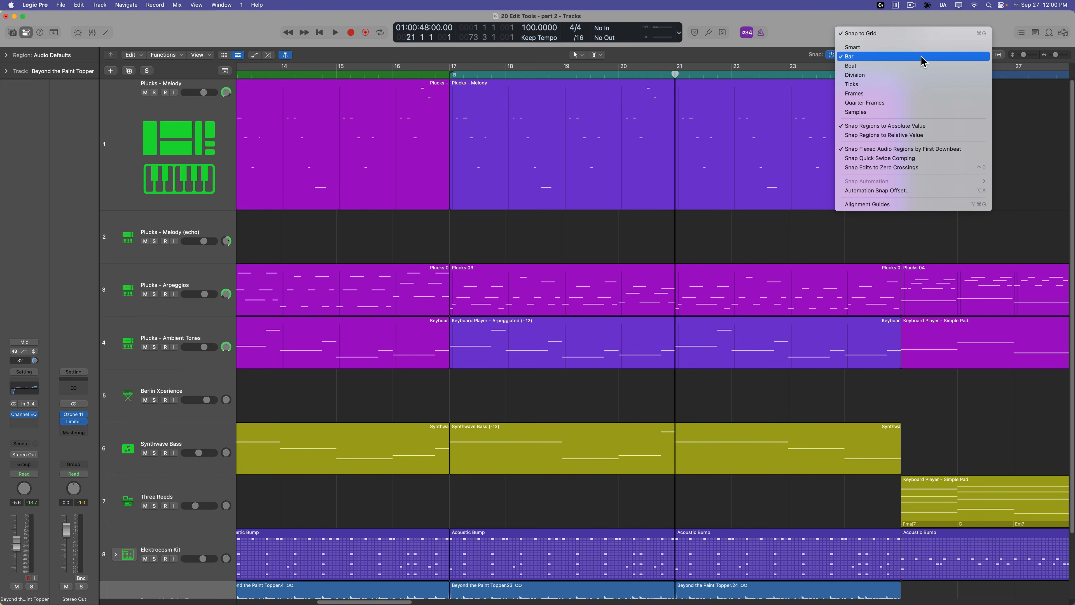
pyautogui.click(906, 60)
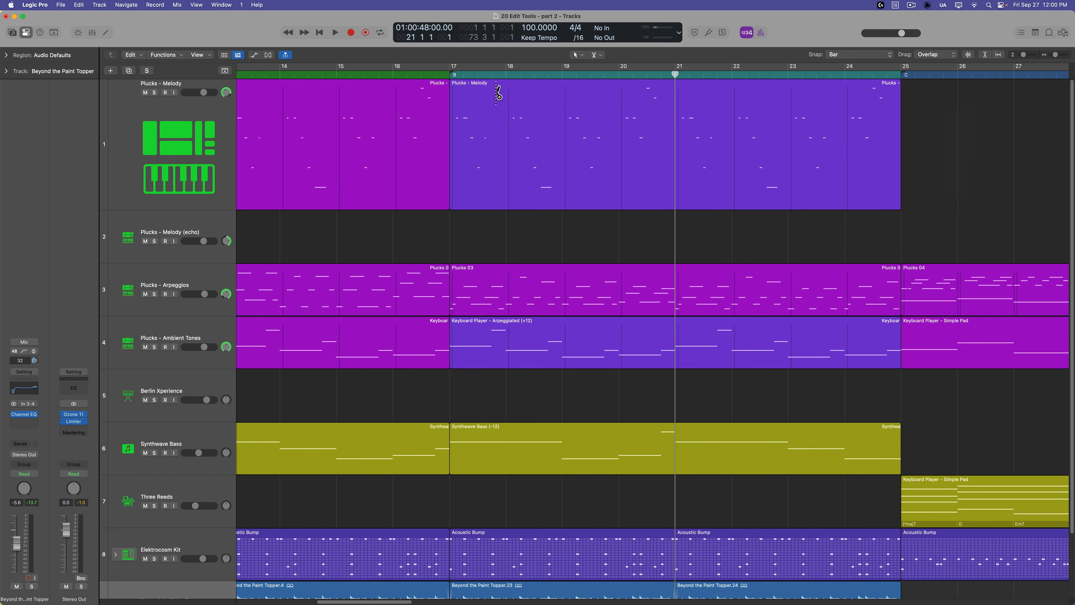
pyautogui.keyDown('super'); pyautogui.click(508, 106); pyautogui.keyUp('super')
pyautogui.click(558, 108)
pyautogui.click(618, 123)
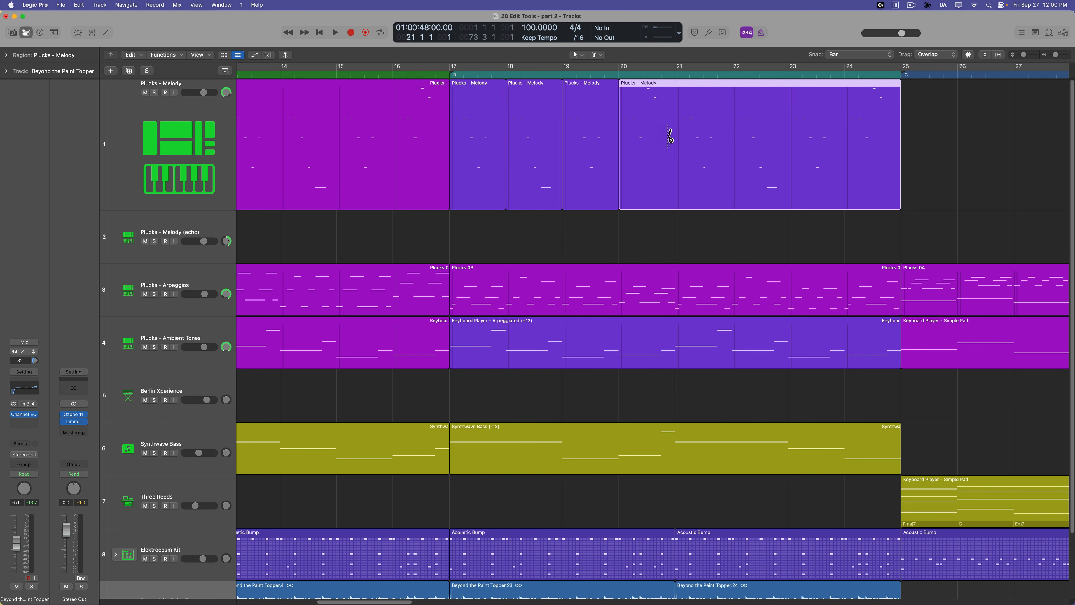
pyautogui.click(677, 123)
pyautogui.click(734, 121)
pyautogui.click(790, 121)
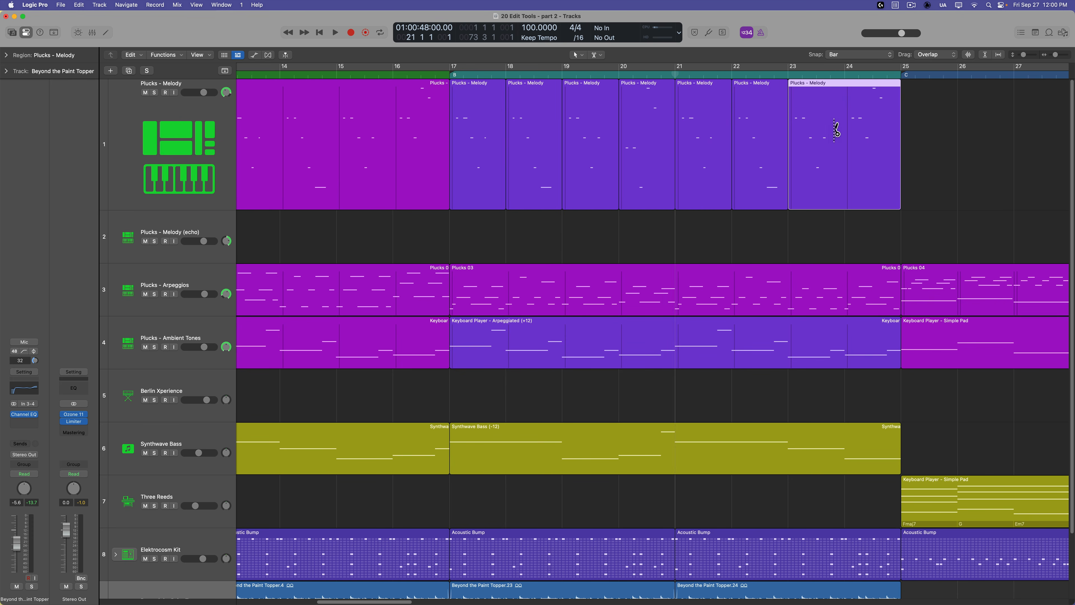
pyautogui.click(847, 125)
# - Undo all seven bar cuts in the Plucks - Melody region
pyautogui.press('super+z')
pyautogui.press('super+z')
pyautogui.press('super+z')
pyautogui.press('super+z')
pyautogui.press('super+z')
pyautogui.press('super+z')
pyautogui.press('super+z')
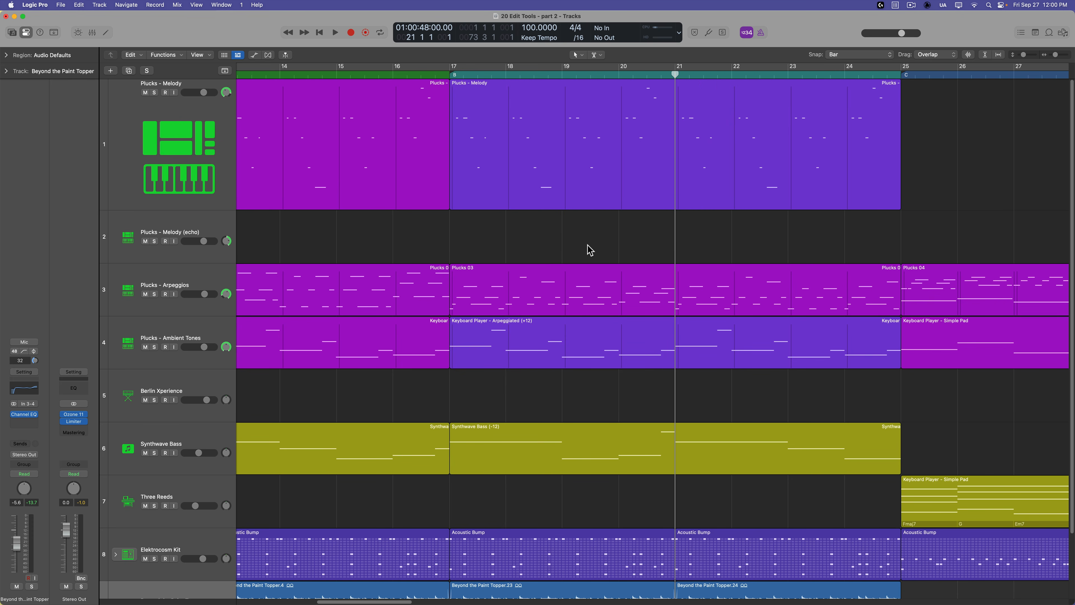
# - Set Snap to Beat and cut the Plucks - Melody region at bar 20 and at bar 20 beat 3 with the Scissors tool
pyautogui.press('super+Right')
pyautogui.press('super+Right')
pyautogui.press('super+Right')
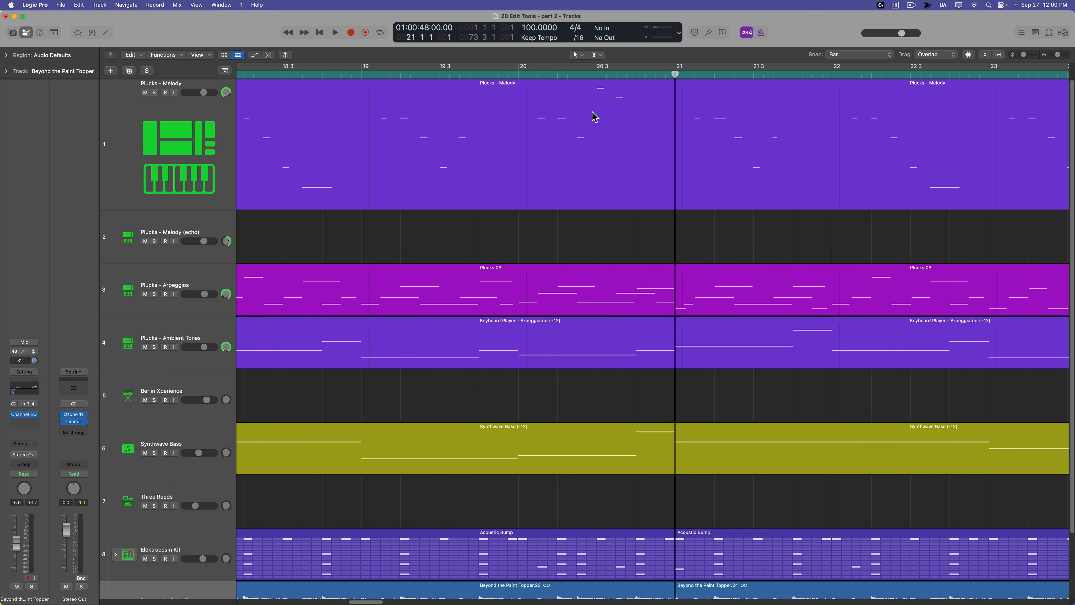
pyautogui.click(858, 55)
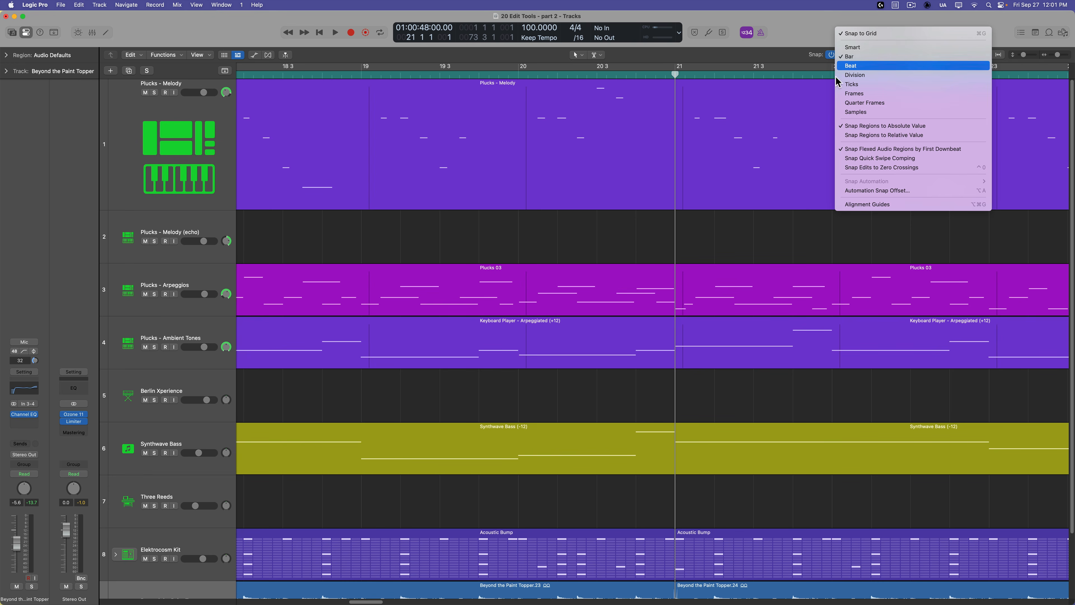
pyautogui.click(851, 66)
pyautogui.keyDown('super'); pyautogui.click(525, 98); pyautogui.keyUp('super')
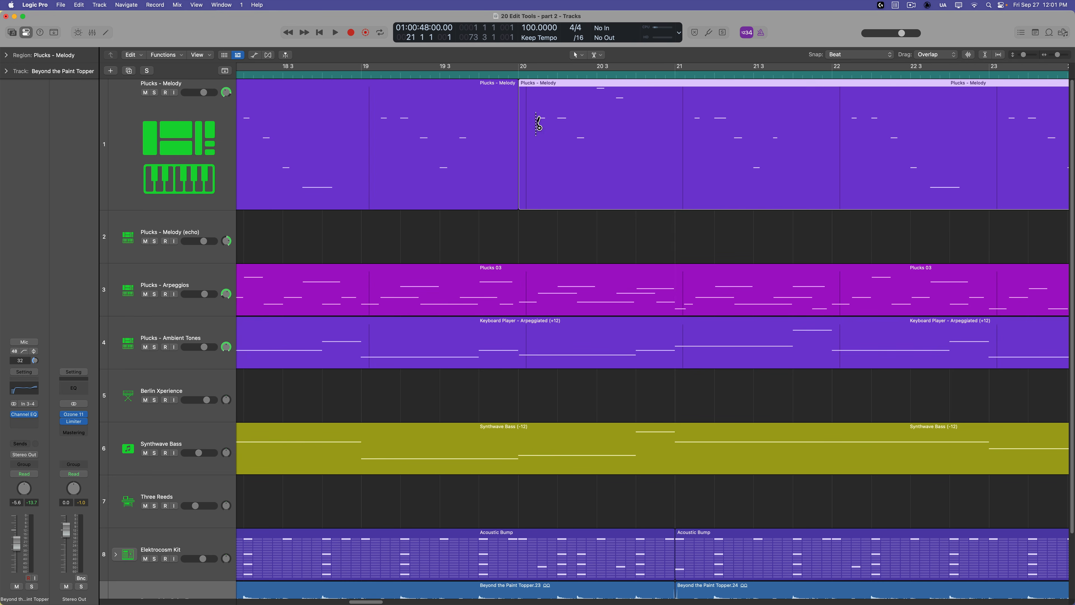
pyautogui.keyDown('super'); pyautogui.click(597, 99); pyautogui.keyUp('super')
pyautogui.click(607, 248)
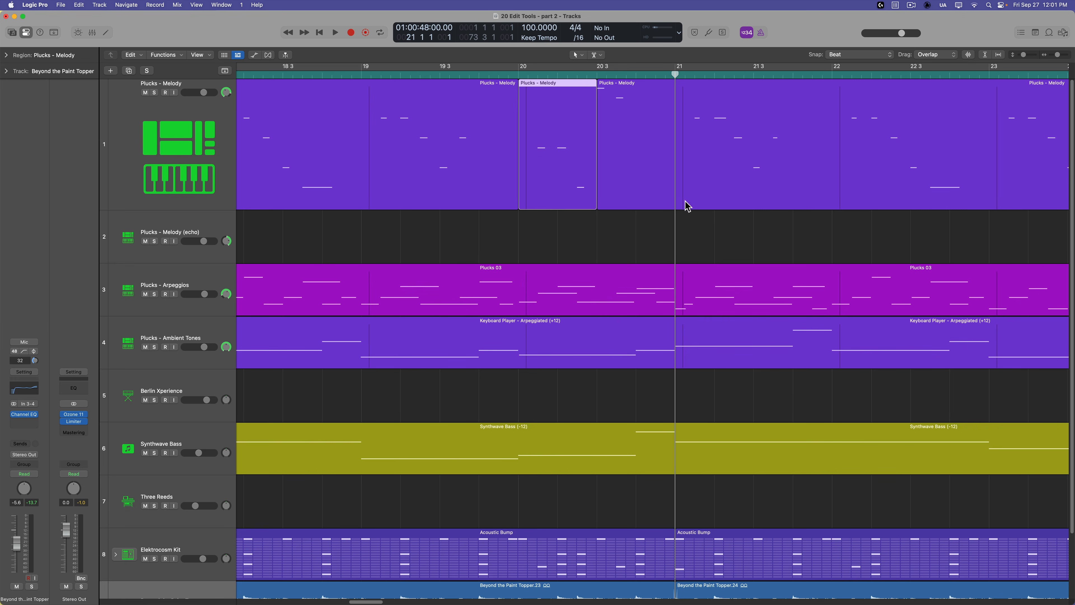
# - Undo both cuts in the Plucks - Melody region and set Snap to Bar
pyautogui.press('super+z')
pyautogui.press('super+z')
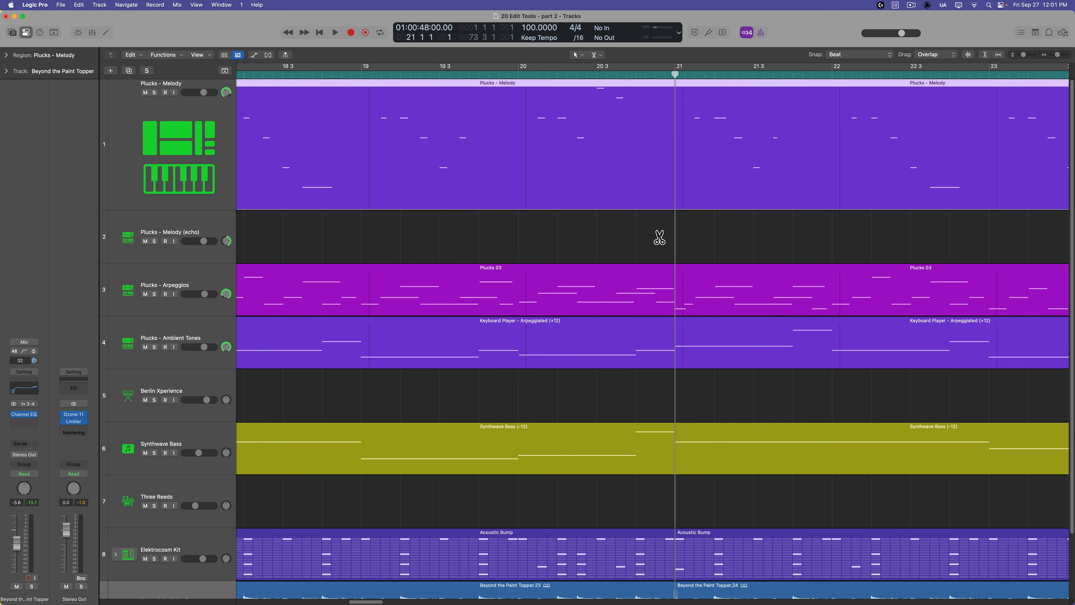
pyautogui.press('super+Left')
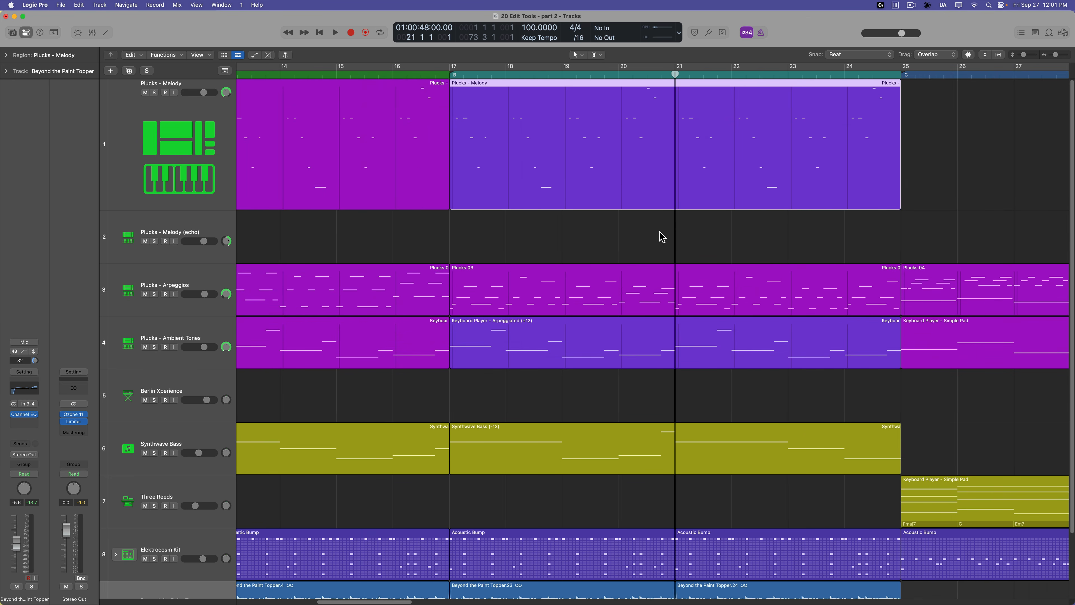
pyautogui.click(866, 55)
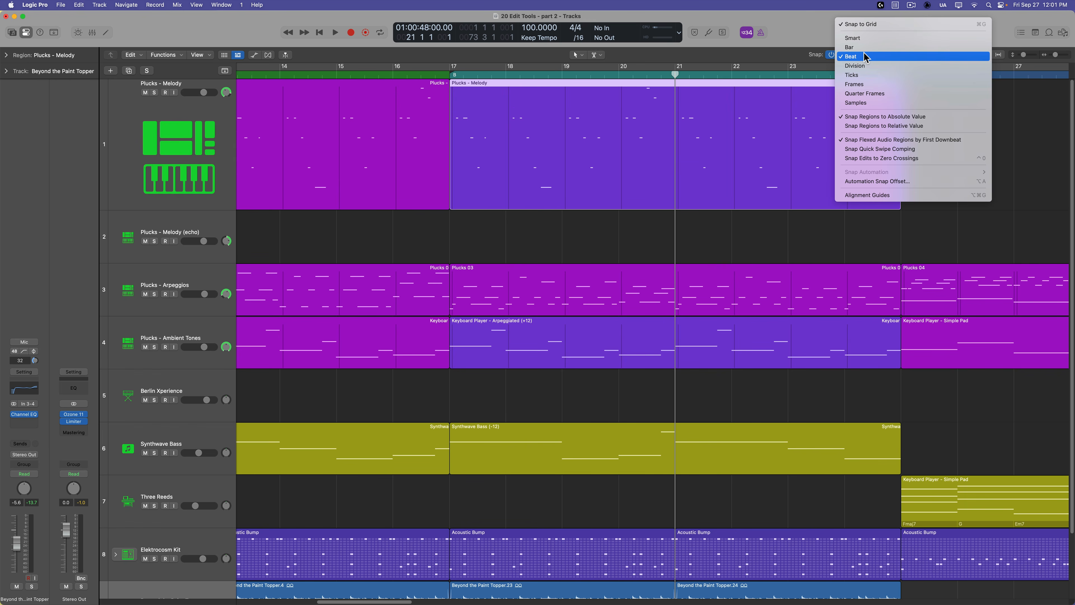
pyautogui.click(866, 47)
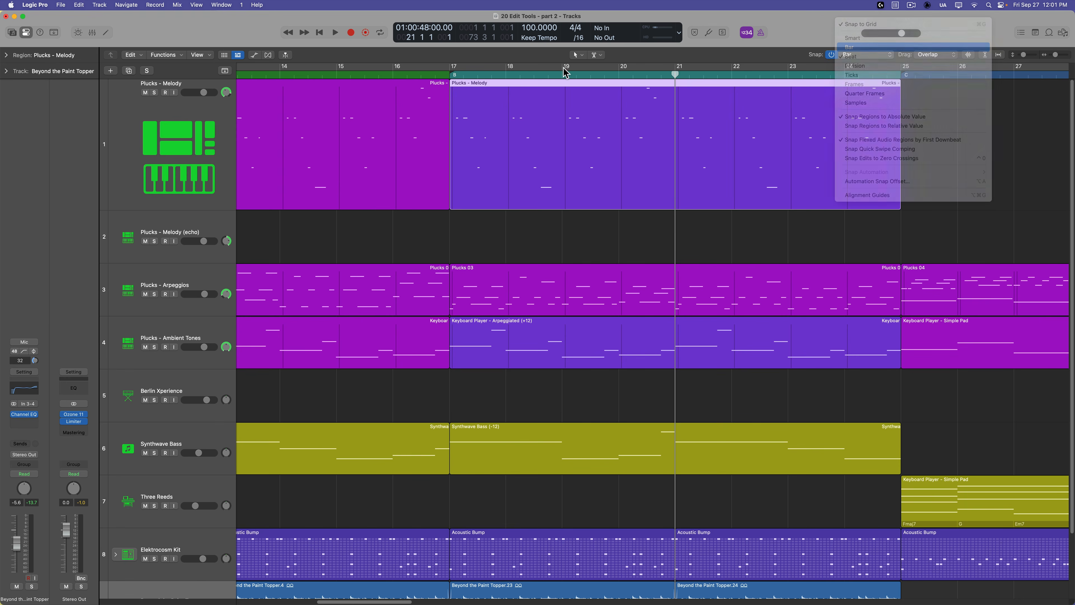
# - Place the playhead at bar 17 and cut the Plucks - Melody region at bars 18, 19, 20, 21 and 22 with the Scissors tool
pyautogui.click(447, 74)
pyautogui.press('super+Right')
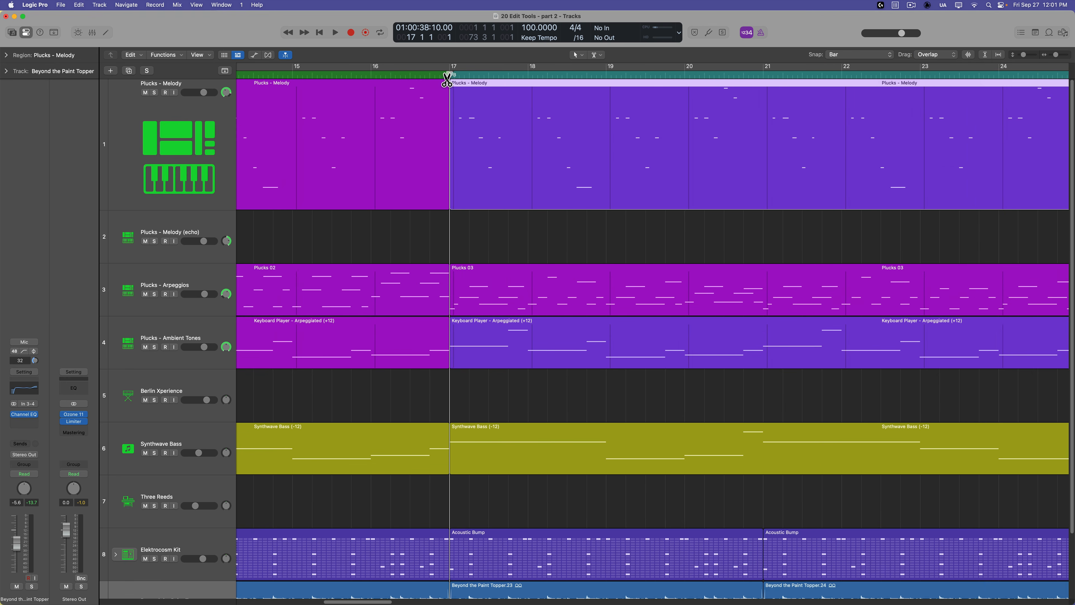
pyautogui.hscroll(5, 441, 154)
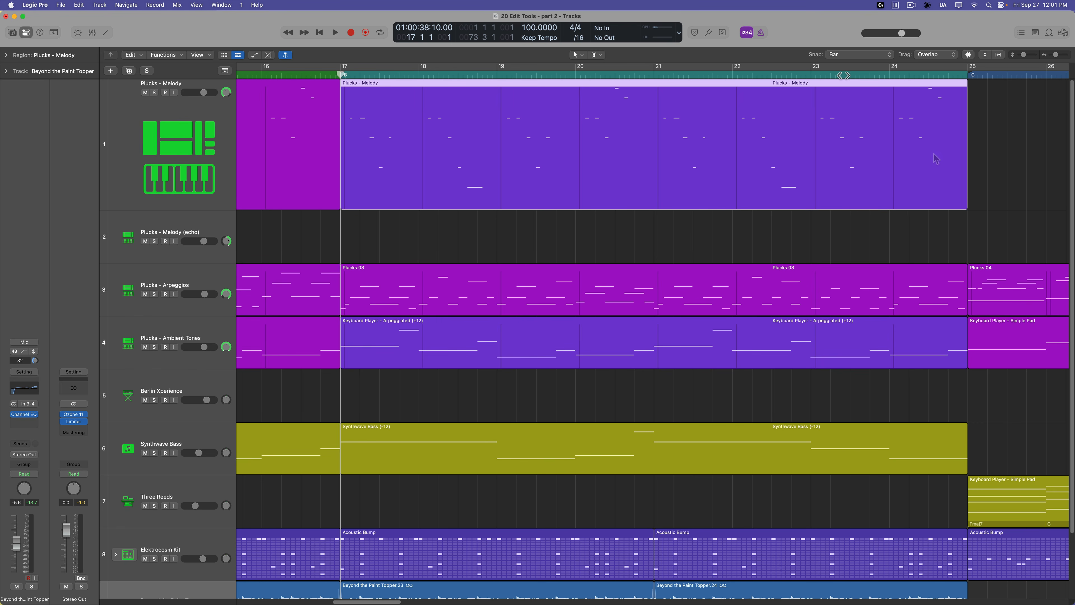
pyautogui.keyDown('super'); pyautogui.click(421, 108); pyautogui.keyUp('super')
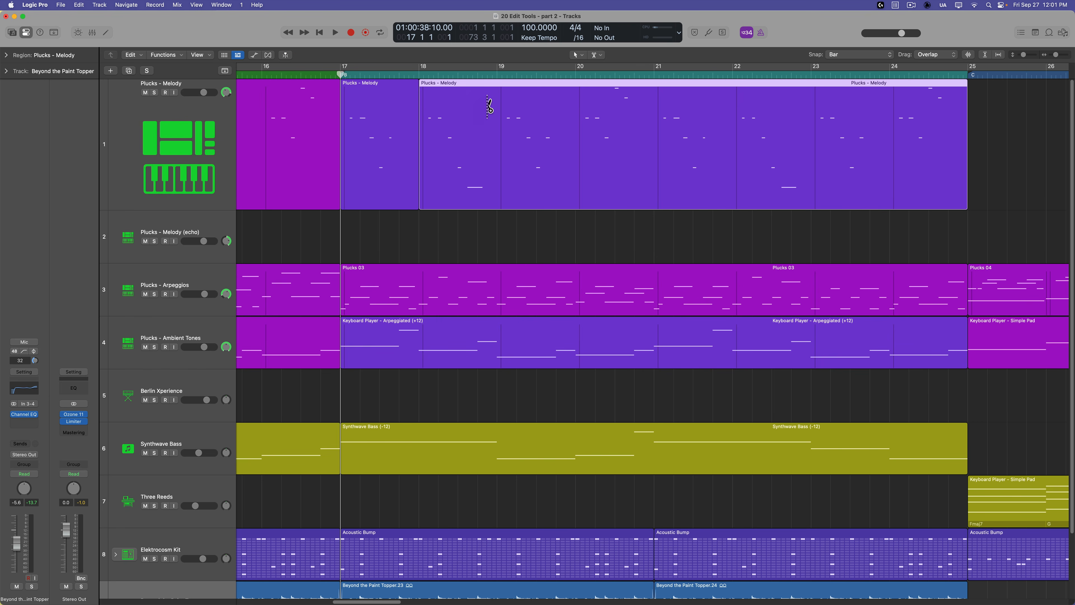
pyautogui.keyDown('super'); pyautogui.click(493, 106); pyautogui.keyUp('super')
pyautogui.keyDown('super'); pyautogui.click(574, 110); pyautogui.keyUp('super')
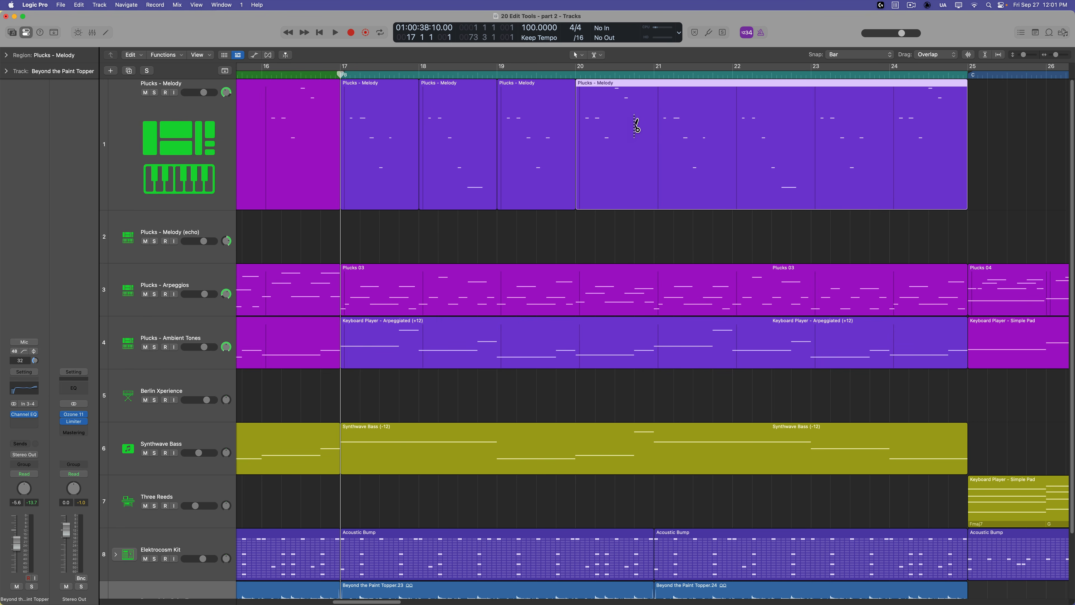
pyautogui.keyDown('super'); pyautogui.click(655, 122); pyautogui.keyUp('super')
pyautogui.keyDown('super'); pyautogui.click(737, 174); pyautogui.keyUp('super')
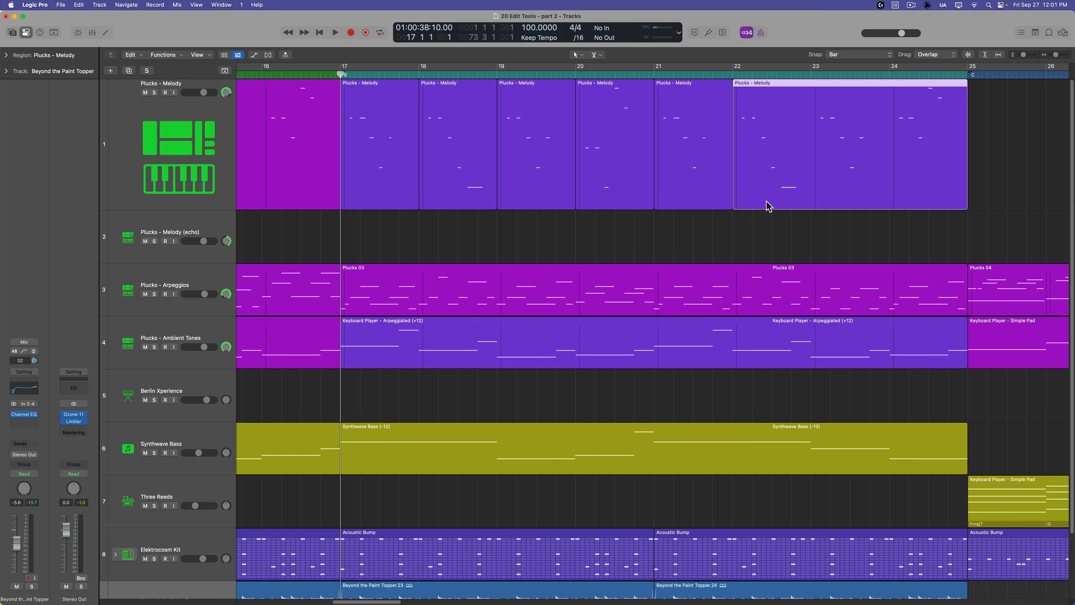
# - Undo the five separate bar cuts in the Plucks - Melody region
pyautogui.press('super+z')
pyautogui.press('super+z')
pyautogui.press('super+z')
pyautogui.press('super+z')
pyautogui.press('super+z')
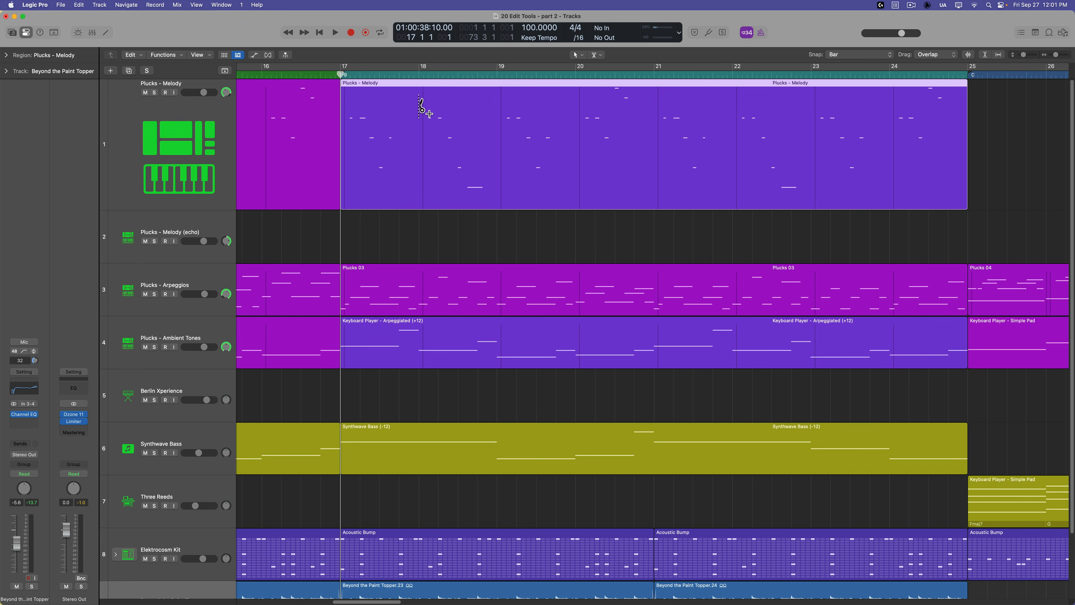
# - Split the bar 17 Plucks - Melody region into equal one-bar pieces with one Scissors cut at bar 18 and select each piece in turn
pyautogui.keyDown('alt'); pyautogui.click(420, 109); pyautogui.keyUp('alt')
pyautogui.click(422, 240)
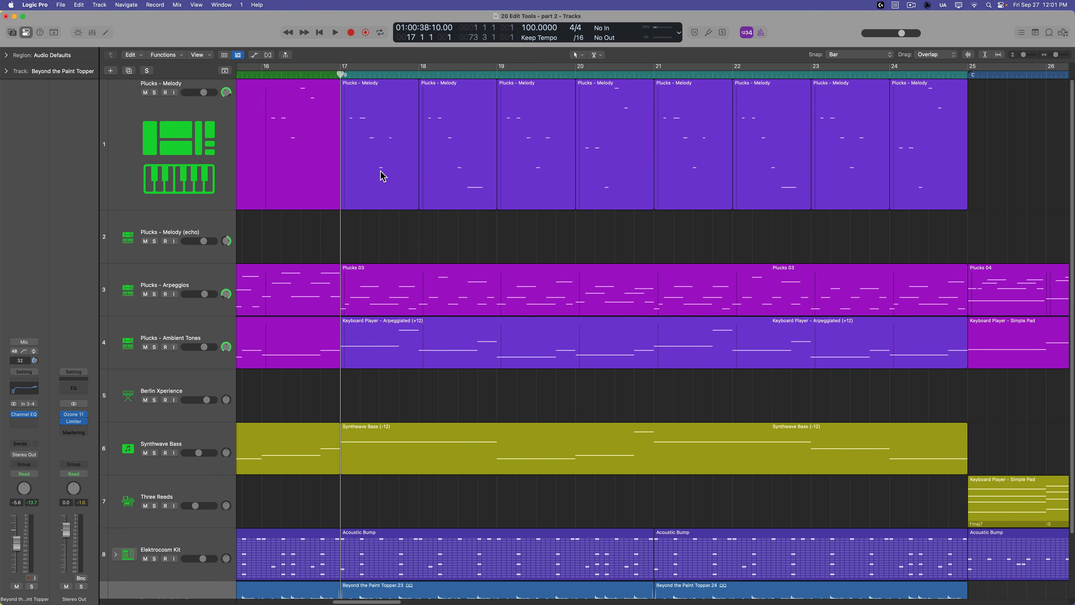
pyautogui.click(394, 138)
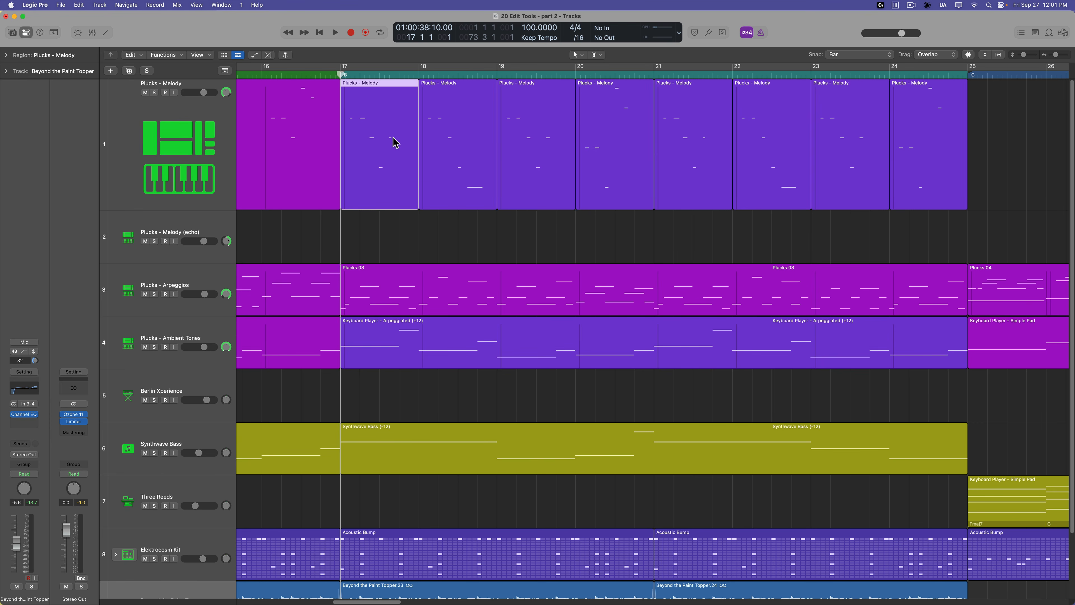
pyautogui.click(477, 130)
pyautogui.click(535, 133)
pyautogui.click(598, 130)
pyautogui.click(684, 131)
pyautogui.click(764, 133)
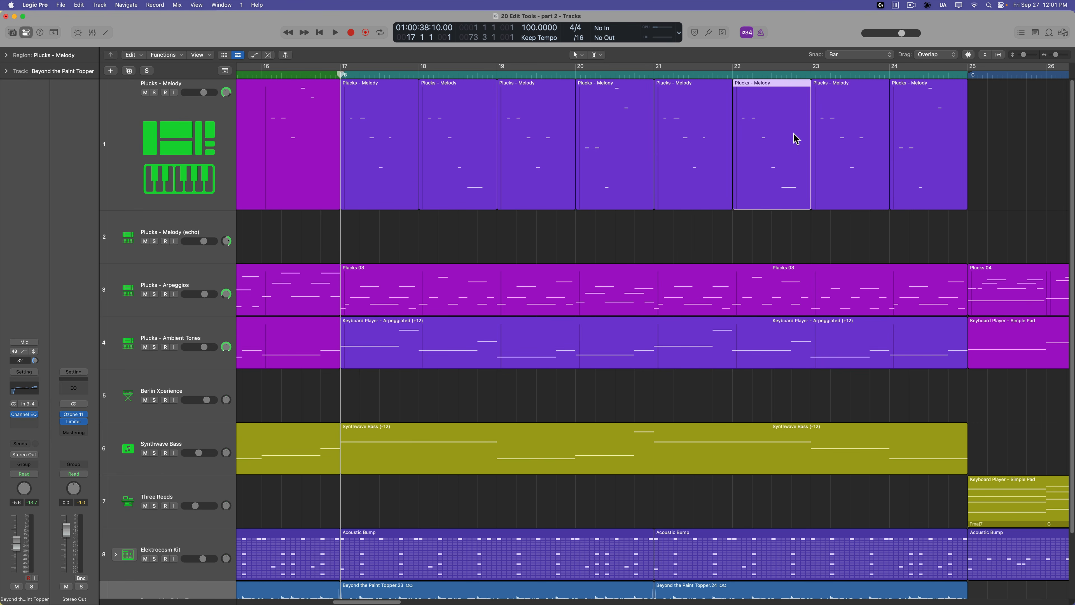
pyautogui.click(851, 133)
pyautogui.click(921, 137)
pyautogui.click(419, 116)
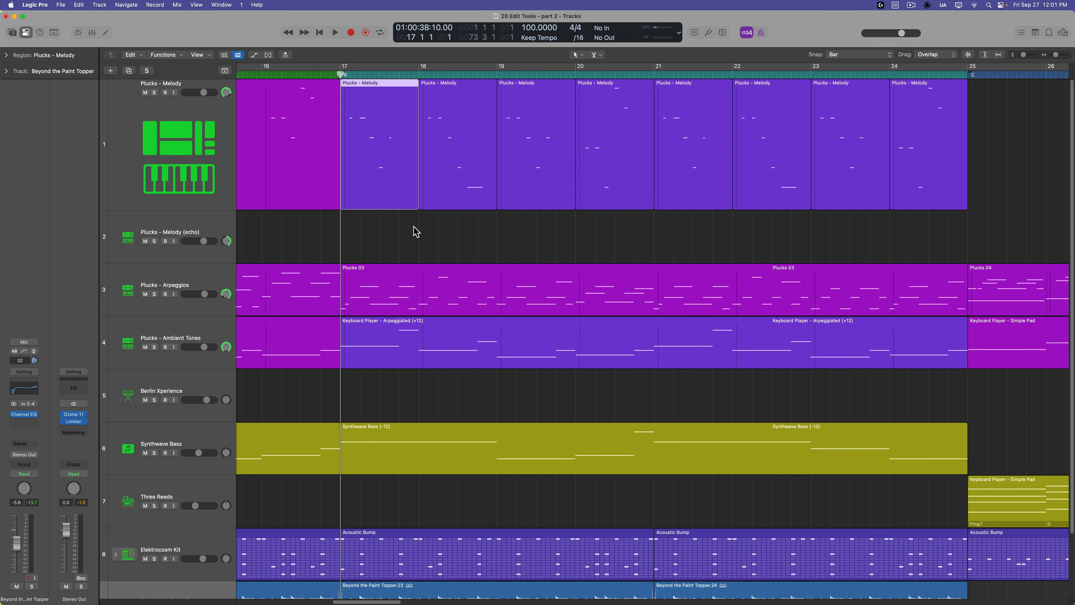
# - Undo the one-bar split of the Plucks - Melody region and set Snap to Beat
pyautogui.press('super+z')
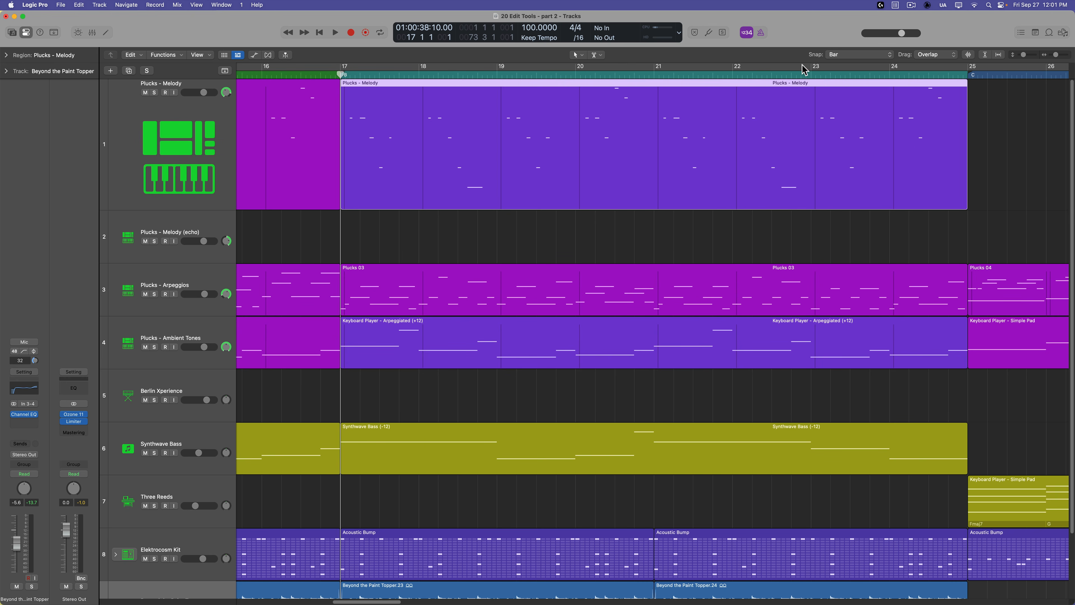
pyautogui.click(864, 56)
pyautogui.click(871, 66)
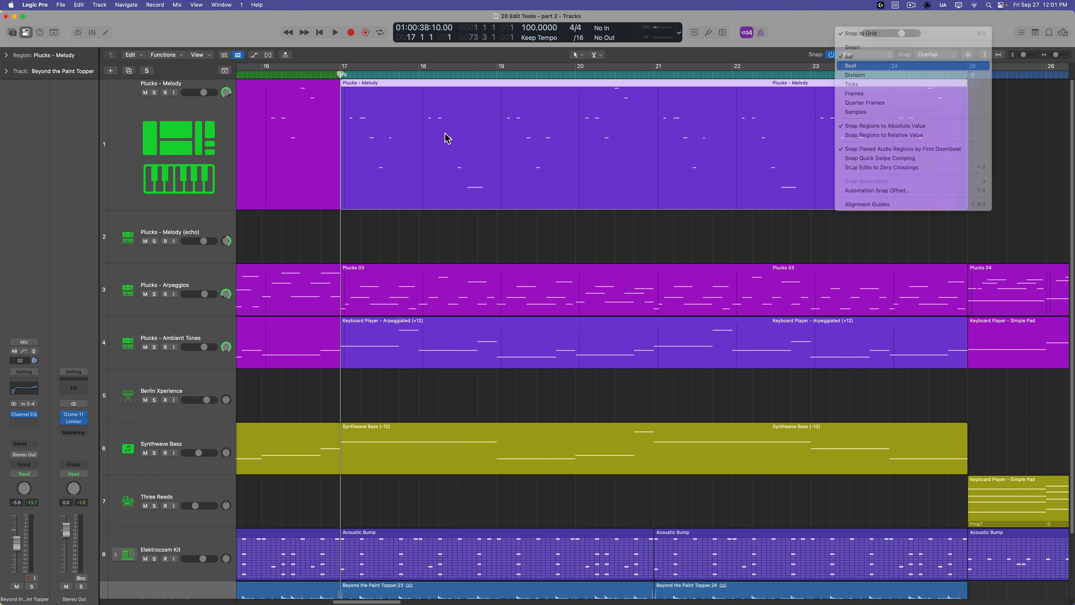
# - Split the Plucks - Melody region into equal half-bar pieces with one Scissors cut at bar 17 beat 3, and undo the split
pyautogui.keyDown('alt'); pyautogui.click(384, 106); pyautogui.keyUp('alt')
pyautogui.click(384, 237)
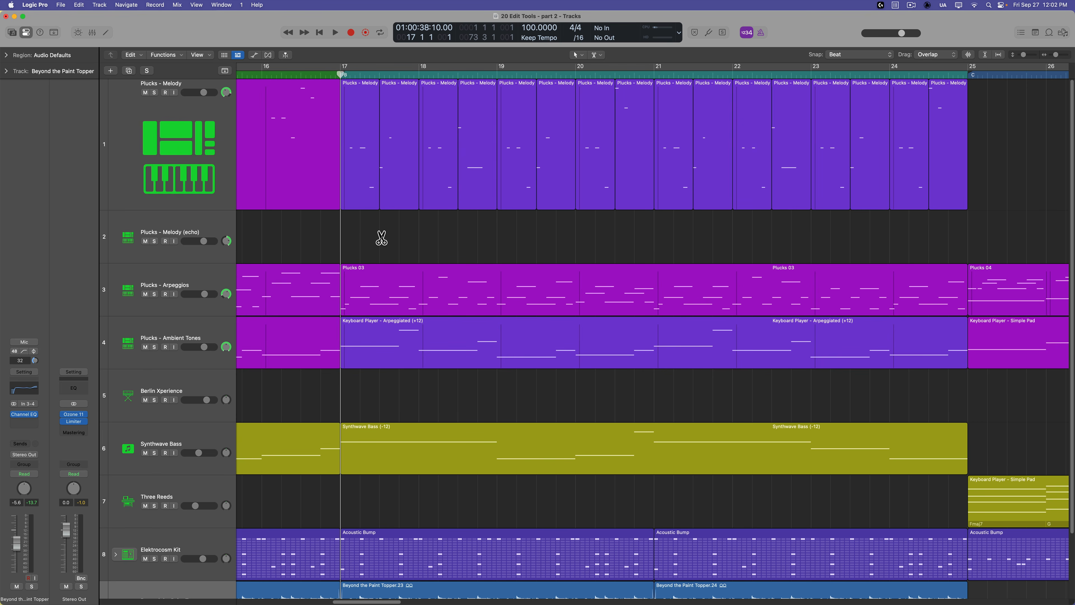
pyautogui.press('super+z')
# - Split the Plucks - Melody region into equal one-beat pieces with one Scissors cut at bar 17 beat 2, and undo the split
pyautogui.keyDown('alt'); pyautogui.click(361, 187); pyautogui.keyUp('alt')
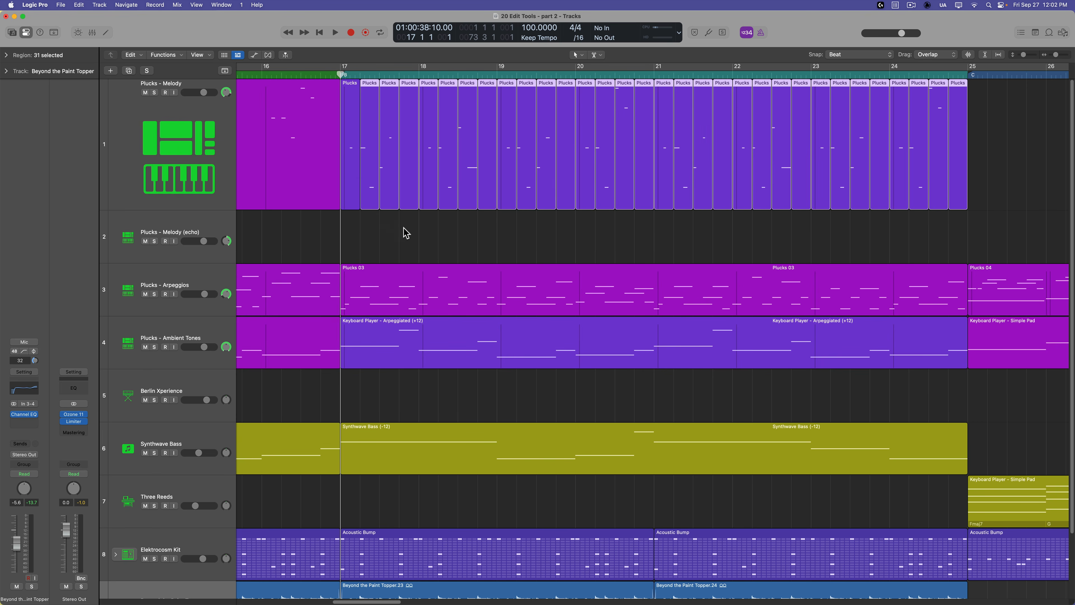
pyautogui.press('super+z')
pyautogui.click(463, 233)
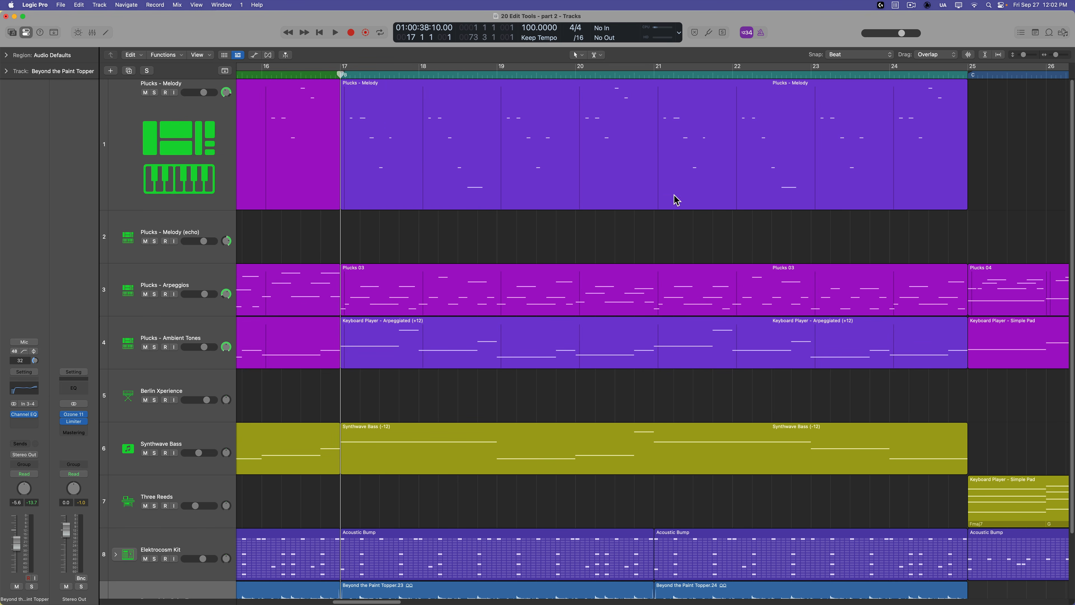
# - Split the bar 17 Beyond the Paint Topper audio region into equal one-beat slices with one Scissors cut at bar 17 beat 2
pyautogui.click(538, 174)
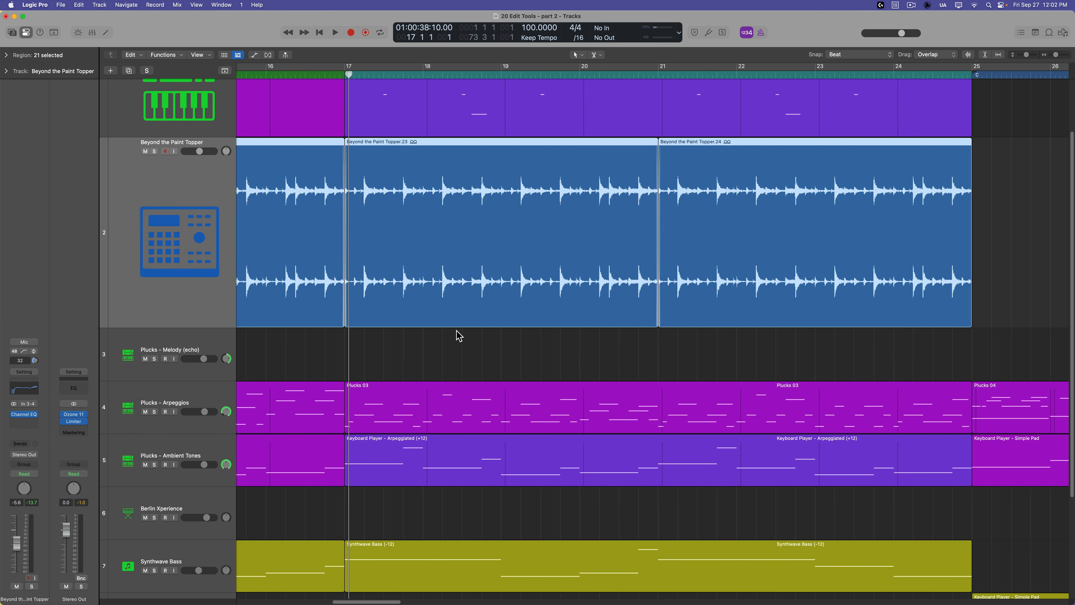
pyautogui.press('super+Right')
pyautogui.press('super+Right')
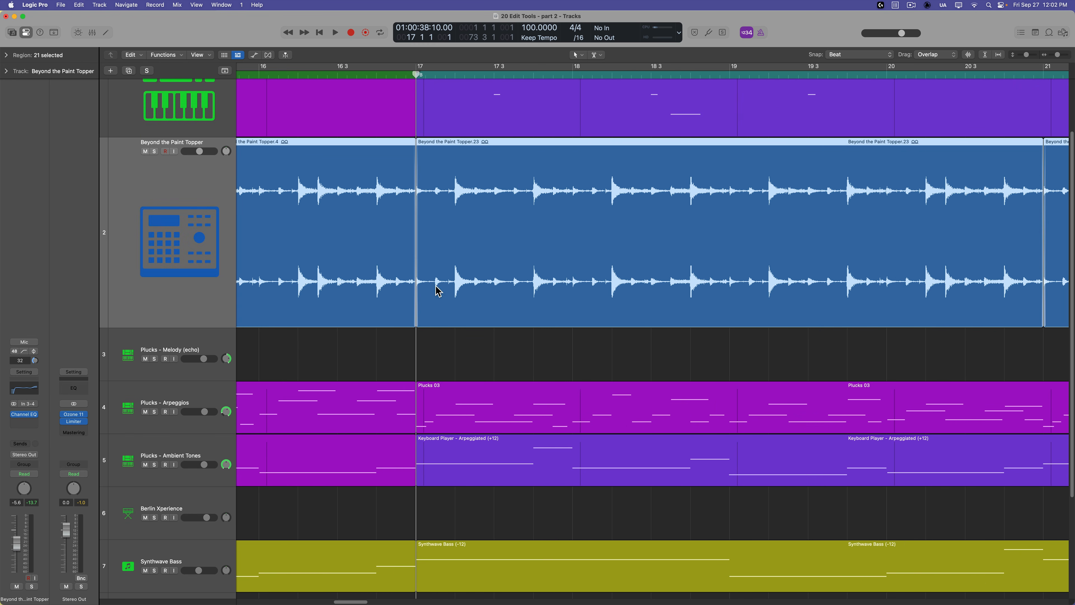
pyautogui.keyDown('alt'); pyautogui.click(456, 199); pyautogui.keyUp('alt')
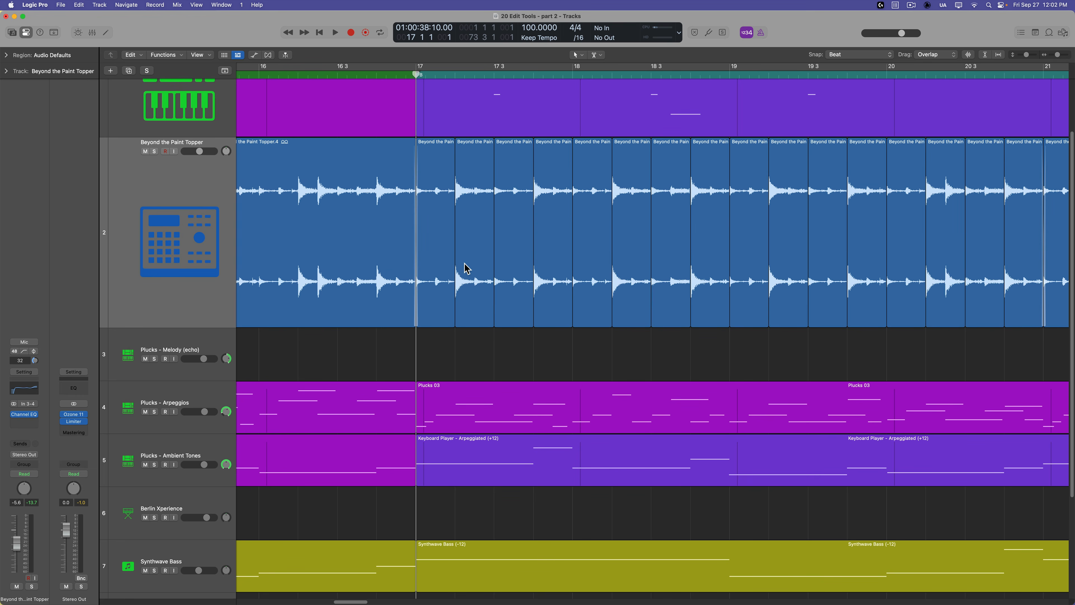
# - Delete the five Beyond the Paint Topper slices on beats 2 and 4, from bar 17 beat 2 to bar 19 beat 2
pyautogui.click(471, 255)
pyautogui.press('Delete')
pyautogui.click(554, 241)
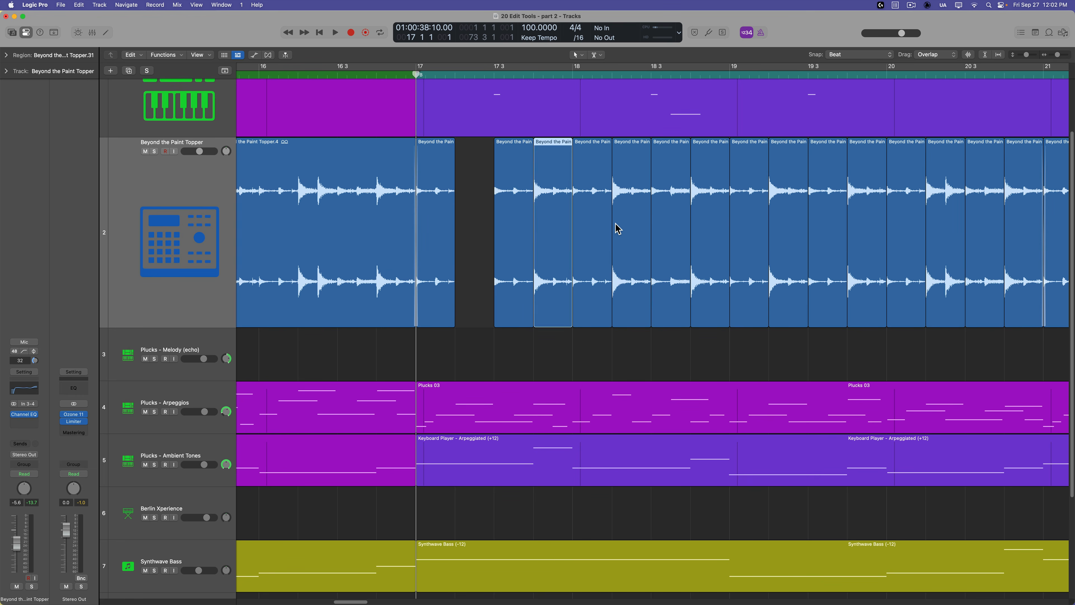
pyautogui.press('Delete')
pyautogui.click(626, 232)
pyautogui.press('Delete')
pyautogui.click(706, 223)
pyautogui.press('Delete')
pyautogui.click(785, 224)
pyautogui.press('Delete')
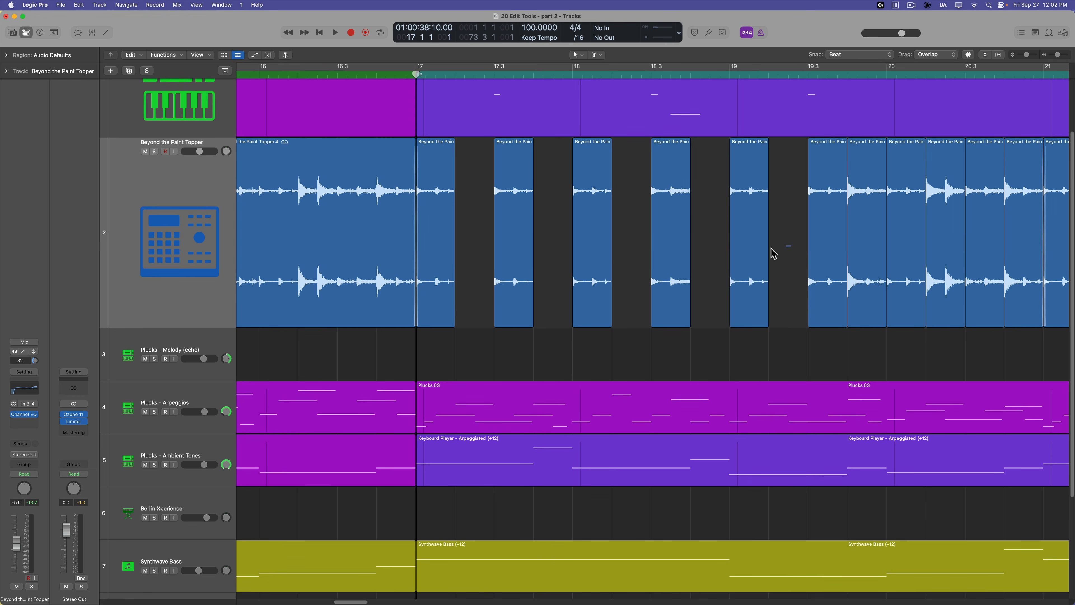
# - Fill the five gaps in the Beyond the Paint Topper track with copies of the remaining slices, and select the slices from bar 17
pyautogui.moveTo(770, 245); pyautogui.dragTo(482, 234)
pyautogui.click(620, 344)
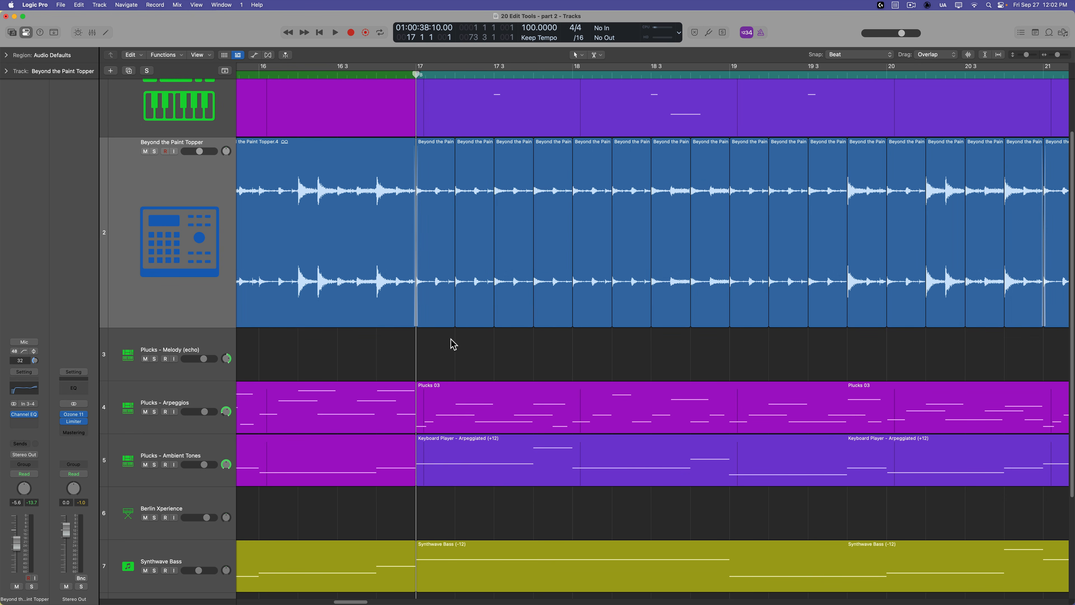
pyautogui.moveTo(453, 344); pyautogui.dragTo(794, 313)
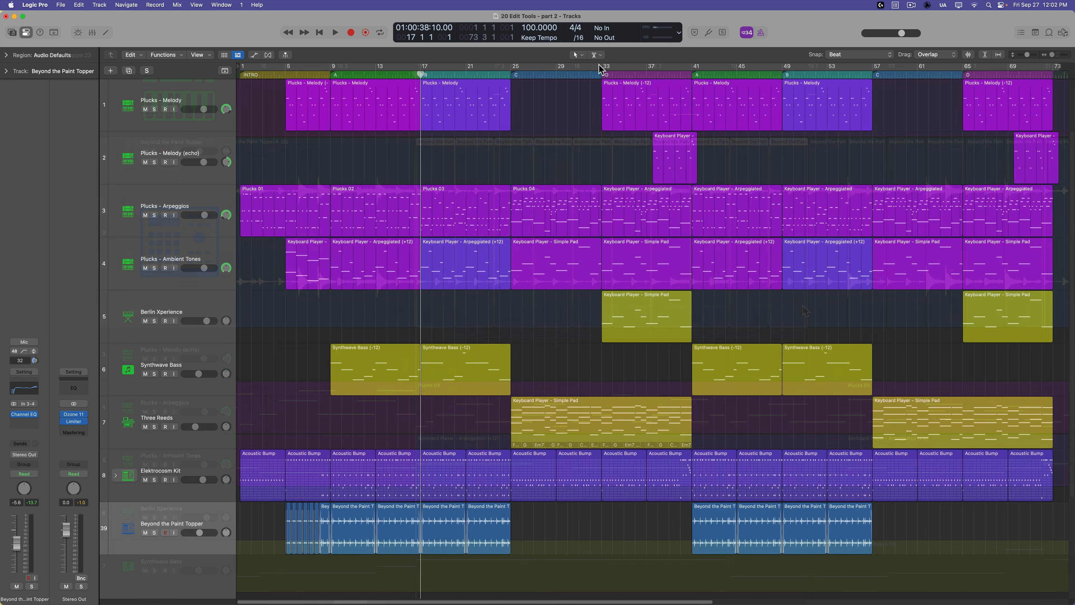
# - Keep the Scissors Tool as the alternate tool and move the playhead to bar 21
pyautogui.click(598, 54)
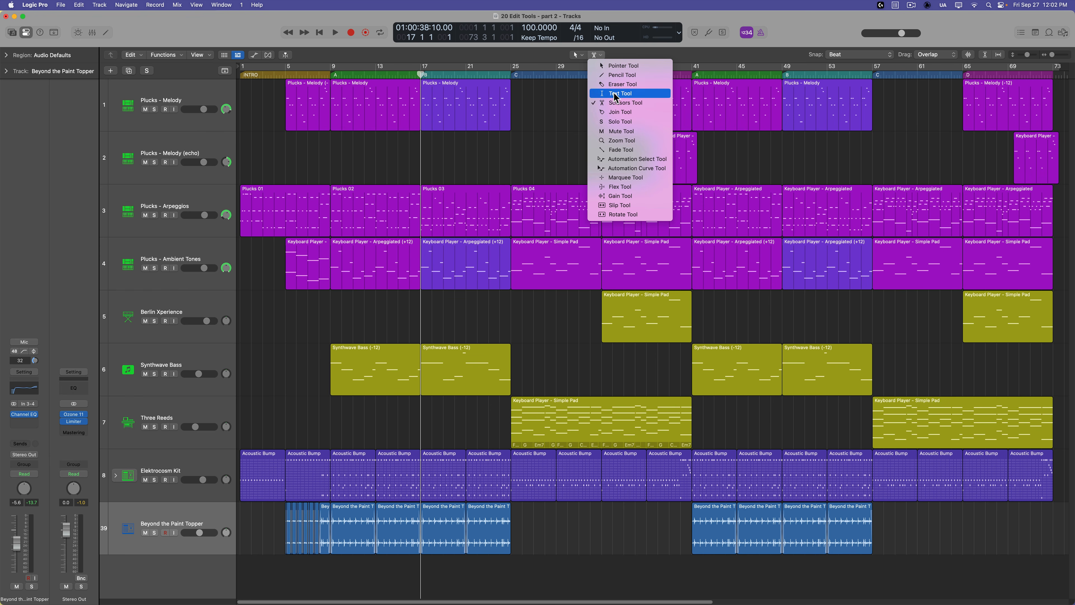
pyautogui.click(655, 103)
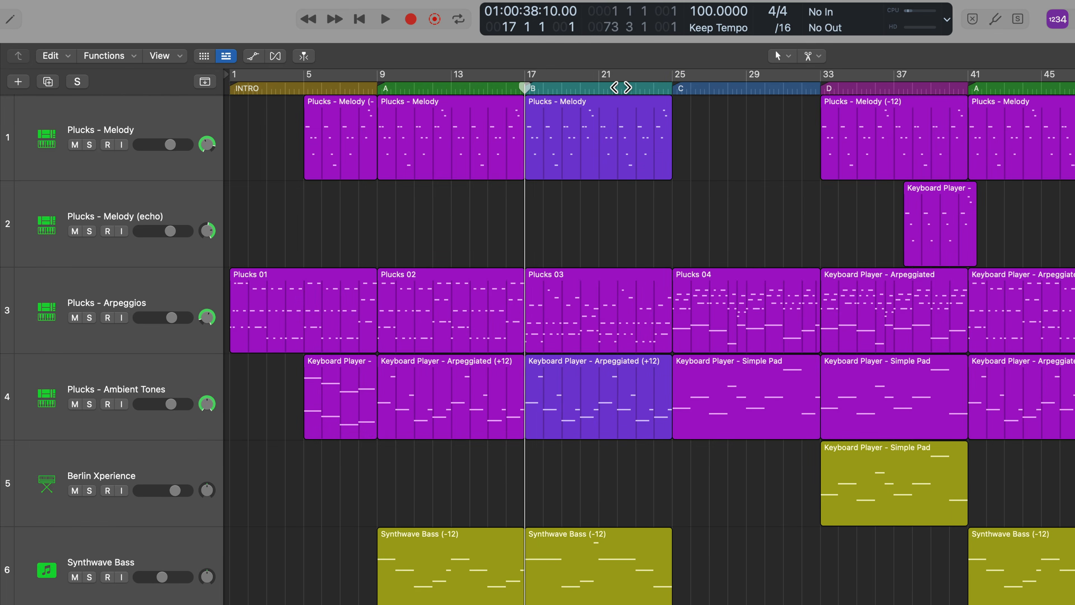
pyautogui.moveTo(603, 88); pyautogui.dragTo(599, 88)
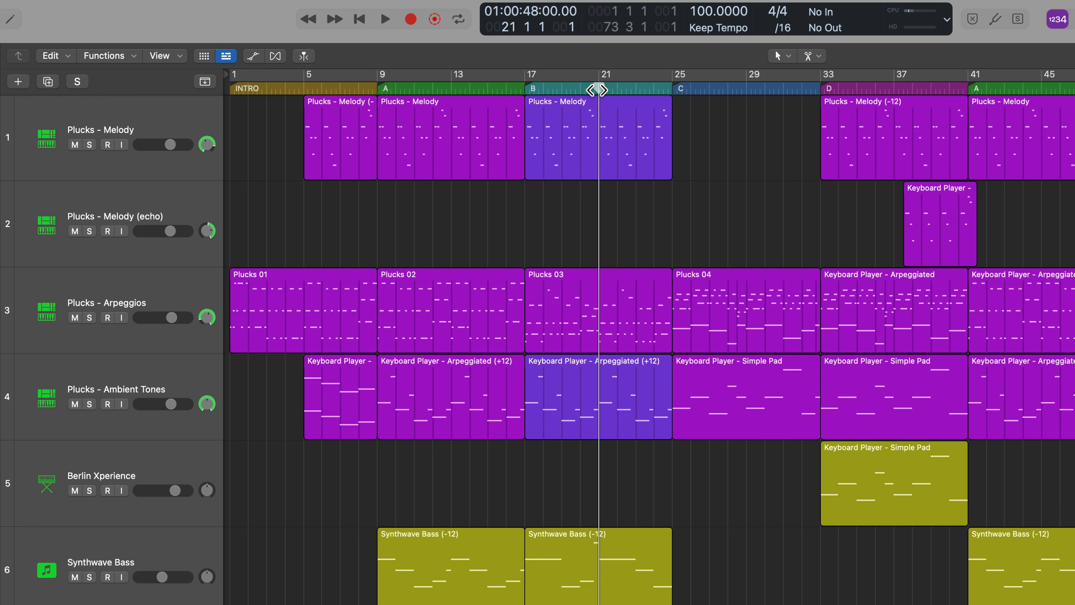
# - Select the bar 17 Plucks - Melody region, split it at the playhead at bar 21, and undo the split
pyautogui.press('super+Right')
pyautogui.press('super+Right')
pyautogui.press('super+Right')
pyautogui.press('super+Right')
pyautogui.press('super+Right')
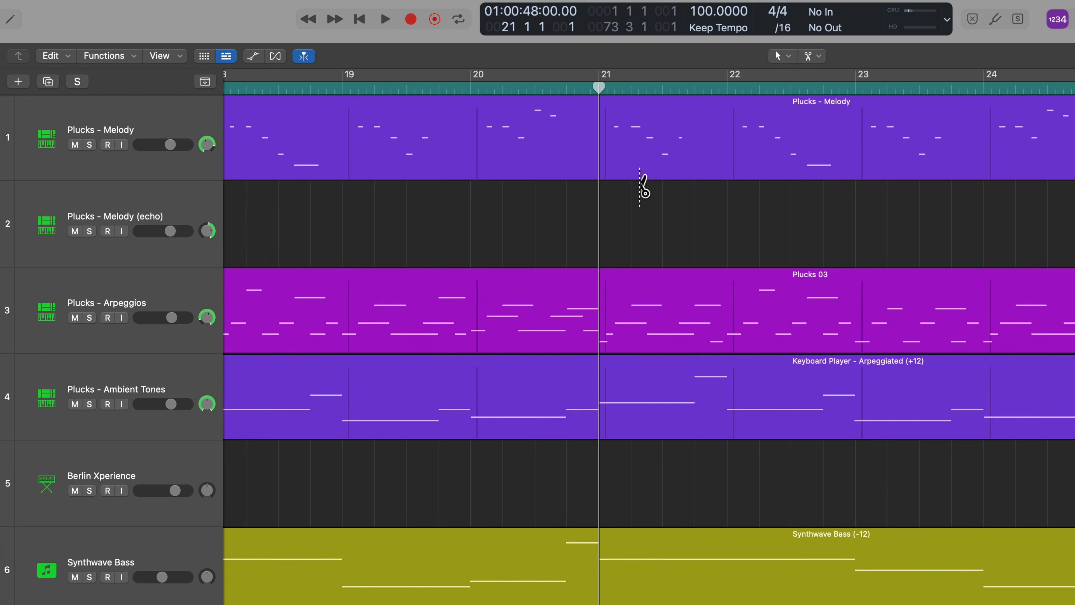
pyautogui.click(639, 163)
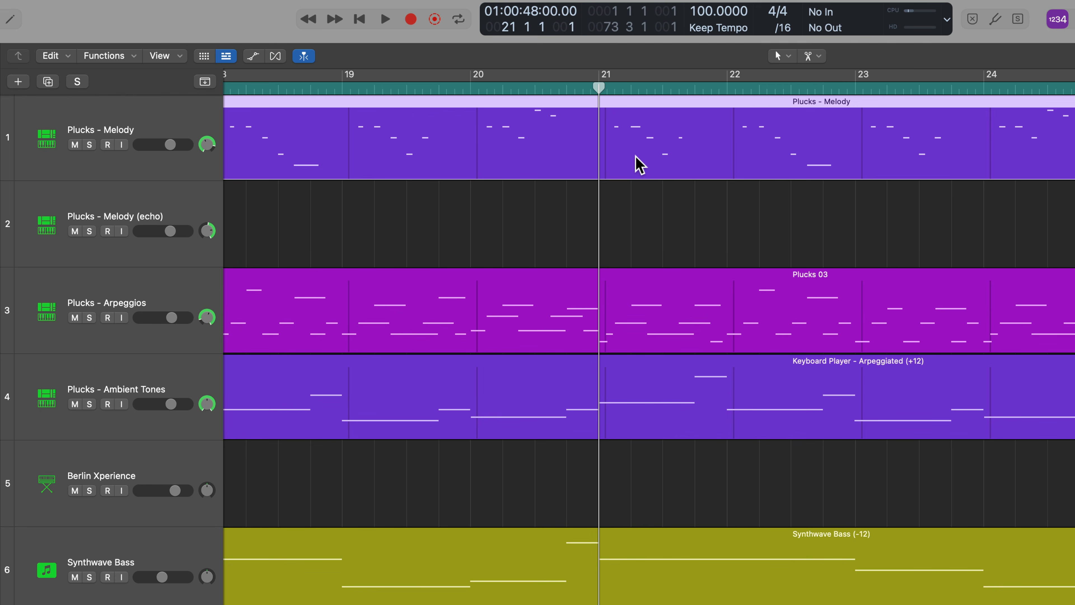
pyautogui.press('super+t')
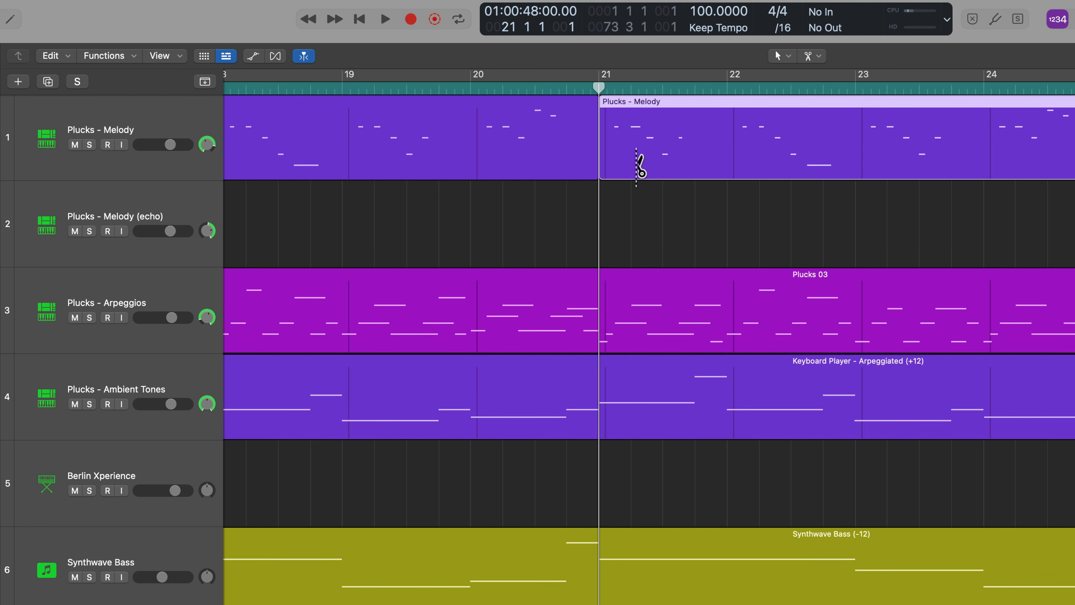
pyautogui.click(662, 213)
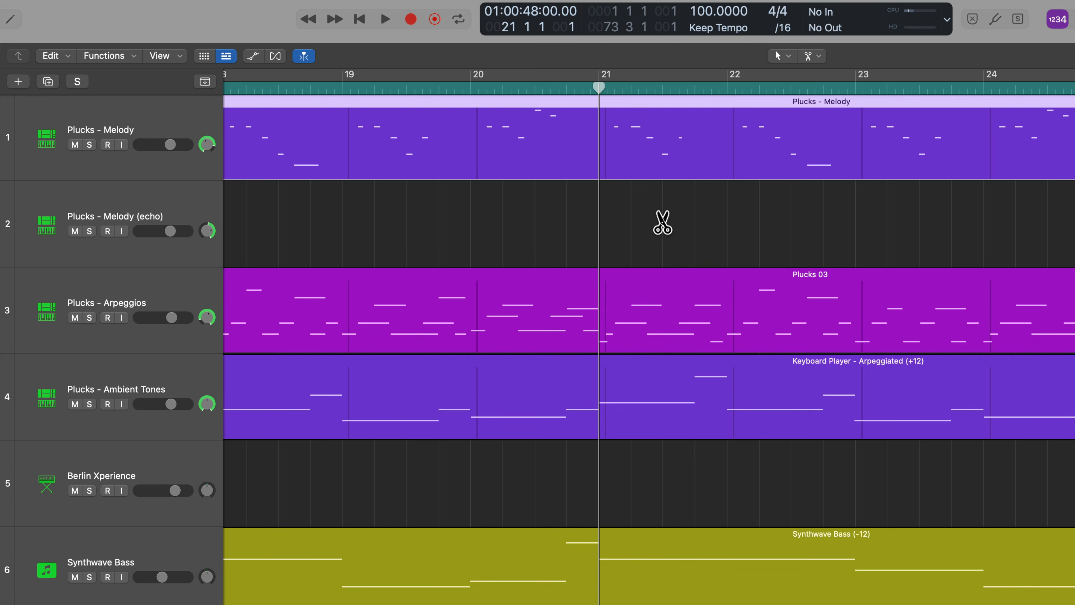
# - Choose the Join Tool as the alternate tool and enlarge the height of the Plucks - Melody track
pyautogui.click(813, 56)
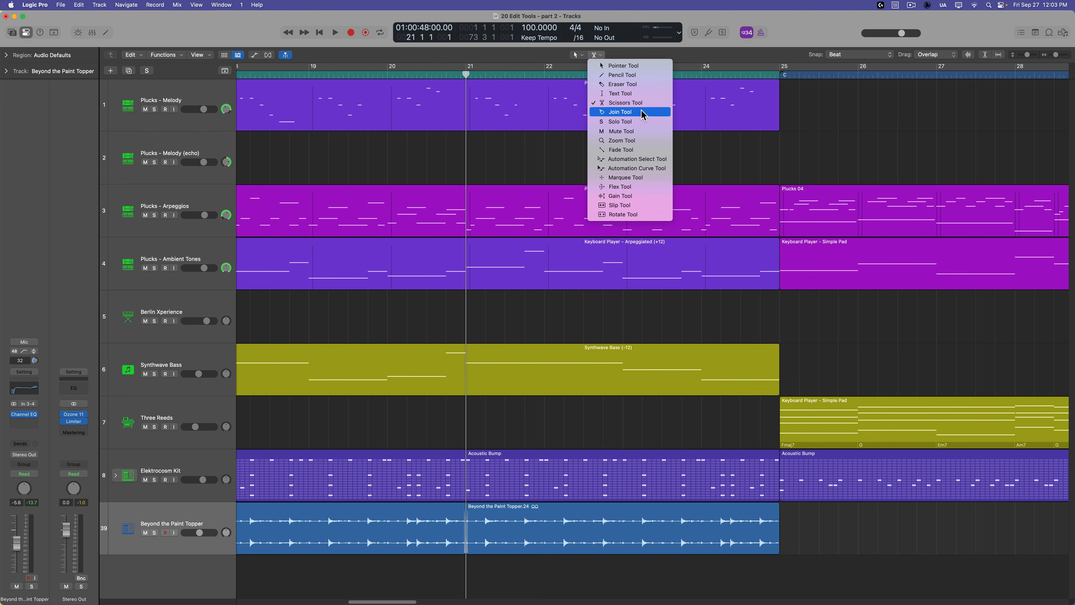
pyautogui.click(636, 114)
pyautogui.hscroll(-5, 572, 132)
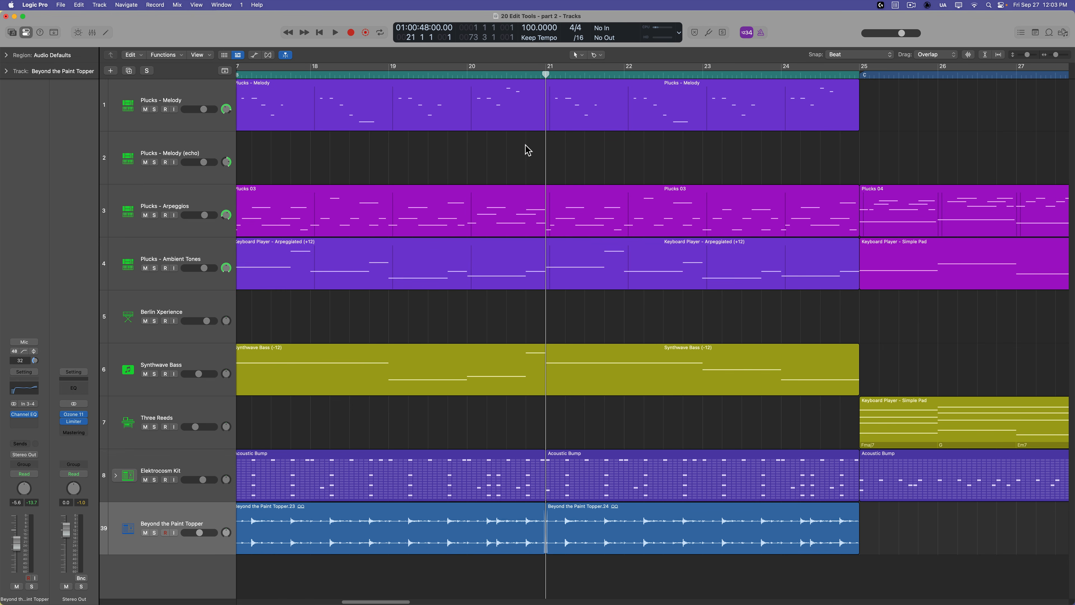
pyautogui.moveTo(228, 132); pyautogui.dragTo(231, 200)
# - Switch back to the Scissors Tool and split the bar 17 Plucks - Melody region into equal one-bar pieces from bar 18
pyautogui.click(602, 55)
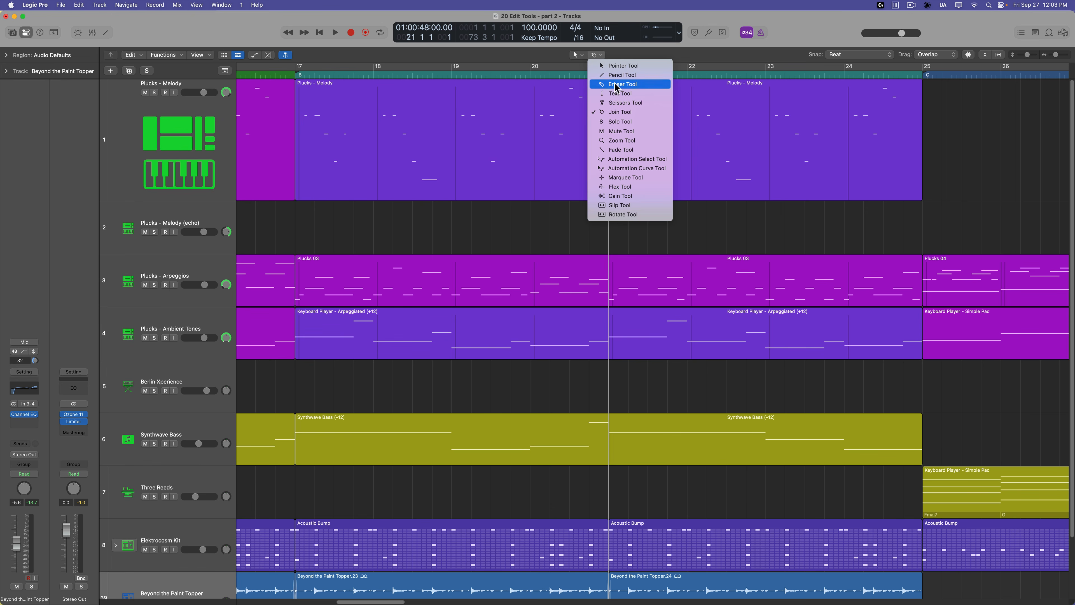
pyautogui.click(607, 104)
pyautogui.keyDown('alt'); pyautogui.click(377, 100); pyautogui.keyUp('alt')
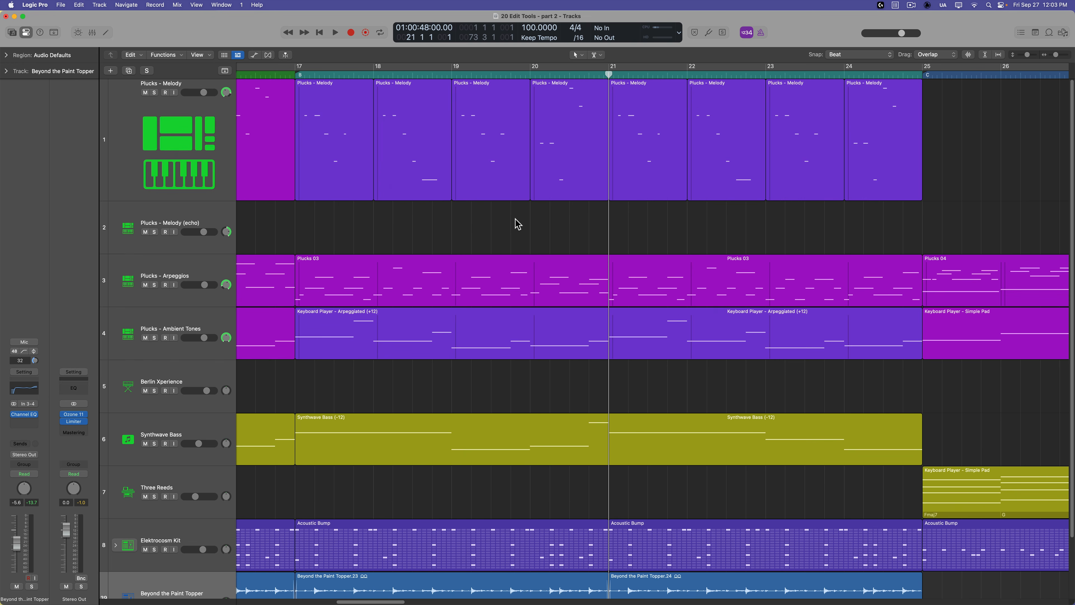
# - Select the eight one-bar Plucks - Melody regions from bar 17 and merge them into one region with the Join Tool
pyautogui.moveTo(347, 211); pyautogui.dragTo(893, 169)
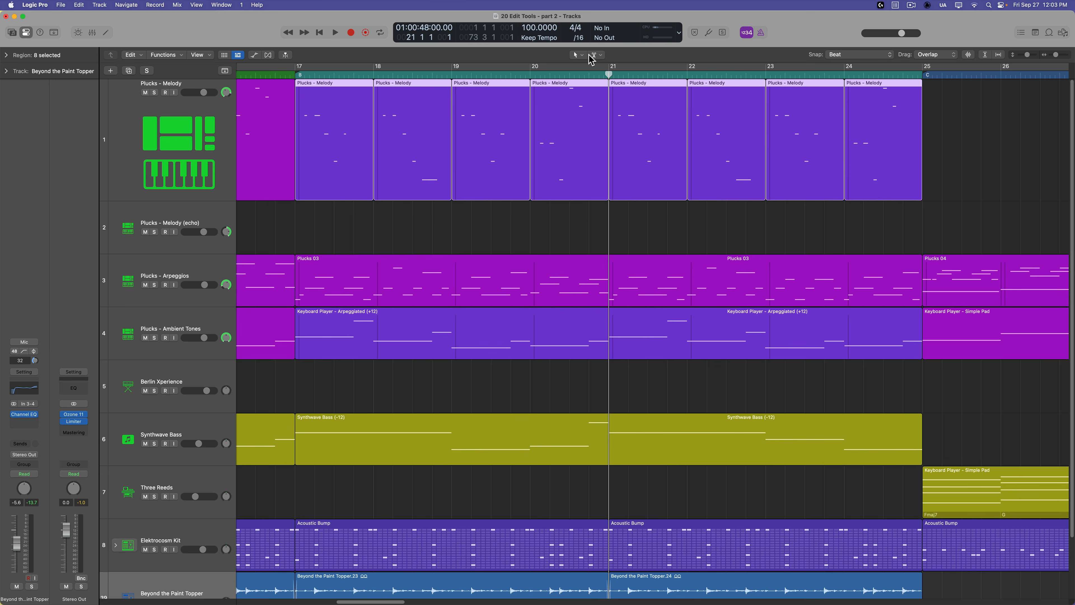
pyautogui.click(595, 55)
pyautogui.click(619, 112)
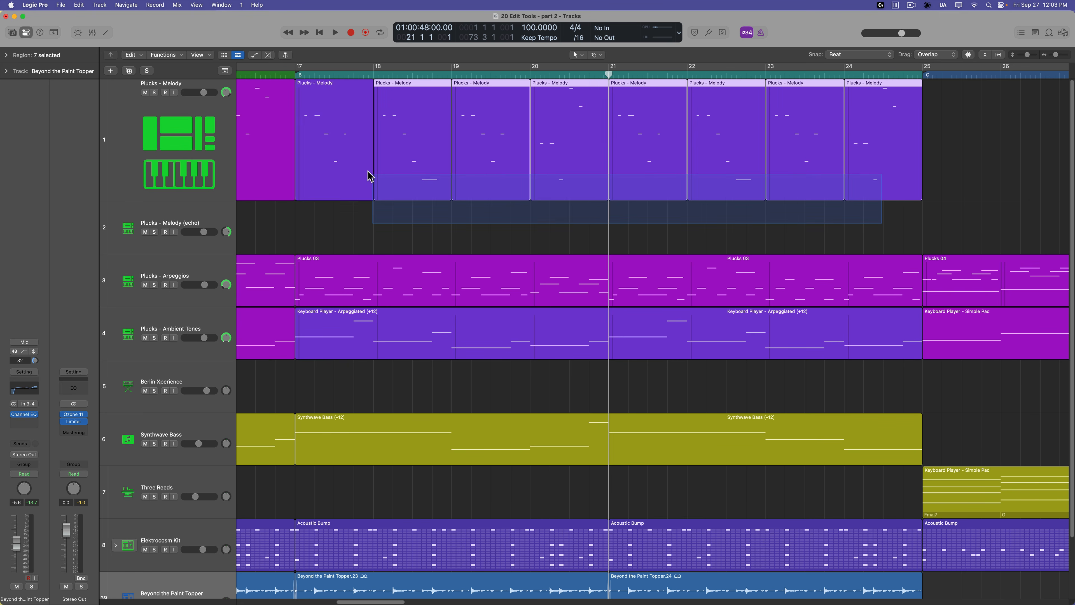
pyautogui.click(639, 145)
pyautogui.click(663, 235)
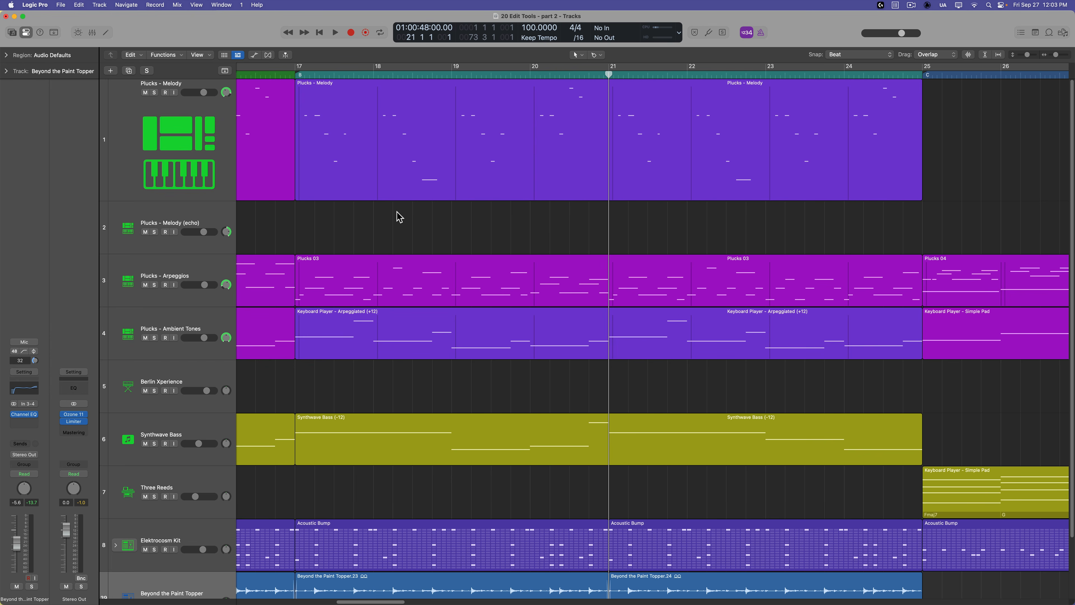
pyautogui.moveTo(397, 211); pyautogui.dragTo(726, 199)
pyautogui.click(715, 226)
pyautogui.click(644, 156)
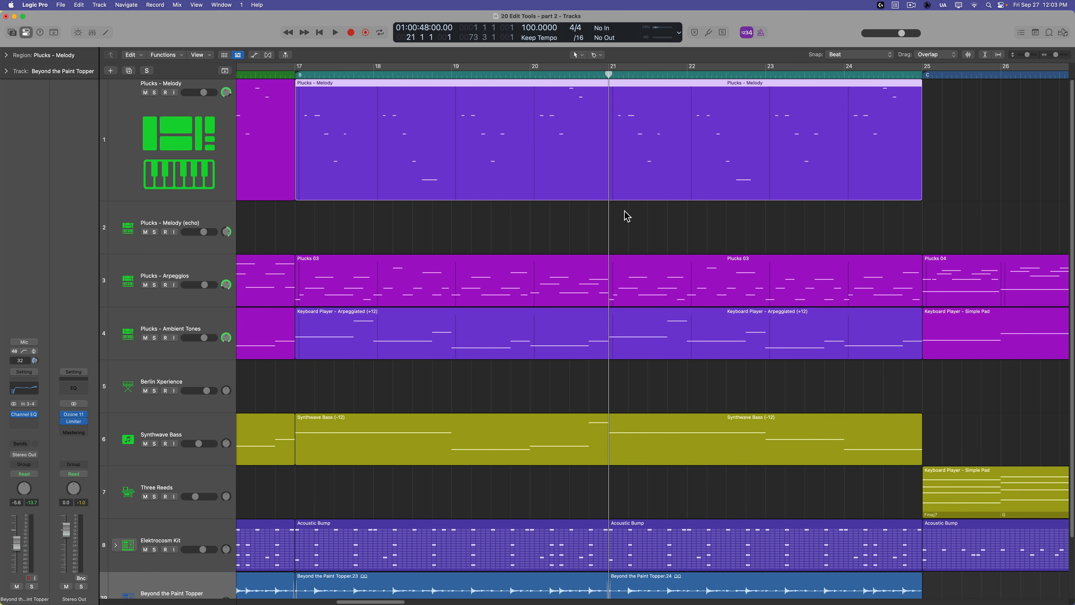
# - Set the Scissors Tool as the alternate tool and split the bar 25 Beyond the Paint Topper region into equal half-bar pieces
pyautogui.scroll(-3, 744, 228)
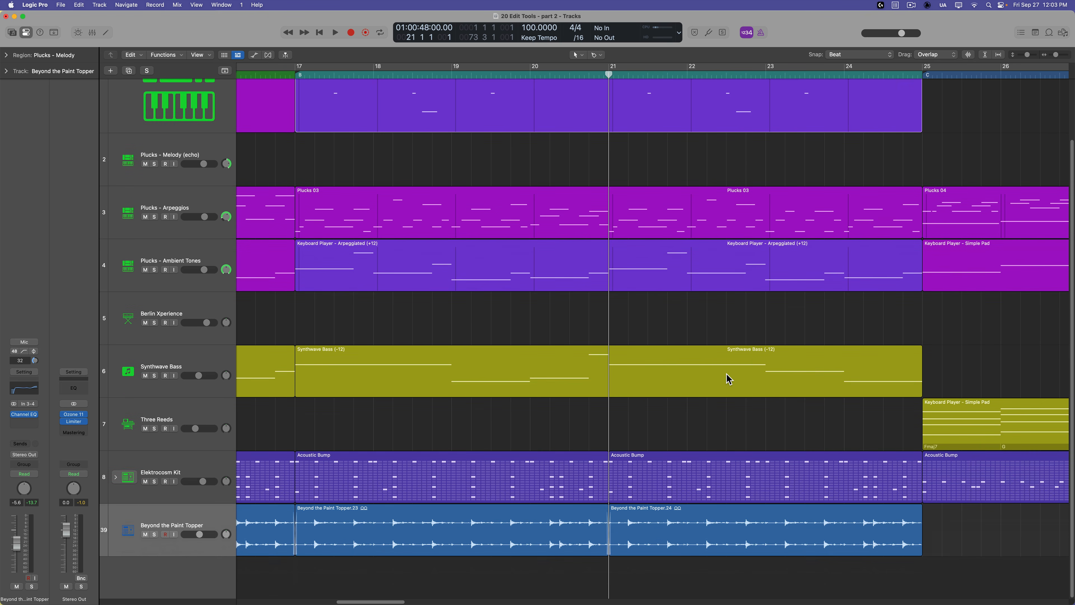
pyautogui.click(597, 55)
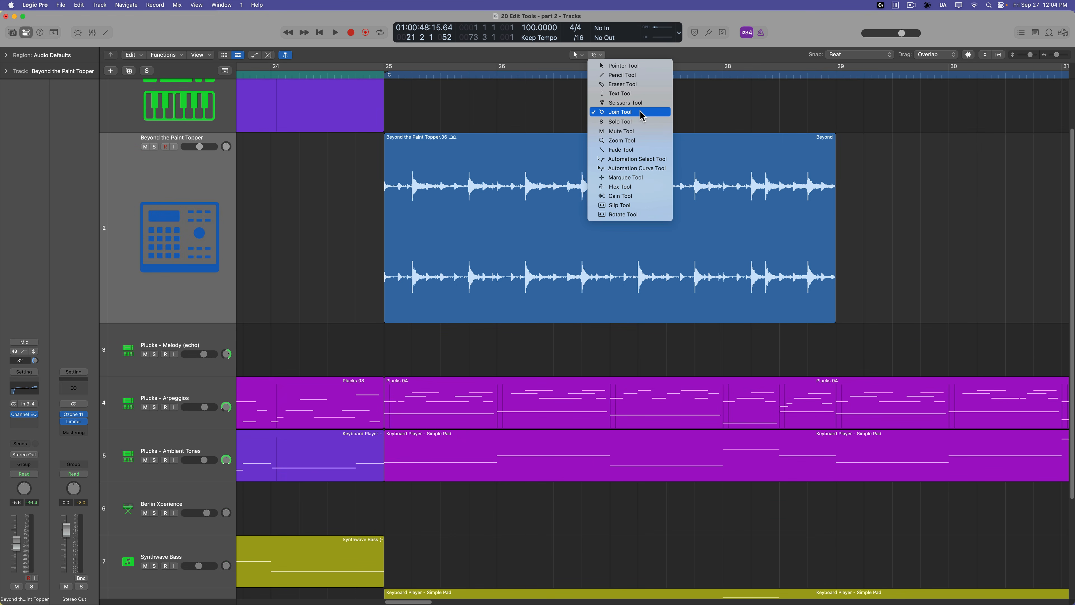
pyautogui.click(643, 113)
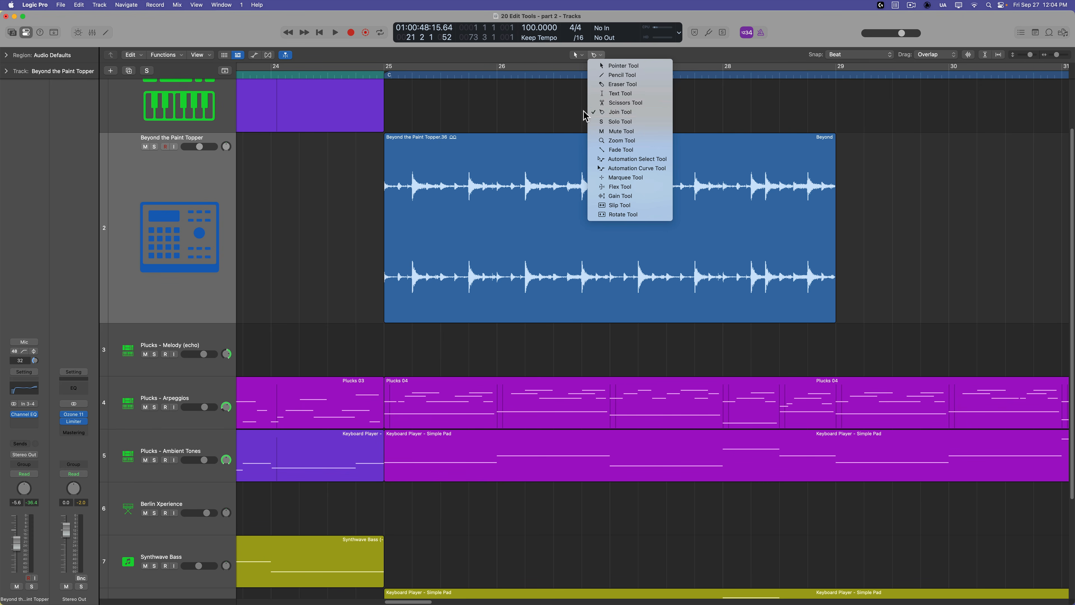
pyautogui.click(597, 55)
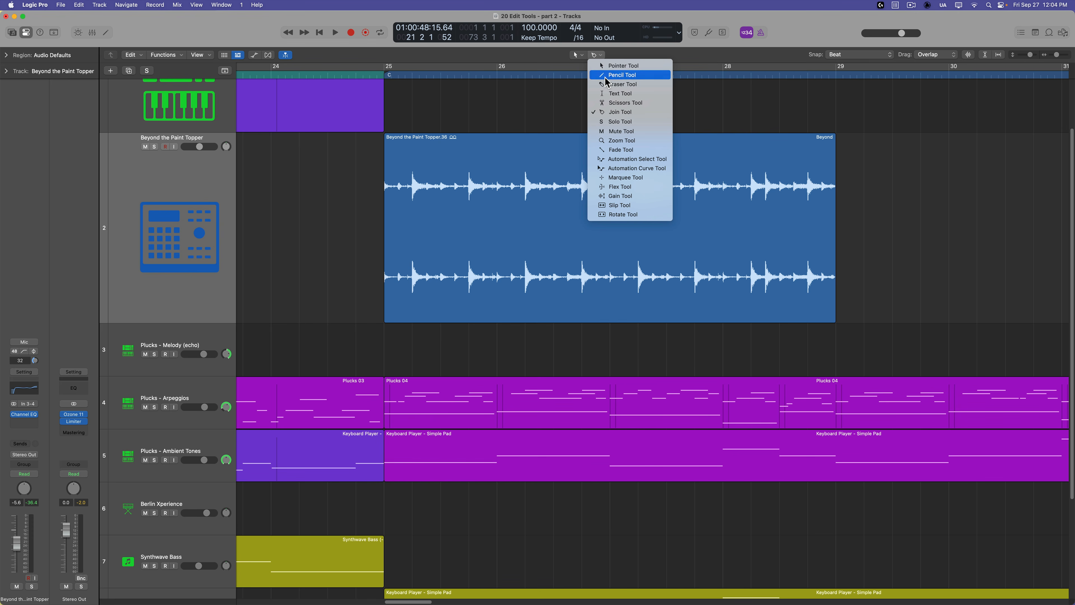
pyautogui.click(630, 103)
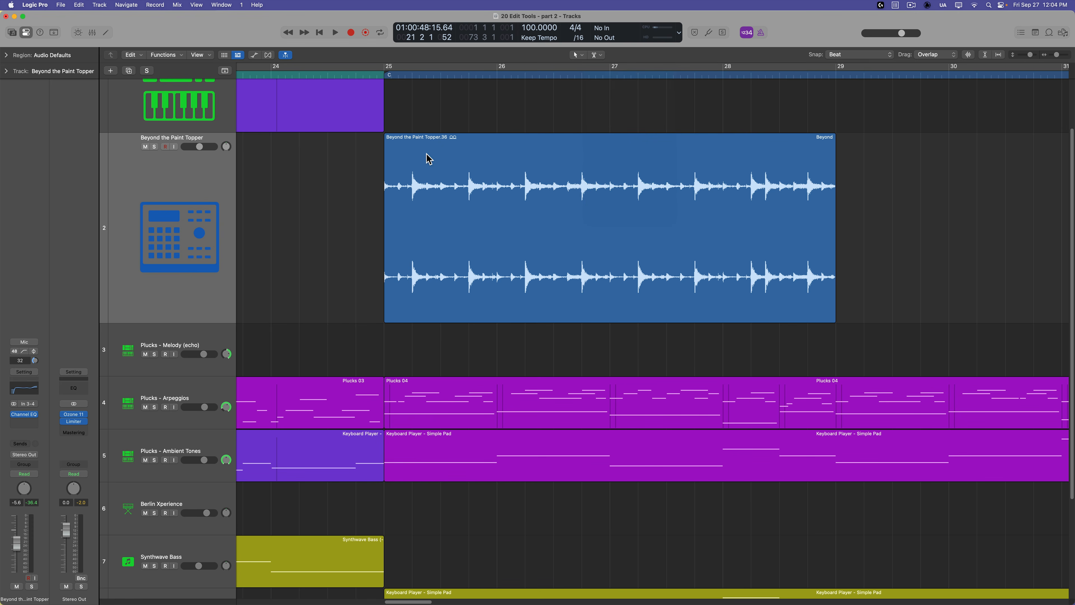
pyautogui.keyDown('alt'); pyautogui.click(441, 151); pyautogui.keyUp('alt')
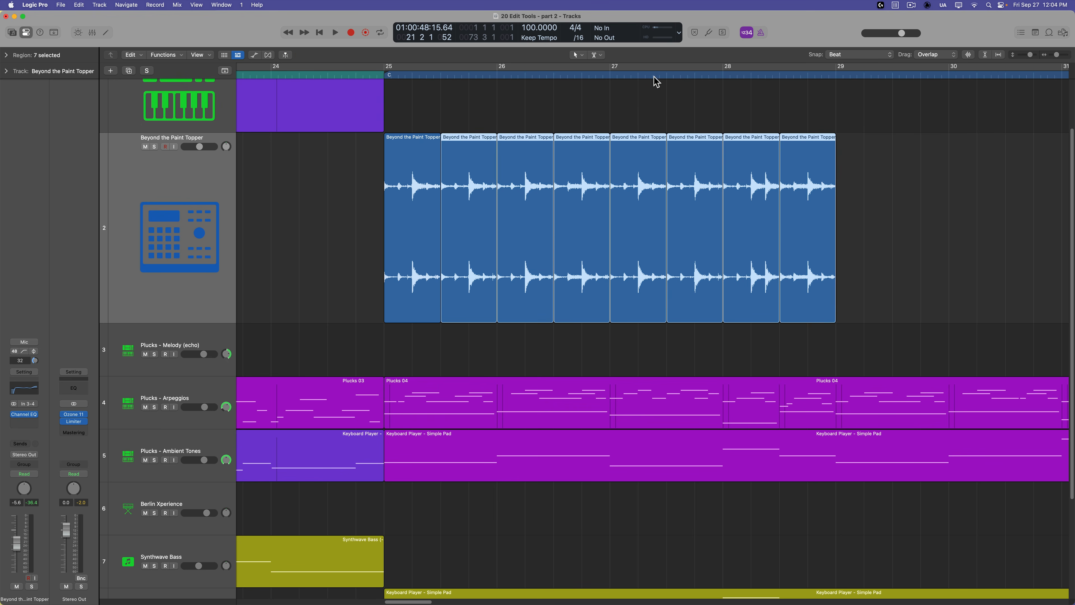
# - Switch to the Join Tool and merge all half-bar Beyond the Paint Topper pieces back into one region
pyautogui.click(597, 55)
pyautogui.click(630, 113)
pyautogui.click(635, 178)
pyautogui.moveTo(800, 110)
pyautogui.mouseDown()
pyautogui.moveTo(420, 163)
pyautogui.moveTo(426, 172)
pyautogui.mouseUp()
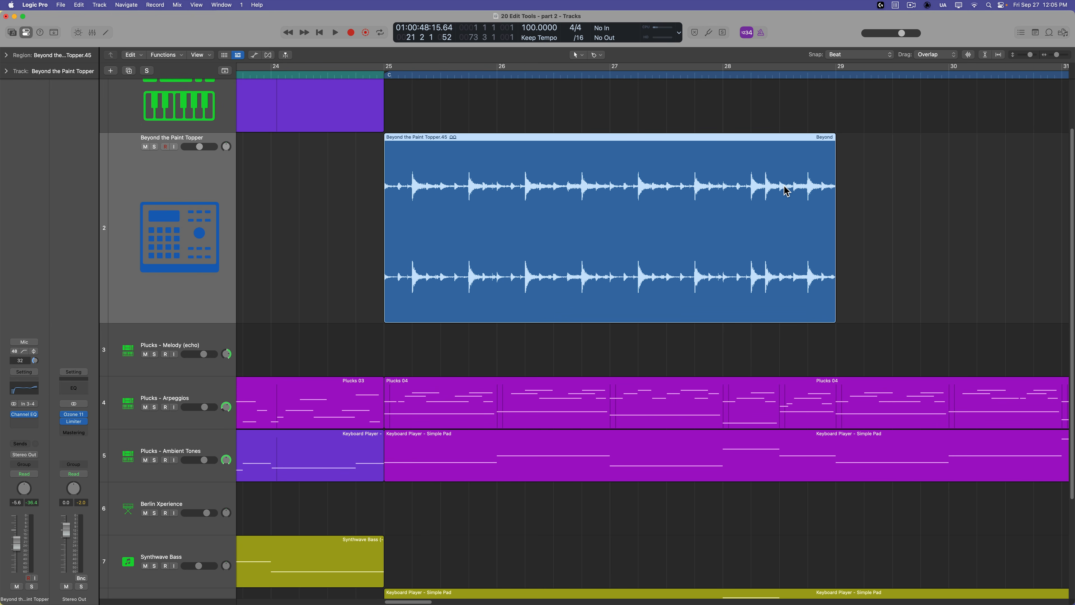
# - Switch to the Scissors Tool and split the Beyond the Paint Topper region at bar 26 beat 2, bar 27 and bar 28 beat 2
pyautogui.click(598, 56)
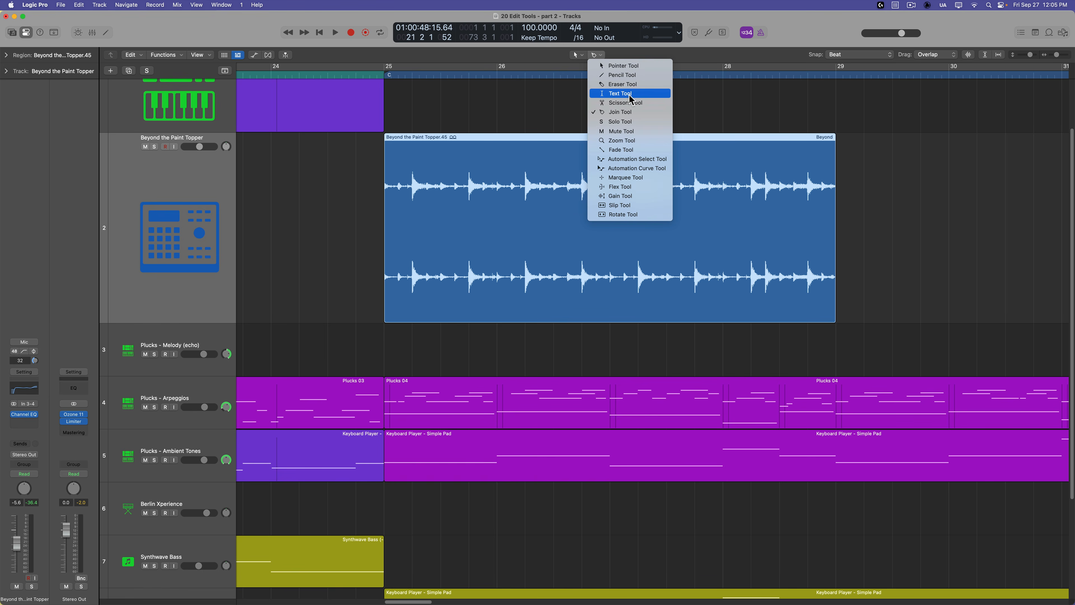
pyautogui.click(627, 104)
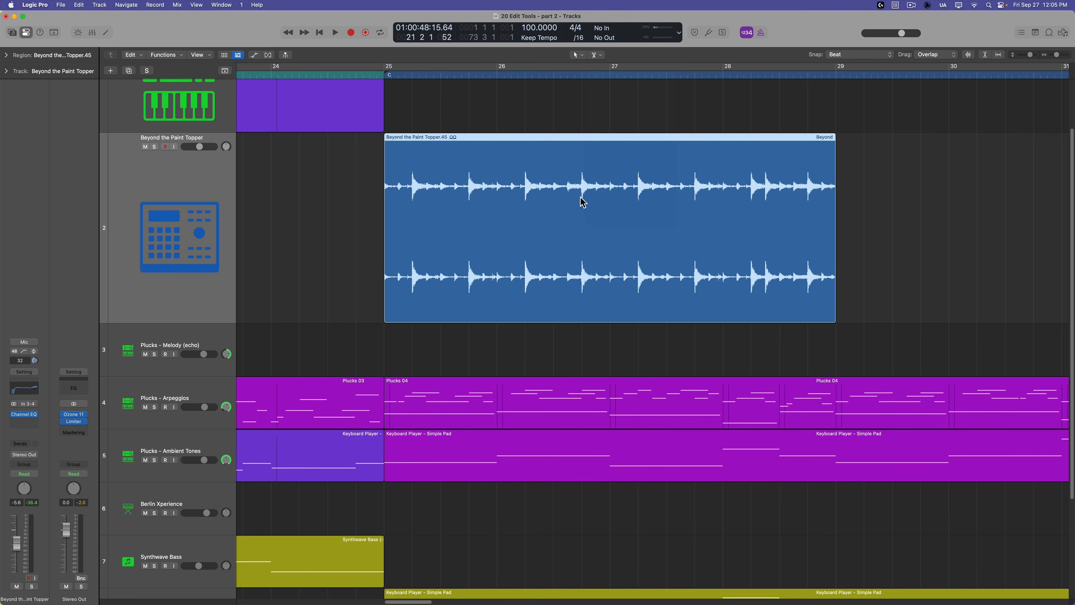
pyautogui.keyDown('super'); pyautogui.click(753, 182); pyautogui.keyUp('super')
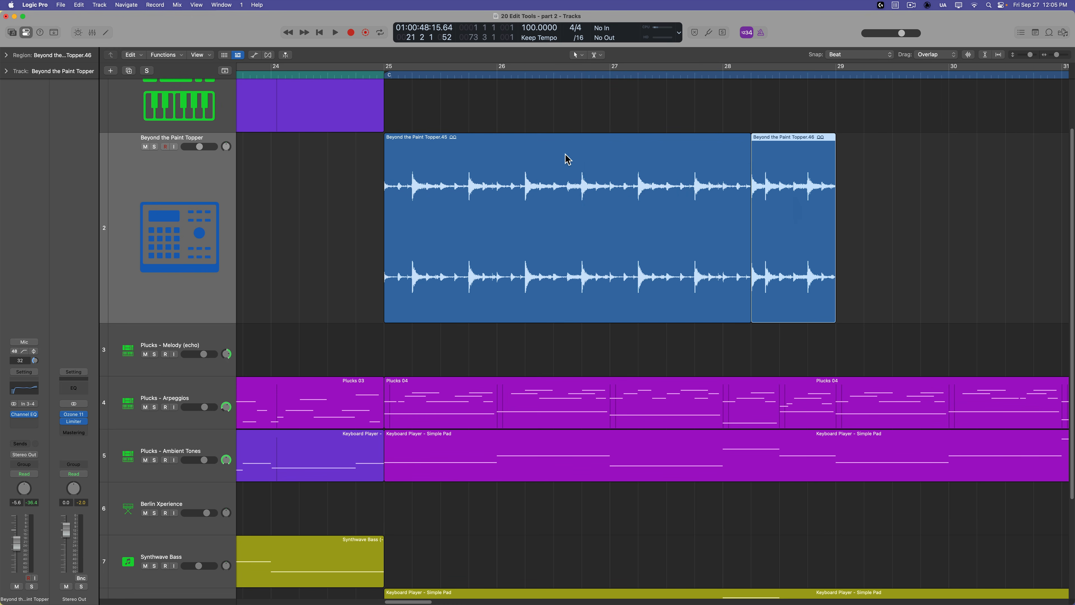
pyautogui.keyDown('super'); pyautogui.click(525, 152); pyautogui.keyUp('super')
pyautogui.keyDown('super'); pyautogui.click(610, 154); pyautogui.keyUp('super')
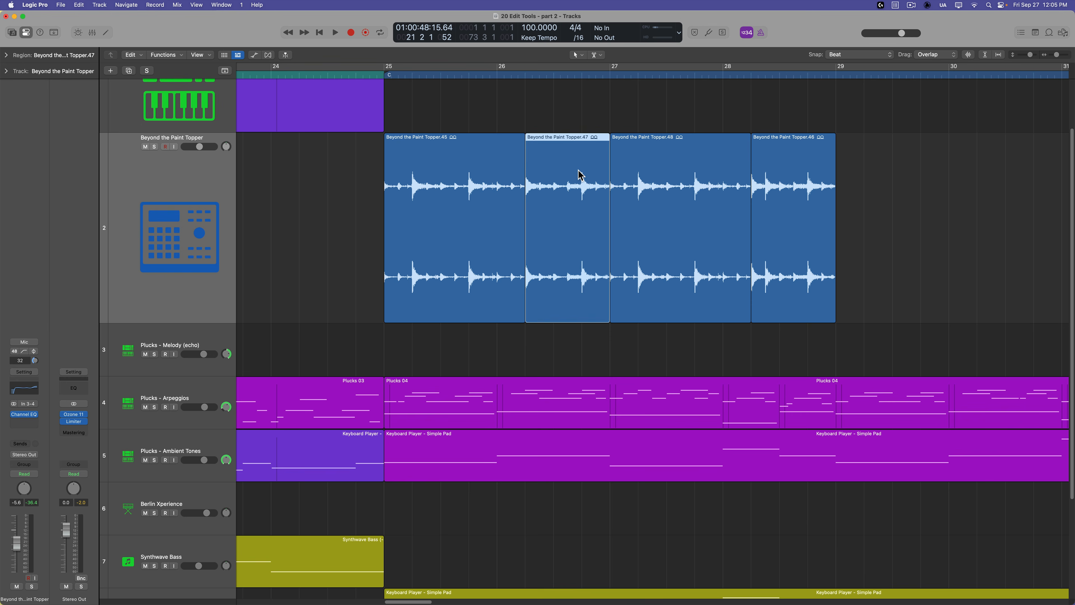
# - Delete the piece between bar 26 beat 2 and bar 27, and copy the final piece into the gap
pyautogui.press('Delete')
pyautogui.moveTo(796, 196); pyautogui.dragTo(574, 214)
pyautogui.click(871, 210)
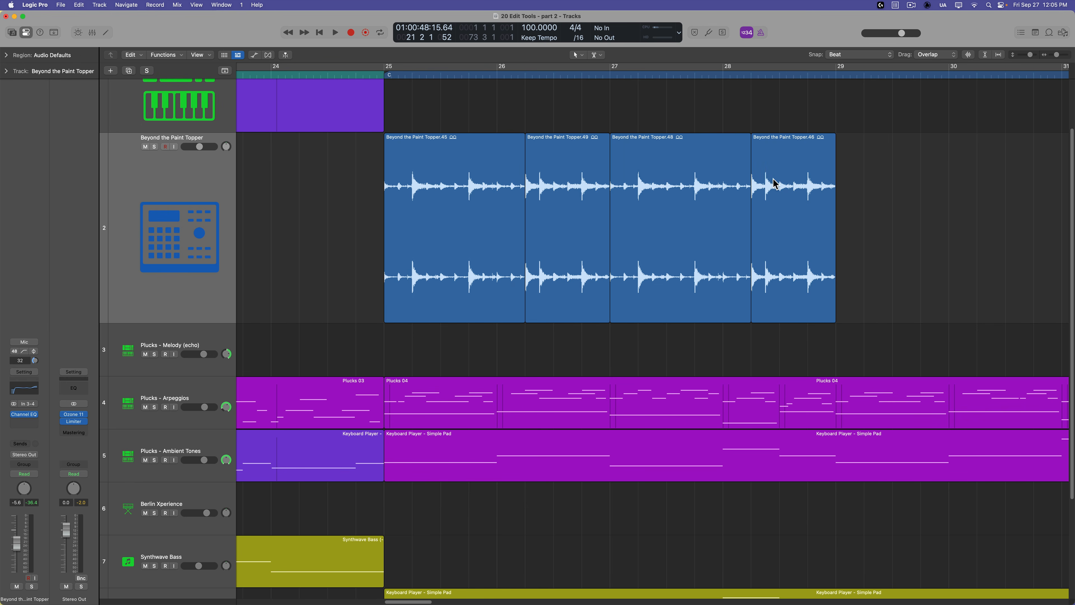
# - Split the Beyond the Paint Topper regions further at bar 27 beat 4, bar 28, bar 25 beat 3 and bar 25 beat 4
pyautogui.click(696, 149)
pyautogui.keyDown('super'); pyautogui.click(695, 149); pyautogui.keyUp('super')
pyautogui.keyDown('super'); pyautogui.click(723, 150); pyautogui.keyUp('super')
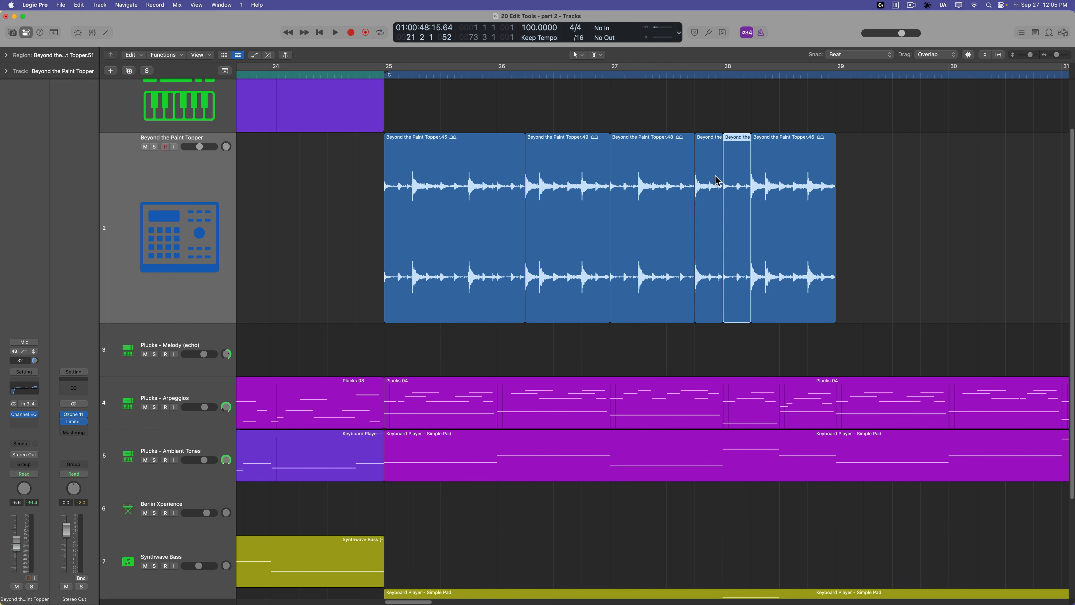
pyautogui.click(711, 177)
pyautogui.keyDown('super'); pyautogui.click(442, 175); pyautogui.keyUp('super')
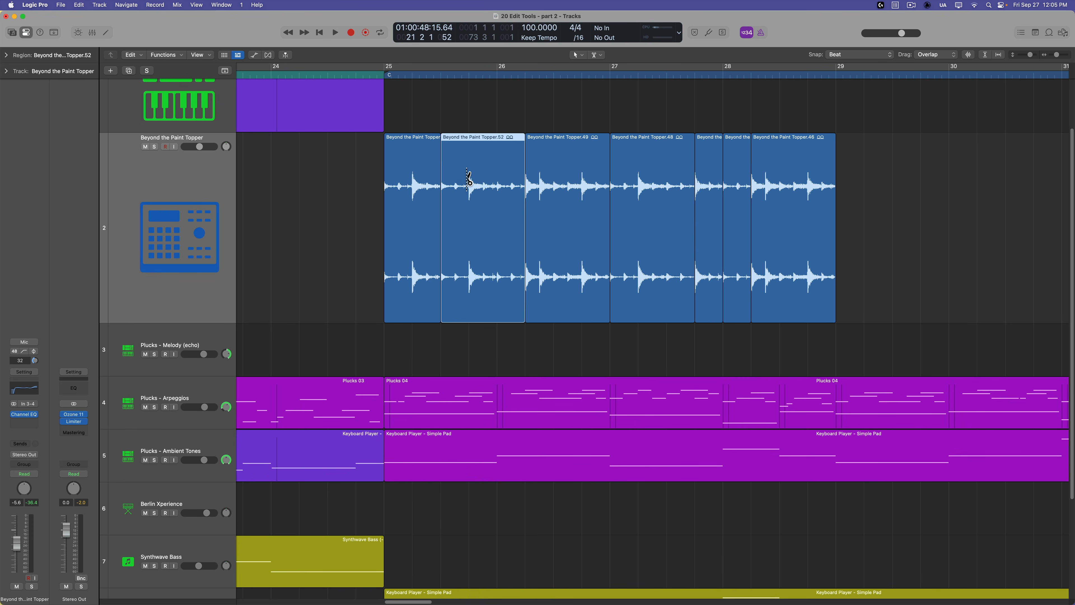
pyautogui.keyDown('super'); pyautogui.click(469, 177); pyautogui.keyUp('super')
# - Delete the one-beat piece at bar 25 beat 3 and copy the piece from bar 27 beat 4 into its place
pyautogui.click(454, 186)
pyautogui.press('Delete')
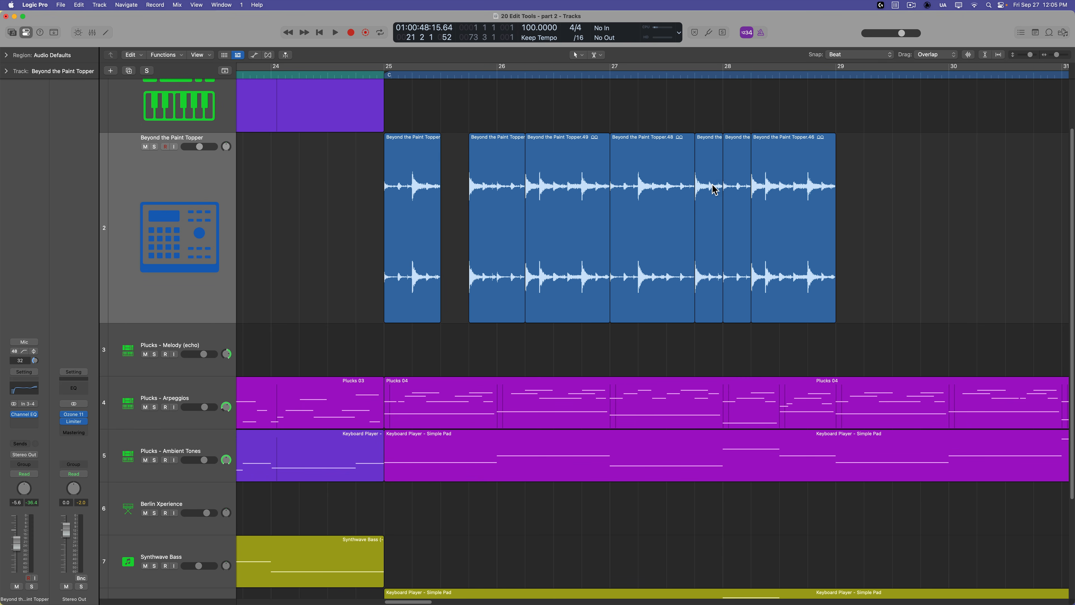
pyautogui.moveTo(712, 186); pyautogui.dragTo(467, 189)
# - Select all eight Beyond the Paint Topper pieces, merge them with the Join Tool, and undo the join
pyautogui.moveTo(348, 190); pyautogui.dragTo(410, 213)
pyautogui.click(968, 211)
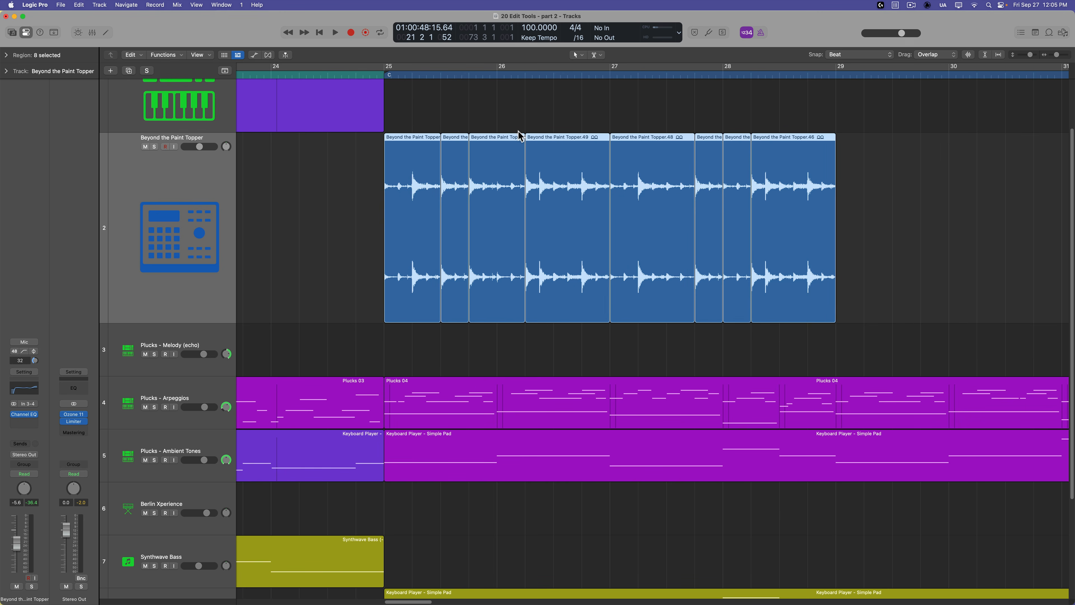
pyautogui.click(597, 55)
pyautogui.click(617, 104)
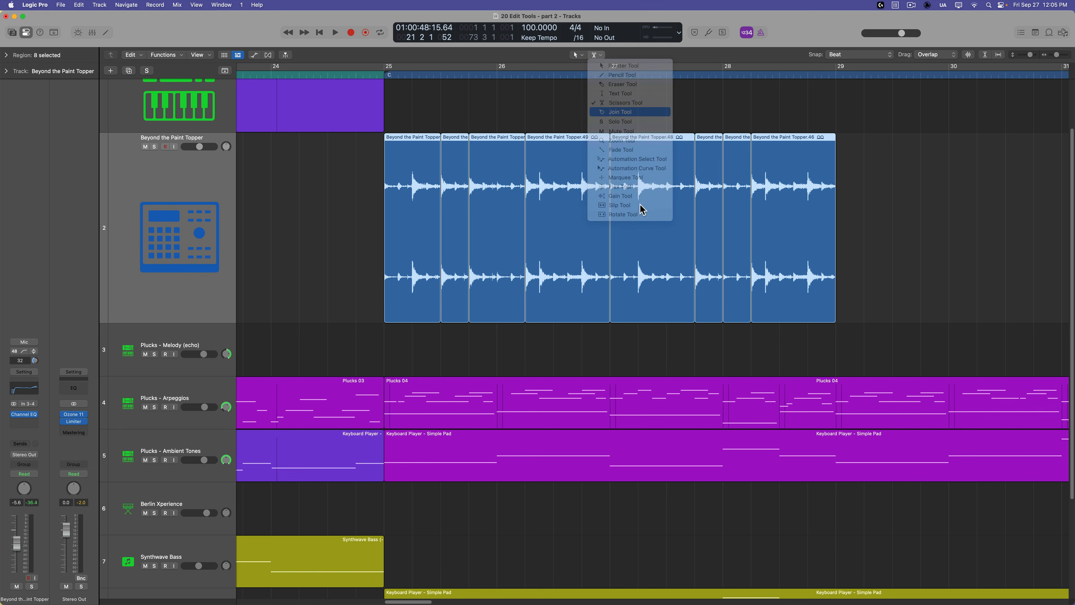
pyautogui.click(645, 210)
pyautogui.hscroll(-5, 642, 209)
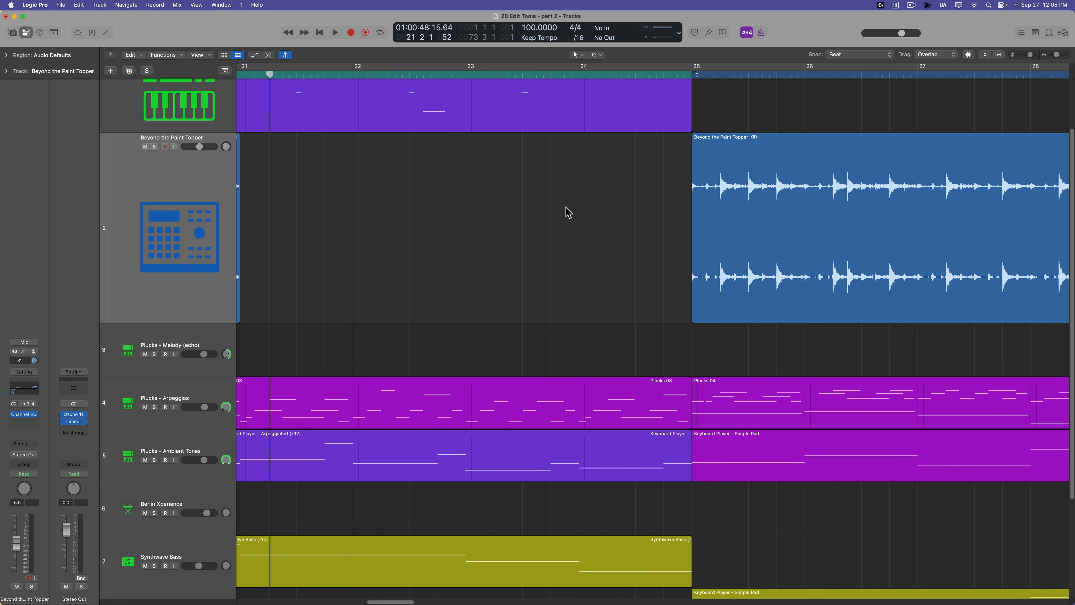
pyautogui.hscroll(6, 566, 214)
pyautogui.hscroll(-2, 538, 214)
pyautogui.click(355, 192)
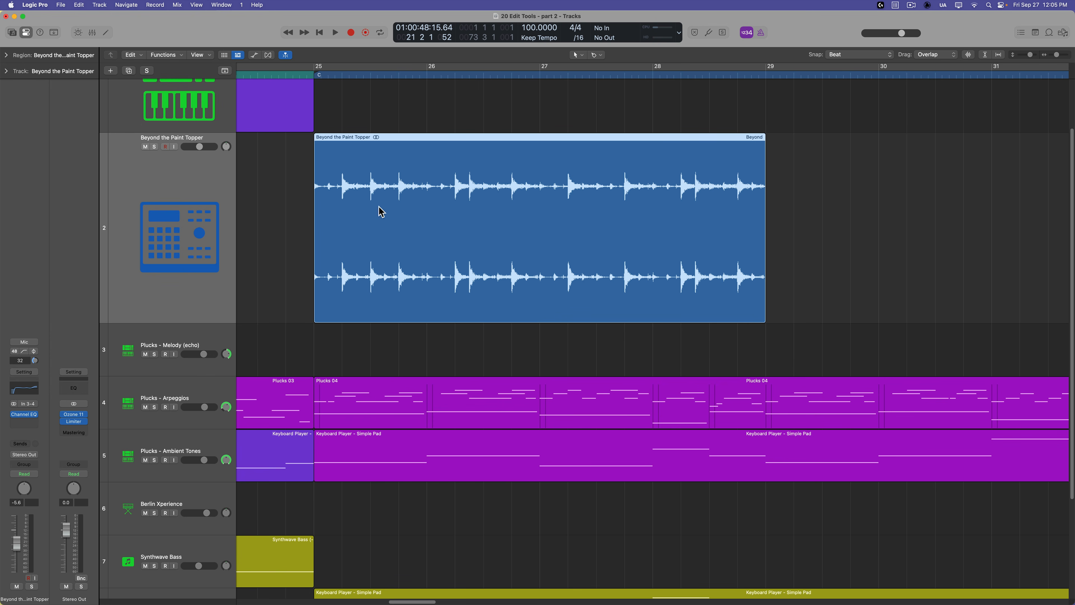
pyautogui.press('super+z')
pyautogui.click(844, 221)
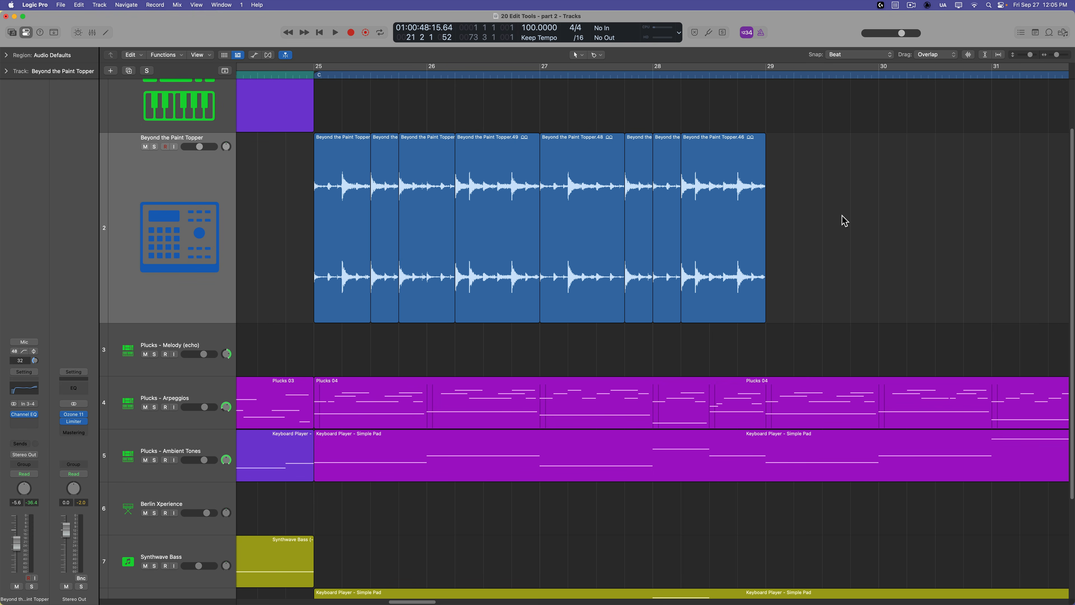
# - Reselect the eight Beyond the Paint Topper pieces and merge them with the join command instead of the tool
pyautogui.moveTo(838, 199); pyautogui.dragTo(348, 210)
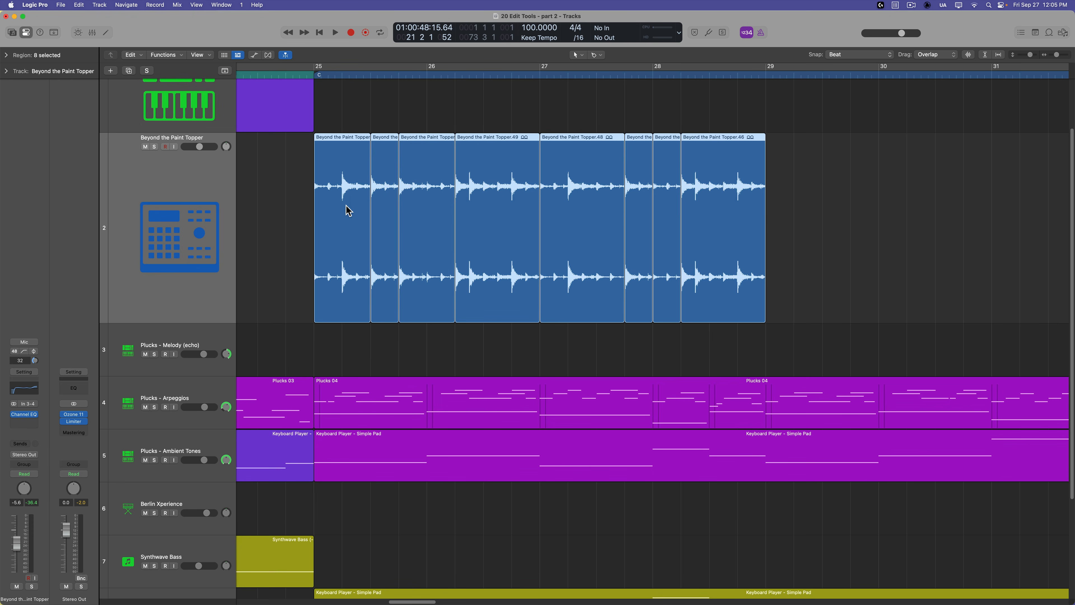
pyautogui.press('super+j')
pyautogui.hscroll(-5, 348, 210)
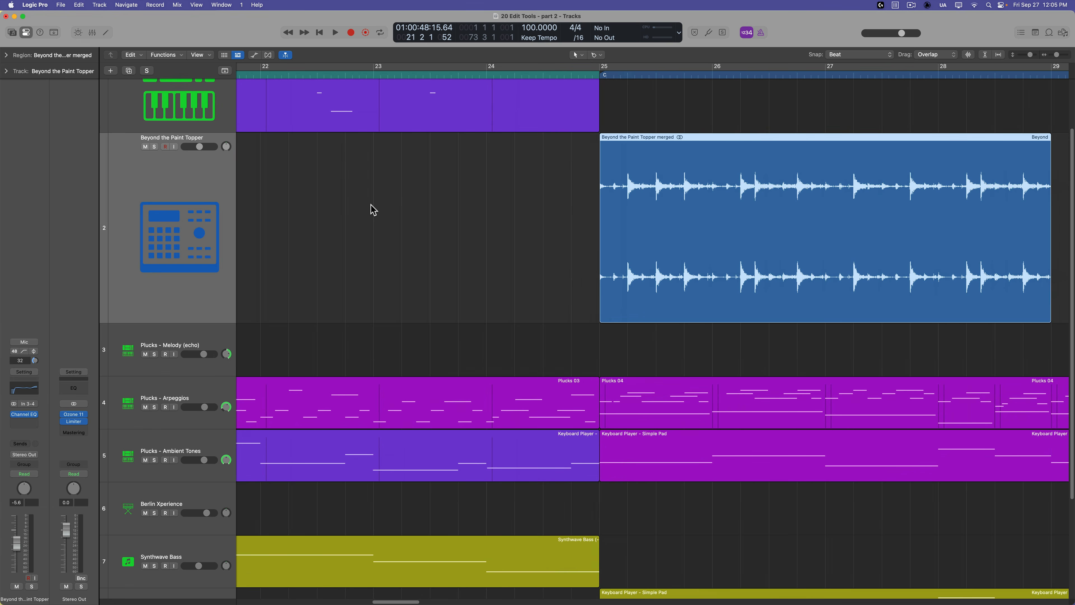
pyautogui.hscroll(10, 372, 209)
pyautogui.hscroll(-2, 372, 209)
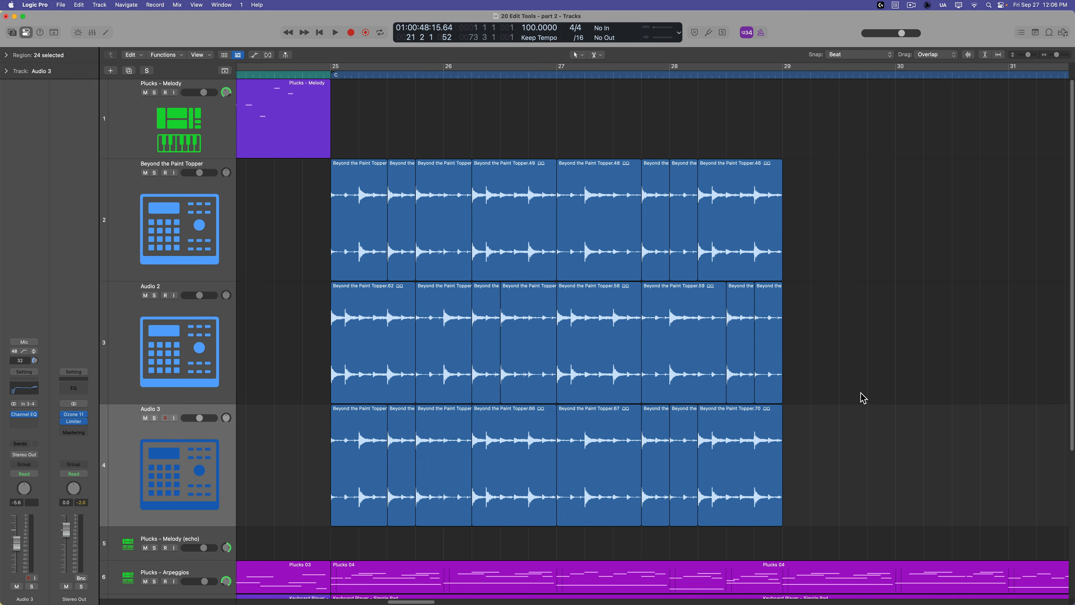
# - Join the regions on the Beyond the Paint Topper, Audio 2 and Audio 3 tracks into one region per track, and undo the join
pyautogui.moveTo(857, 218); pyautogui.dragTo(321, 458)
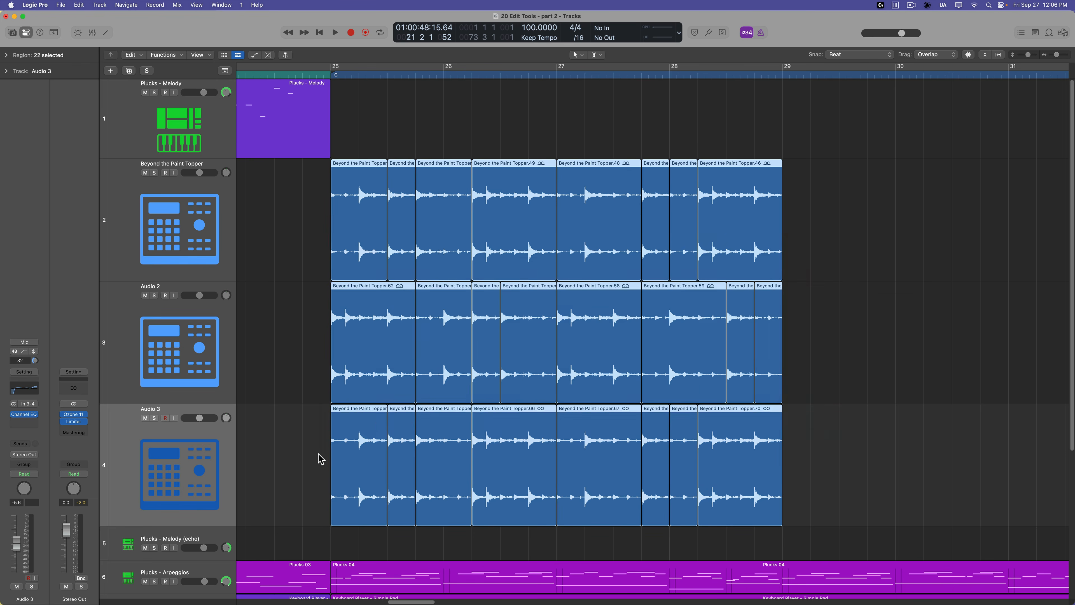
pyautogui.press('super+j')
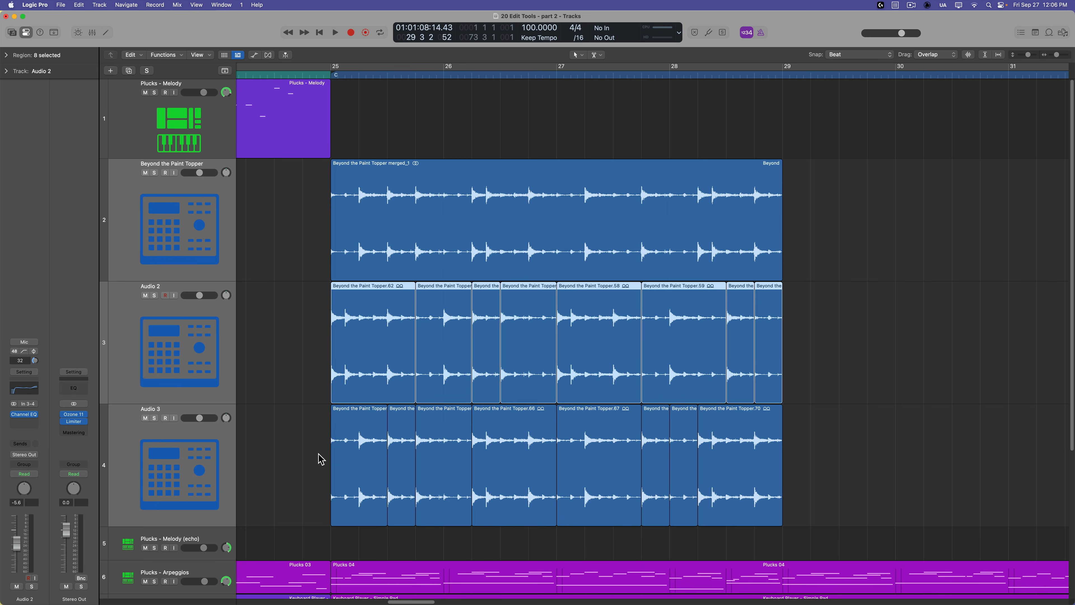
pyautogui.hscroll(10, 299, 441)
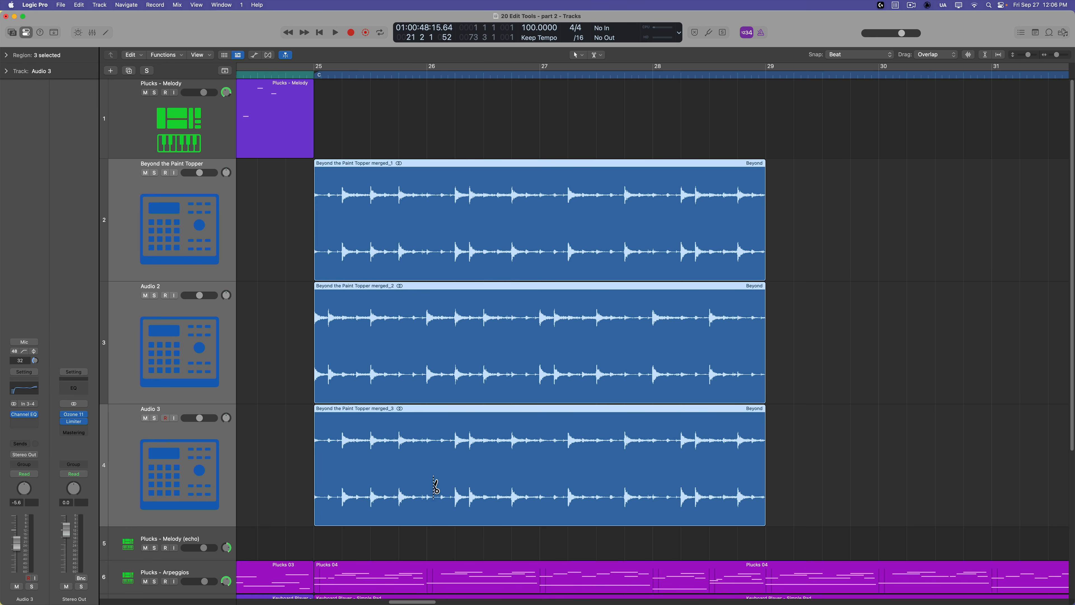
pyautogui.press('super+z')
# - Select all regions on the three audio tracks from bar 25 and join them as a stereo mixdown
pyautogui.moveTo(829, 229); pyautogui.dragTo(351, 442)
pyautogui.press('super+j')
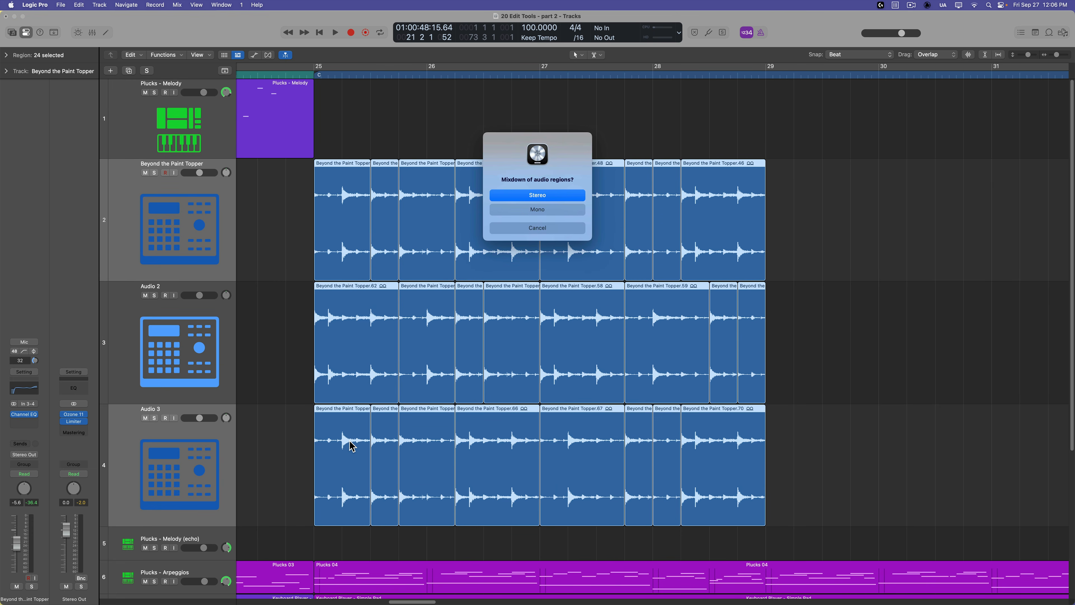
pyautogui.press('Return')
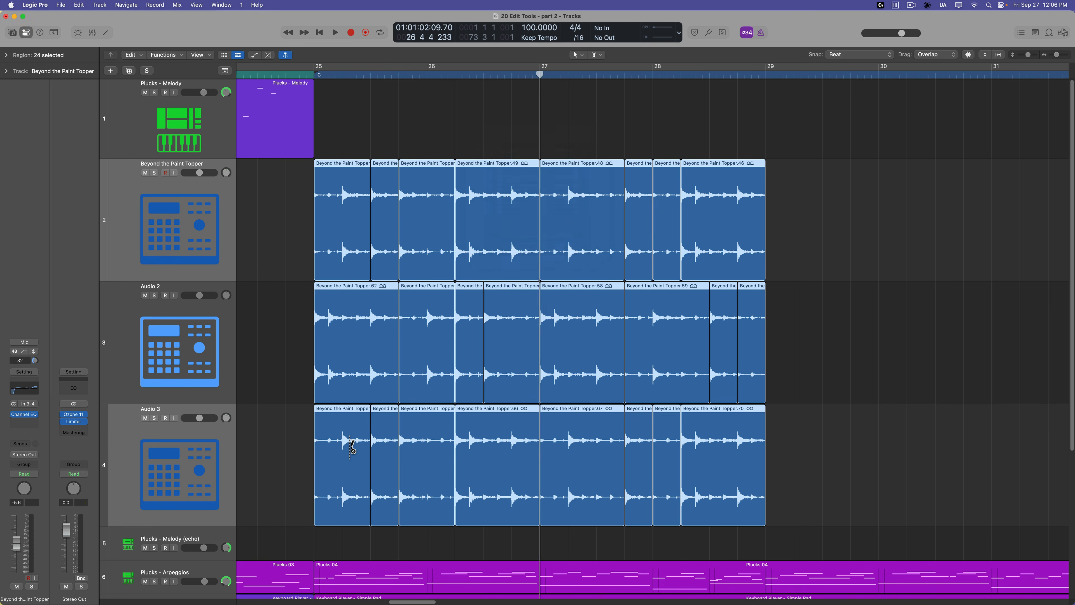
pyautogui.hscroll(5, 358, 440)
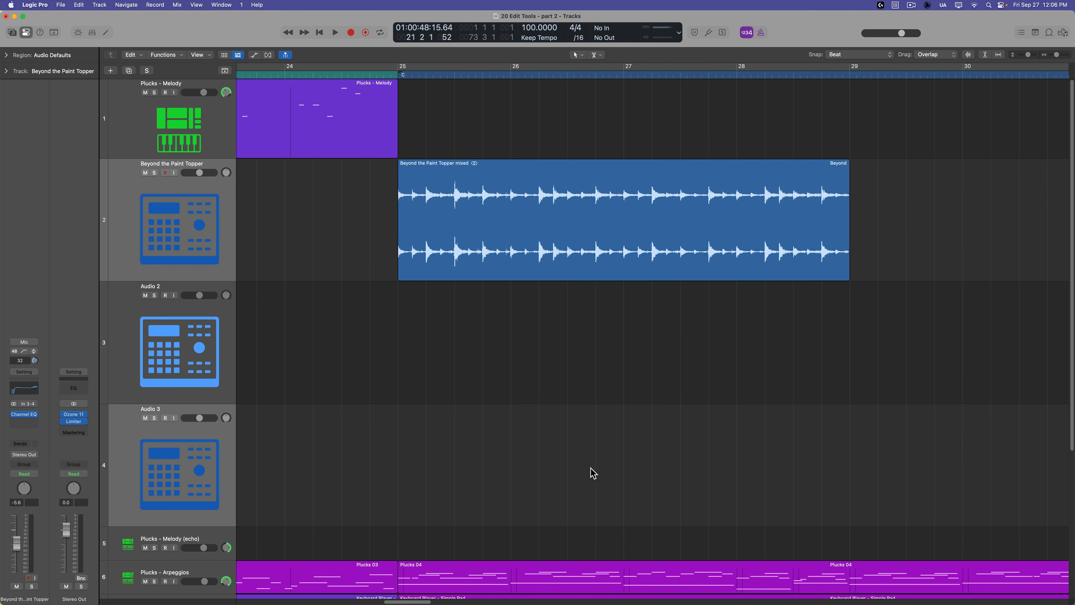
pyautogui.click(757, 237)
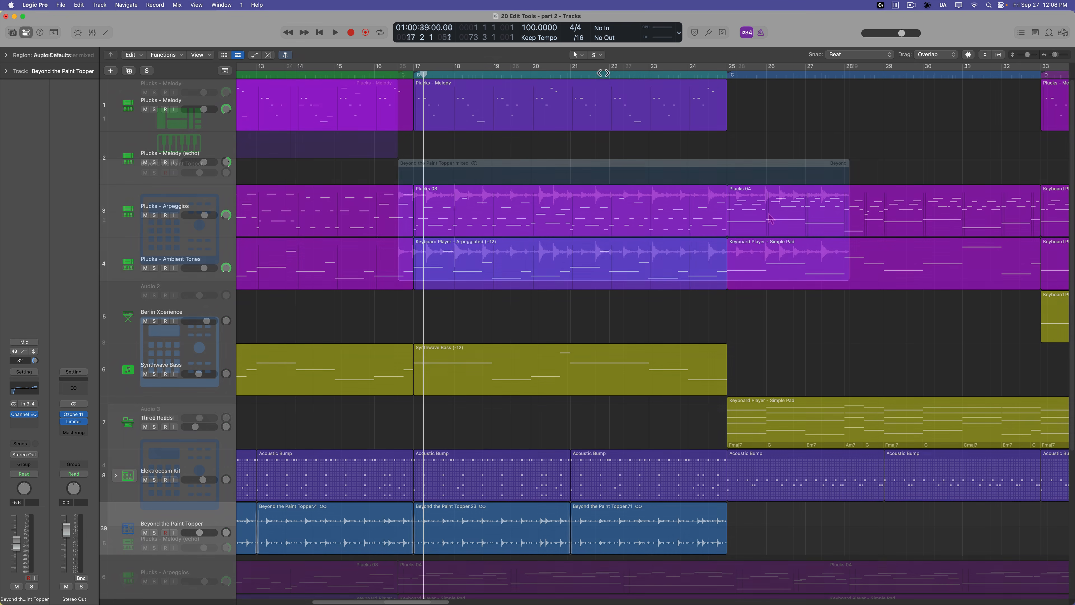
# - Keep the Solo Tool as the secondary edit tool and audition the Plucks - Melody region at bar 17 in solo
pyautogui.click(597, 55)
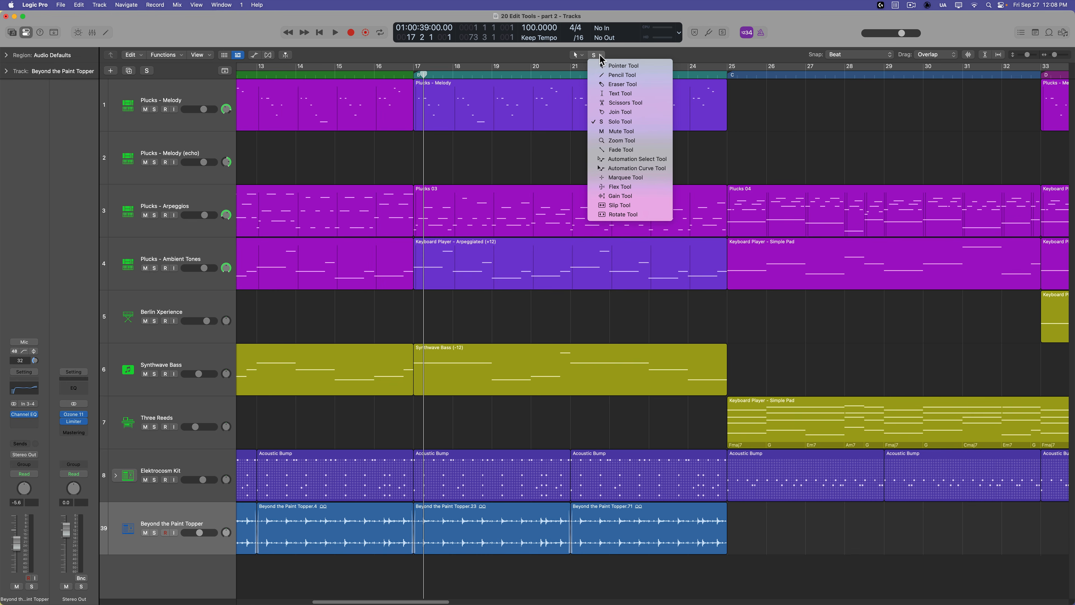
pyautogui.click(657, 122)
pyautogui.click(219, 101)
pyautogui.click(454, 131)
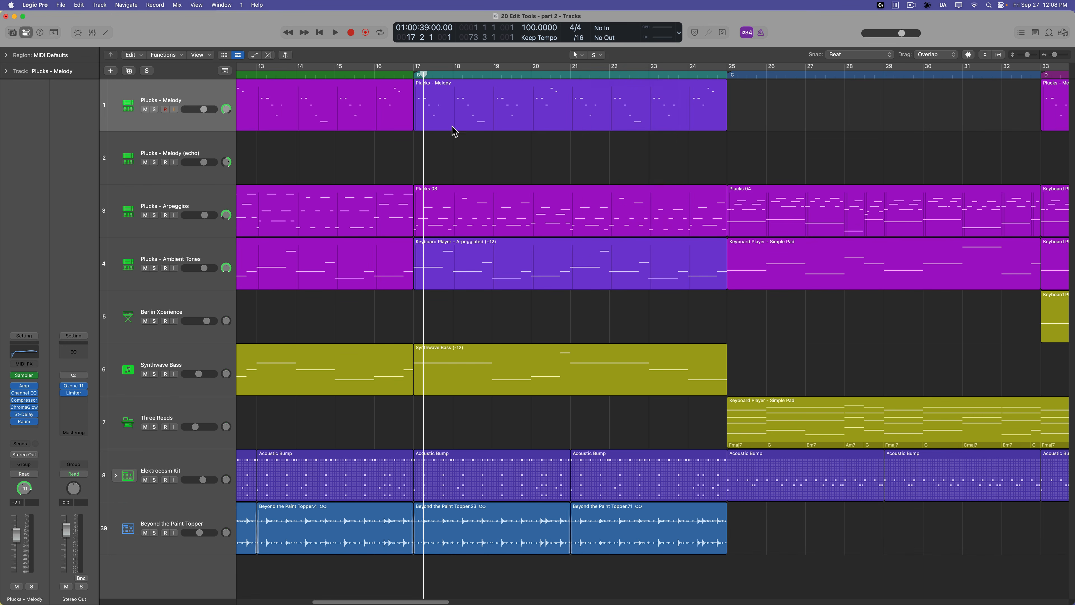
pyautogui.click(451, 121)
pyautogui.click(452, 122)
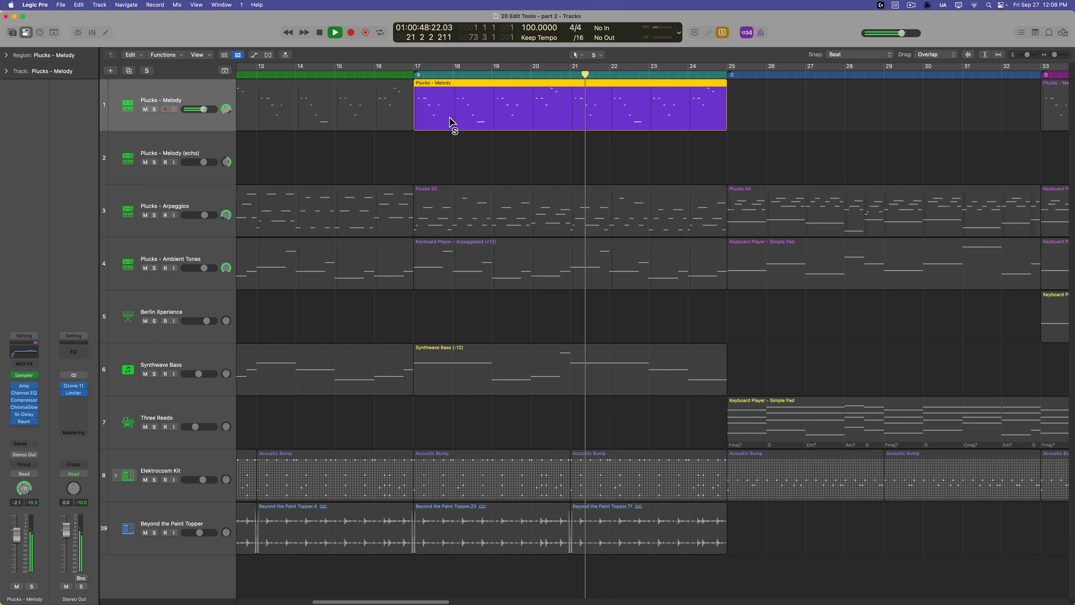
pyautogui.click(460, 165)
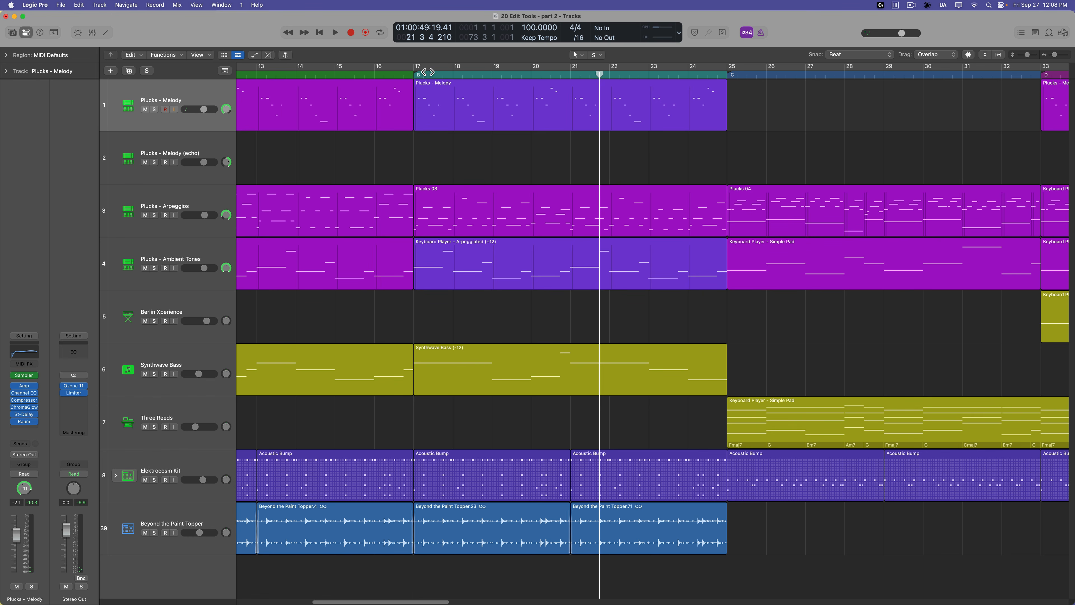
# - Move the playhead back to bar 17 and audition the Plucks 03 region on its own with the Solo Tool
pyautogui.moveTo(432, 75); pyautogui.dragTo(415, 76)
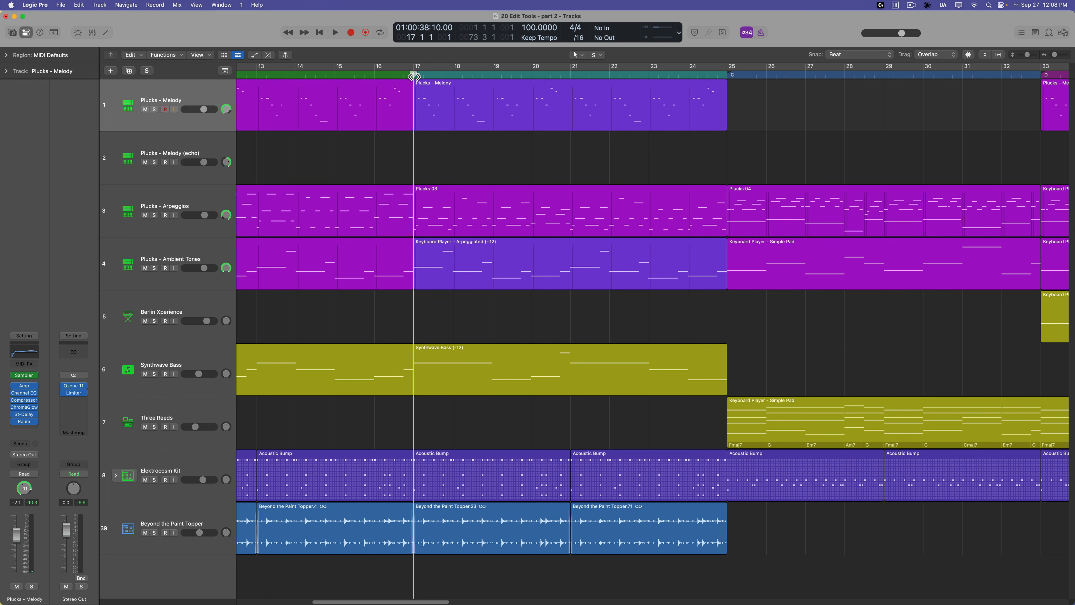
pyautogui.click(419, 197)
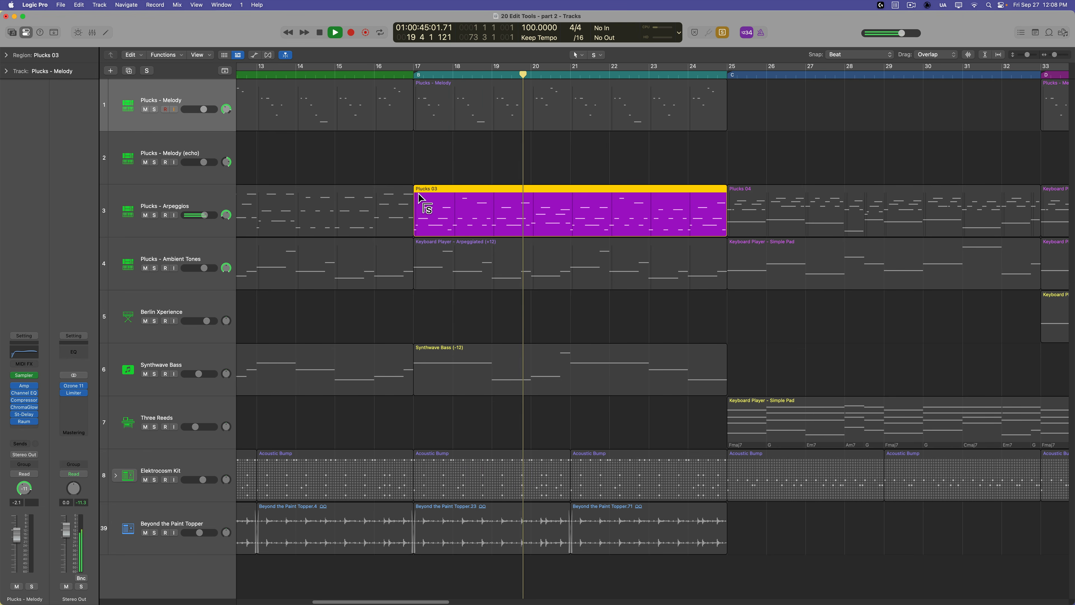
pyautogui.moveTo(445, 205); pyautogui.dragTo(485, 203)
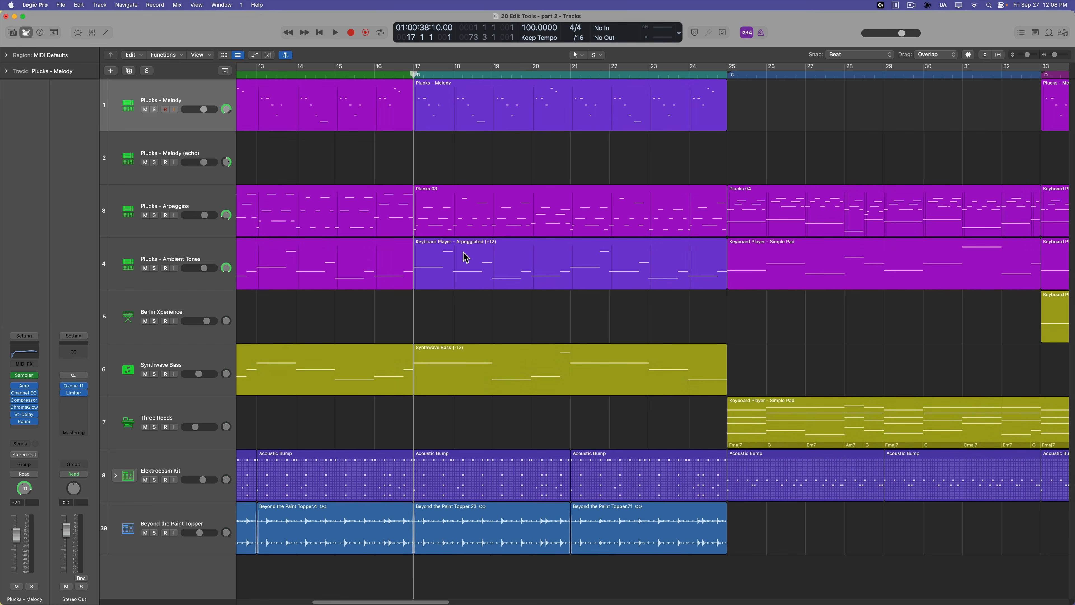
# - Play the project from bar 17, solo the Plucks - Melody region during playback, release it, and stop
pyautogui.press('space')
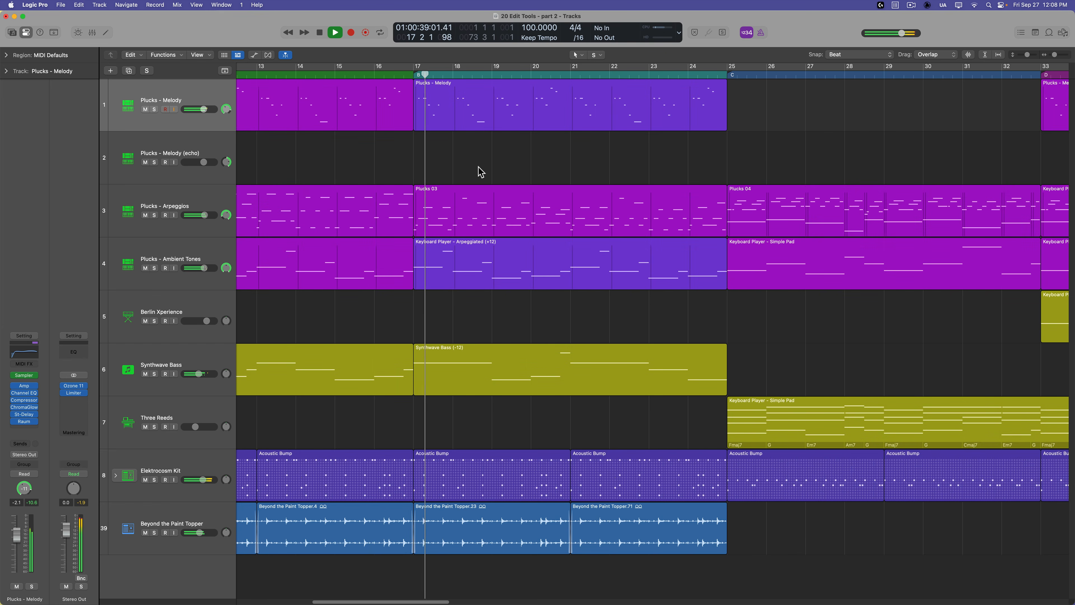
pyautogui.click(454, 116)
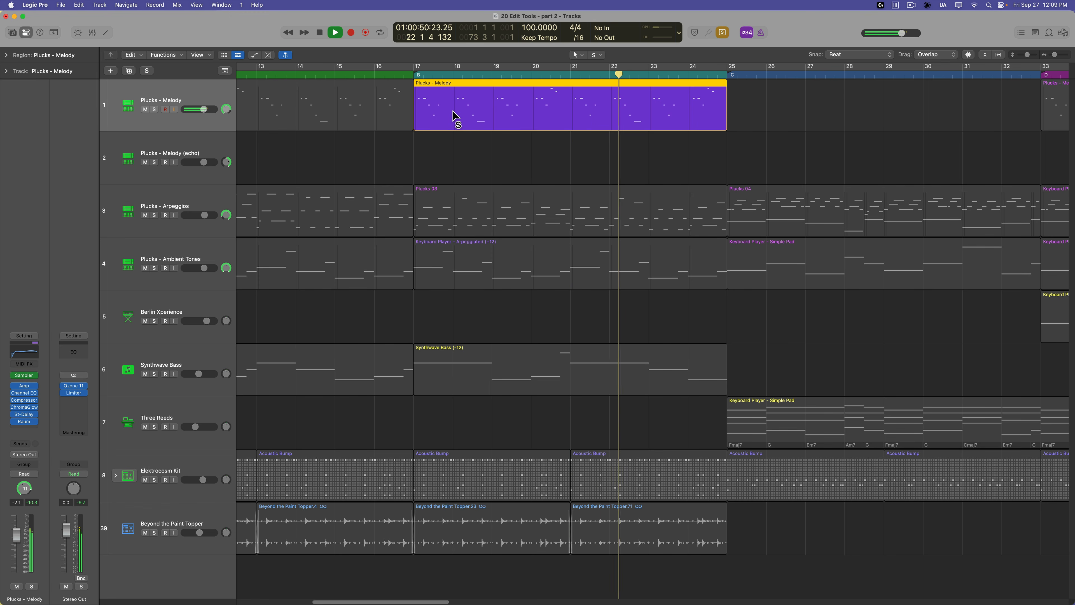
pyautogui.click(532, 166)
pyautogui.hscroll(1, 559, 168)
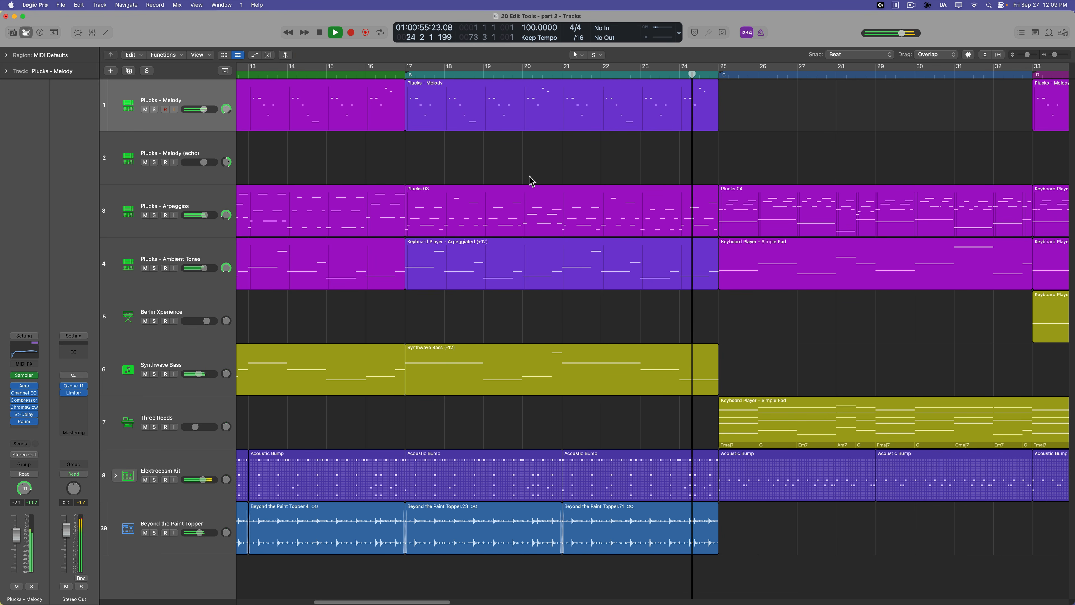
pyautogui.press('space')
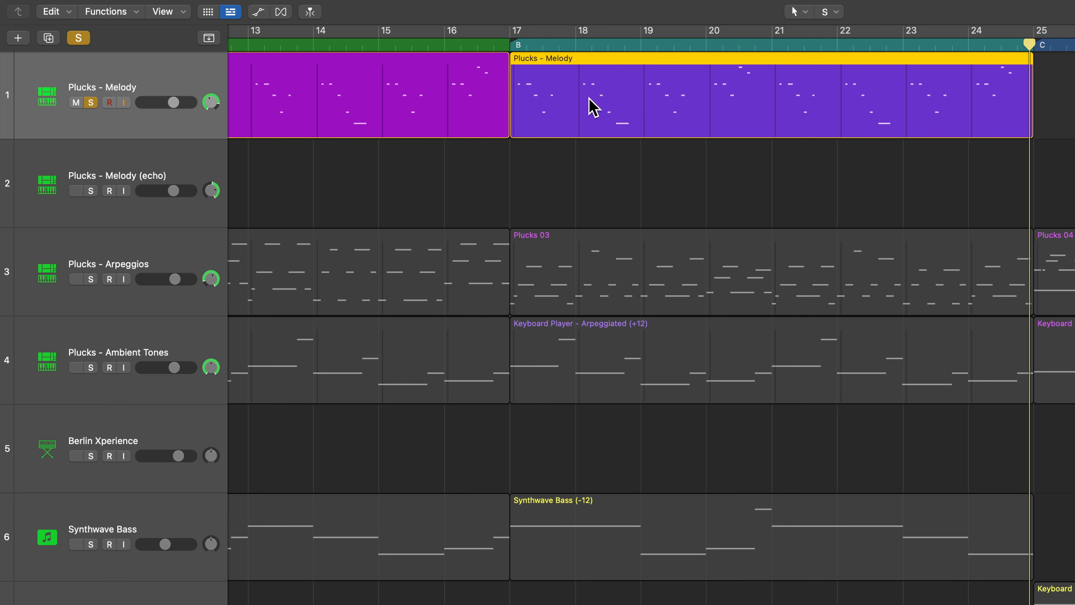
# - Toggle the solo state of the whole Plucks - Melody track off, on and off again
pyautogui.press('s')
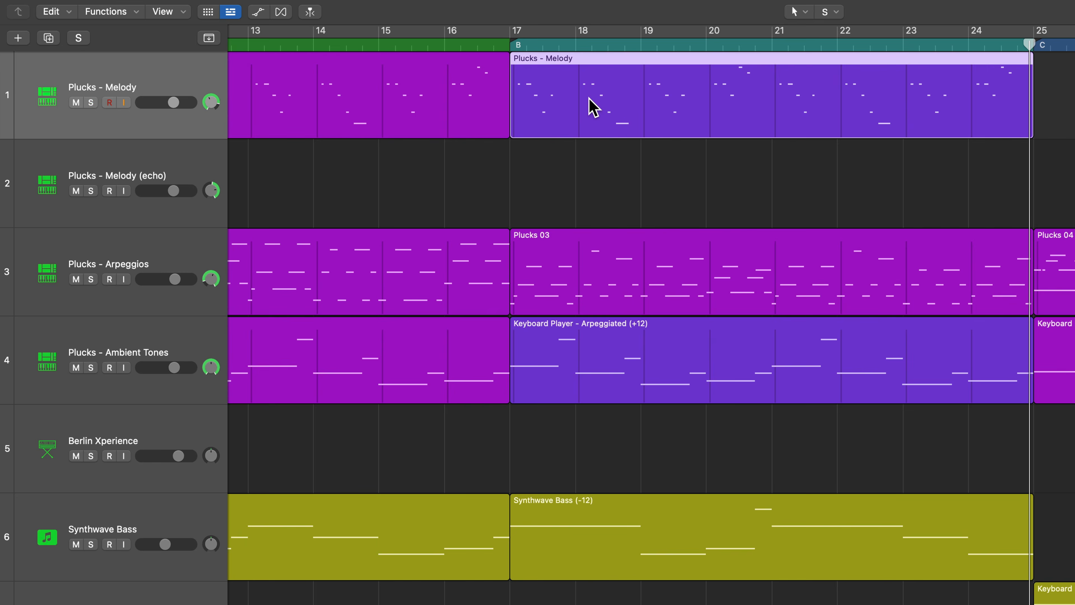
pyautogui.press('s')
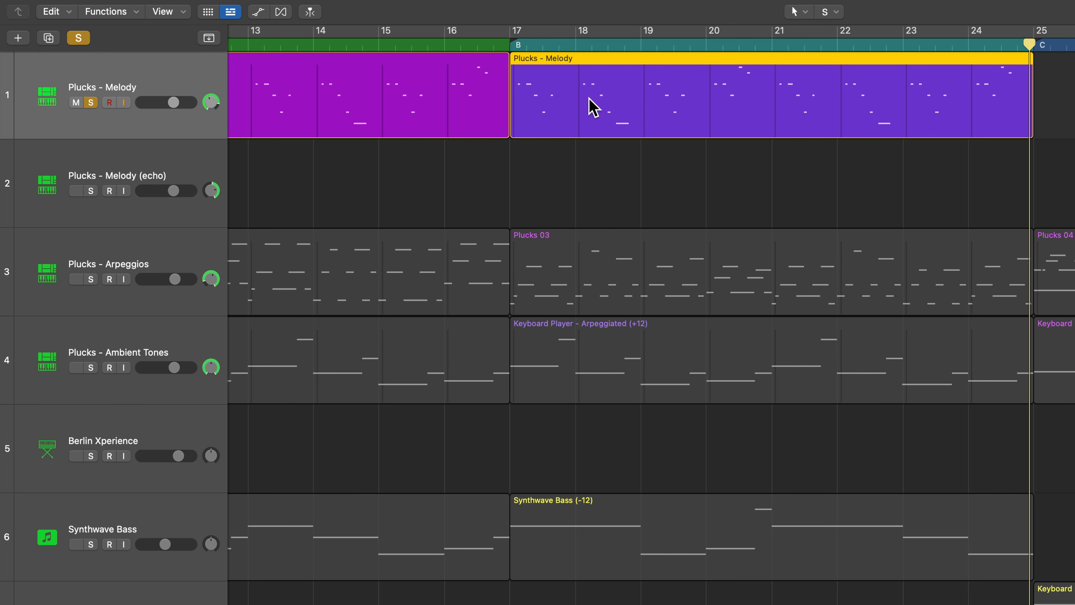
pyautogui.press('s')
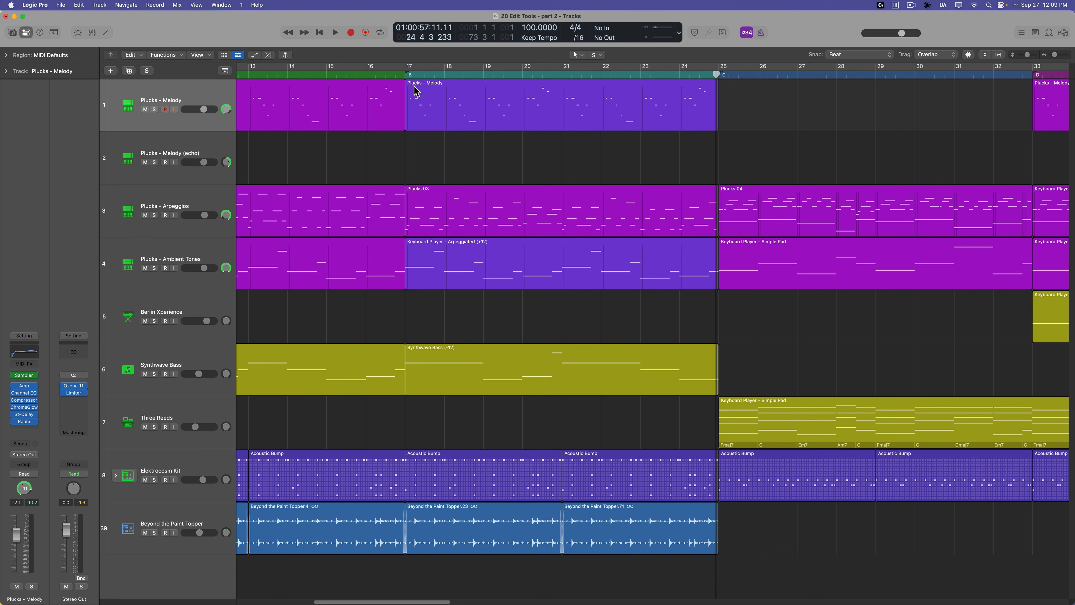
# - Set the cycle range to the Plucks - Melody region at bar 17, play it with the track soloed, then unsolo the track and stop
pyautogui.click(437, 102)
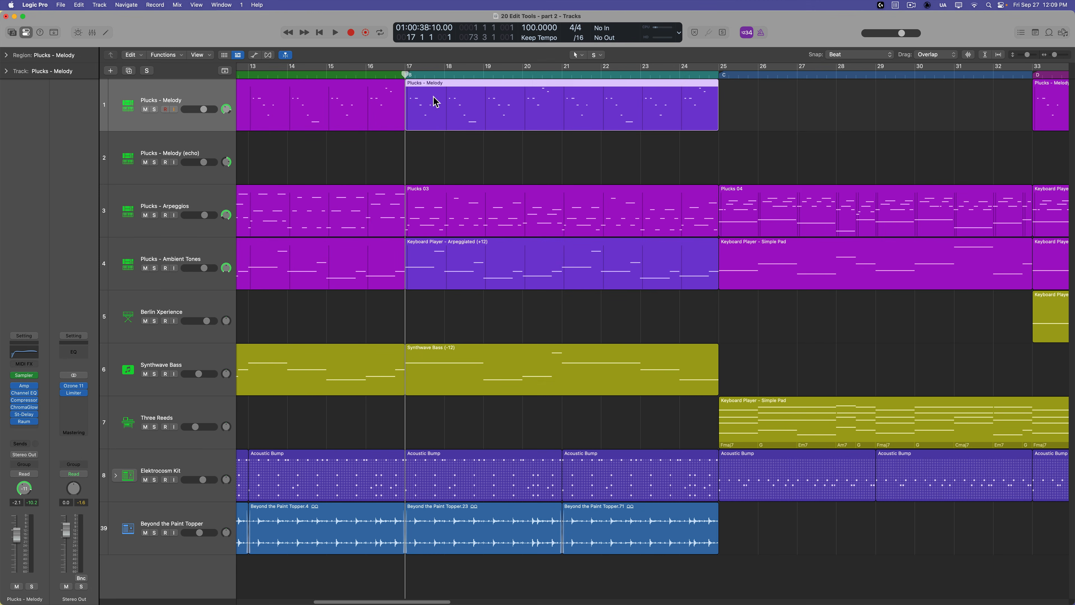
pyautogui.press('super+u')
pyautogui.press('s')
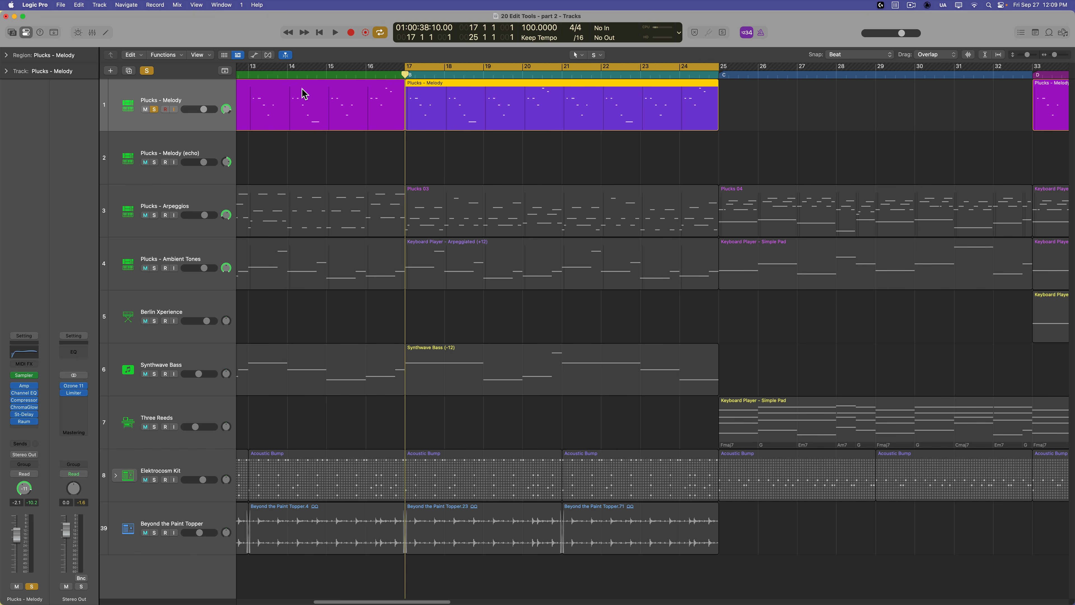
pyautogui.press('space')
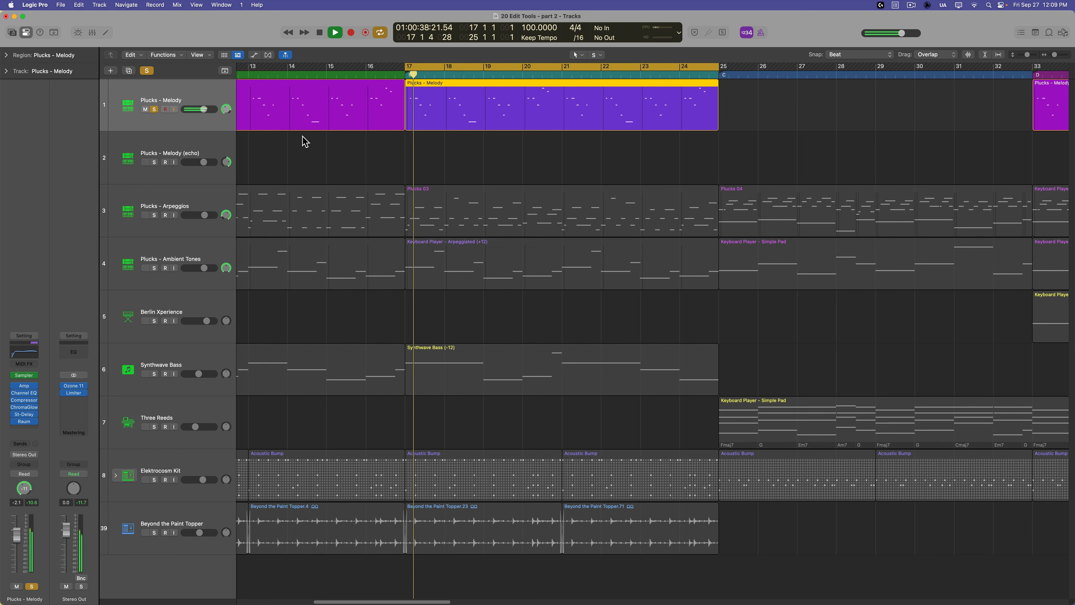
pyautogui.press('s')
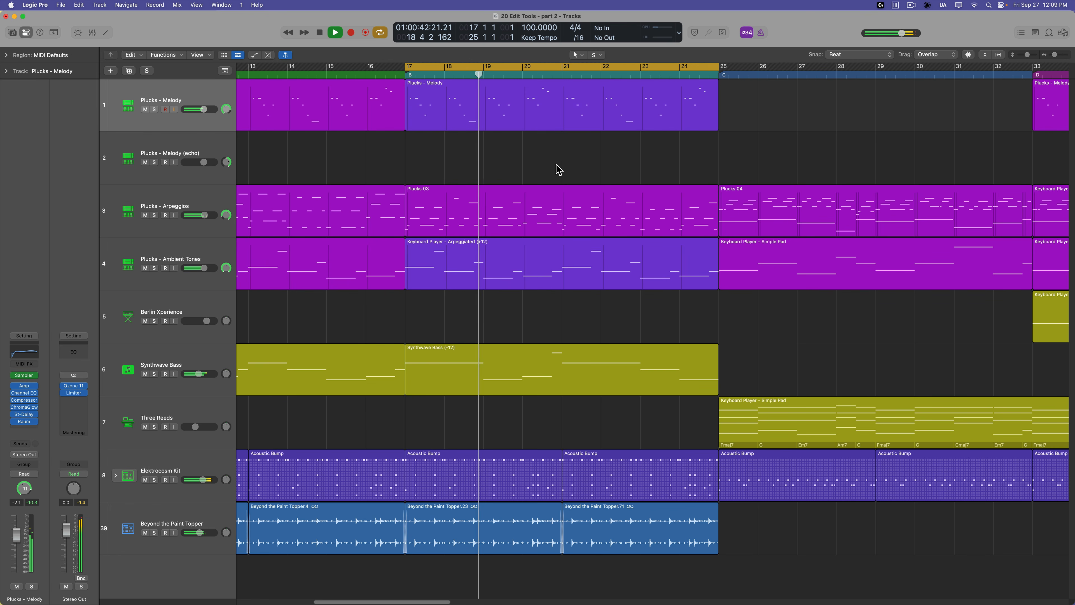
pyautogui.press('space')
# - Assign the Mute Tool as the secondary edit tool, then mute and unmute the bar 17 Plucks - Melody and Keyboard Player - Arpeggiated regions
pyautogui.click(596, 55)
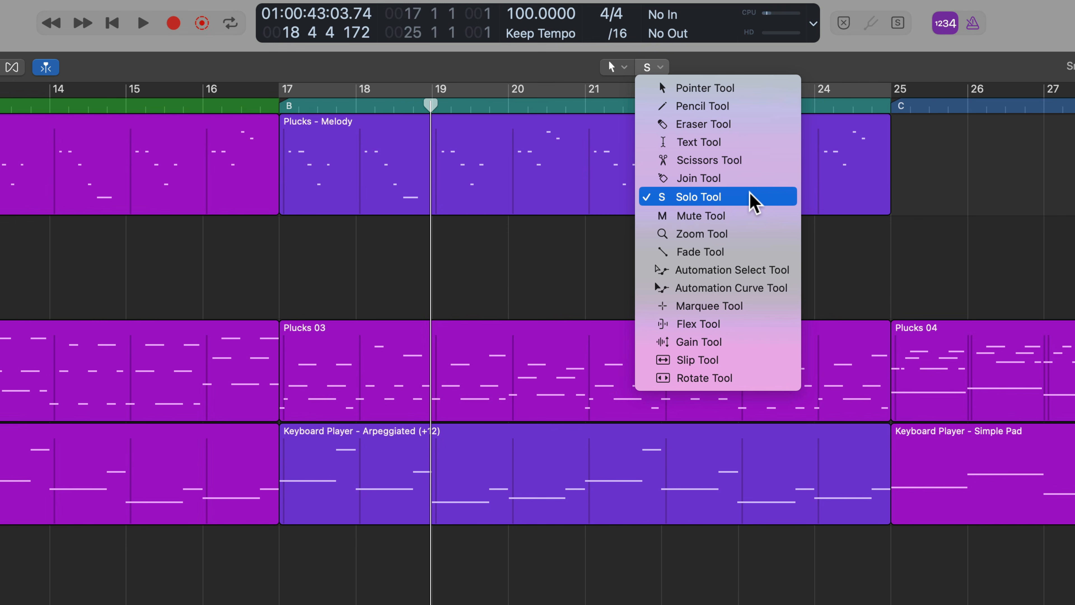
pyautogui.click(715, 216)
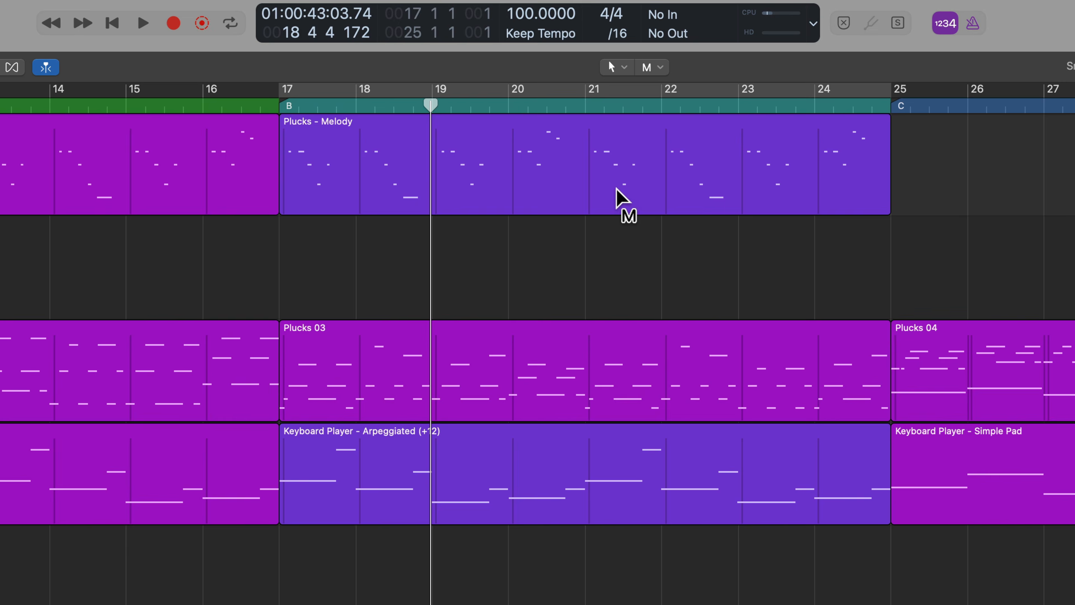
pyautogui.click(617, 204)
pyautogui.click(608, 445)
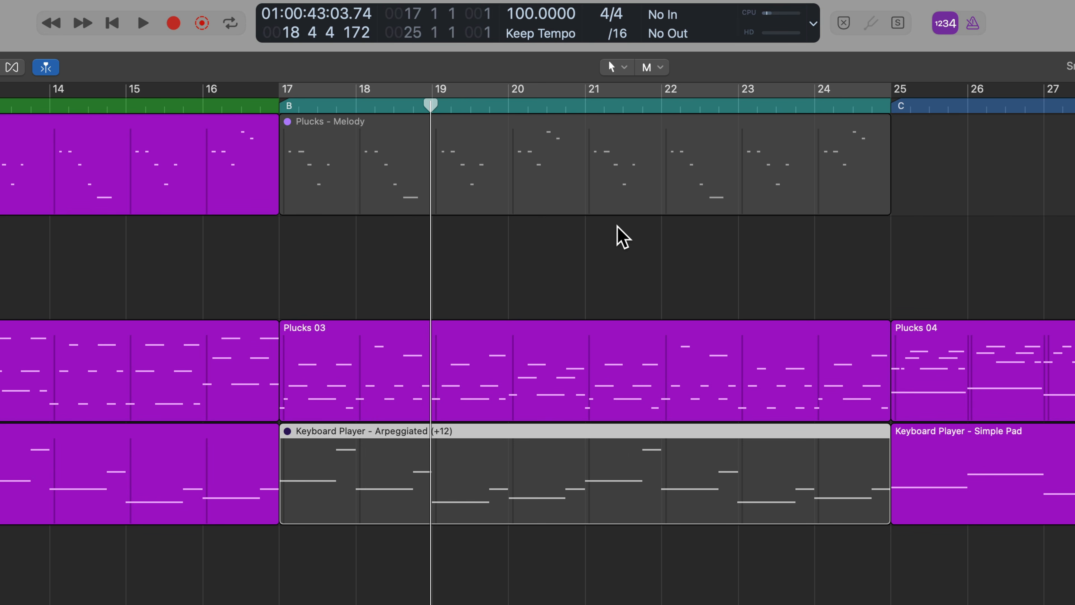
pyautogui.click(616, 186)
pyautogui.click(625, 464)
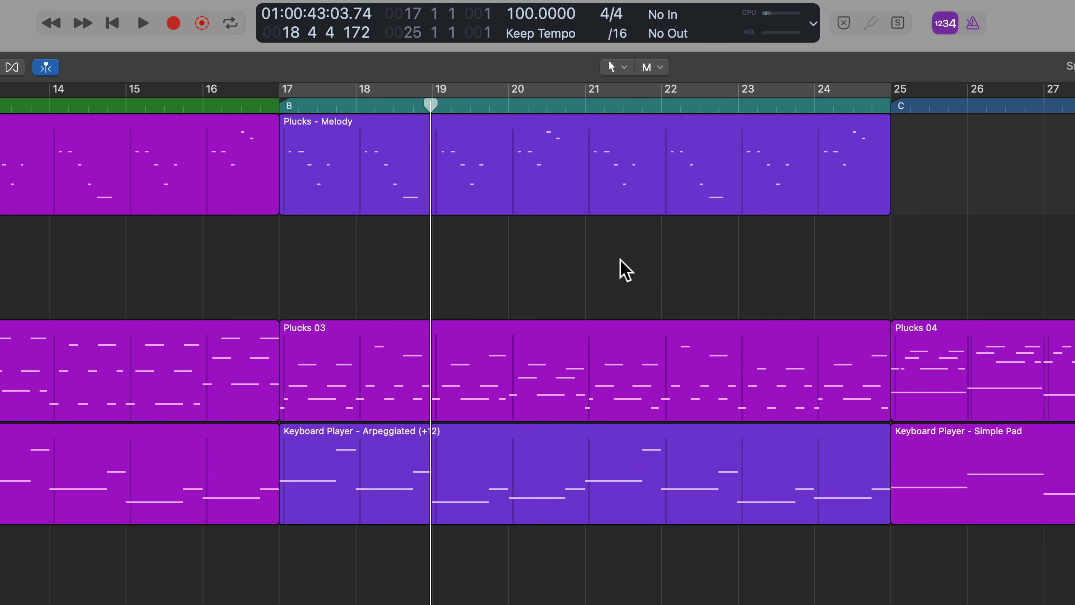
# - Repeat muting and unmuting the bar 17 regions on the Plucks - Melody and Plucks - Ambient Tones tracks, leaving nothing selected
pyautogui.keyDown('super'); pyautogui.click(575, 191); pyautogui.keyUp('super')
pyautogui.keyDown('super'); pyautogui.click(576, 191); pyautogui.keyUp('super')
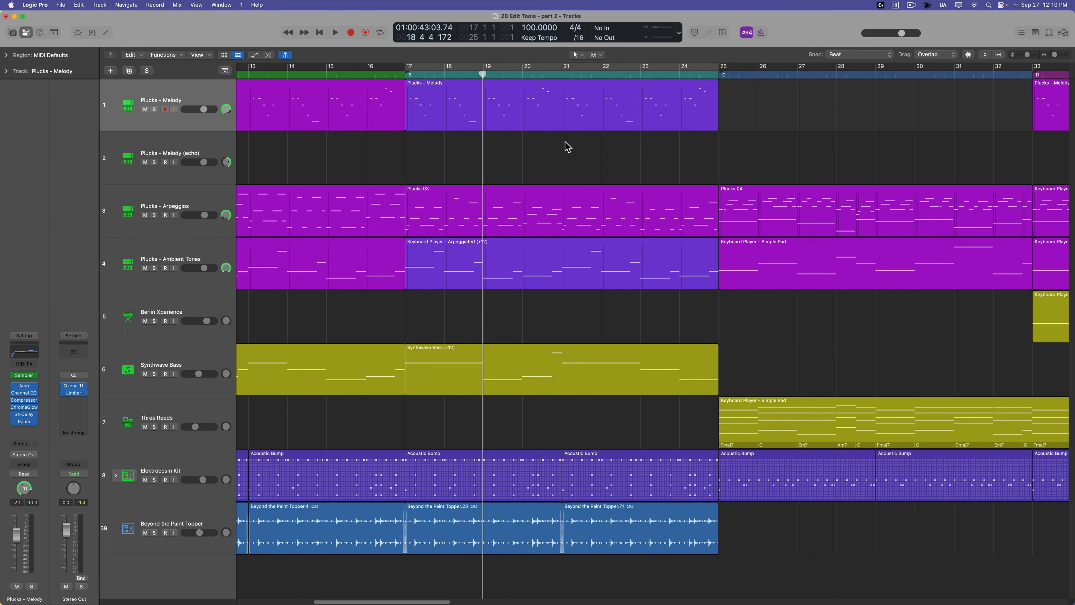
pyautogui.keyDown('super'); pyautogui.click(559, 123); pyautogui.keyUp('super')
pyautogui.keyDown('super'); pyautogui.click(567, 272); pyautogui.keyUp('super')
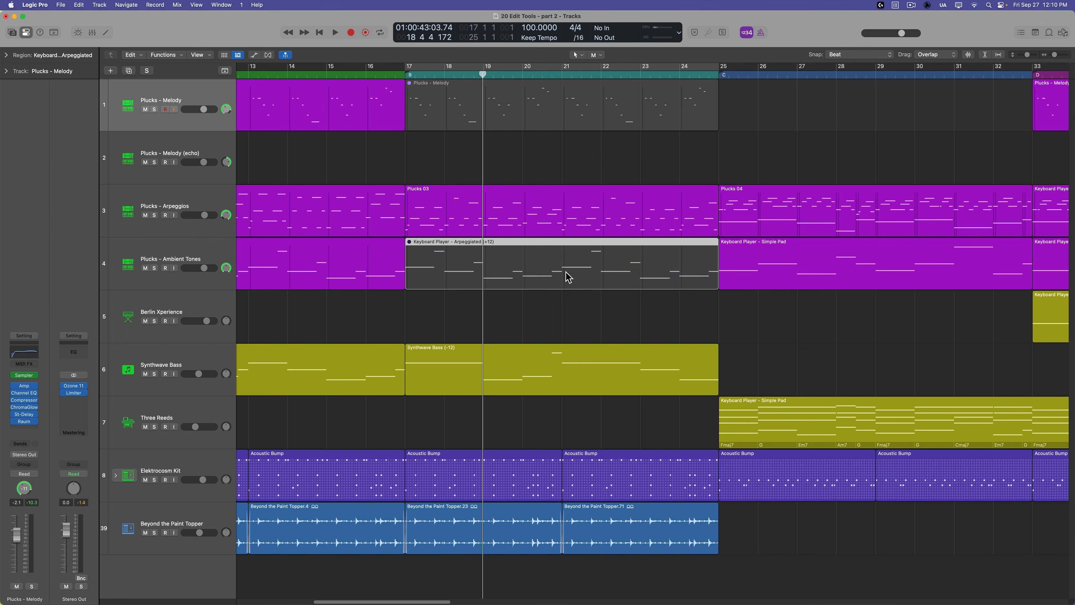
pyautogui.keyDown('super'); pyautogui.click(567, 275); pyautogui.keyUp('super')
pyautogui.keyDown('super'); pyautogui.click(553, 134); pyautogui.keyUp('super')
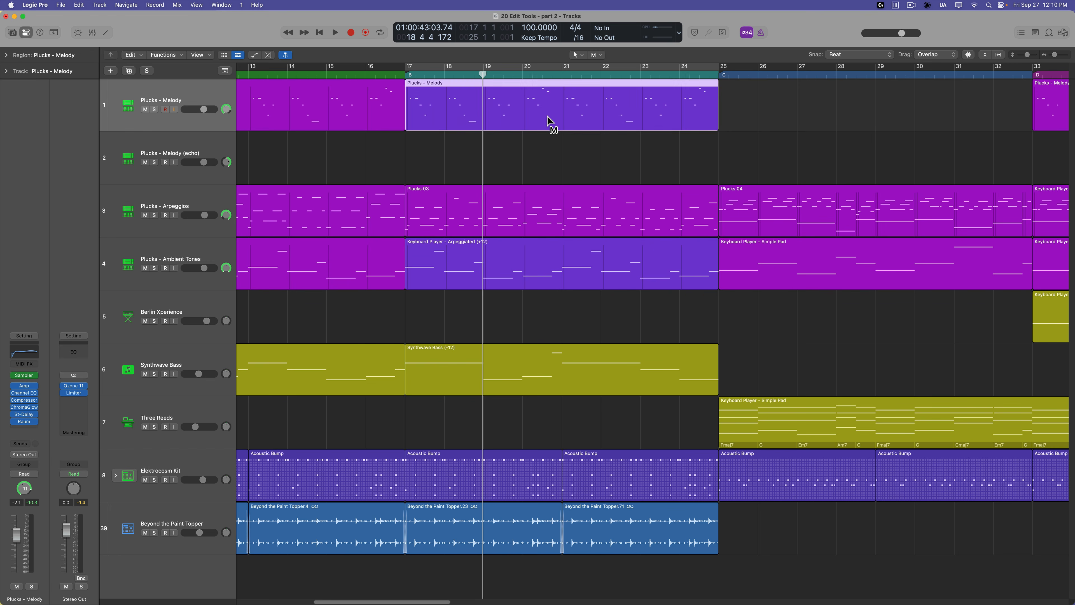
pyautogui.click(553, 163)
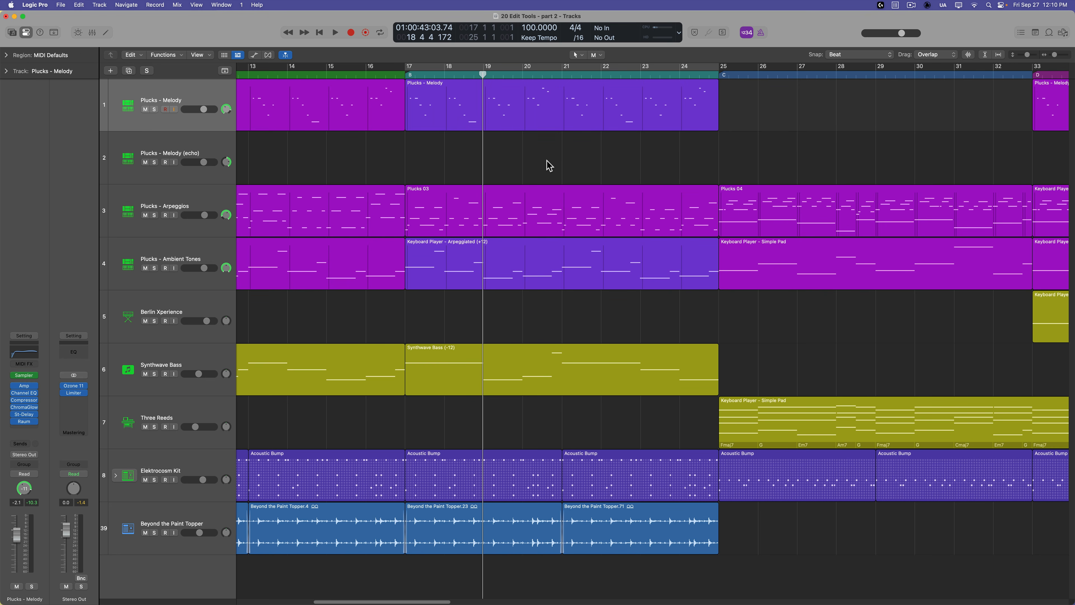
# - Mute the bar 17 and bar 49 regions on the Plucks - Melody and Plucks - Ambient Tones tracks one by one with the Mute Tool
pyautogui.press('super+Left')
pyautogui.press('super+Left')
pyautogui.press('super+Left')
pyautogui.press('super+Left')
pyautogui.press('super+Left')
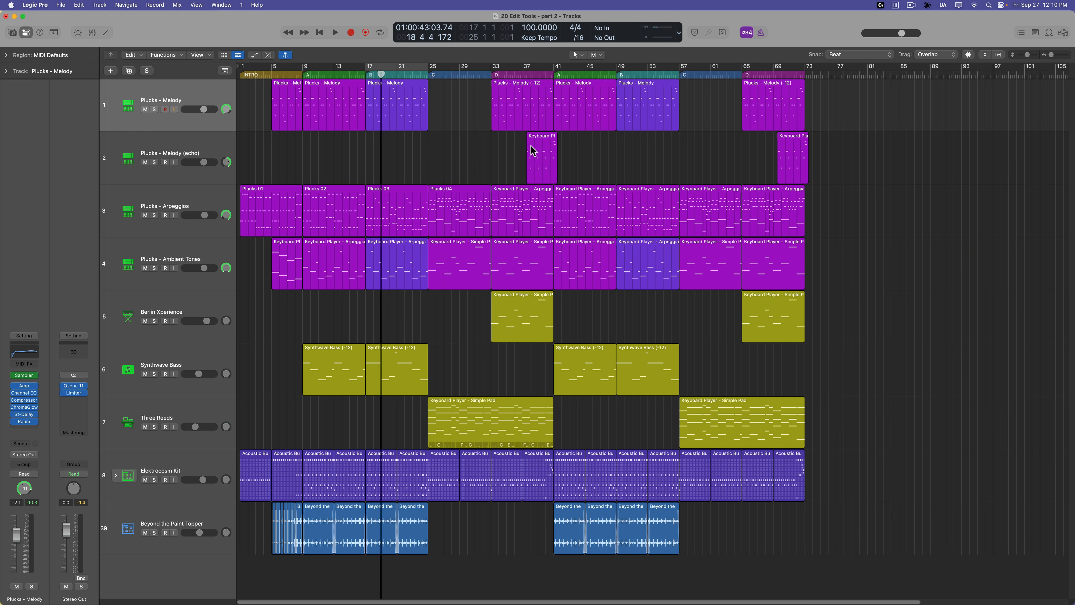
pyautogui.keyDown('super'); pyautogui.click(417, 116); pyautogui.keyUp('super')
pyautogui.keyDown('super'); pyautogui.click(636, 129); pyautogui.keyUp('super')
pyautogui.keyDown('super'); pyautogui.click(646, 275); pyautogui.keyUp('super')
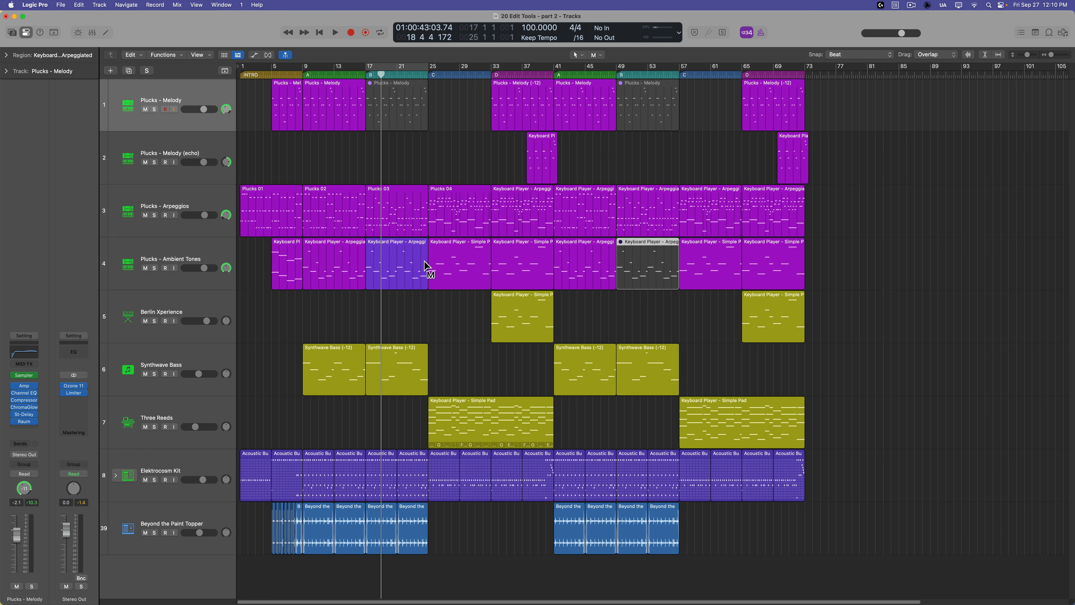
pyautogui.keyDown('super'); pyautogui.click(426, 265); pyautogui.keyUp('super')
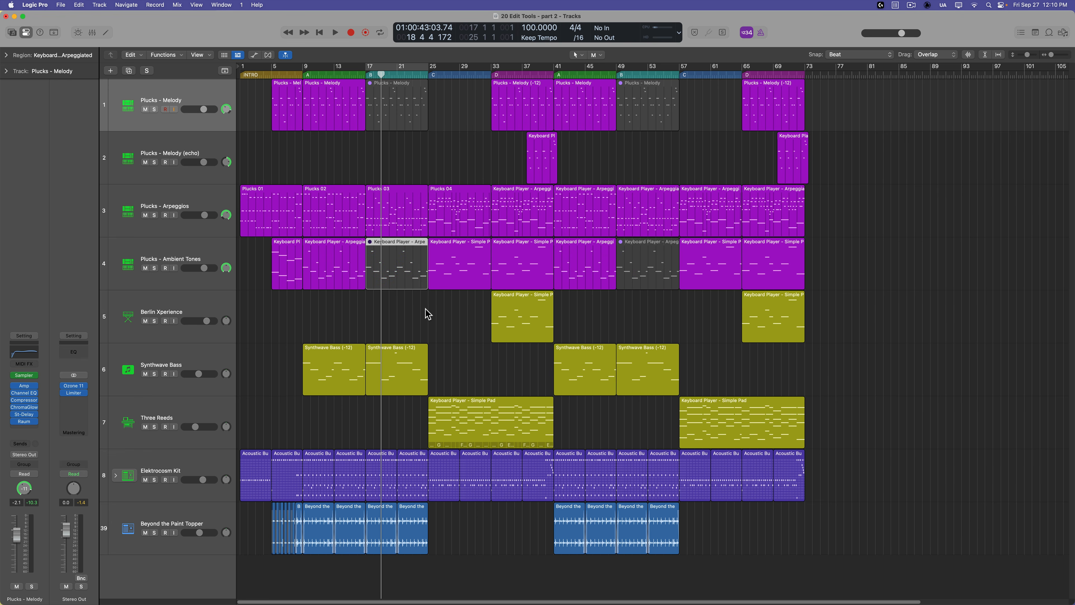
# - Undo the mutes on all four section B regions
pyautogui.press('super+z')
pyautogui.press('super+z')
pyautogui.press('super+z')
pyautogui.press('super+z')
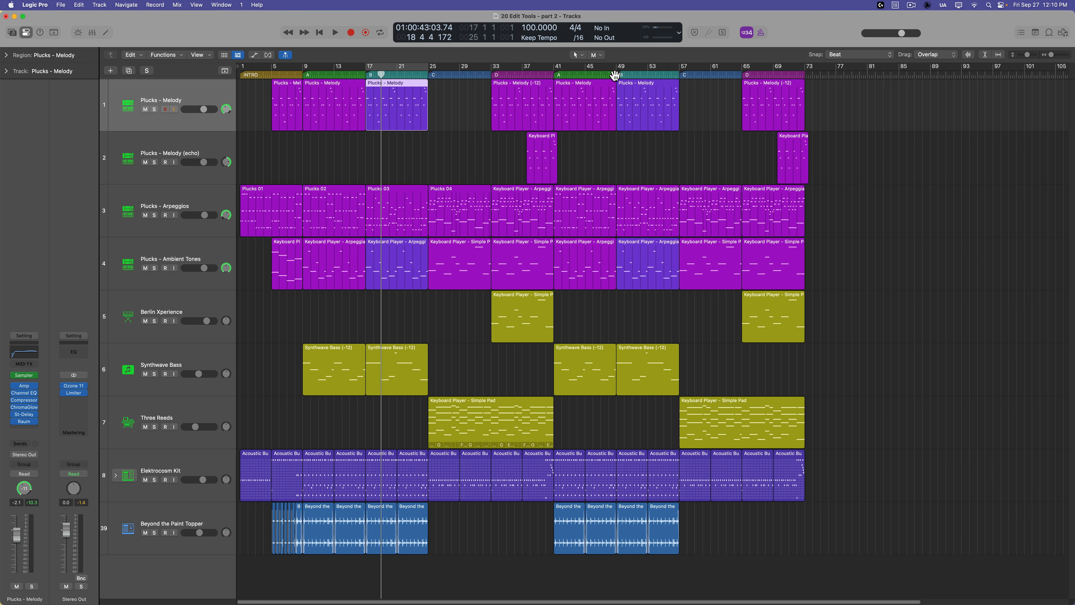
# - Select the four section B regions on the Plucks - Melody and Plucks - Ambient Tones tracks and mute them together, toggling the mute off and on
pyautogui.keyDown('shift'); pyautogui.click(642, 119); pyautogui.keyUp('shift')
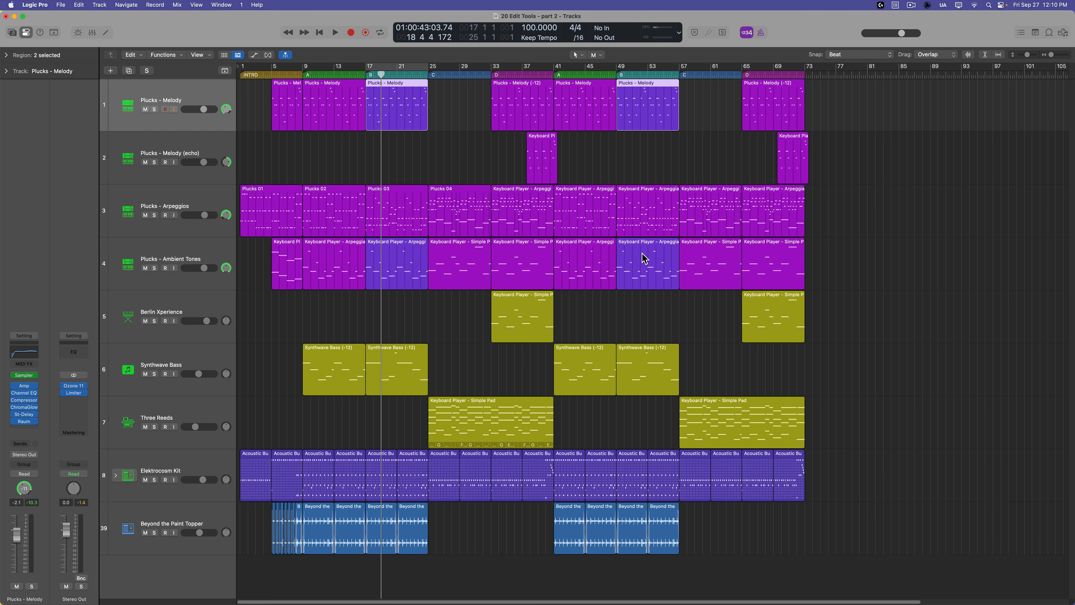
pyautogui.keyDown('shift'); pyautogui.click(644, 258); pyautogui.keyUp('shift')
pyautogui.keyDown('shift'); pyautogui.click(396, 263); pyautogui.keyUp('shift')
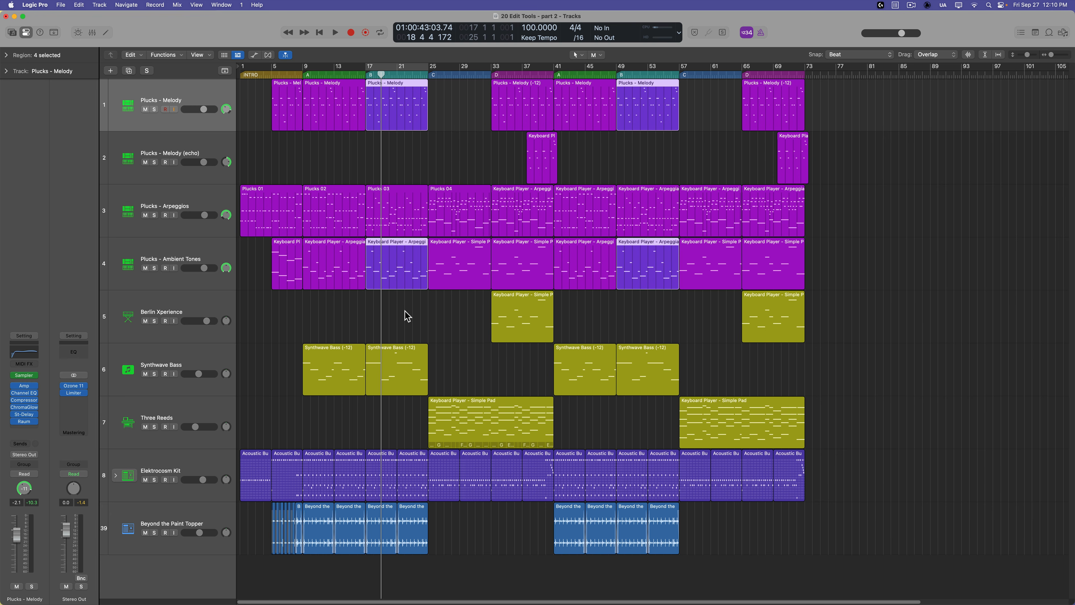
pyautogui.hotkey('ctrl', 'm')
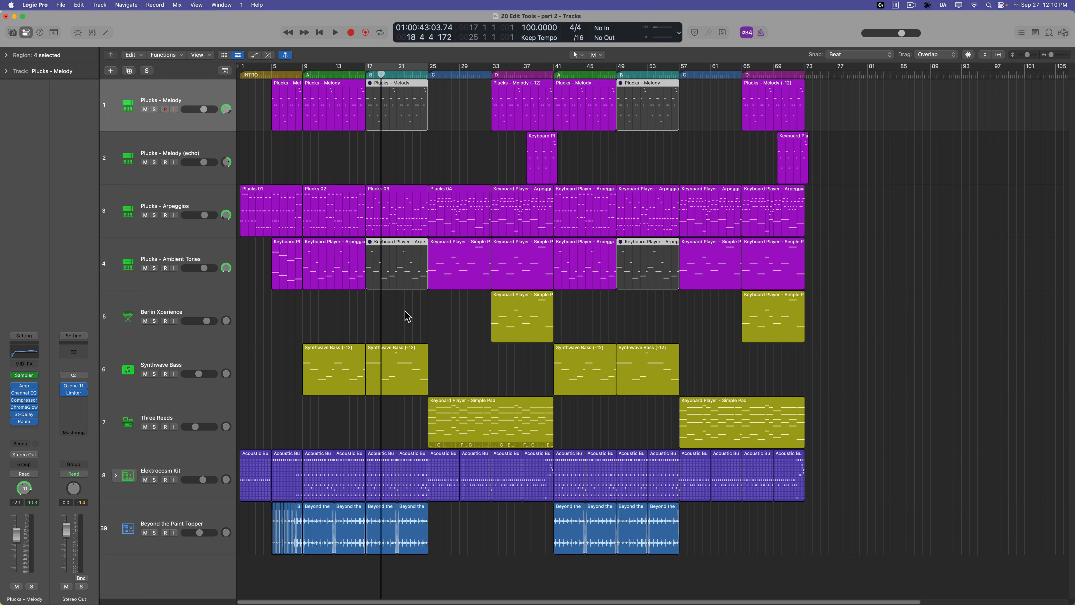
pyautogui.hotkey('ctrl', 'm')
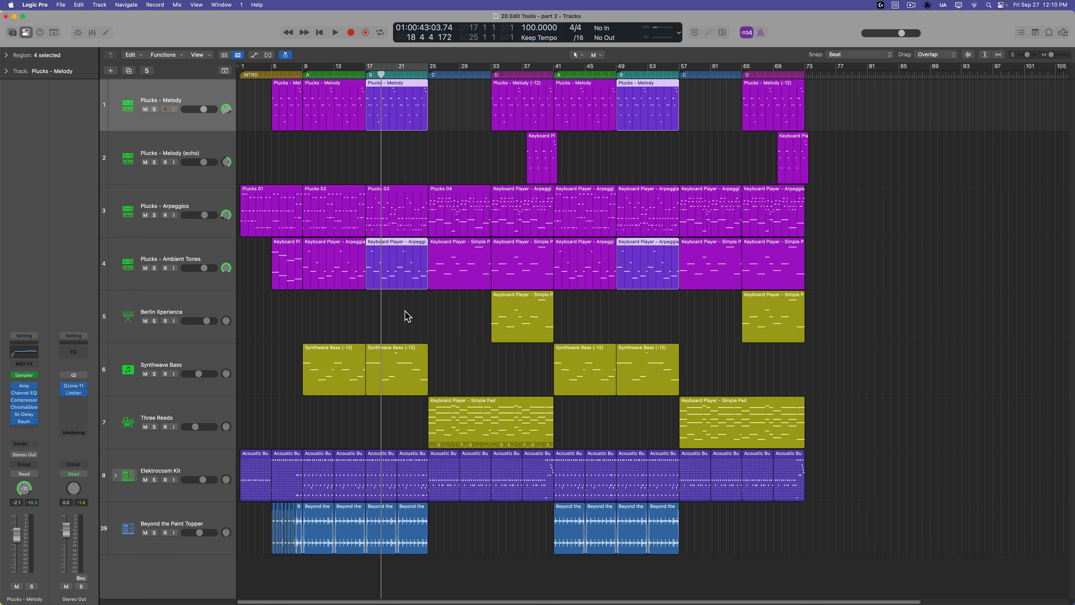
pyautogui.hotkey('ctrl', 'm')
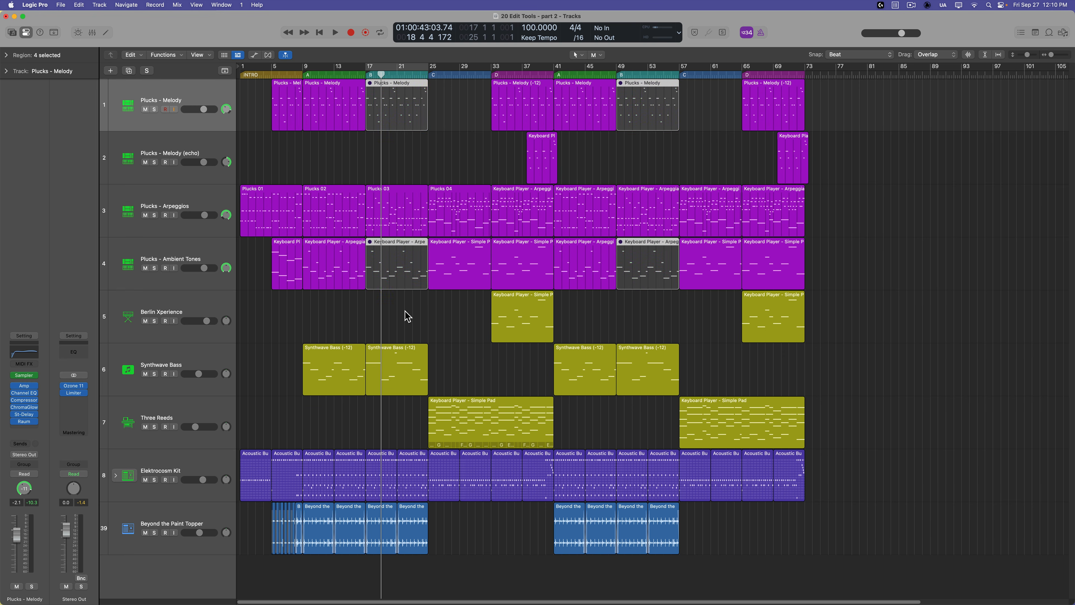
# - Assign the Zoom Tool as the secondary tool, clear the region selection and place the playhead at bar 48
pyautogui.click(600, 55)
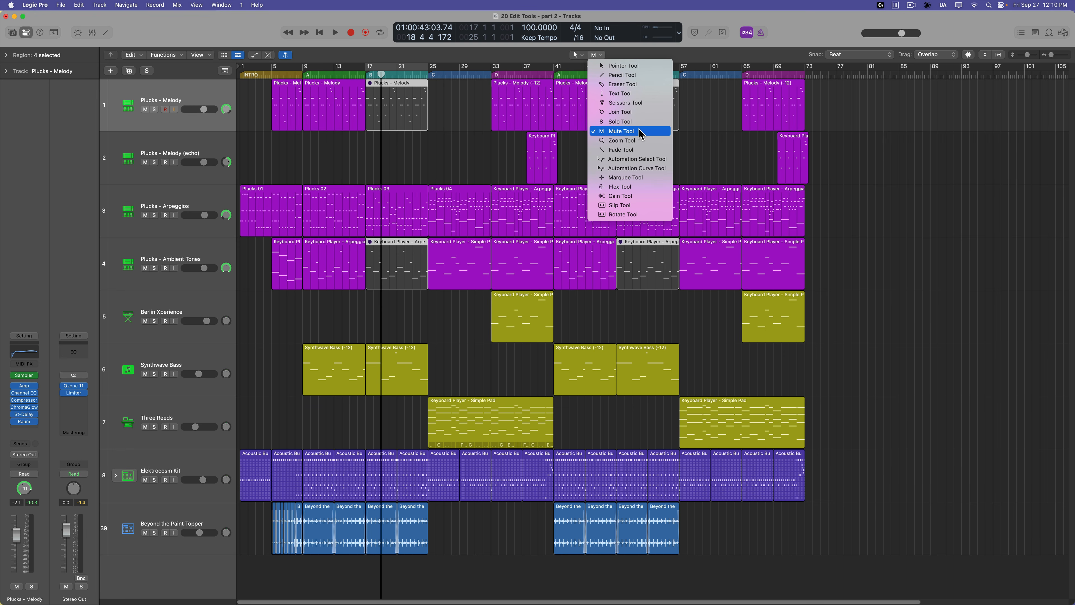
pyautogui.click(643, 141)
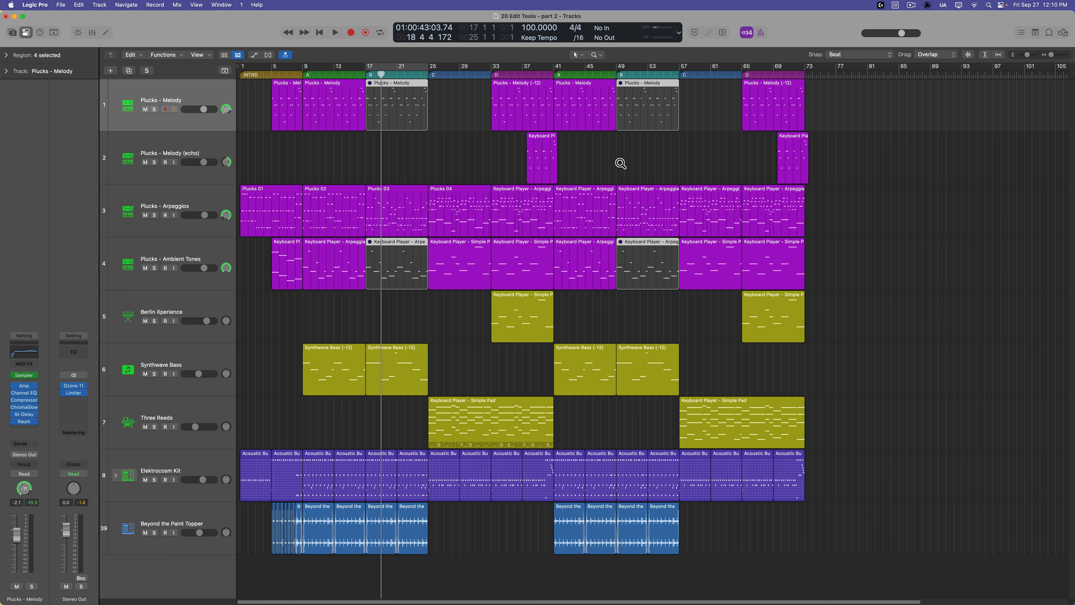
pyautogui.click(608, 160)
pyautogui.click(609, 75)
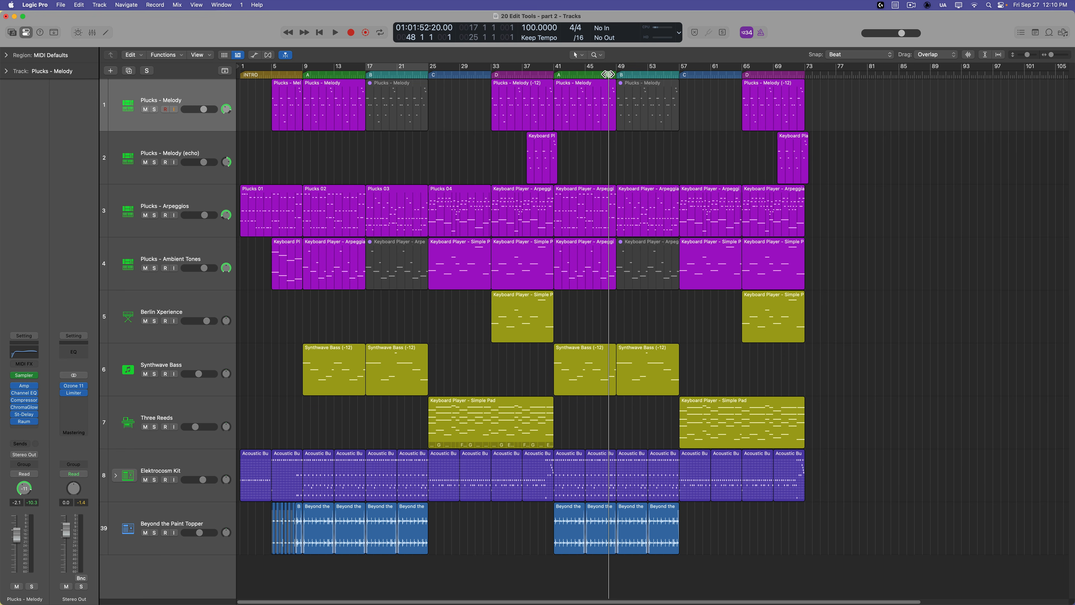
# - Magnify the timeline around the playhead, then enlarge part of sections A and B with the Zoom Tool and restore the previous zoom
pyautogui.press('super+Right')
pyautogui.press('super+Right')
pyautogui.press('super+Right')
pyautogui.press('super+Right')
pyautogui.press('super+Right')
pyautogui.press('super+Right')
pyautogui.press('super+Right')
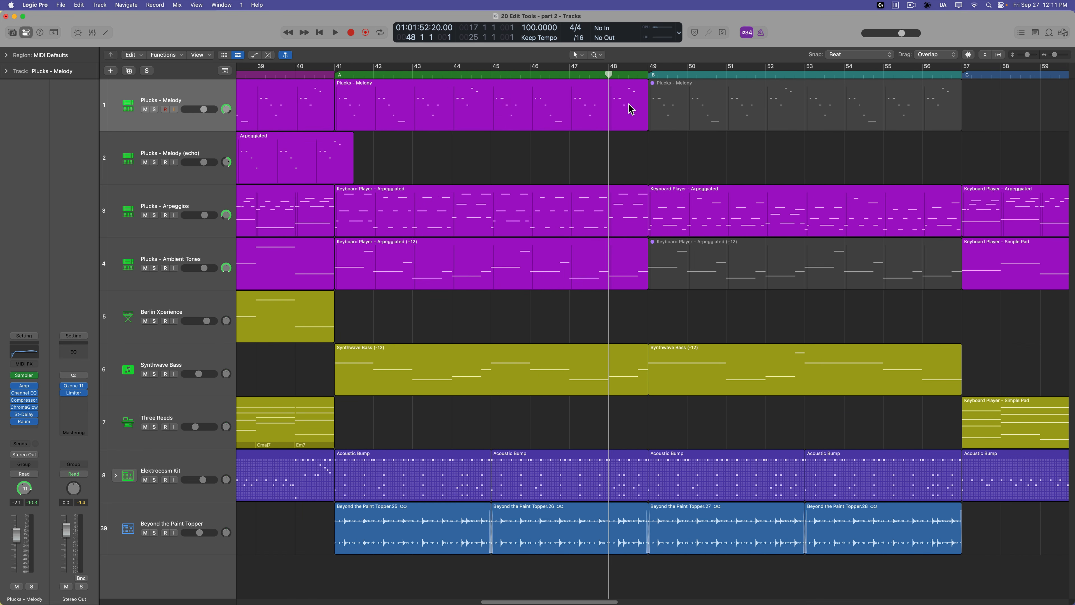
pyautogui.moveTo(472, 97); pyautogui.dragTo(753, 325)
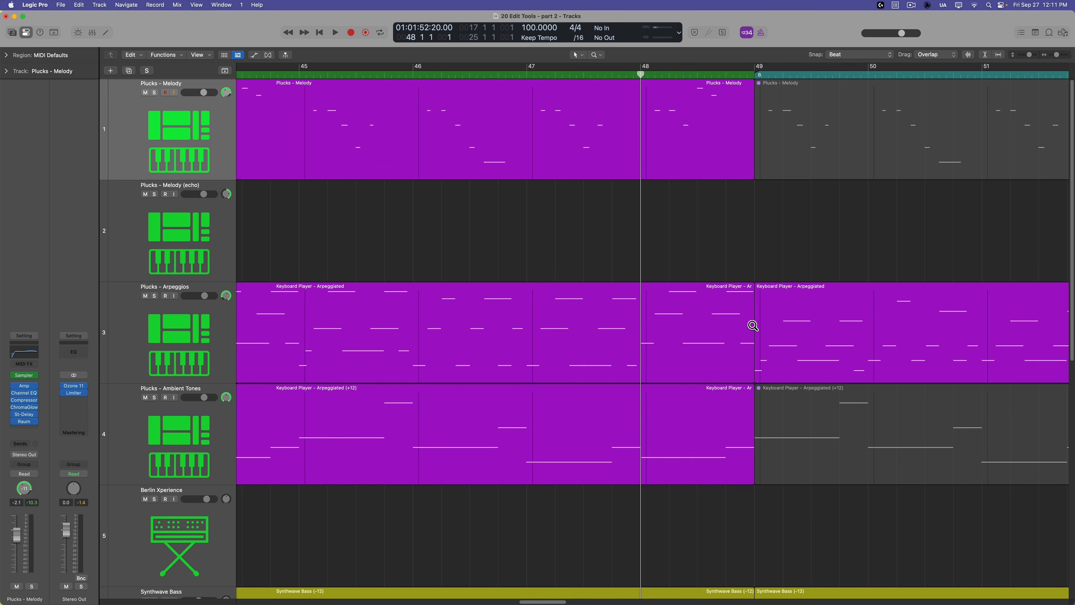
pyautogui.click(592, 229)
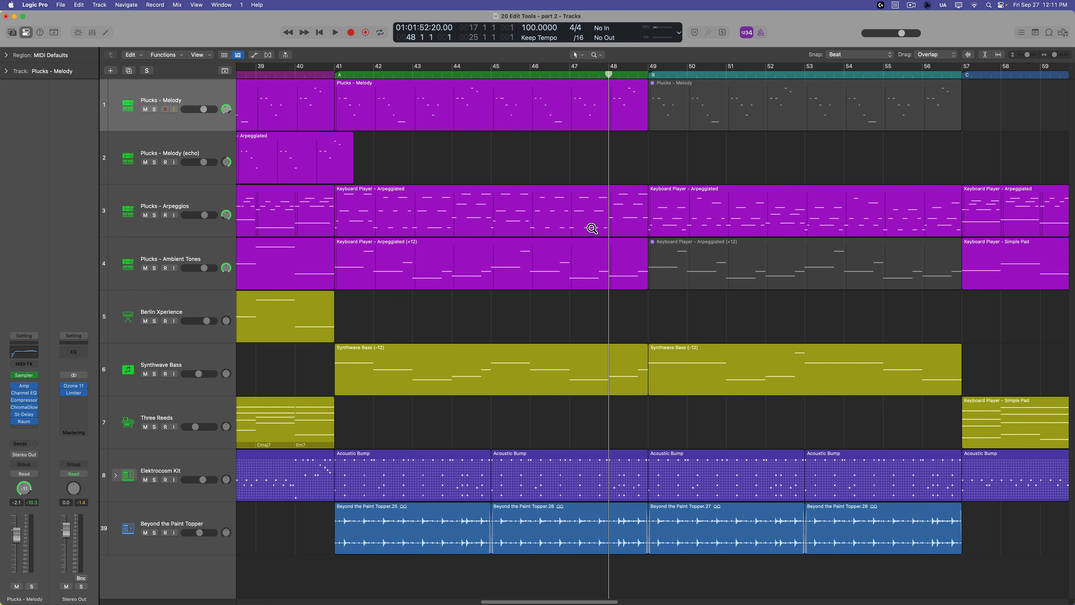
# - Assign the Marquee Tool as the secondary tool and temporarily zoom into two areas of section A on the Plucks tracks, restoring the view each time
pyautogui.click(599, 54)
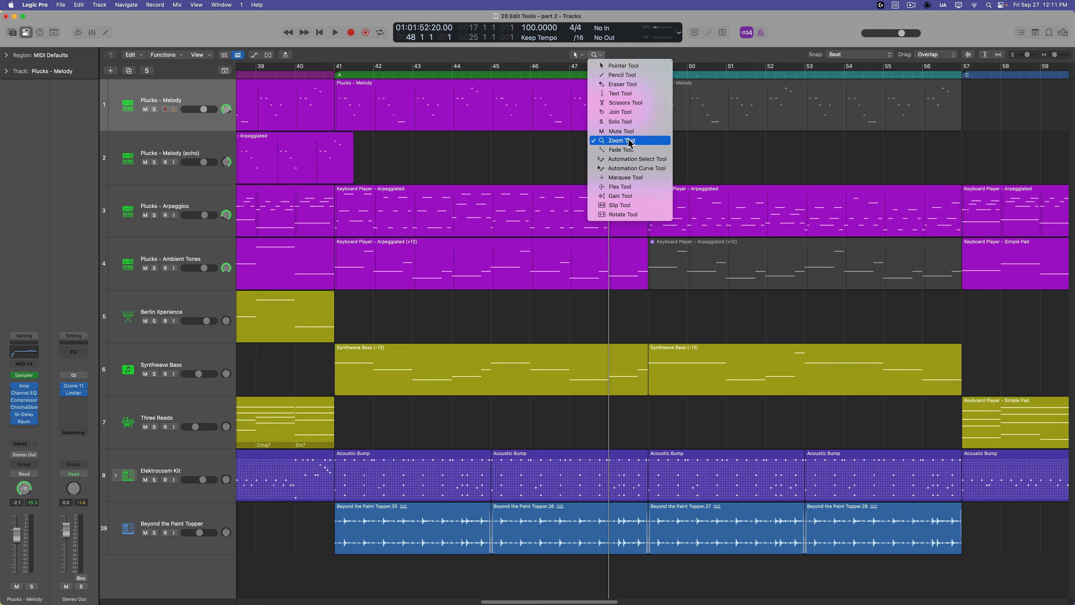
pyautogui.click(625, 177)
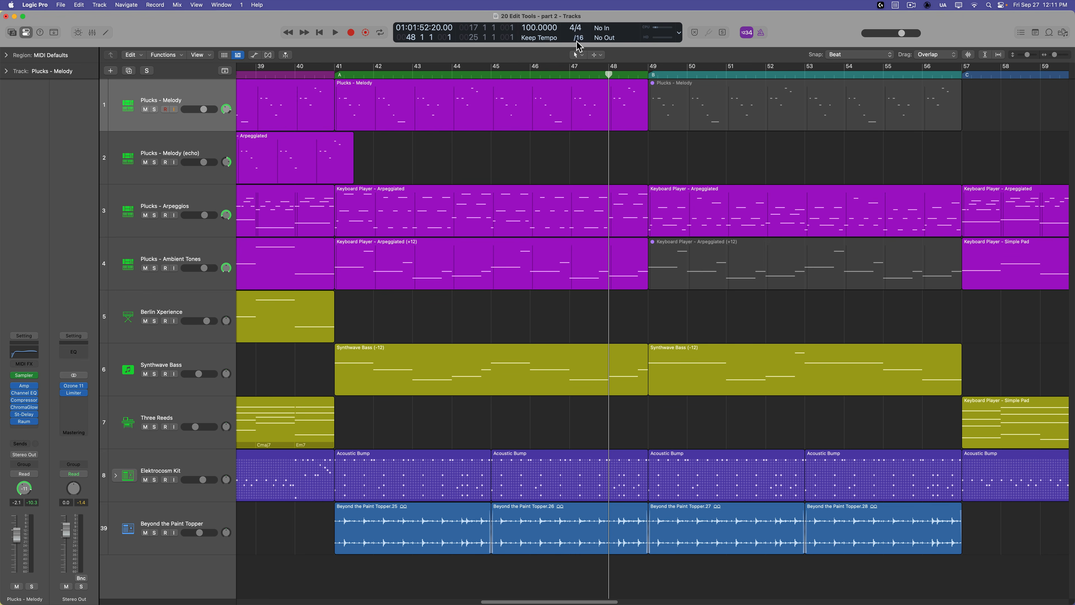
pyautogui.moveTo(447, 146); pyautogui.dragTo(808, 318)
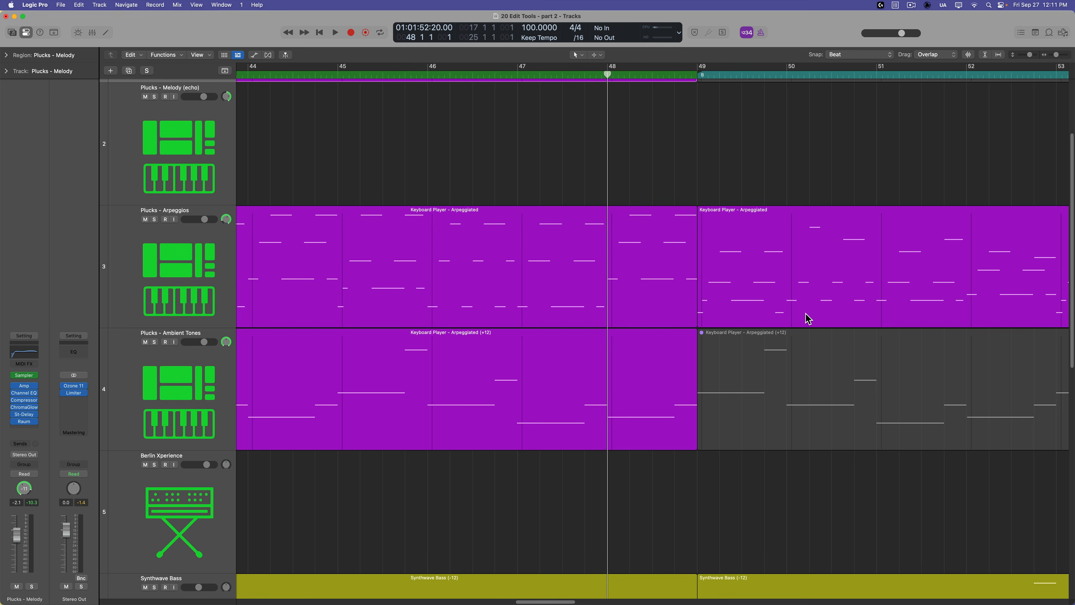
pyautogui.click(555, 155)
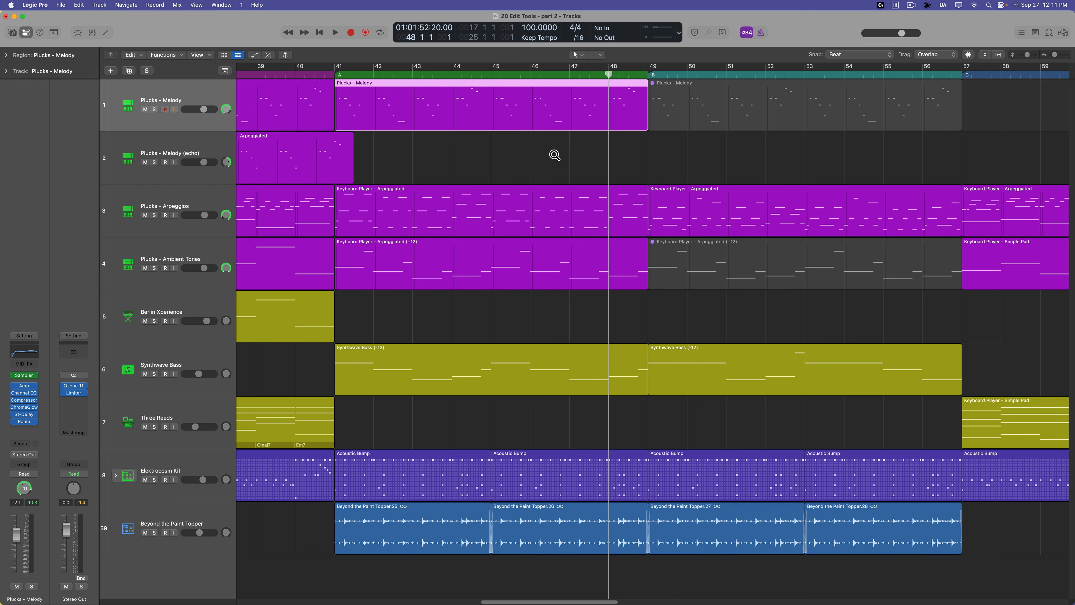
pyautogui.click(554, 155)
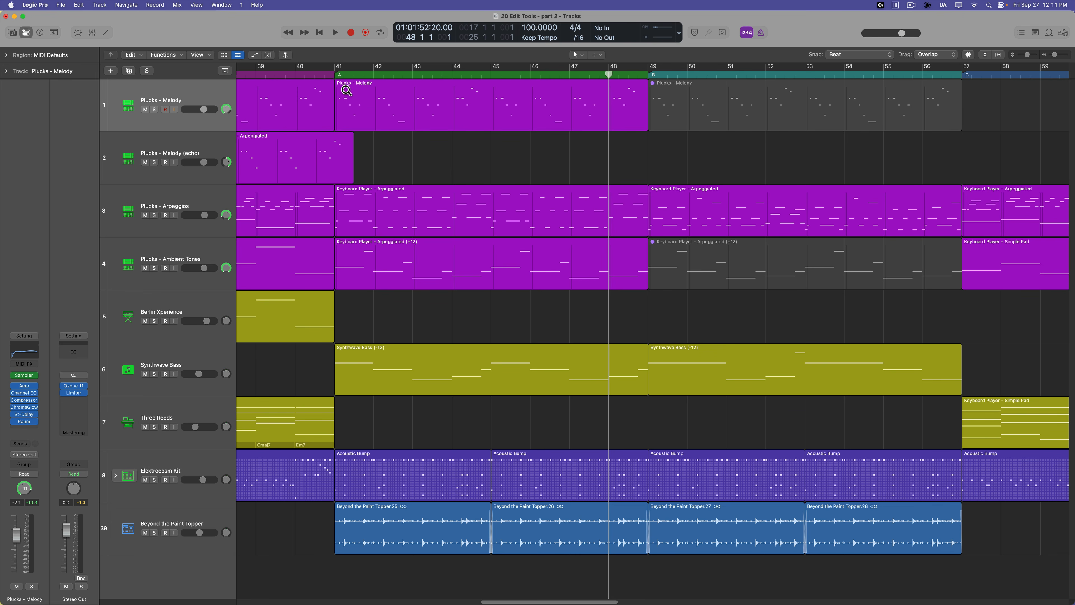
pyautogui.moveTo(333, 81); pyautogui.dragTo(657, 295)
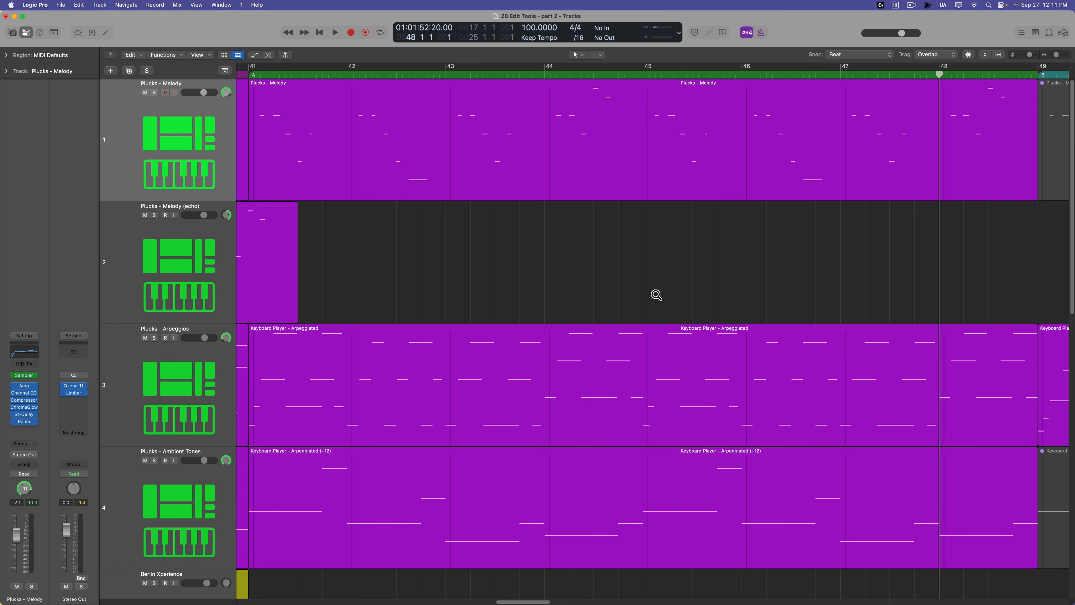
pyautogui.click(657, 294)
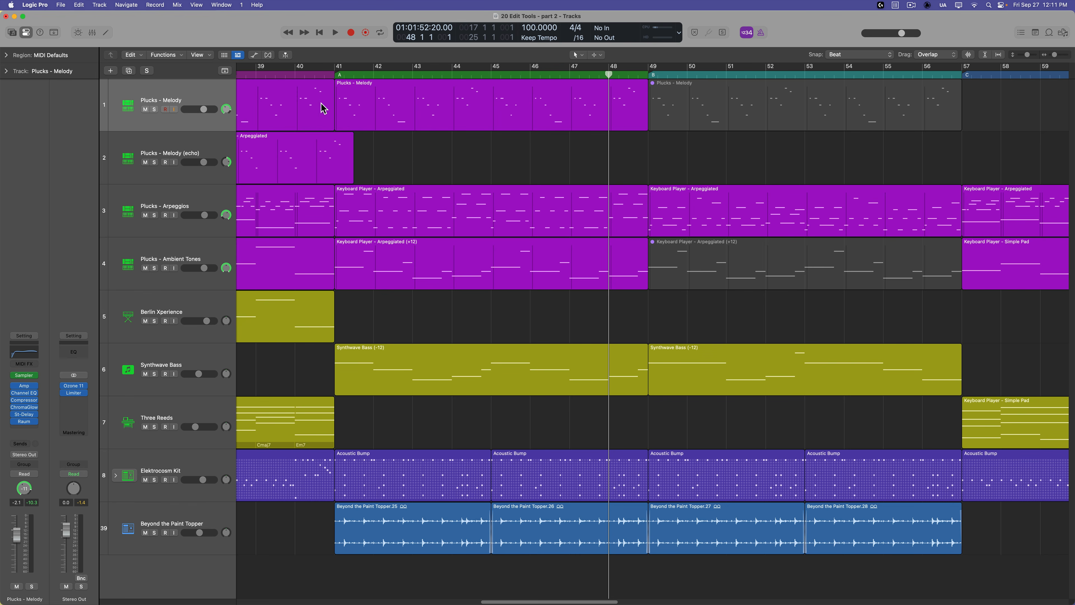
pyautogui.click(344, 91)
pyautogui.moveTo(343, 91); pyautogui.dragTo(443, 170)
pyautogui.press('super+z')
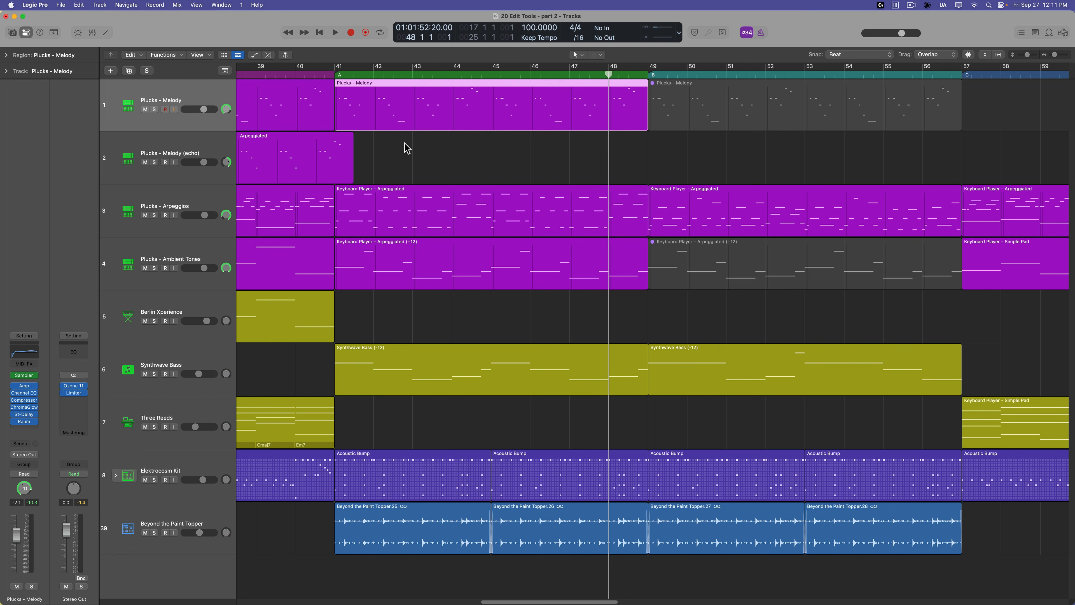
# - Temporarily zoom into section A on the Plucks tracks and section B on the bass and drum tracks, restoring the view after each
pyautogui.click(419, 154)
pyautogui.moveTo(408, 143); pyautogui.dragTo(657, 300)
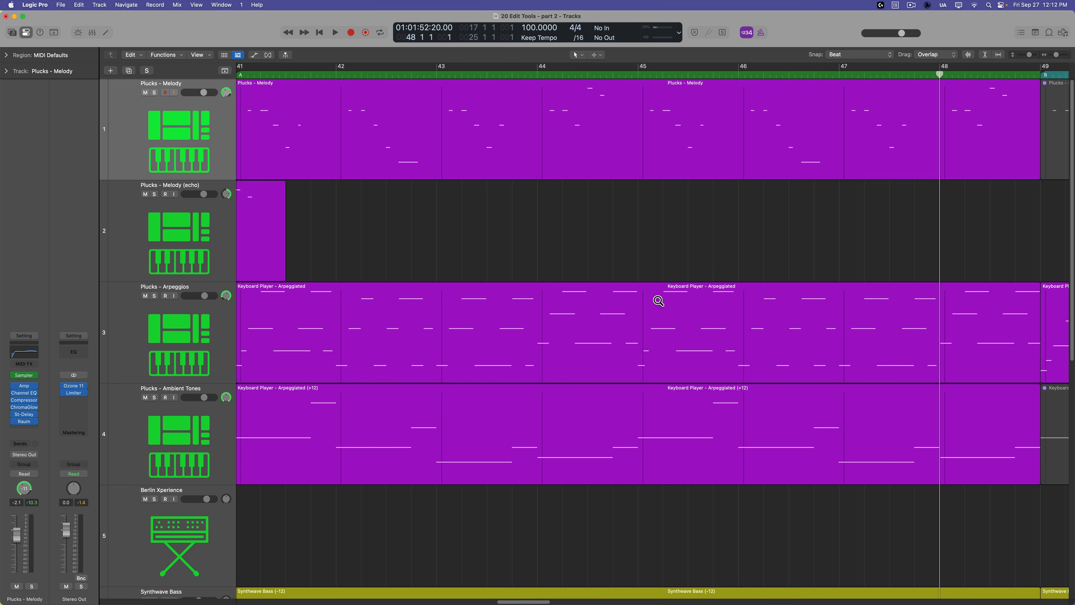
pyautogui.click(603, 245)
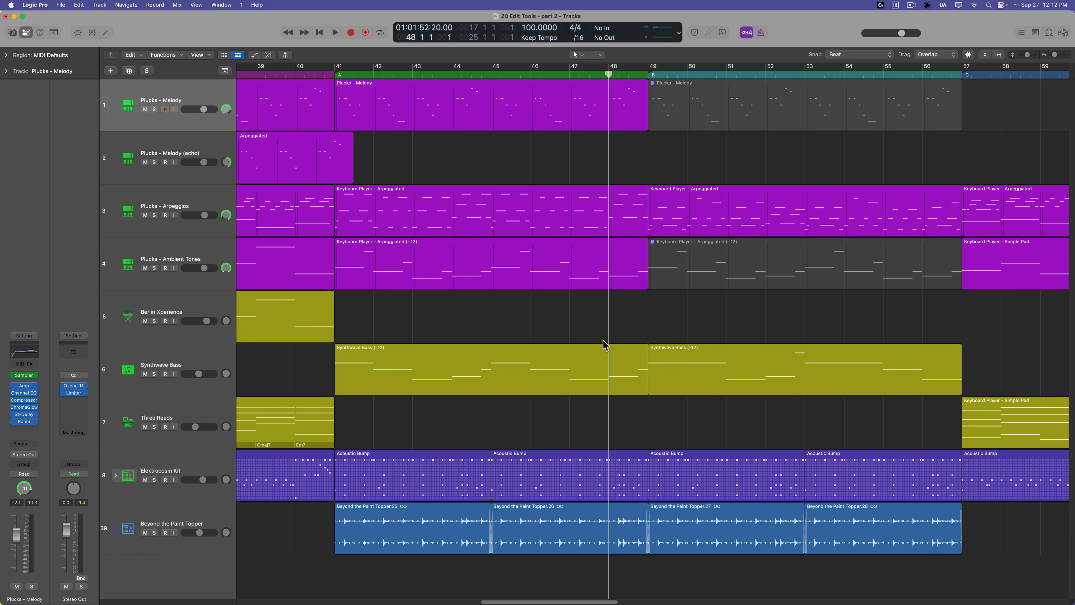
pyautogui.moveTo(653, 363)
pyautogui.mouseDown()
pyautogui.moveTo(903, 570)
pyautogui.moveTo(970, 566)
pyautogui.mouseUp()
pyautogui.click(589, 349)
# - Assign the Fade Tool as the secondary tool and add a fade-out from 56 3 to the end of the Beyond the Paint Topper.28 region
pyautogui.click(598, 56)
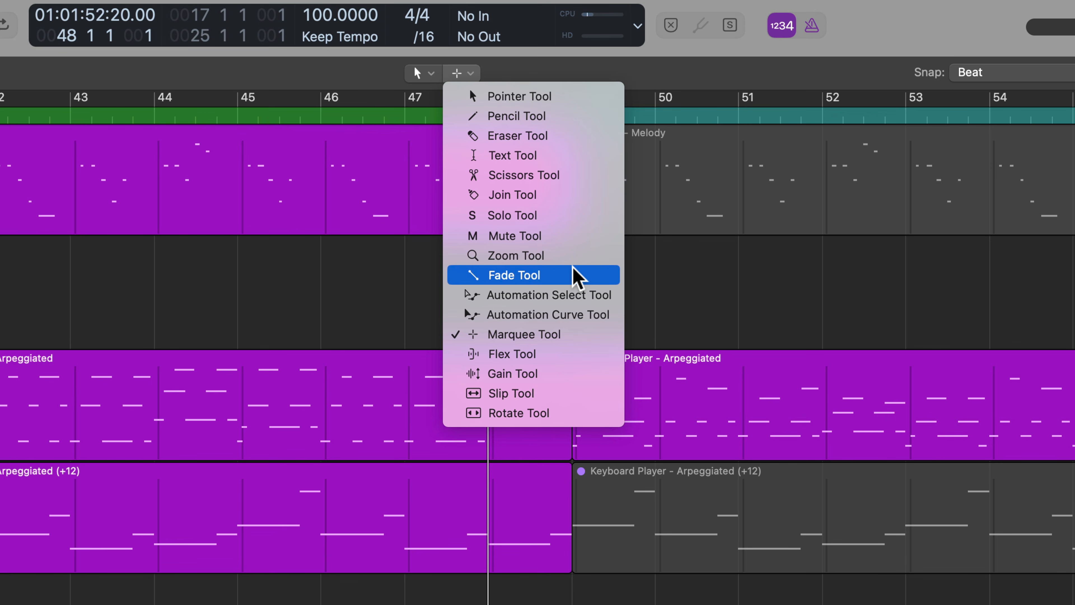
pyautogui.click(577, 276)
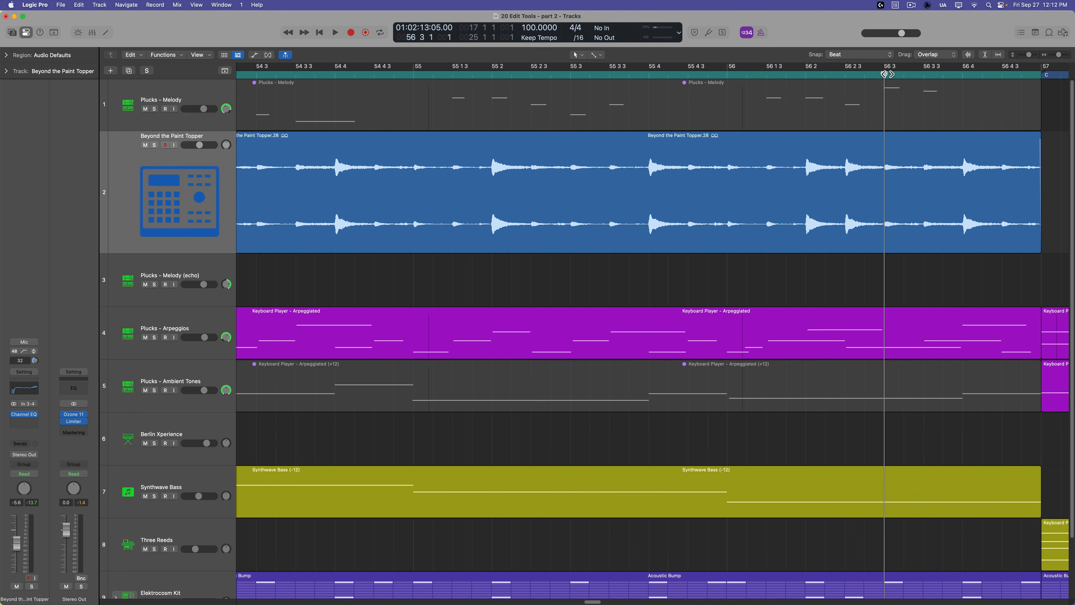
pyautogui.hscroll(8, 573, 166)
pyautogui.moveTo(556, 163); pyautogui.dragTo(794, 184)
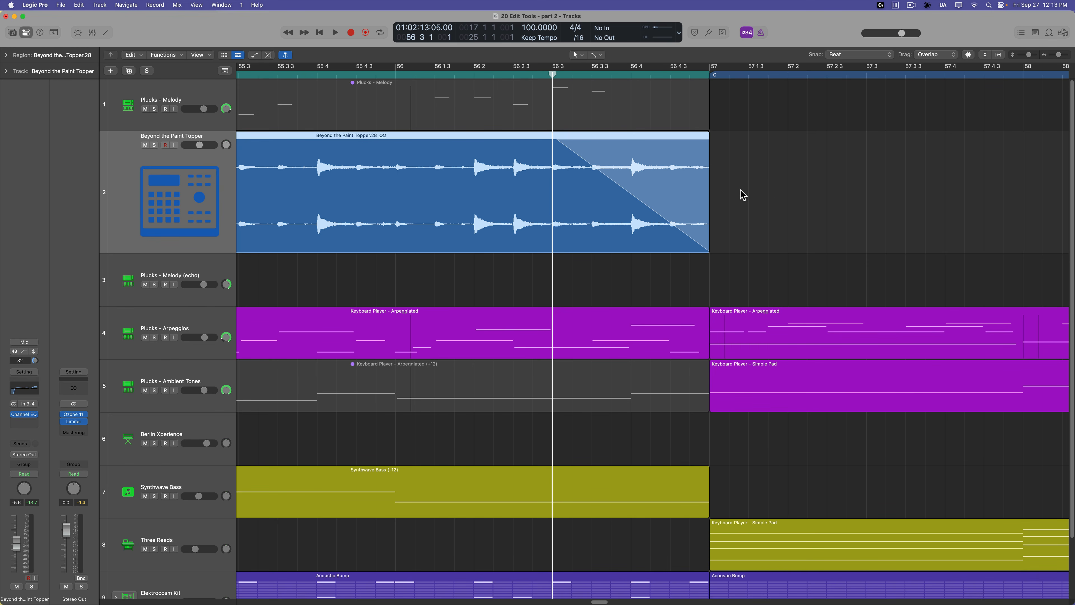
# - Add a fade-in at the start of the Beyond the Paint Topper.25 region, curve it upward and extend it to about 41 4
pyautogui.hscroll(-20, 539, 221)
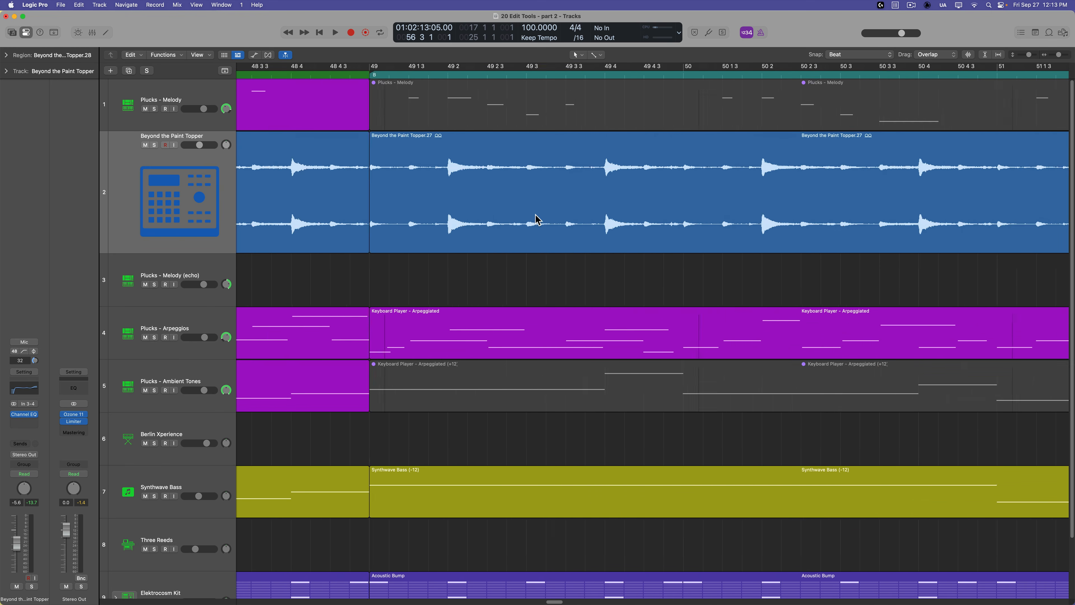
pyautogui.hscroll(11, 538, 220)
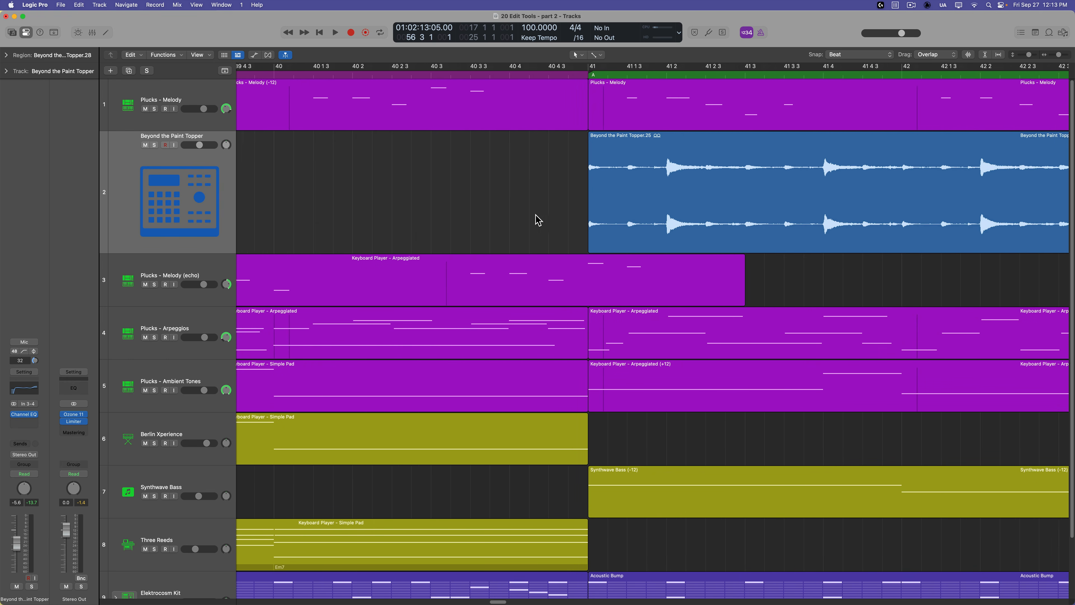
pyautogui.moveTo(539, 180); pyautogui.dragTo(504, 190)
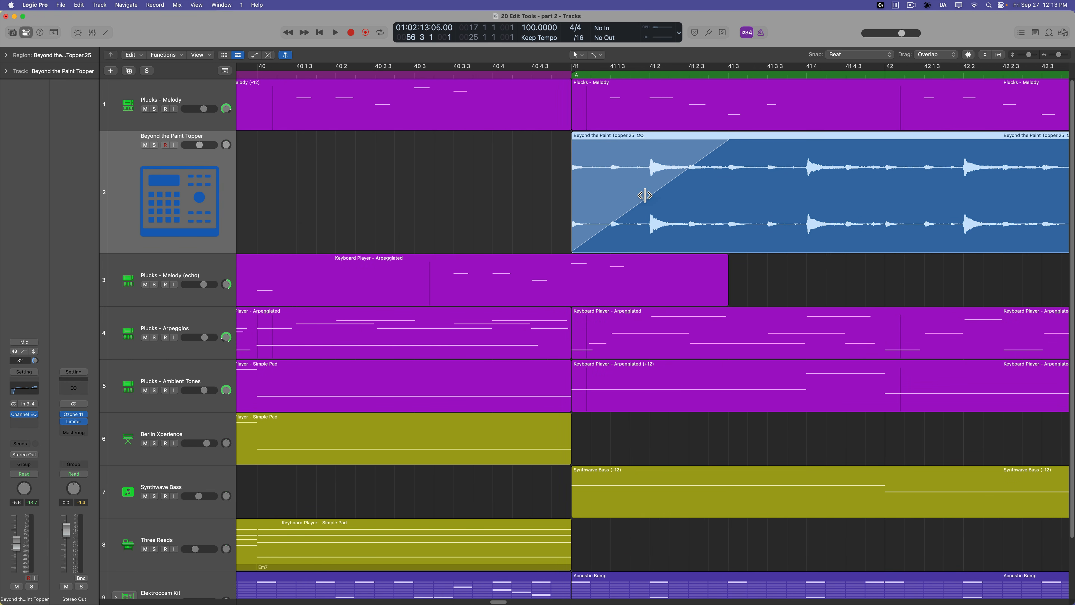
pyautogui.moveTo(650, 193); pyautogui.dragTo(637, 175)
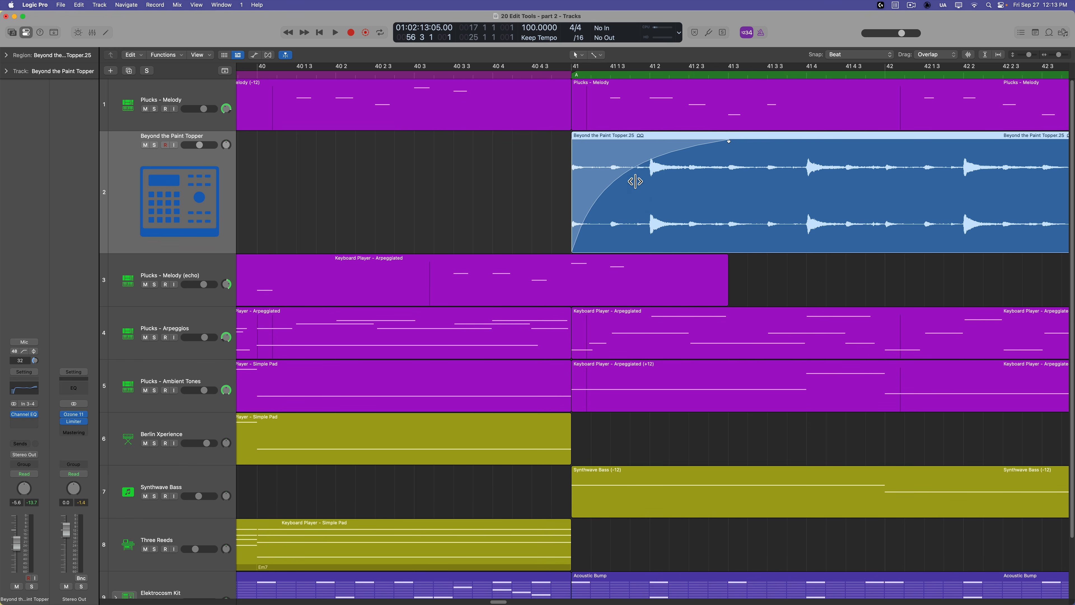
pyautogui.moveTo(728, 143); pyautogui.dragTo(800, 171)
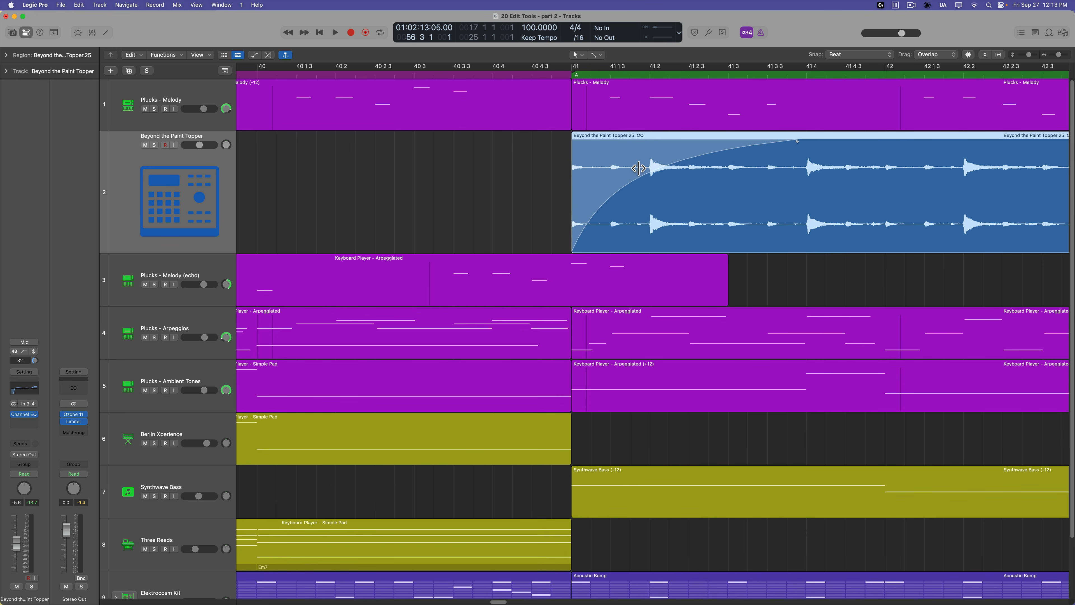
# - Create a short crossfade at bar 45 between the Beyond the Paint Topper.25 and Beyond the Paint Topper.26 regions
pyautogui.click(801, 274)
pyautogui.hscroll(15, 801, 274)
pyautogui.hscroll(10, 803, 275)
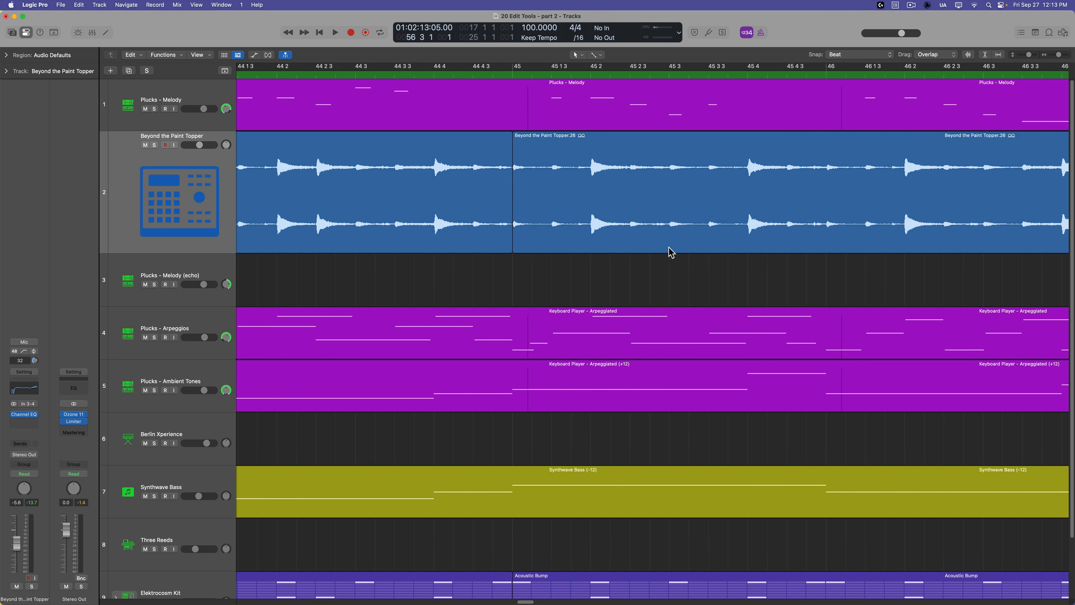
pyautogui.moveTo(508, 176); pyautogui.dragTo(520, 186)
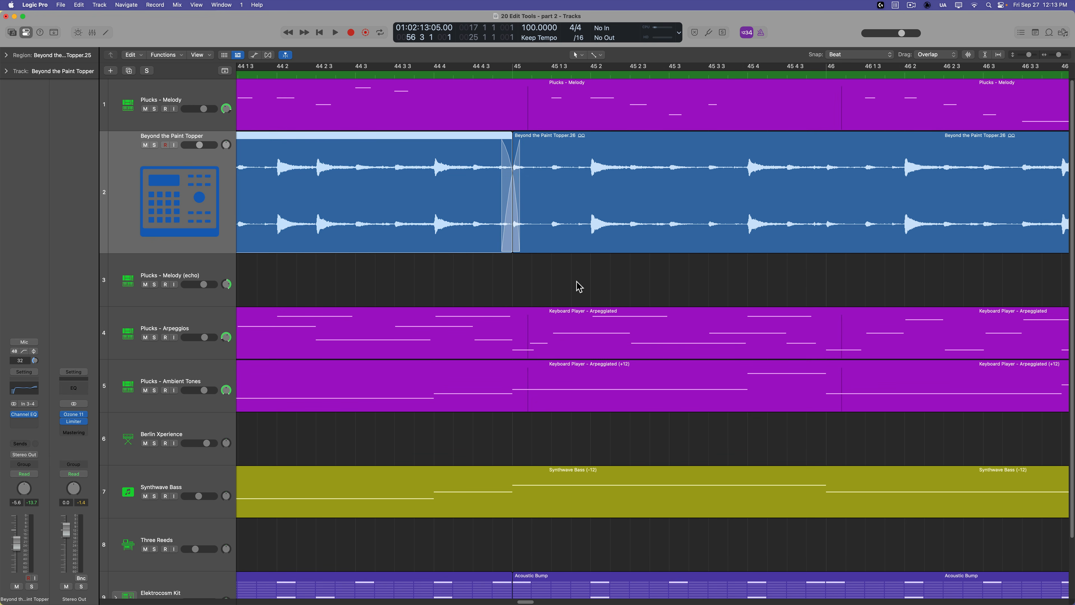
# - Assign the Marquee Tool as the secondary tool and add a fade-out from just after 56 3 at the end of Beyond the Paint Topper.28
pyautogui.hscroll(15, 696, 276)
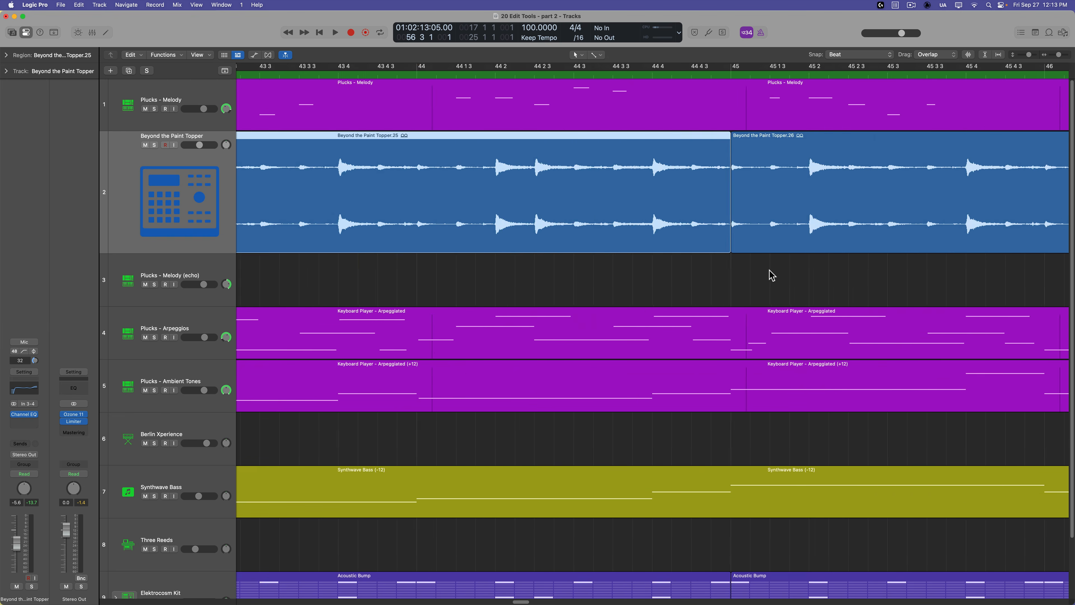
pyautogui.hscroll(20, 772, 275)
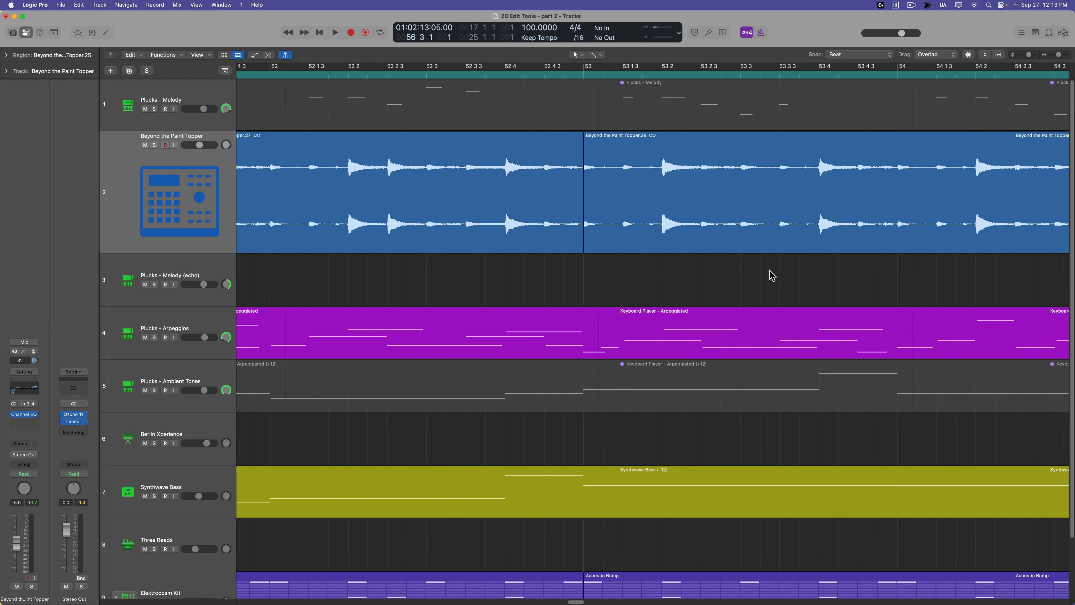
pyautogui.click(700, 196)
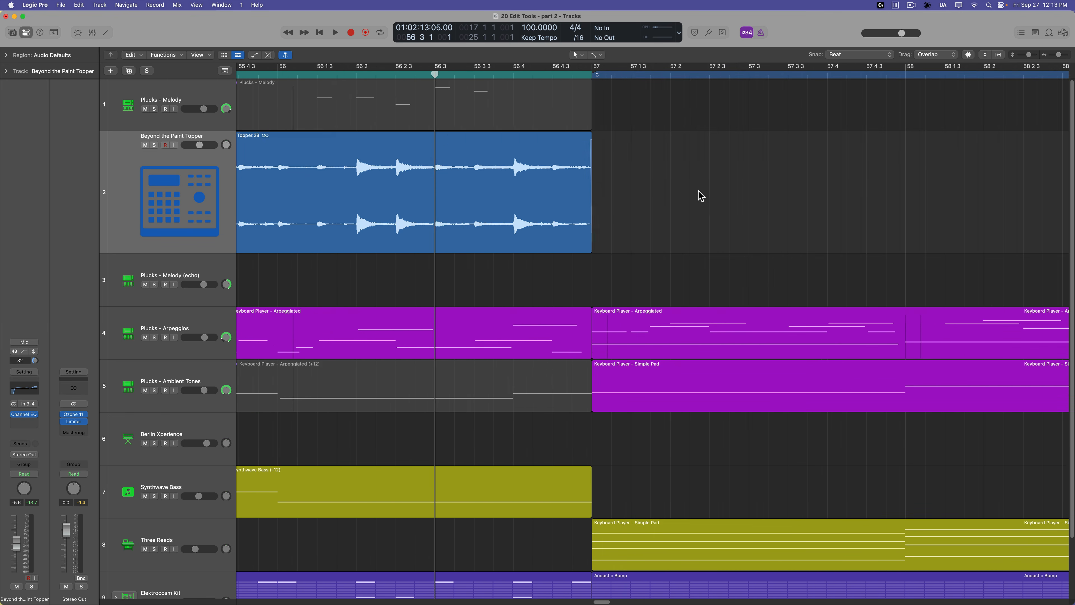
pyautogui.click(597, 55)
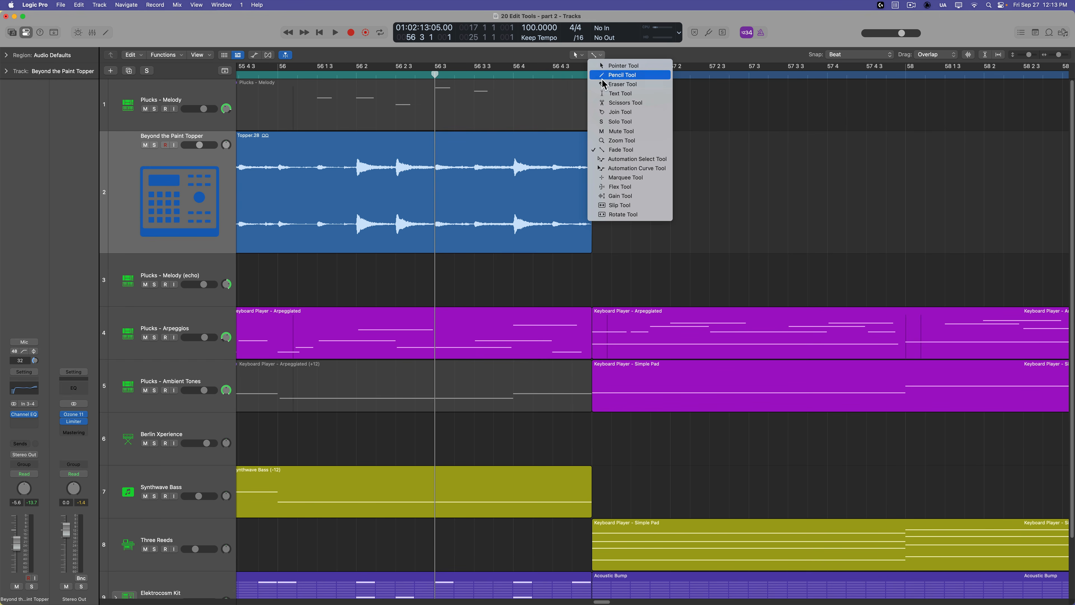
pyautogui.click(631, 181)
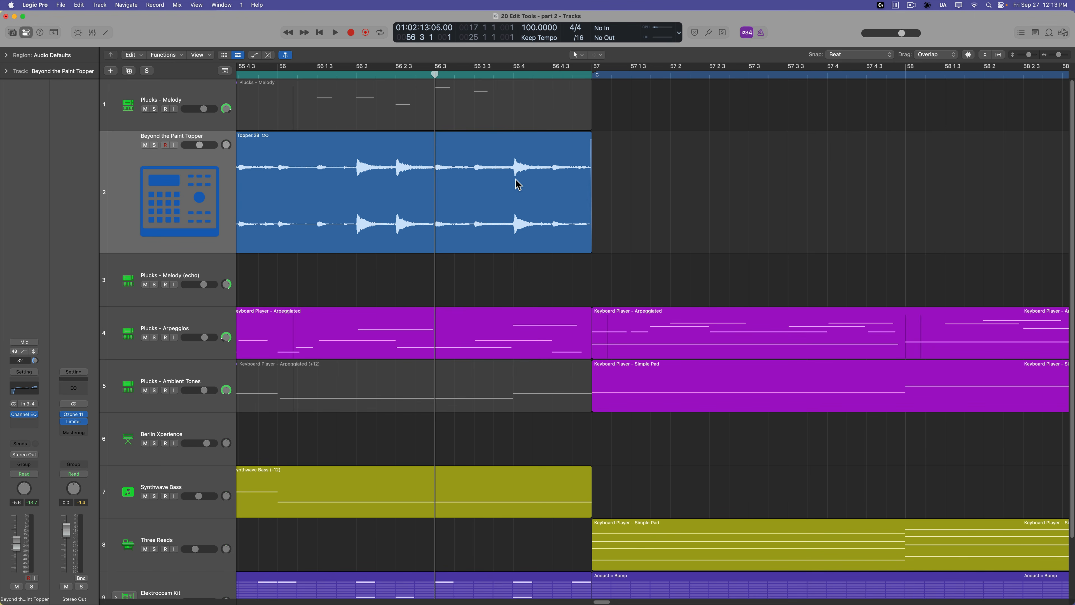
pyautogui.moveTo(452, 175); pyautogui.dragTo(691, 187)
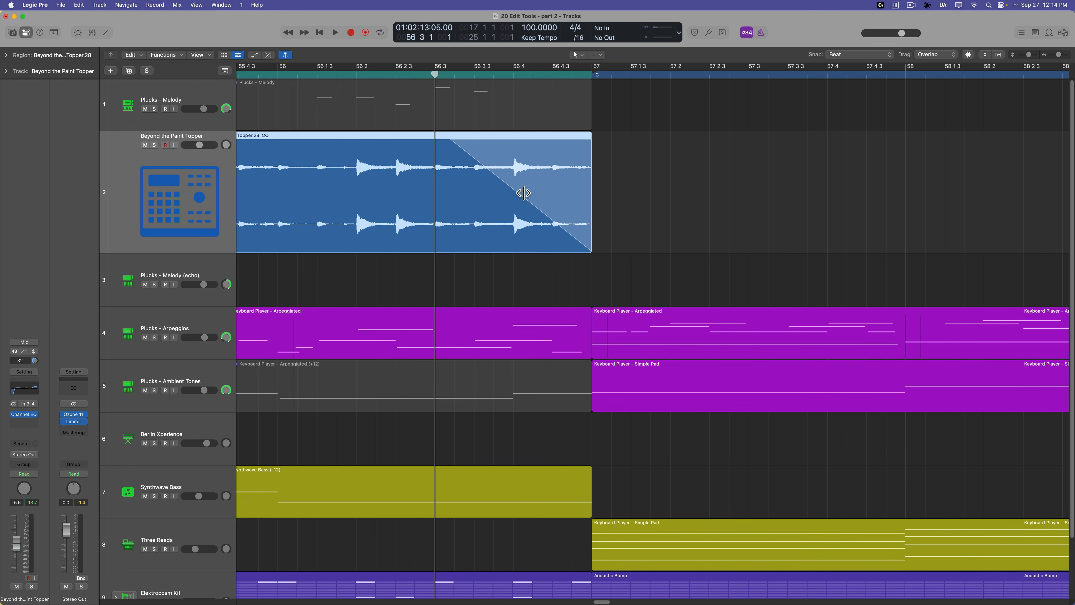
# - Shorten the Beyond the Paint Topper.28 fade-out slightly and reshape its curve, first bowing it inward and finally bowing it outward
pyautogui.moveTo(524, 194); pyautogui.dragTo(458, 150)
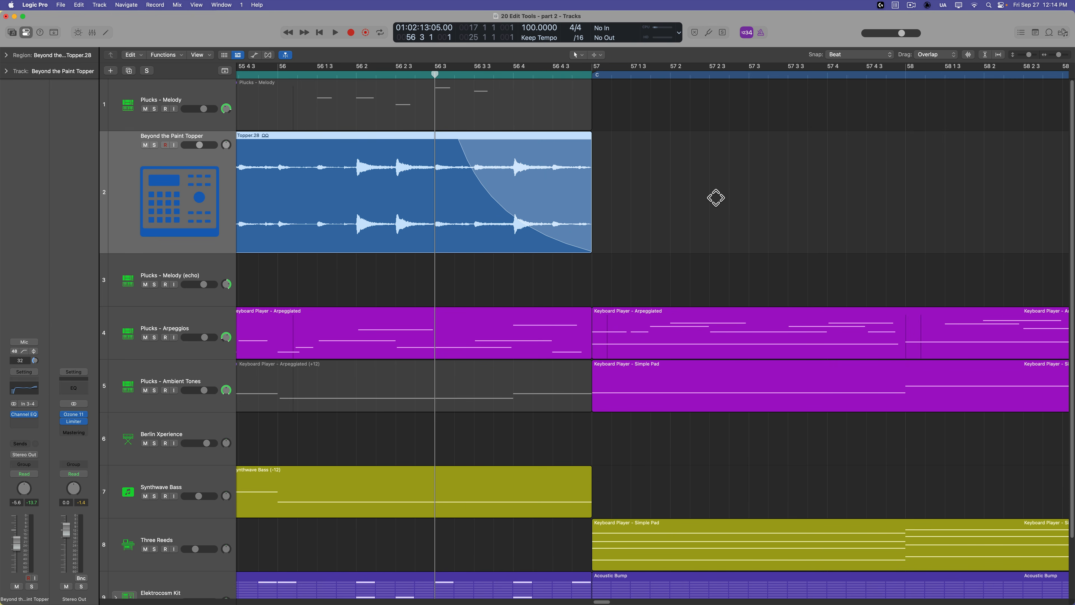
pyautogui.moveTo(506, 206); pyautogui.dragTo(537, 180)
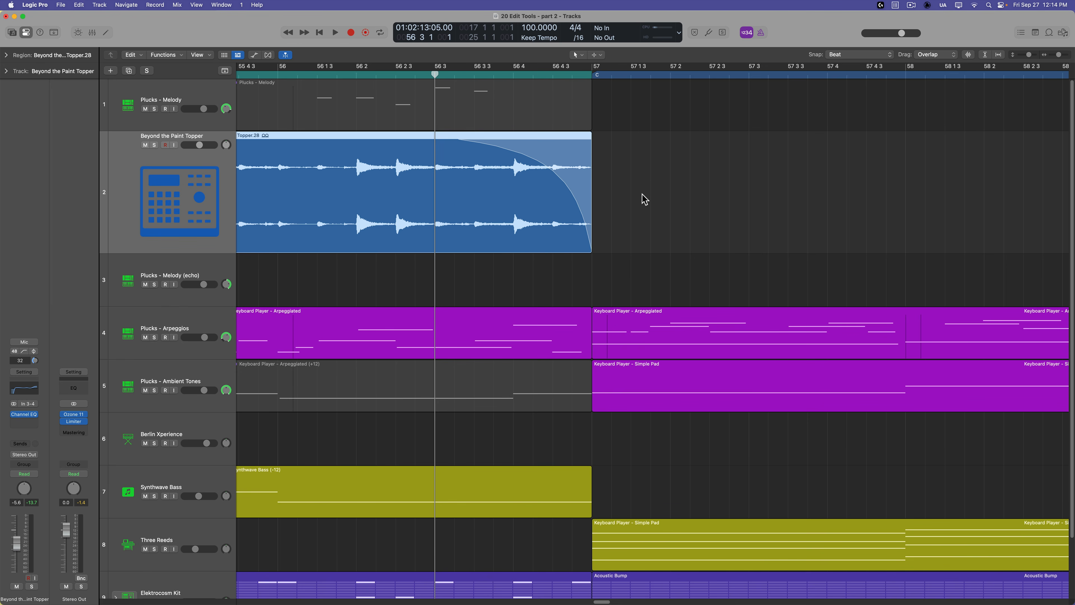
pyautogui.hscroll(-3, 644, 199)
pyautogui.hscroll(-15, 646, 200)
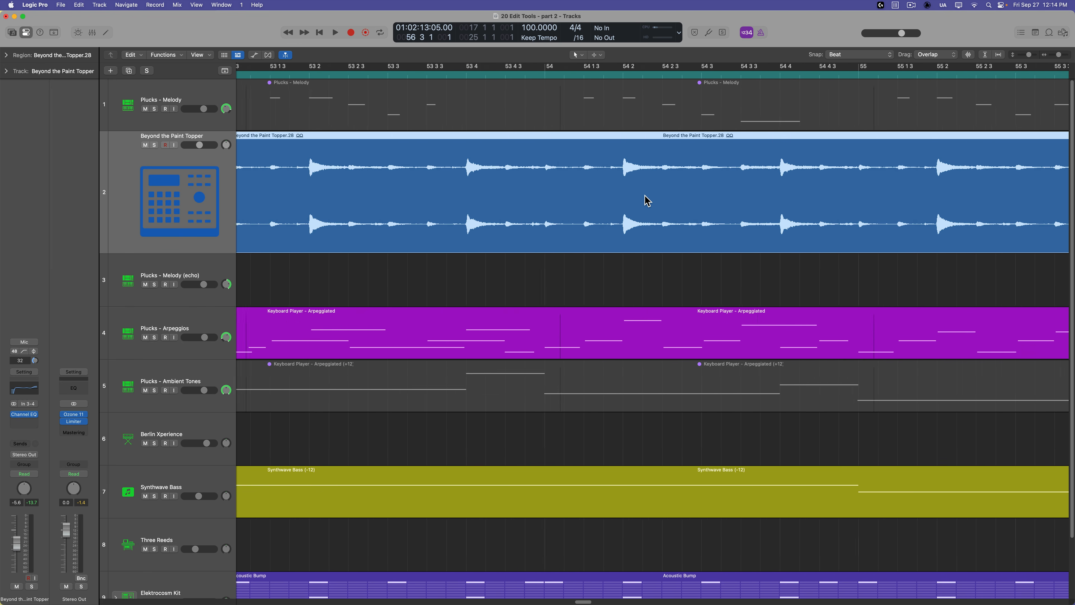
# - Create a short crossfade at bar 53 between the Beyond the Paint Topper.27 and Beyond the Paint Topper.28 regions
pyautogui.click(836, 278)
pyautogui.moveTo(771, 189); pyautogui.dragTo(794, 191)
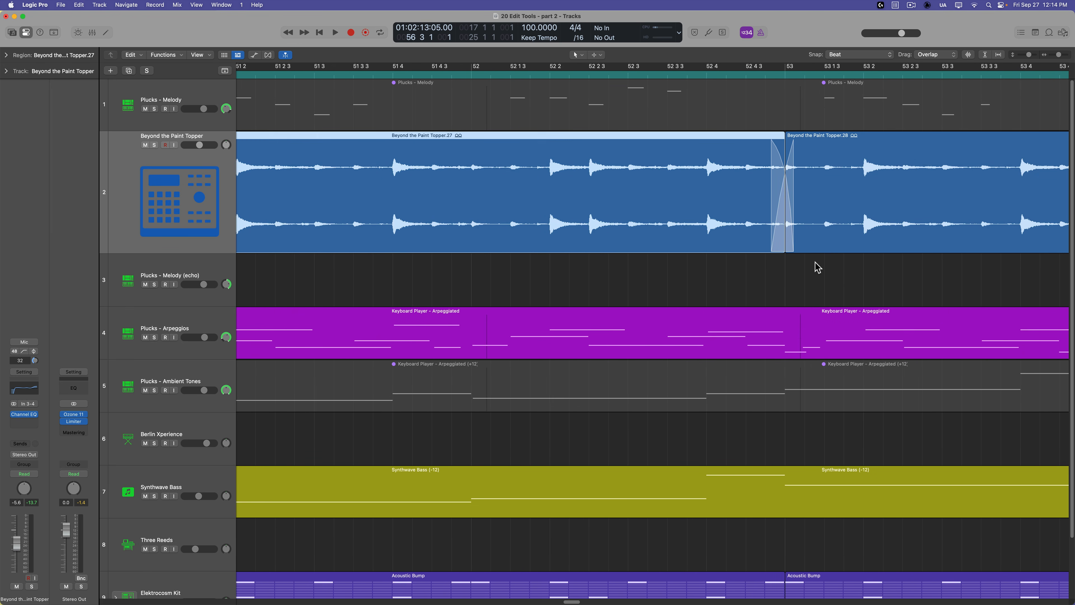
pyautogui.click(805, 277)
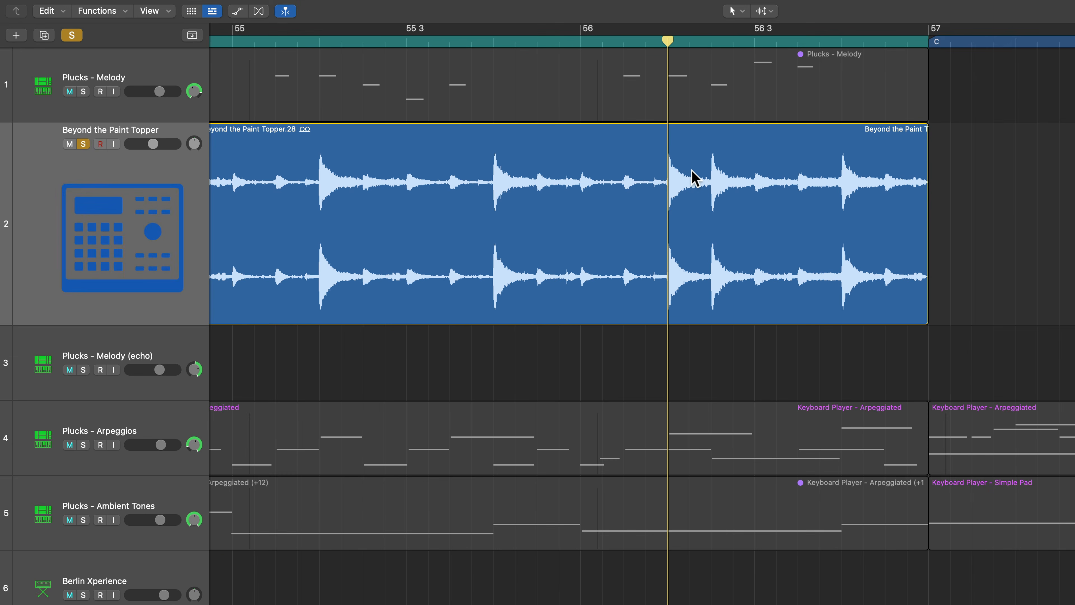
# - Draw a fade-out from just after 56 2 to the end of Beyond the Paint Topper.28, then remove the region's fades
pyautogui.moveTo(558, 162); pyautogui.dragTo(796, 174)
pyautogui.moveTo(1057, 192); pyautogui.dragTo(1054, 193)
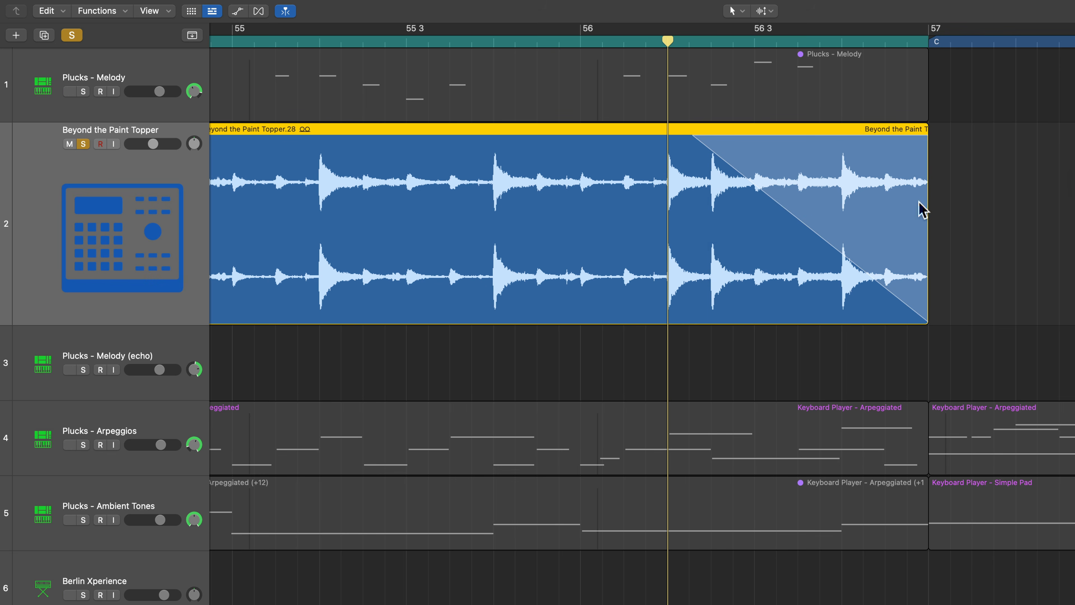
pyautogui.rightClick(801, 177)
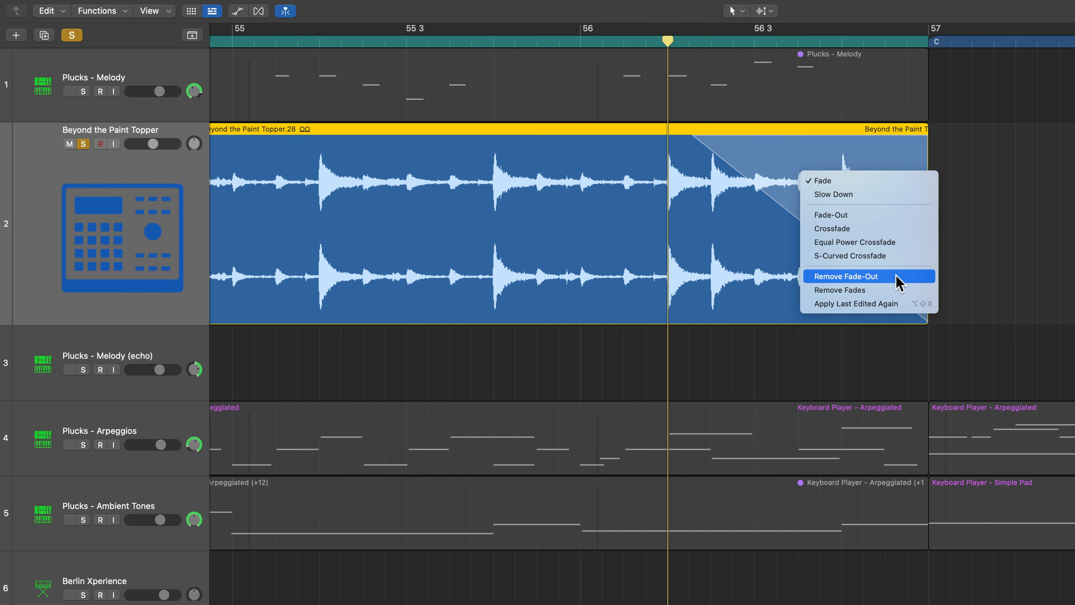
pyautogui.click(896, 293)
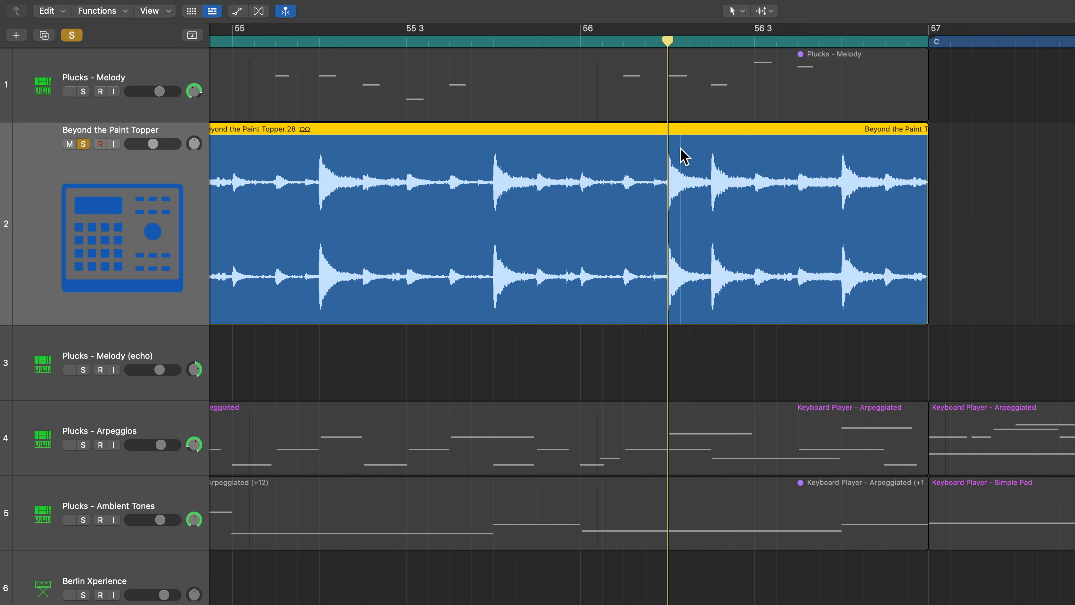
# - Add a fade-out from just after 56 2 on Beyond the Paint Topper.28 as a Slow Down, and play it from 55 3
pyautogui.moveTo(681, 149); pyautogui.dragTo(1018, 193)
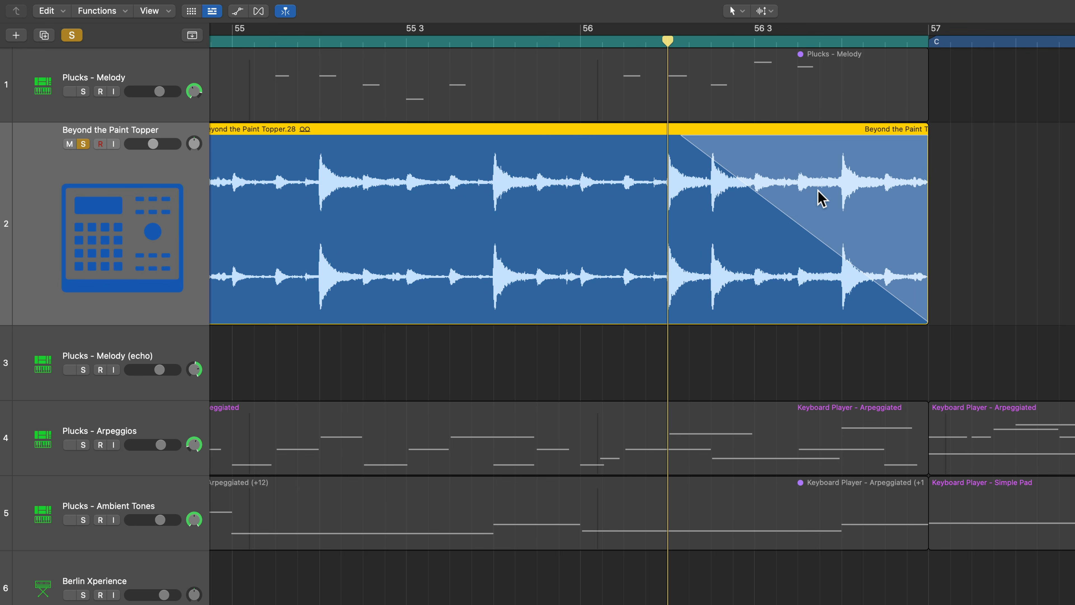
pyautogui.rightClick(810, 172)
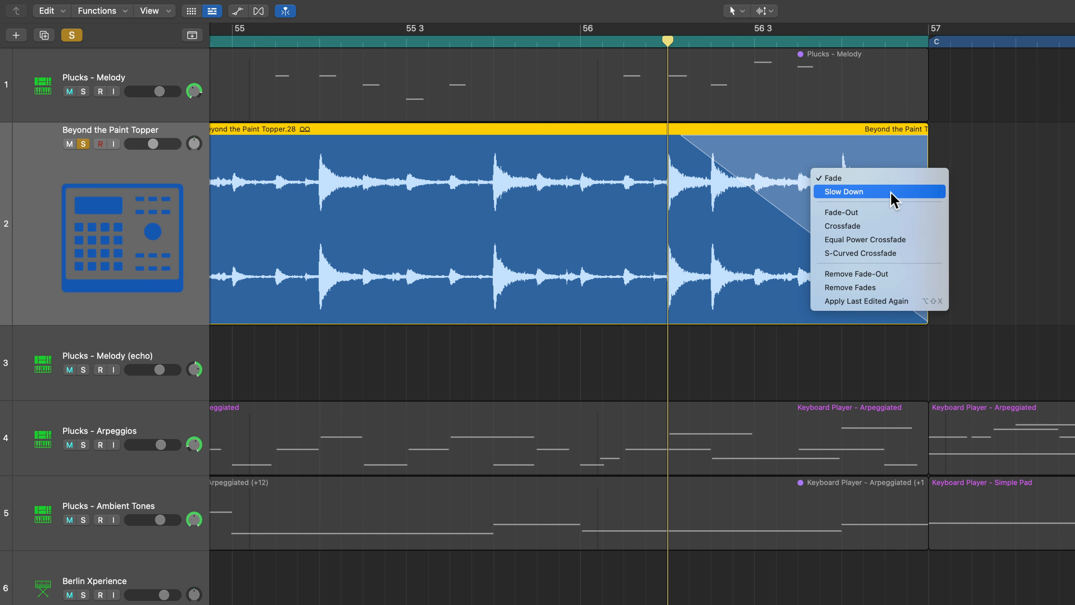
pyautogui.click(910, 193)
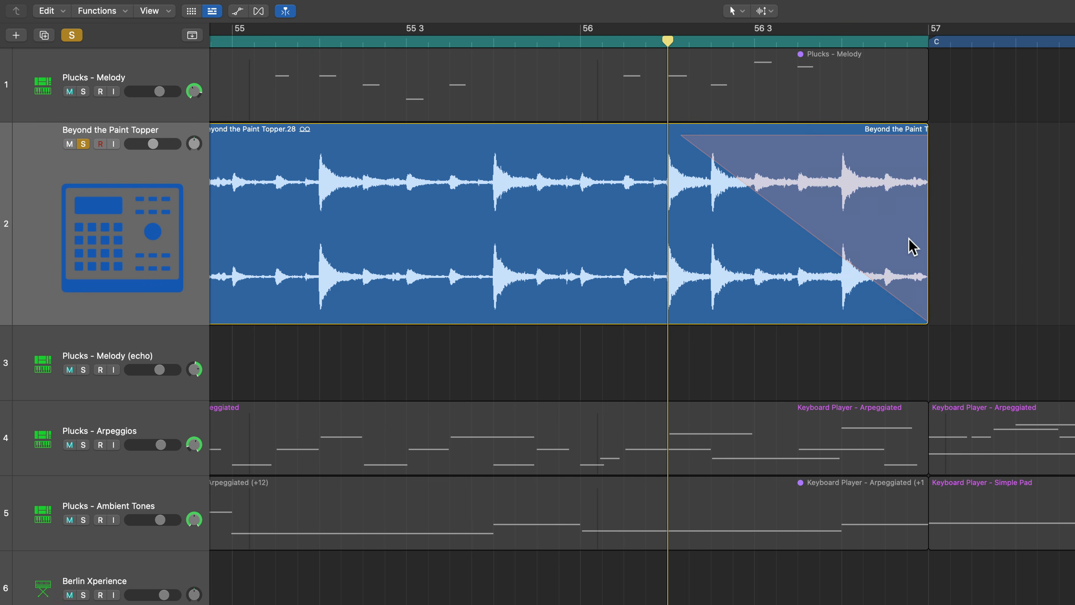
pyautogui.click(393, 42)
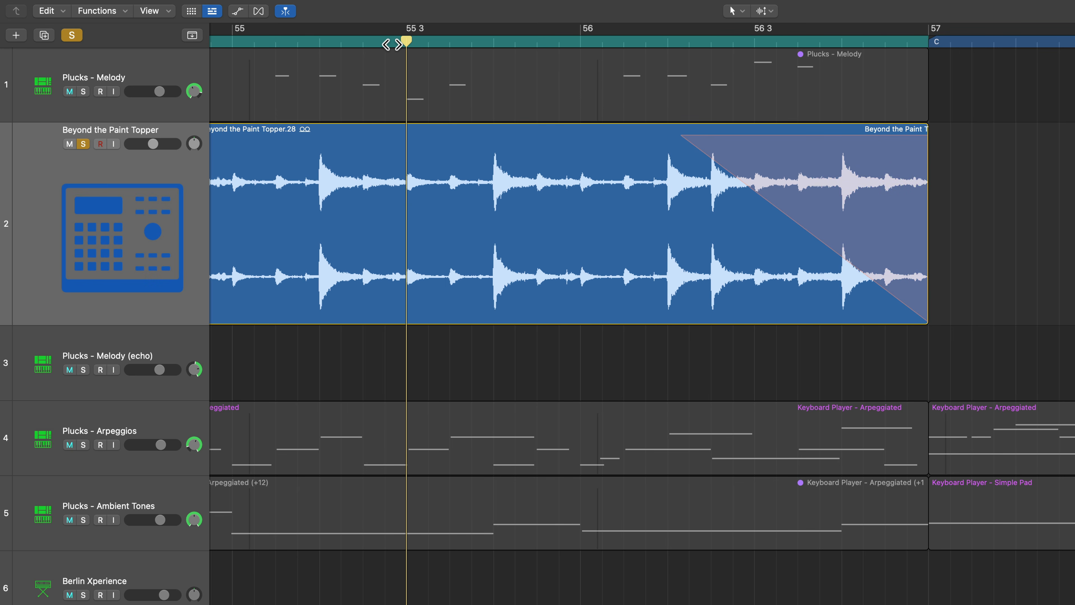
pyautogui.press('space')
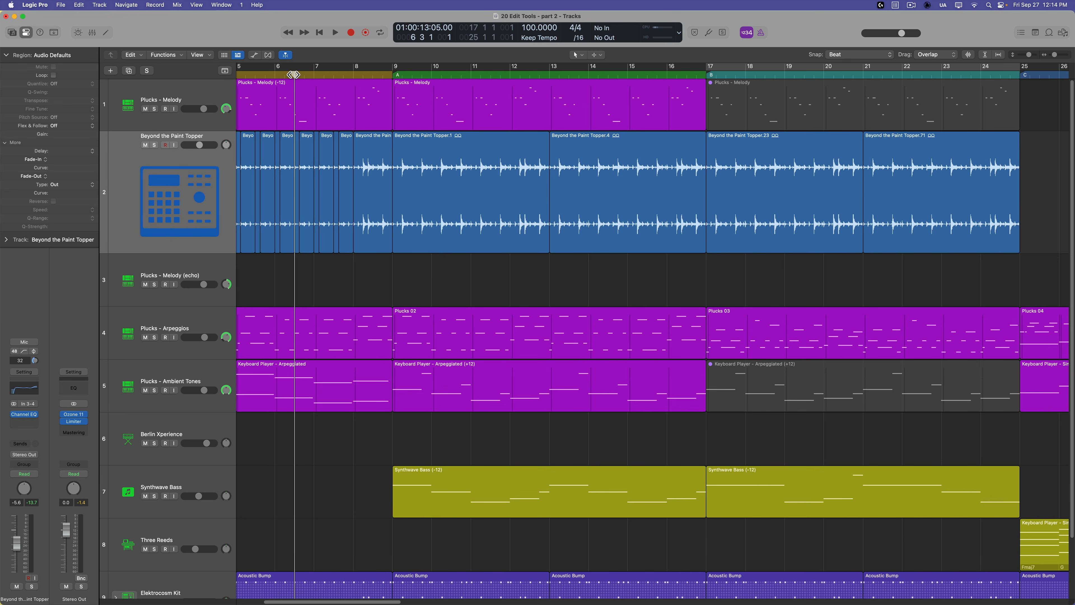
# - Select all Beyond the Paint Topper regions between bars 5 and 25, and place the playhead at 4 2
pyautogui.hscroll(-3, 283, 98)
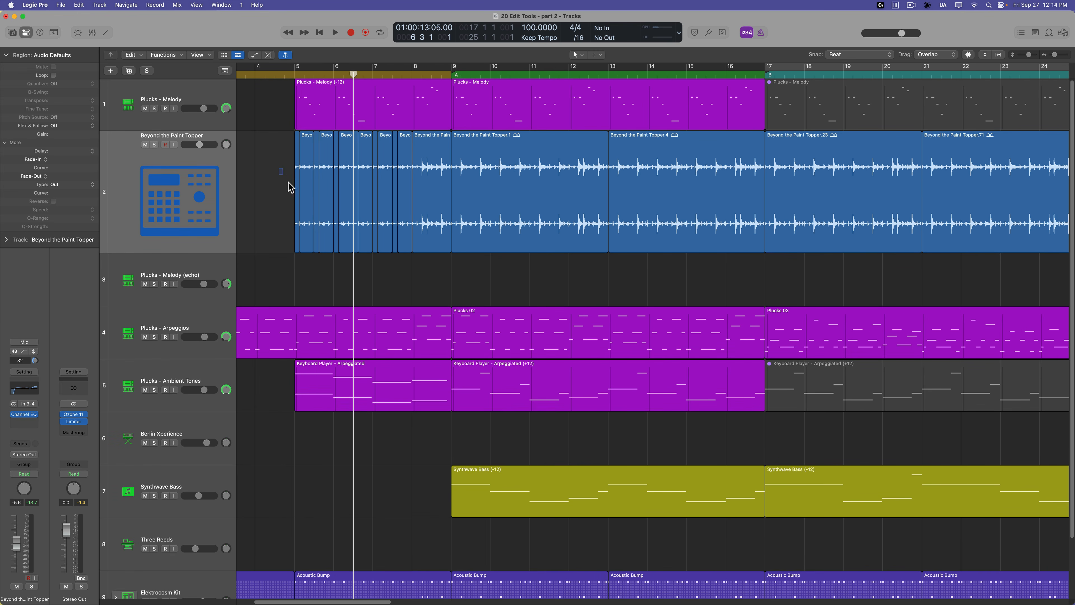
pyautogui.moveTo(279, 168); pyautogui.dragTo(405, 212)
pyautogui.click(419, 279)
pyautogui.moveTo(279, 184); pyautogui.dragTo(509, 269)
pyautogui.press('super+Left')
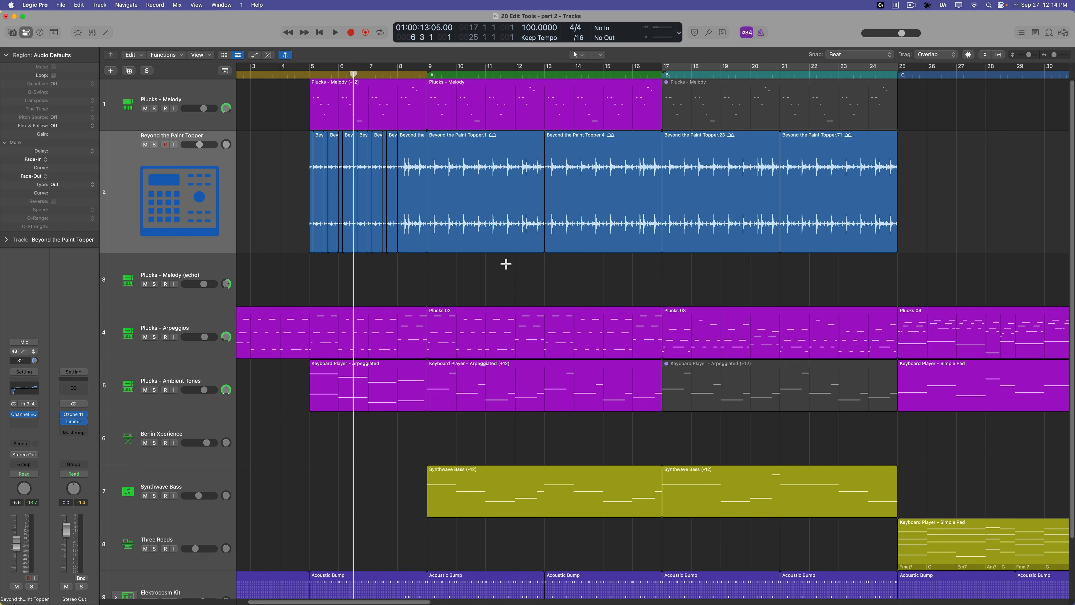
pyautogui.scroll(-1, 923, 198)
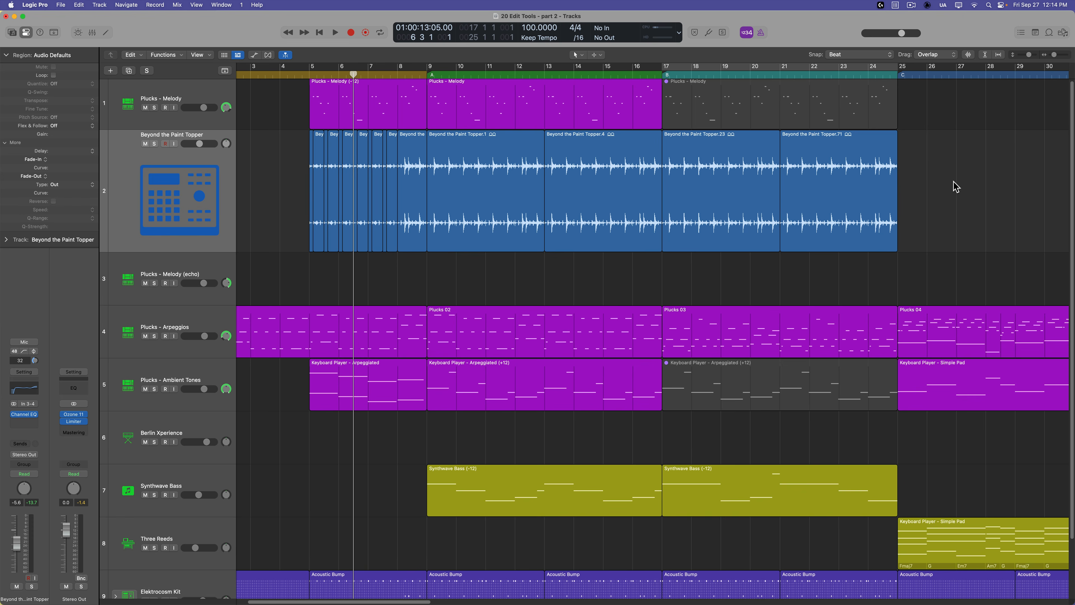
pyautogui.moveTo(956, 187); pyautogui.dragTo(286, 182)
pyautogui.click(288, 73)
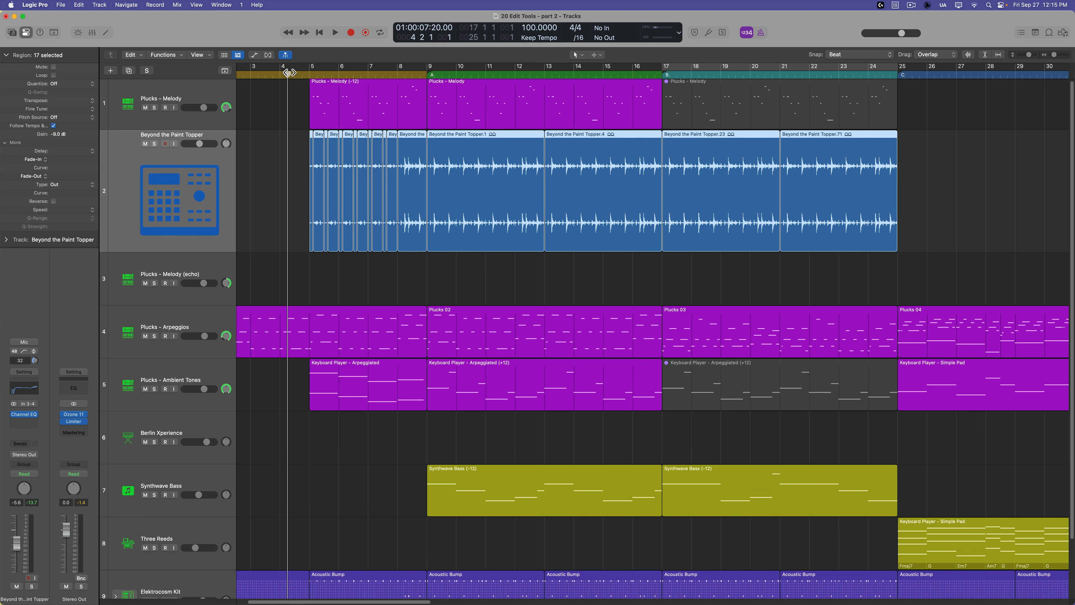
# - Show the Inspector's Region parameters with the additional fade settings expanded for the selected regions
pyautogui.click(26, 34)
pyautogui.click(26, 34)
pyautogui.click(6, 56)
pyautogui.click(7, 58)
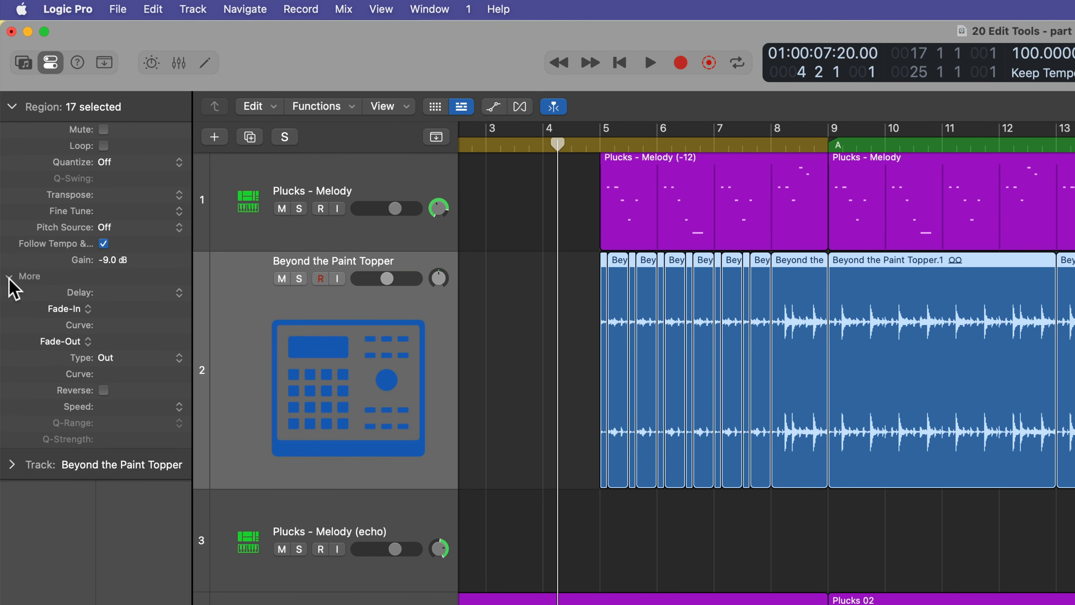
pyautogui.click(5, 143)
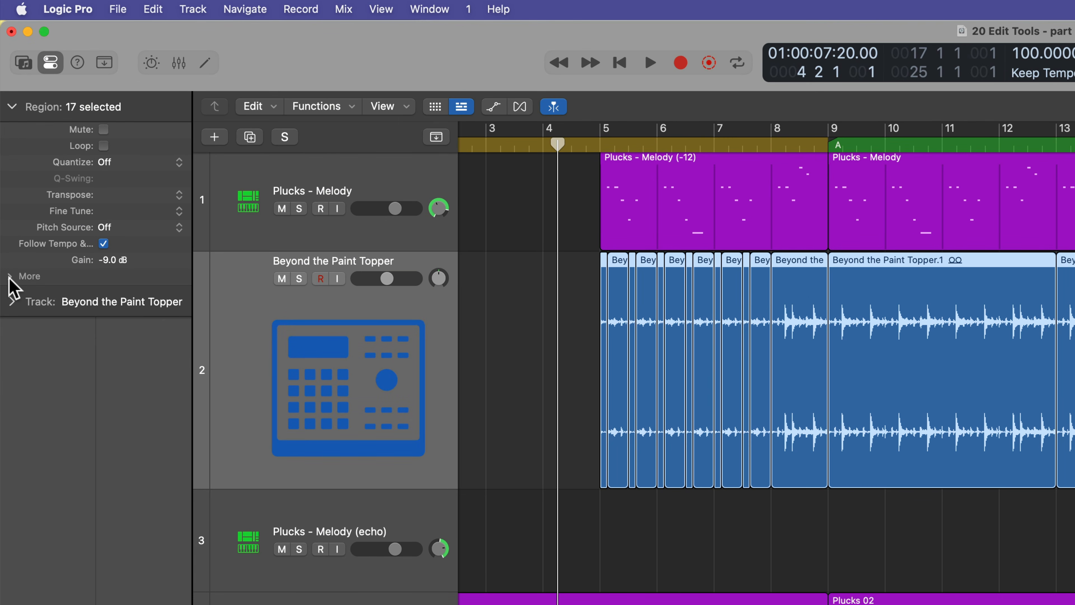
pyautogui.click(10, 276)
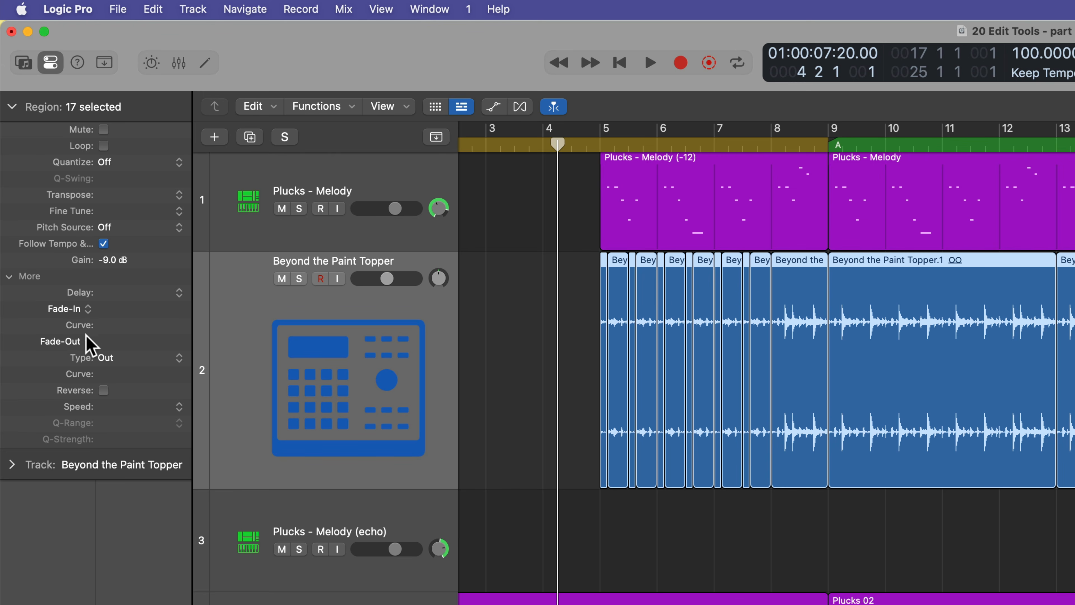
# - Try a Fade-In of 250 and a Fade-Out of 332 on the selected regions, and undo both changes
pyautogui.moveTo(141, 314); pyautogui.dragTo(141, 293)
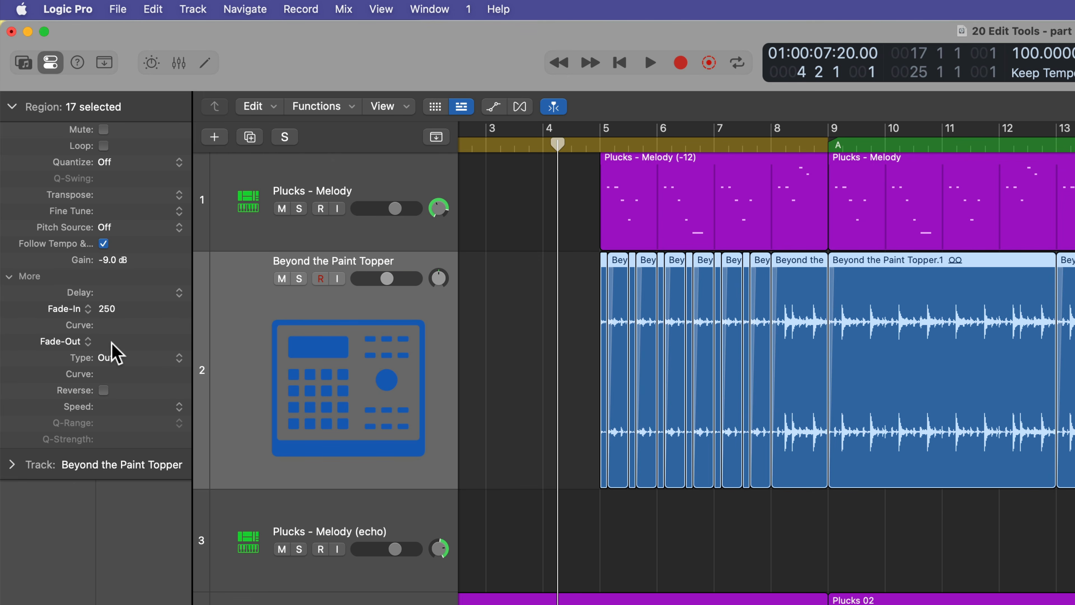
pyautogui.moveTo(113, 346); pyautogui.dragTo(142, 341)
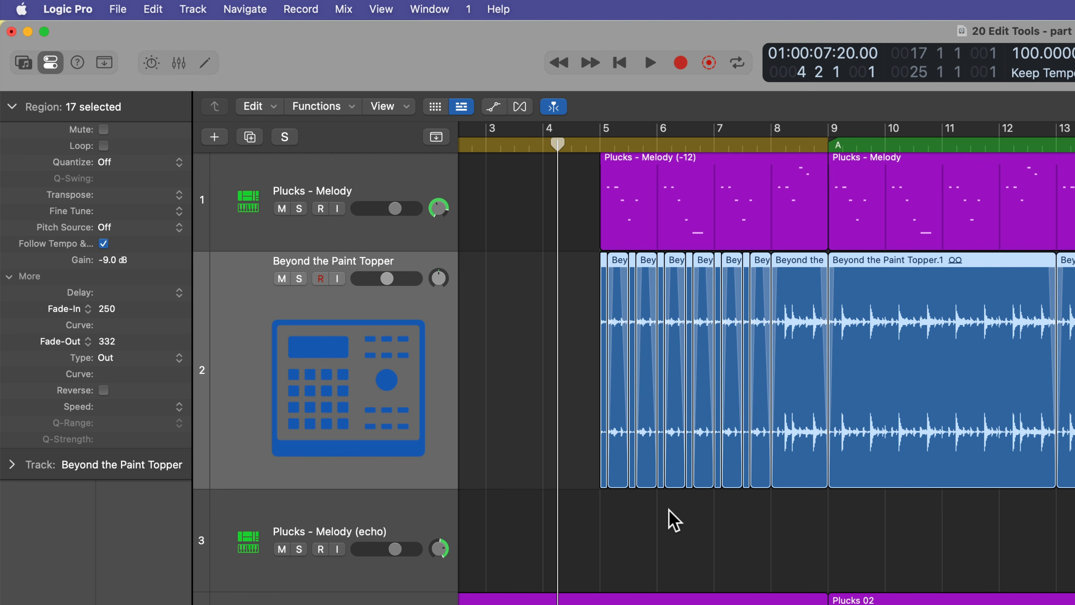
pyautogui.press('super+z')
pyautogui.press('super+z')
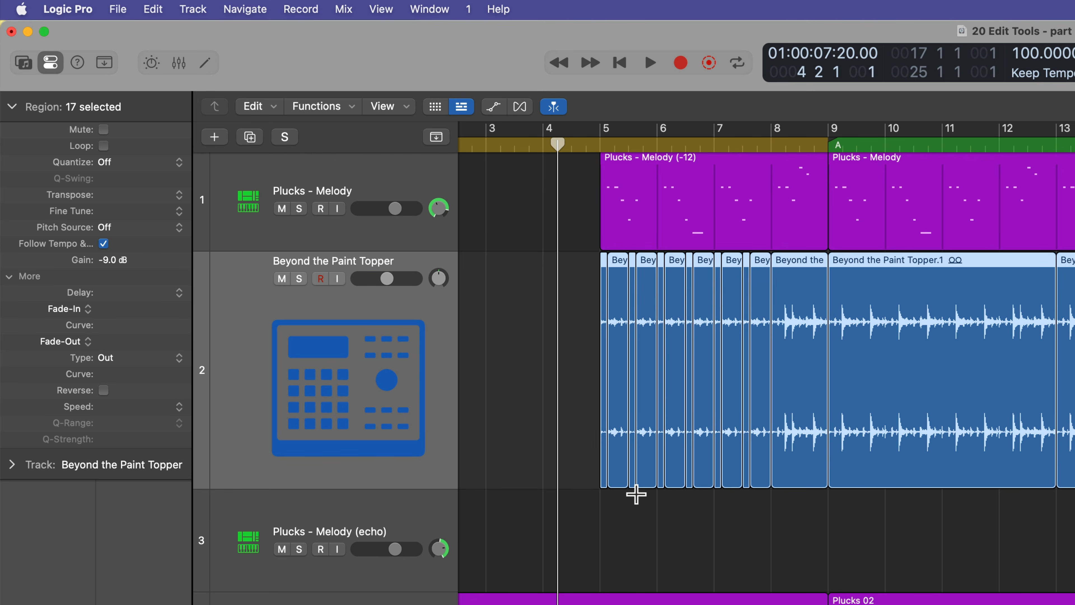
# - Set the selected regions' fade-out type to X (Crossfade) with a Fade-Out value of 8
pyautogui.scroll(8, 637, 495)
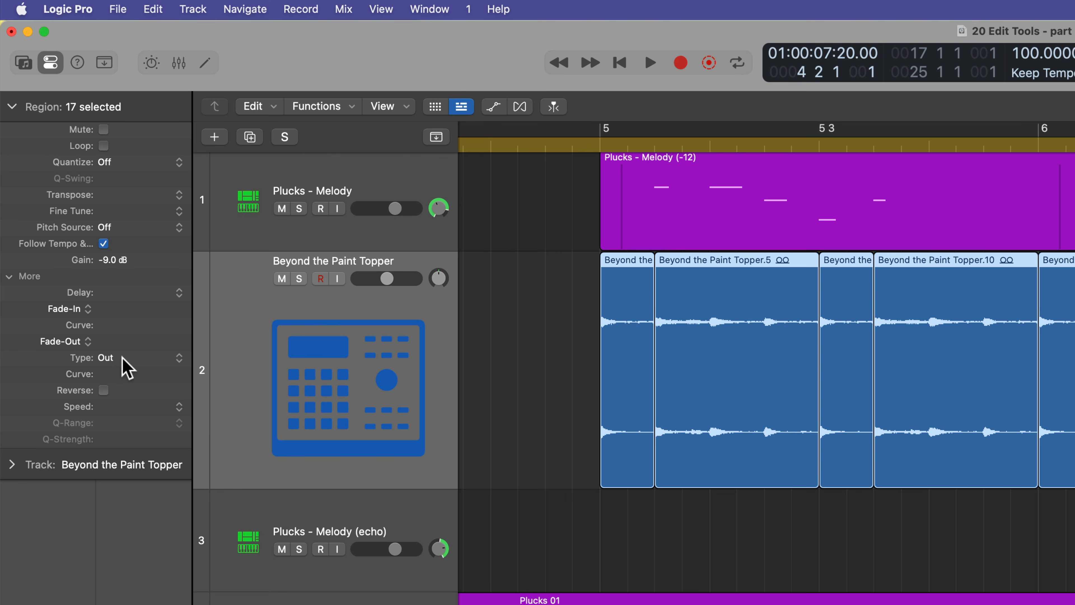
pyautogui.click(126, 358)
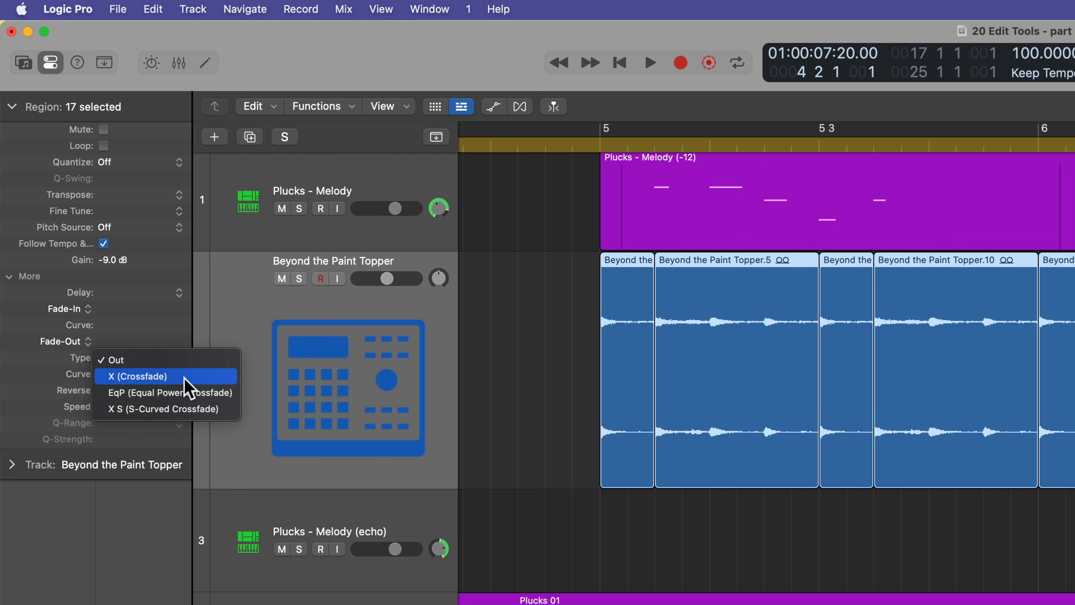
pyautogui.click(182, 376)
pyautogui.doubleClick(129, 340)
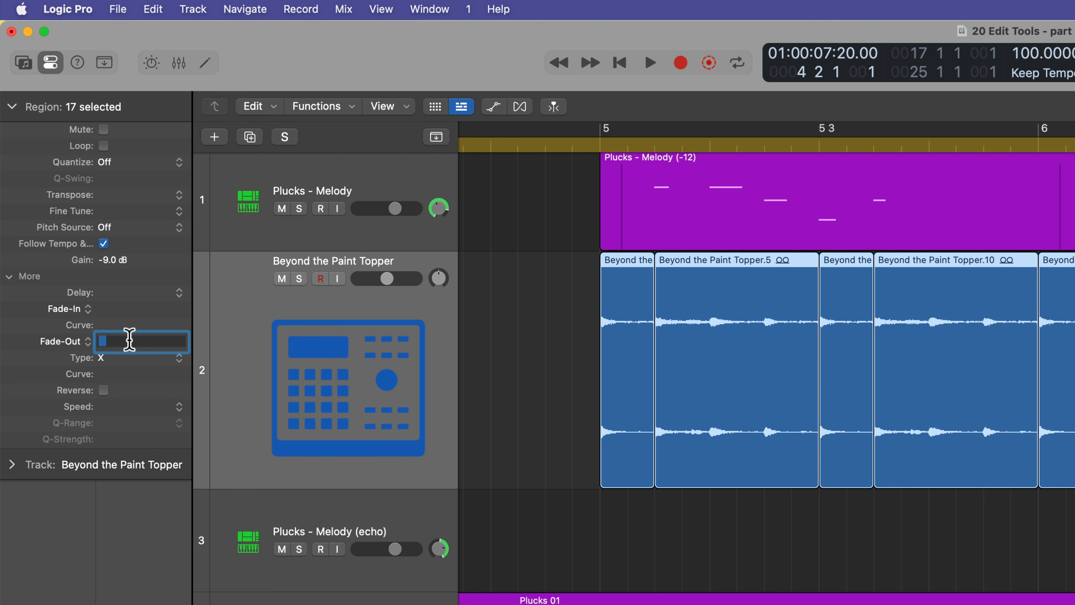
pyautogui.write('8')
pyautogui.press('Return')
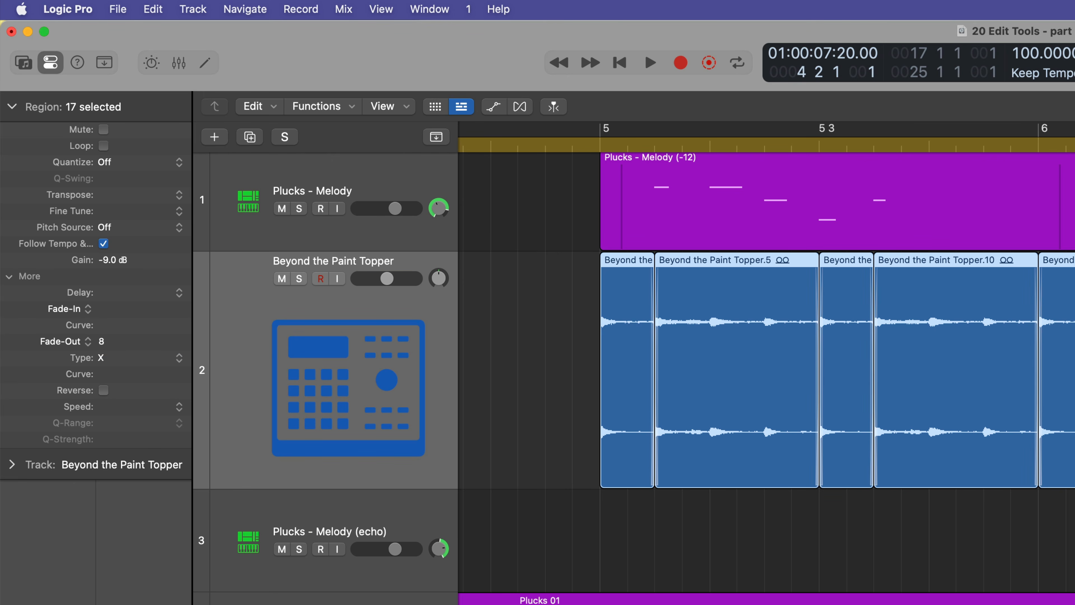
# - Place the playhead at bar 5, examine the crossfades between the Beyond the Paint Topper regions through bar 7, and clear the selection
pyautogui.click(653, 144)
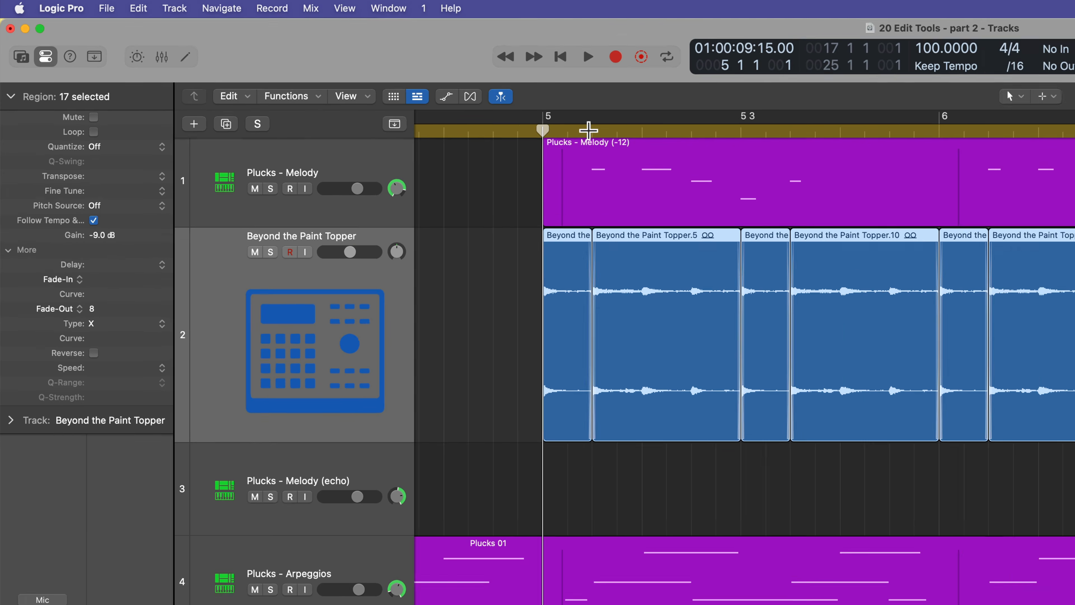
pyautogui.press('super+Right')
pyautogui.press('super+Right')
pyautogui.press('super+Right')
pyautogui.press('super+Right')
pyautogui.press('super+Right')
pyautogui.press('super+Right')
pyautogui.hscroll(8, 736, 381)
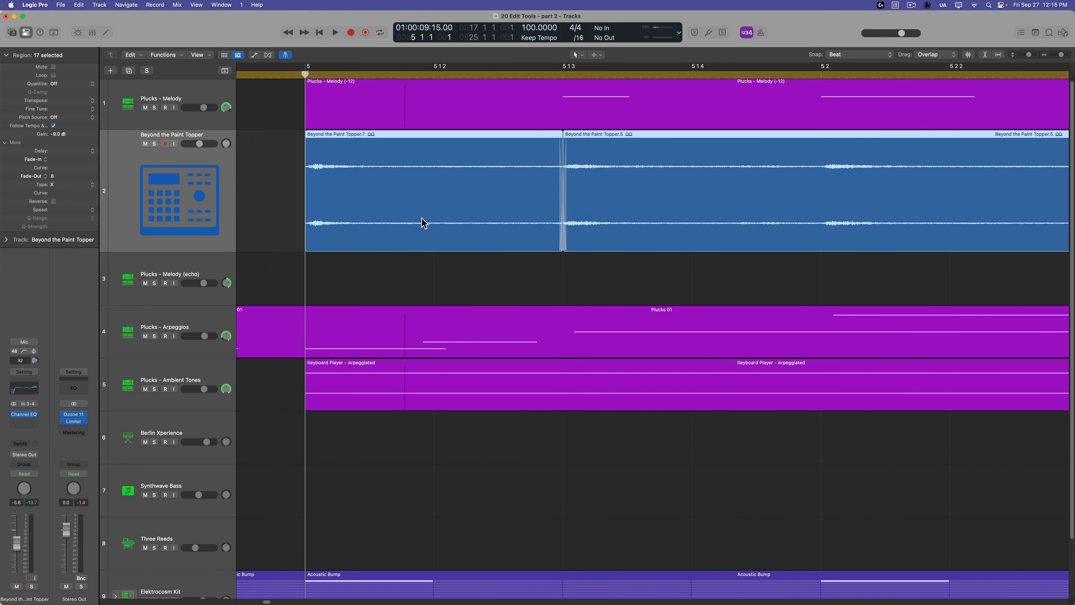
pyautogui.hscroll(15, 419, 223)
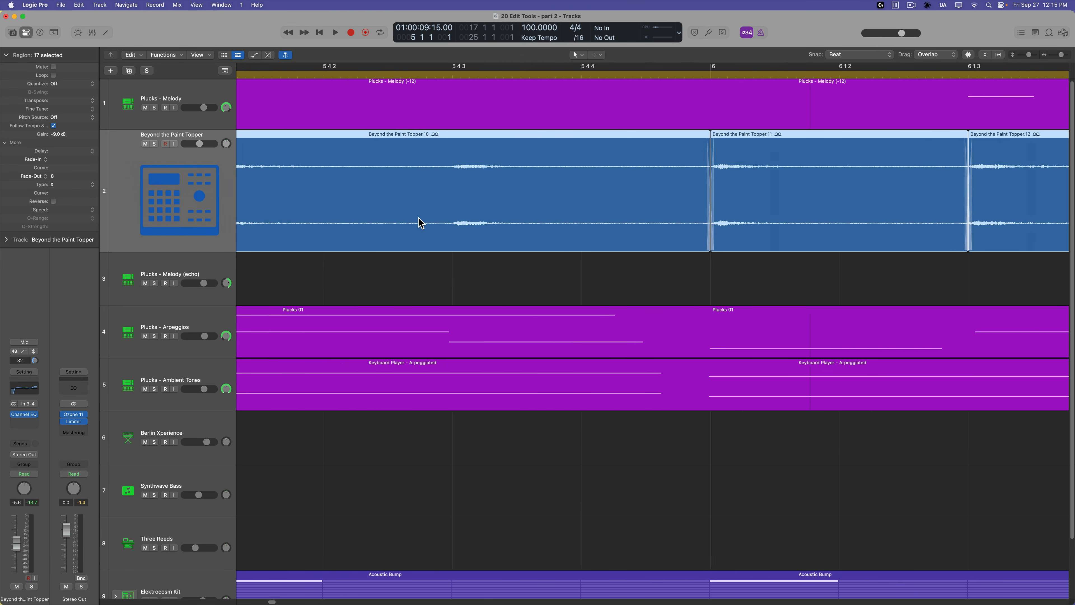
pyautogui.hscroll(15, 419, 222)
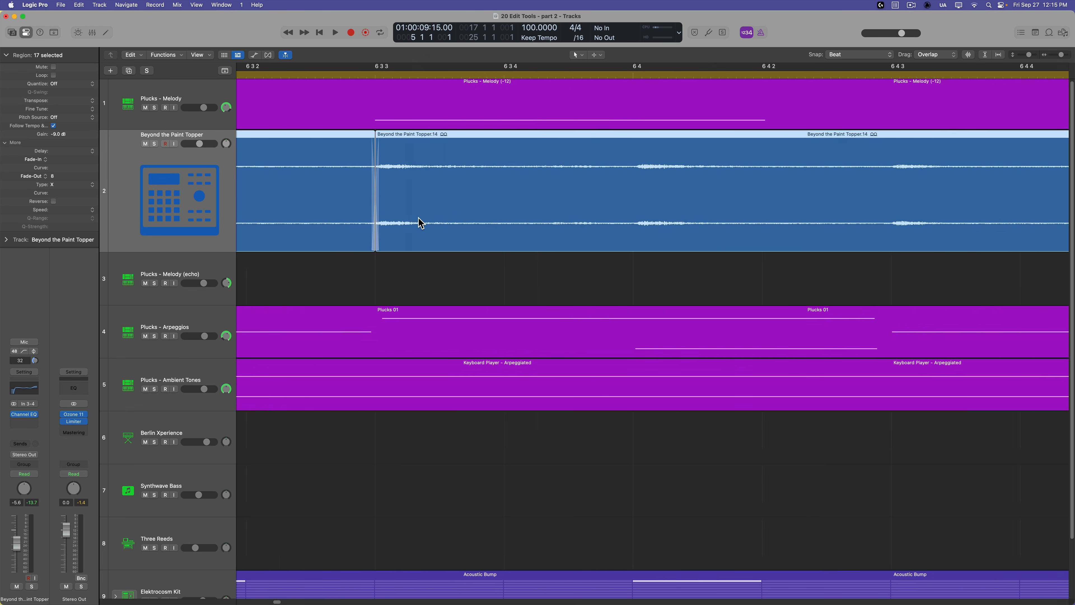
pyautogui.click(572, 290)
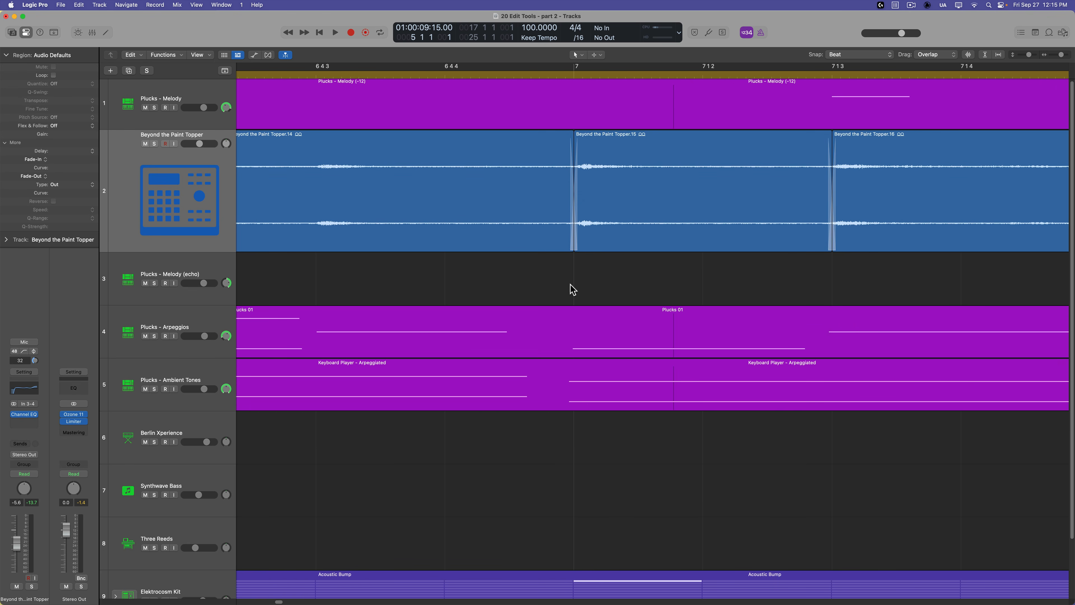
# - Select the four Beyond the Paint Topper regions between bars 41 and 57 and apply X (Crossfade) fades to them
pyautogui.press('z')
pyautogui.moveTo(593, 184); pyautogui.dragTo(876, 186)
pyautogui.click(63, 189)
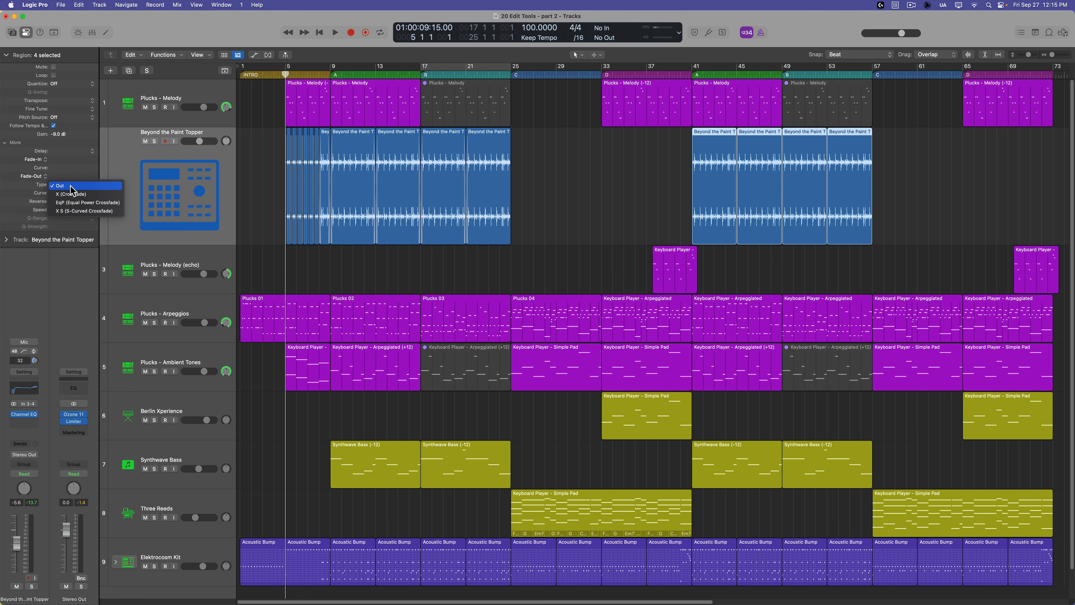
pyautogui.click(68, 192)
pyautogui.doubleClick(63, 175)
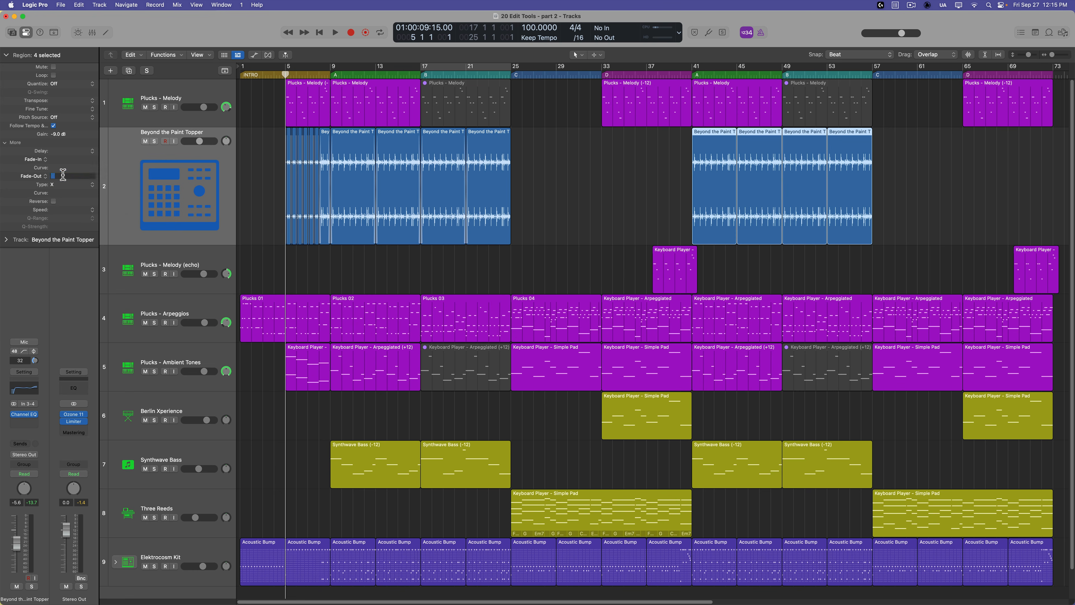
pyautogui.click(548, 175)
# - Assign the Fade Tool as the secondary tool and increase the height of the Plucks - Melody track
pyautogui.click(598, 55)
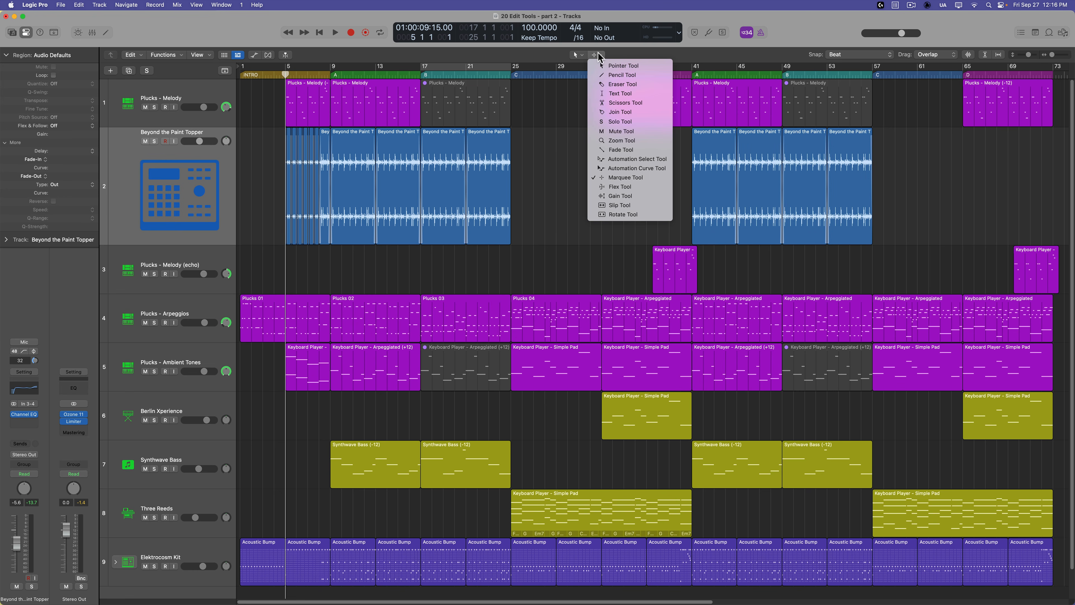
pyautogui.click(644, 151)
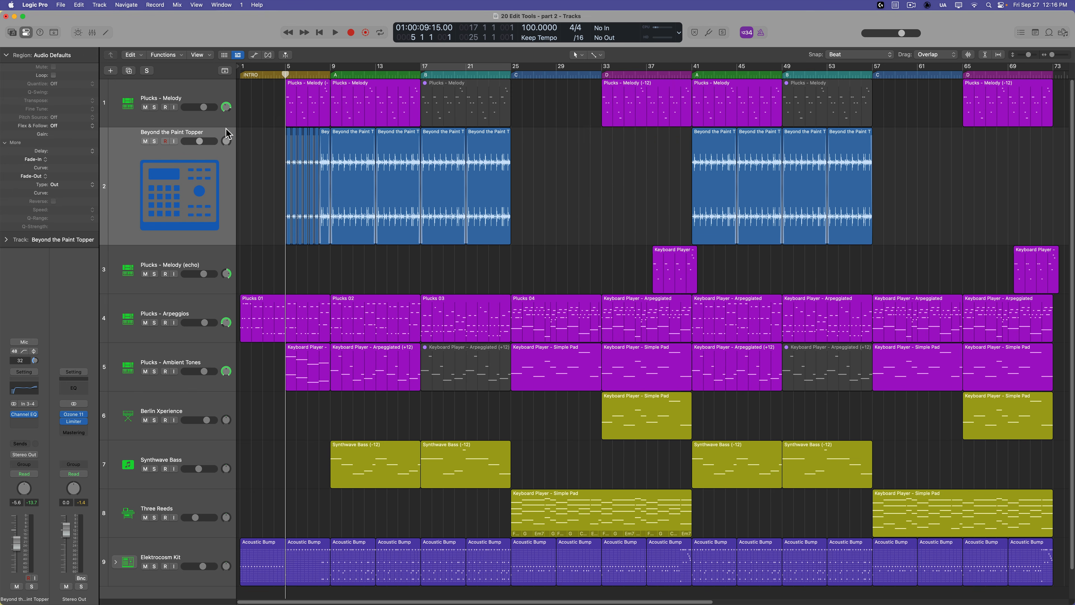
pyautogui.moveTo(225, 133); pyautogui.dragTo(220, 216)
# - Place the playhead in bar 22, look over the Plucks - Melody regions back to bar 5, and briefly select the Plucks - Melody (-12) region
pyautogui.click(486, 77)
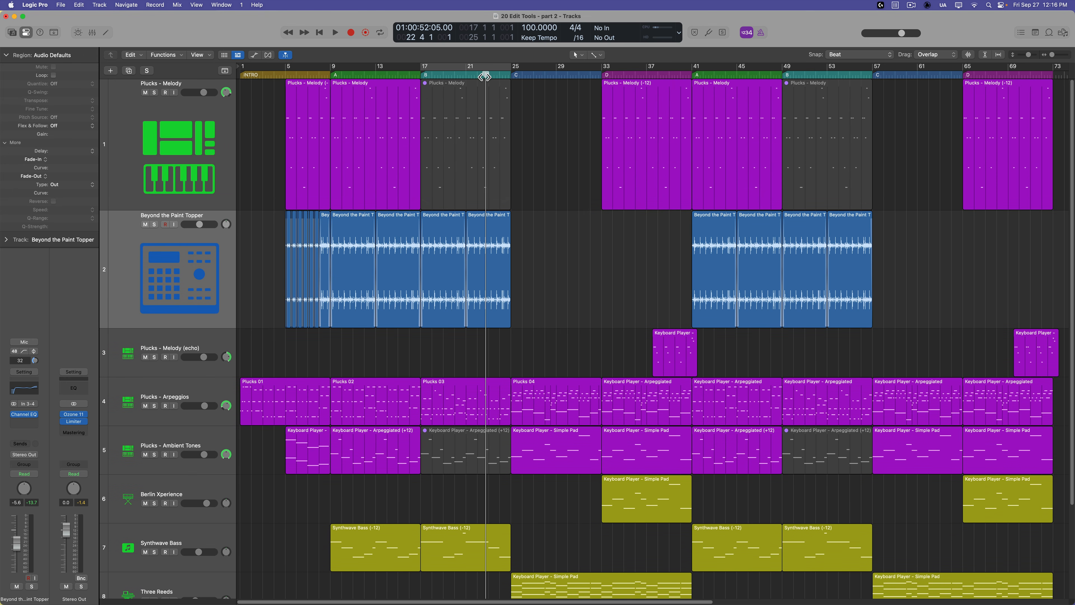
pyautogui.press('super+Right')
pyautogui.press('super+Right')
pyautogui.press('super+Right')
pyautogui.press('super+Right')
pyautogui.hscroll(-14, 478, 72)
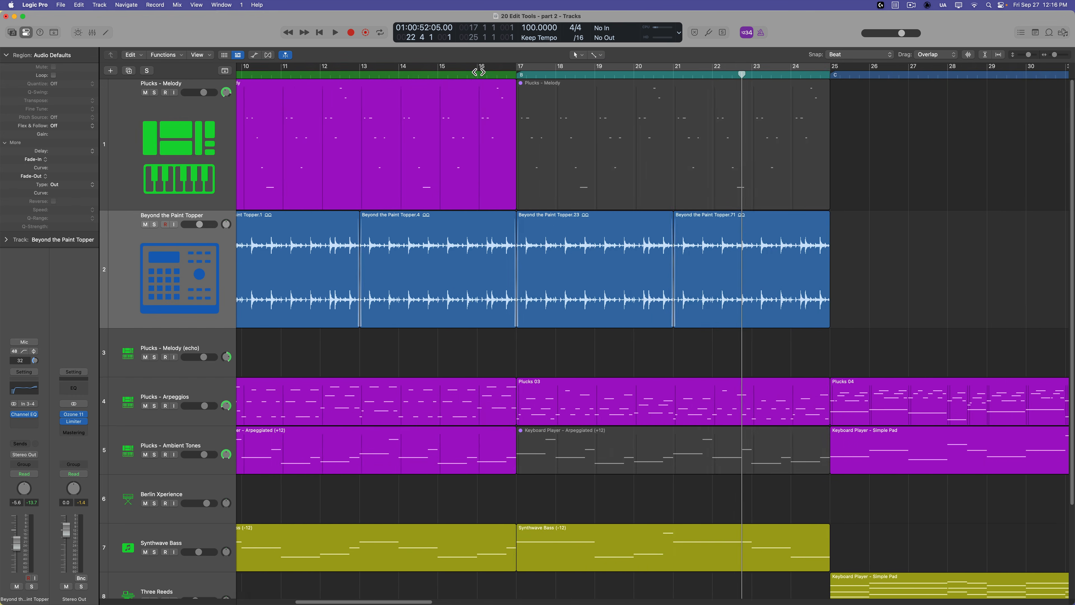
pyautogui.click(440, 125)
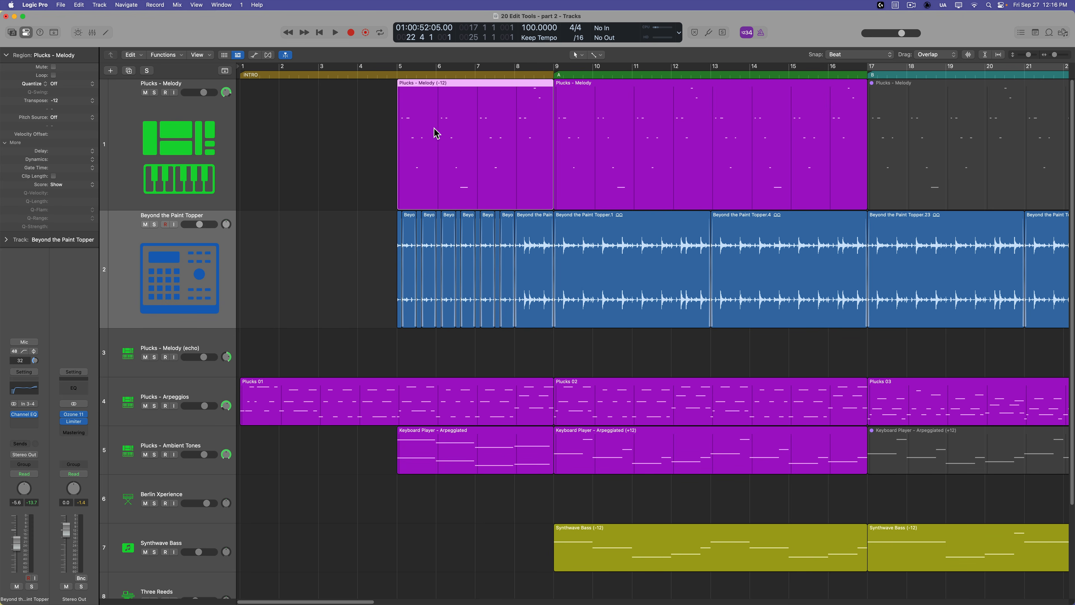
pyautogui.click(368, 127)
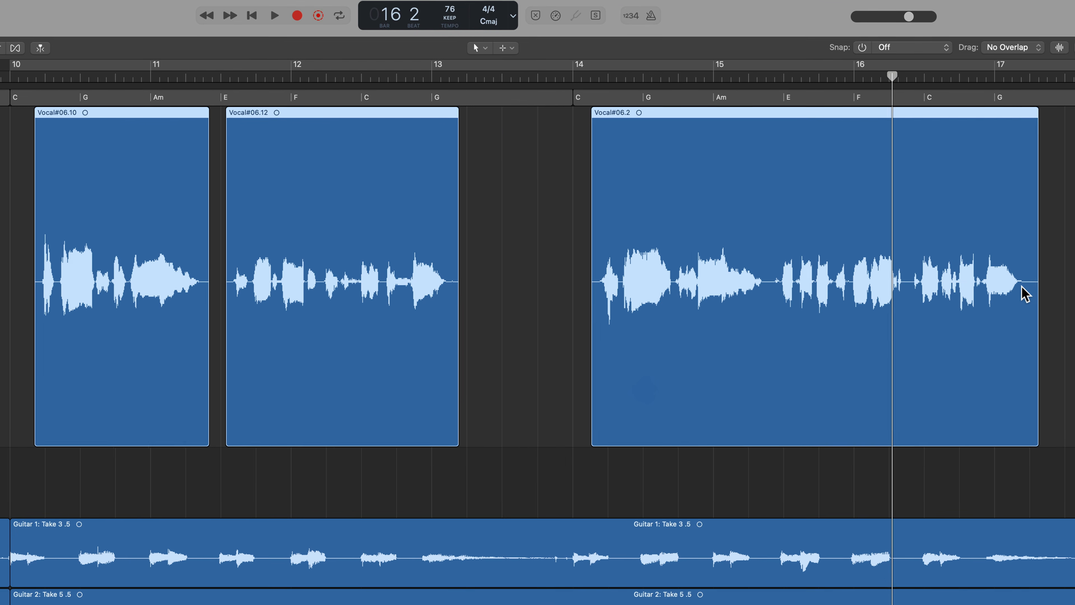
# - Draw fade-outs of about 256 and fade-ins of about 176 on the three selected vocal regions together, and clear the selection
pyautogui.moveTo(946, 224); pyautogui.dragTo(965, 224)
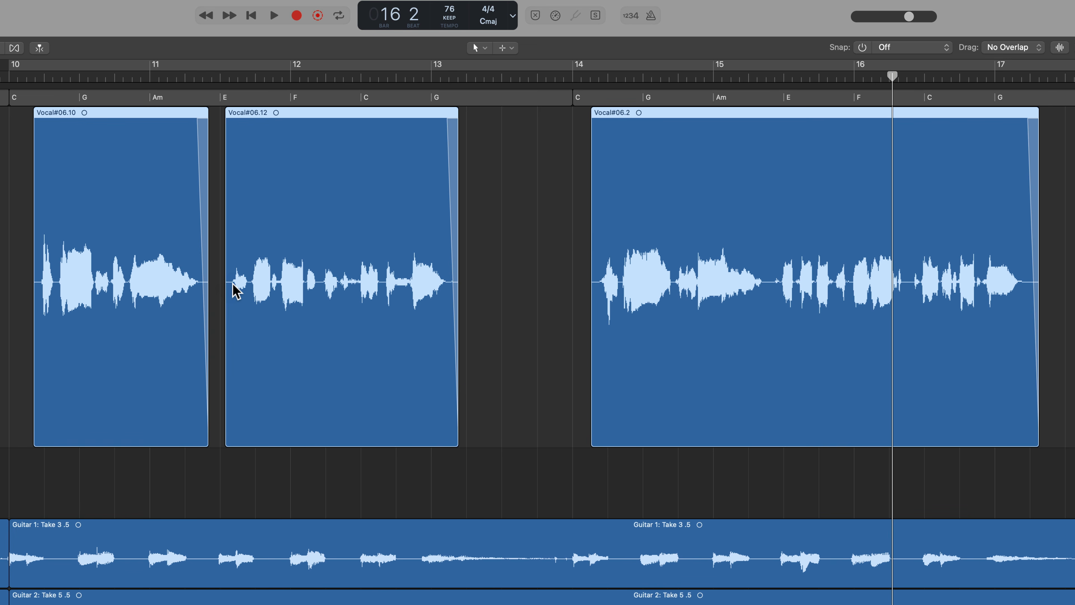
pyautogui.moveTo(240, 281); pyautogui.dragTo(221, 283)
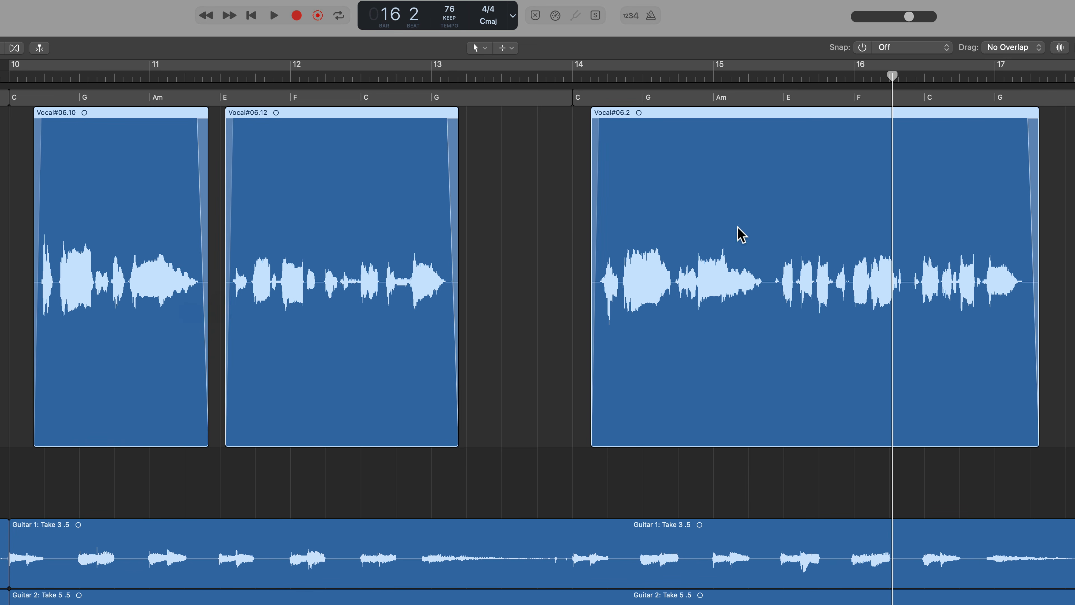
pyautogui.click(544, 292)
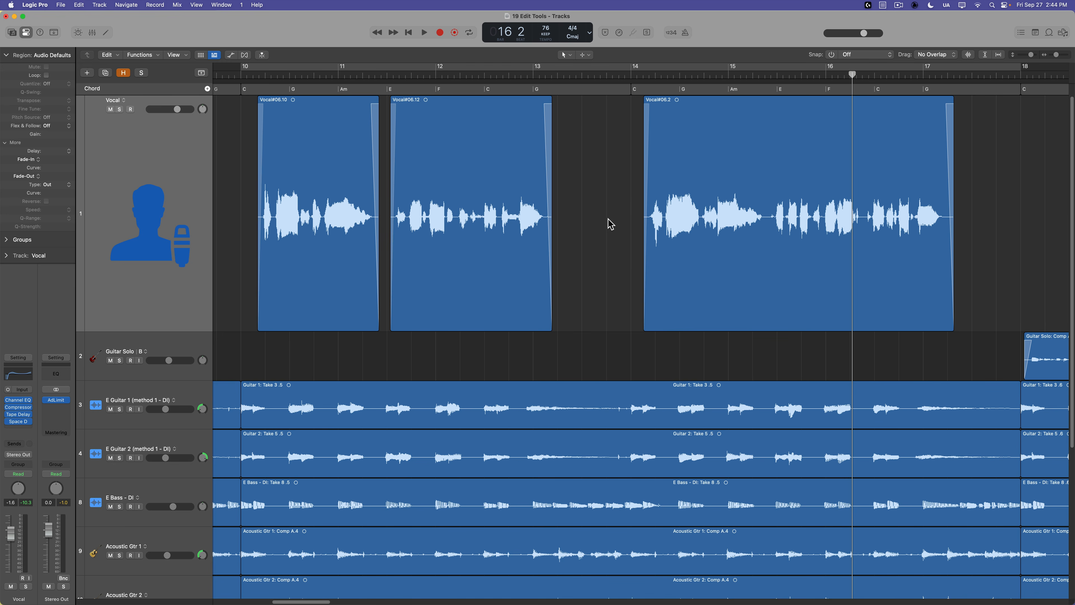
# - Select the adjoining electric guitar, bass and acoustic guitar regions around bar 10 and draw a short crossfade across their shared boundary
pyautogui.hscroll(-5, 407, 338)
pyautogui.scroll(-5, 407, 338)
pyautogui.moveTo(343, 234); pyautogui.dragTo(434, 464)
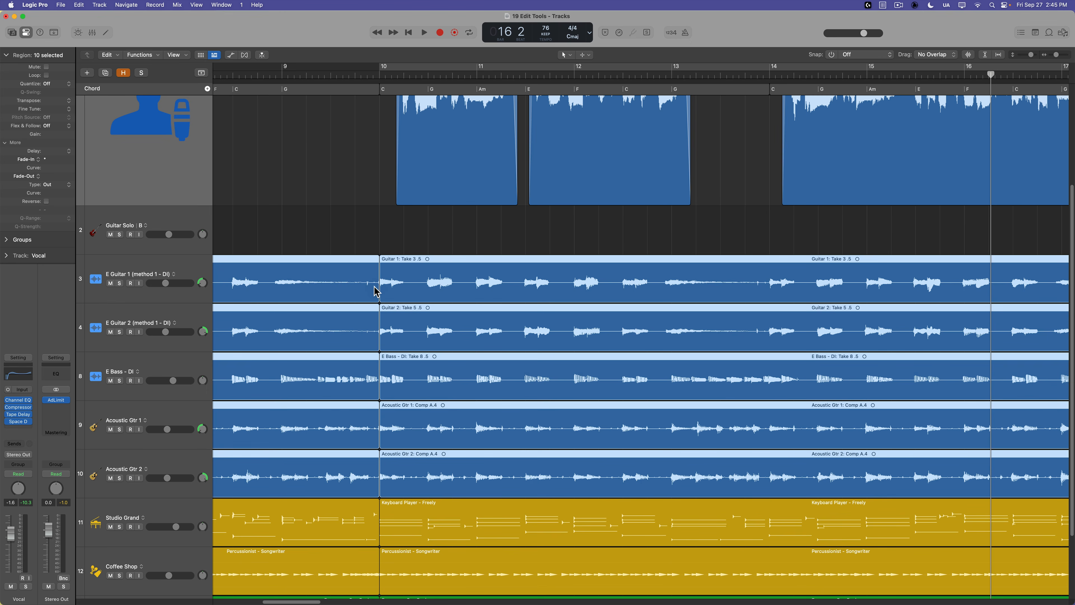
pyautogui.press('super+Right')
pyautogui.press('super+Right')
pyautogui.press('super+Right')
pyautogui.press('super+Right')
pyautogui.press('super+Right')
pyautogui.press('super+Right')
pyautogui.press('super+Right')
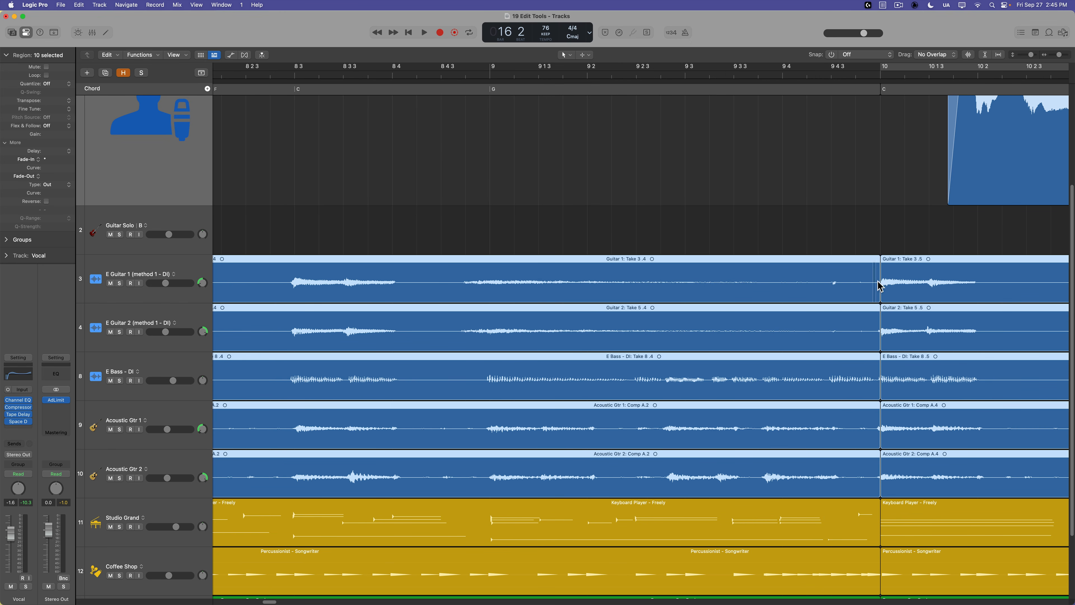
pyautogui.moveTo(877, 281); pyautogui.dragTo(886, 283)
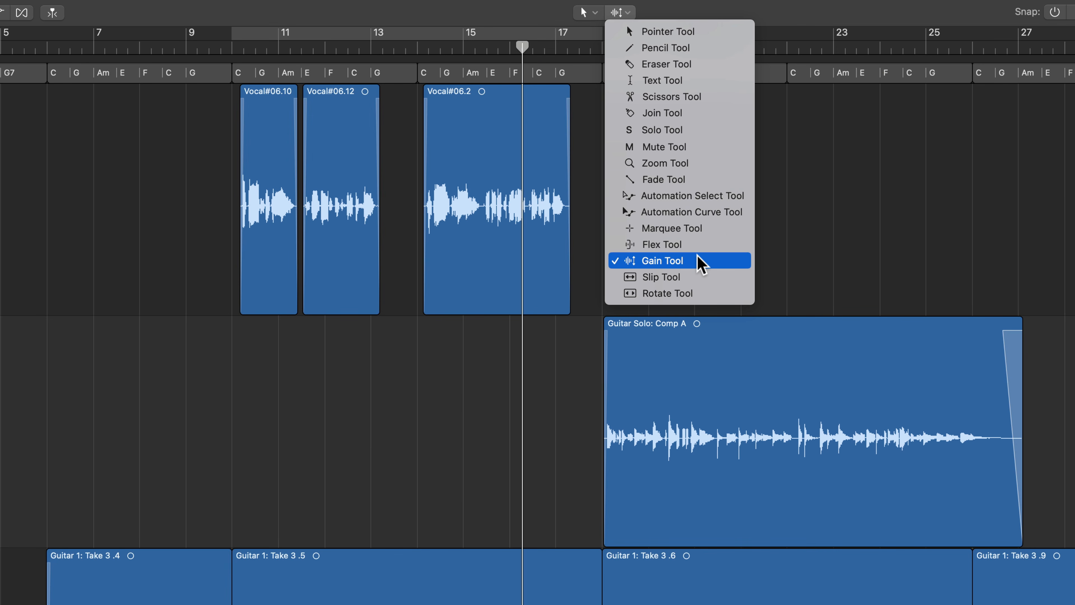
# - Assign the Gain Tool as the secondary tool, try +9.1 dB and -7.2 dB on Guitar 1: Take 3 .6, and reset its gain to 0 dB
pyautogui.click(701, 264)
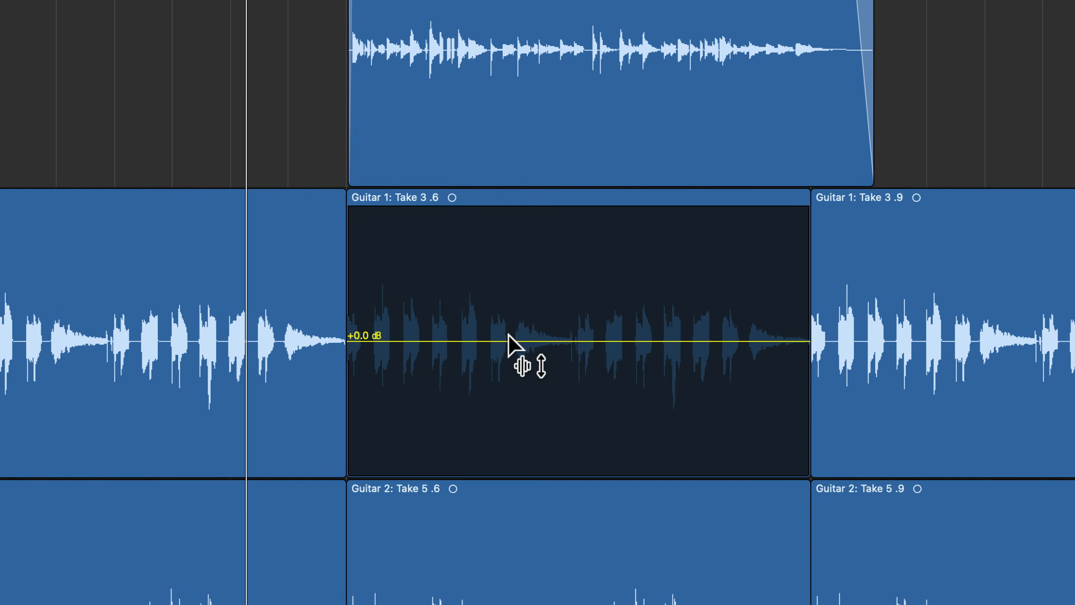
pyautogui.moveTo(648, 426); pyautogui.dragTo(650, 389)
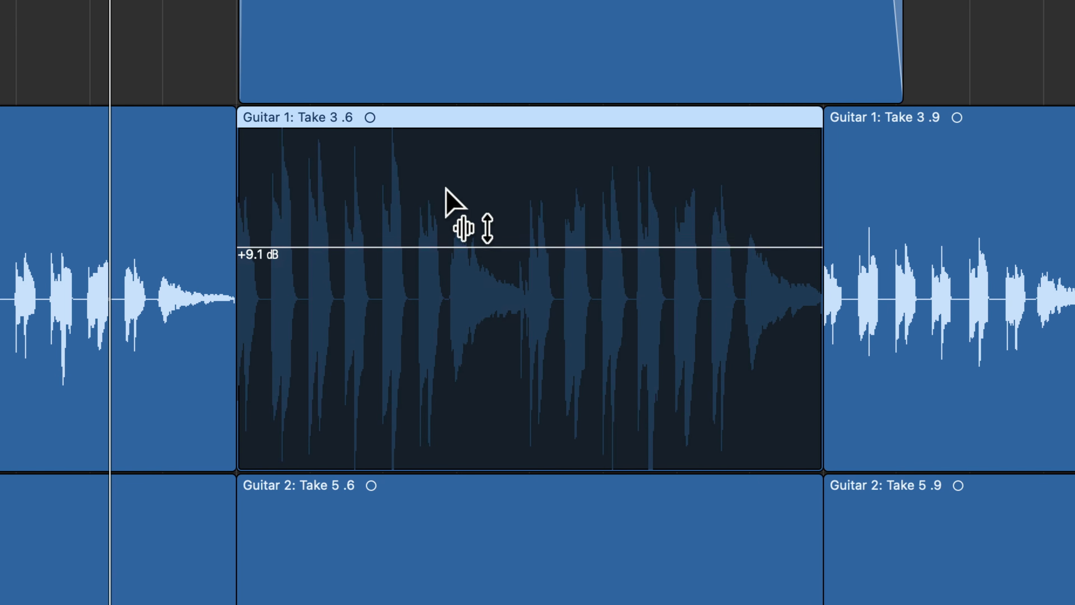
pyautogui.moveTo(445, 188); pyautogui.dragTo(439, 372)
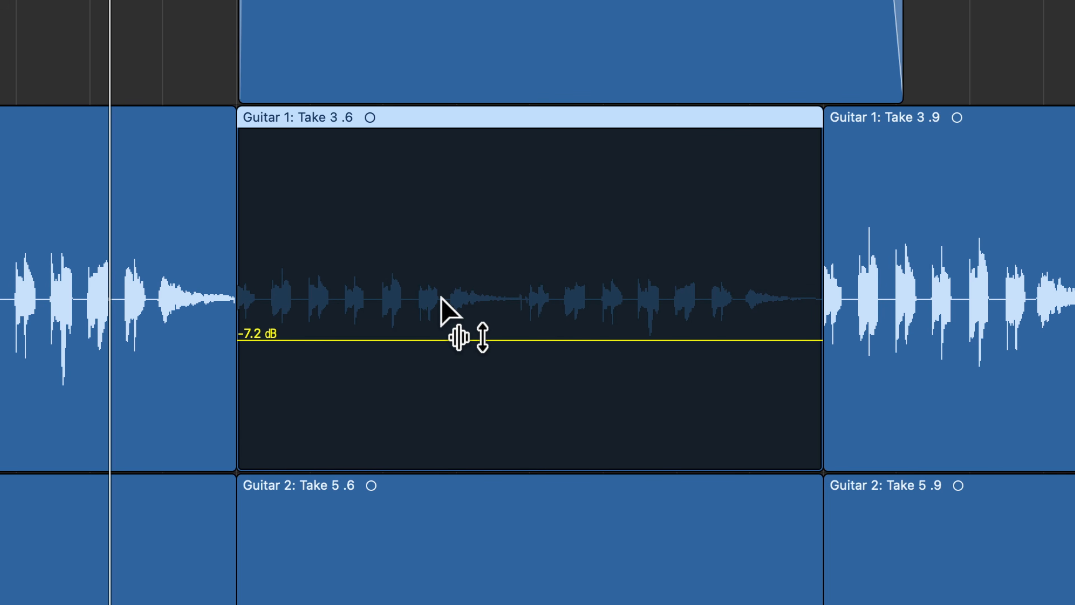
pyautogui.keyDown('alt'); pyautogui.click(420, 283); pyautogui.keyUp('alt')
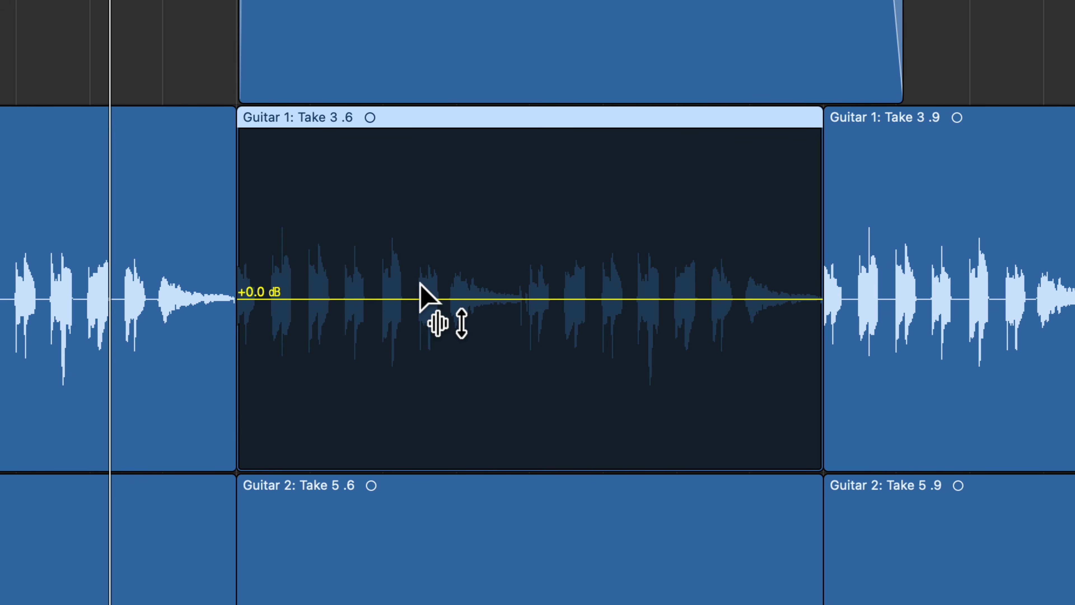
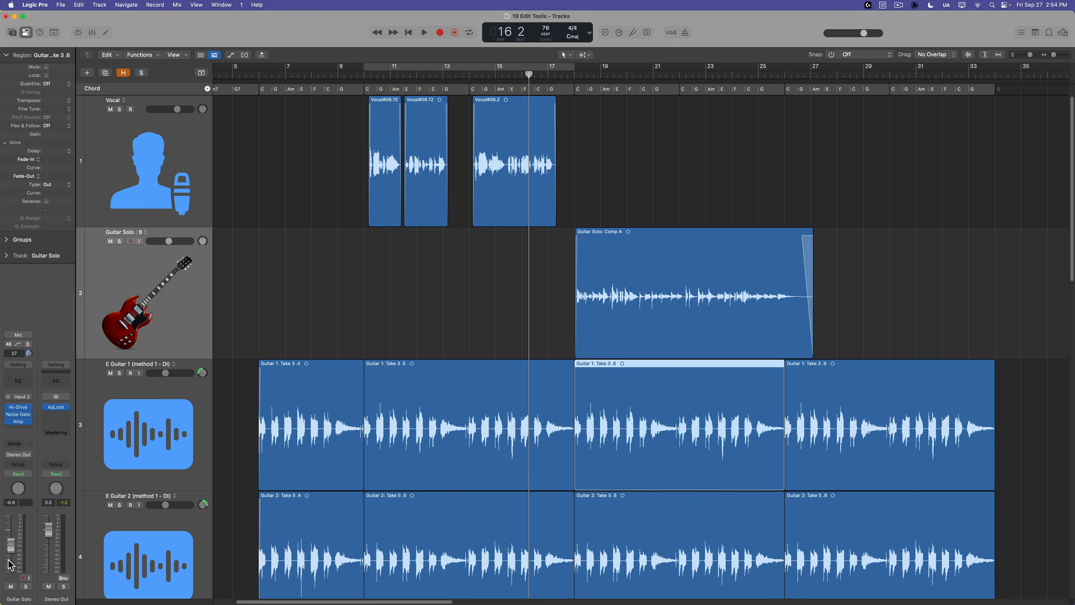
# - Raise the gain of Vocal#06.12 to +2.4 dB and of Vocal#06.10 to about +1.4 dB
pyautogui.press('super')
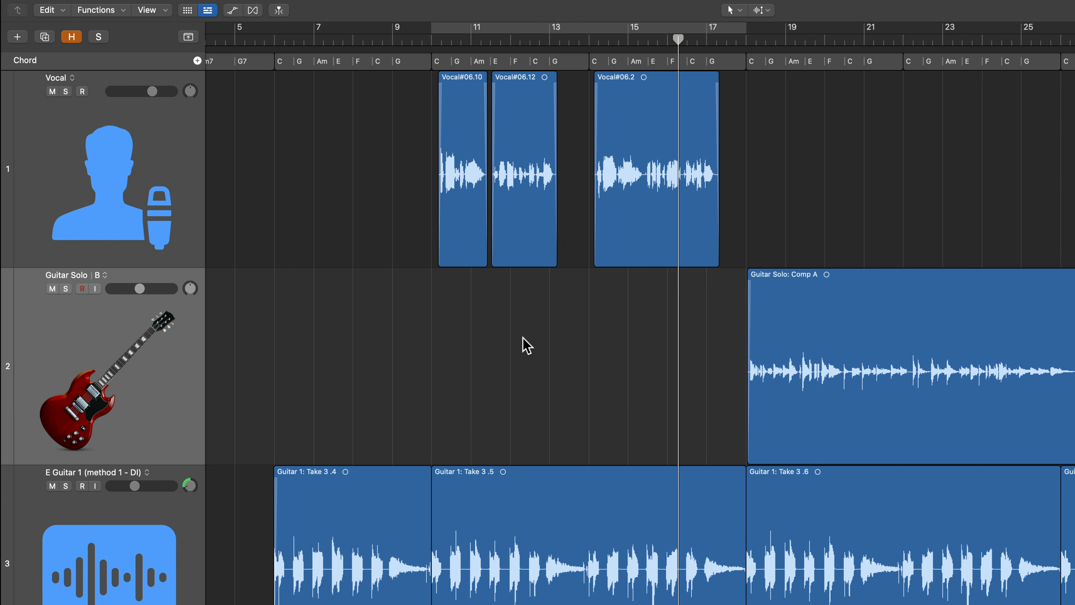
pyautogui.press('z')
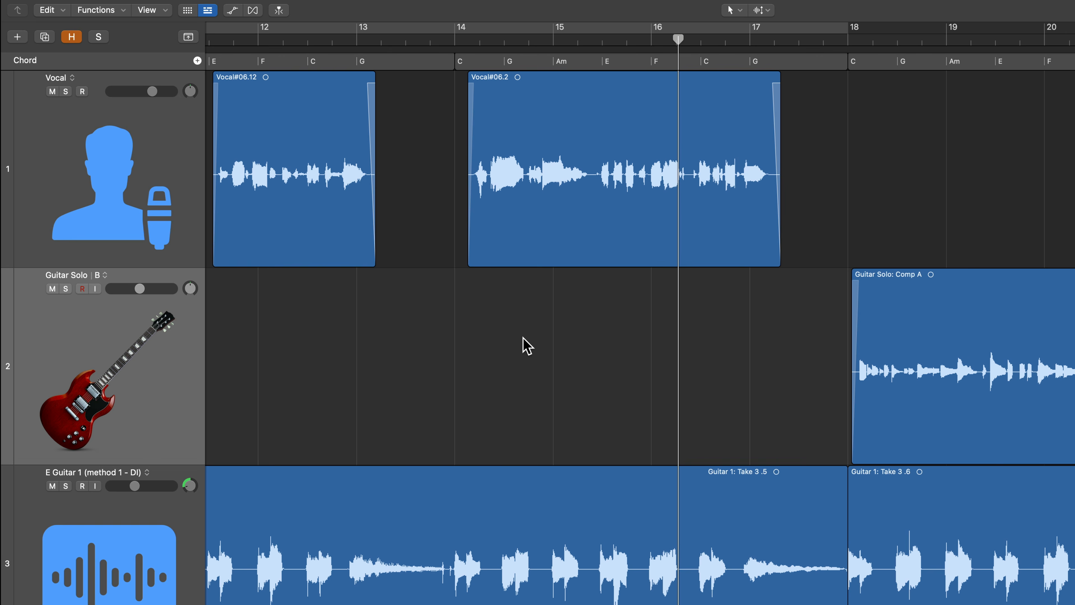
pyautogui.hscroll(-2, 523, 338)
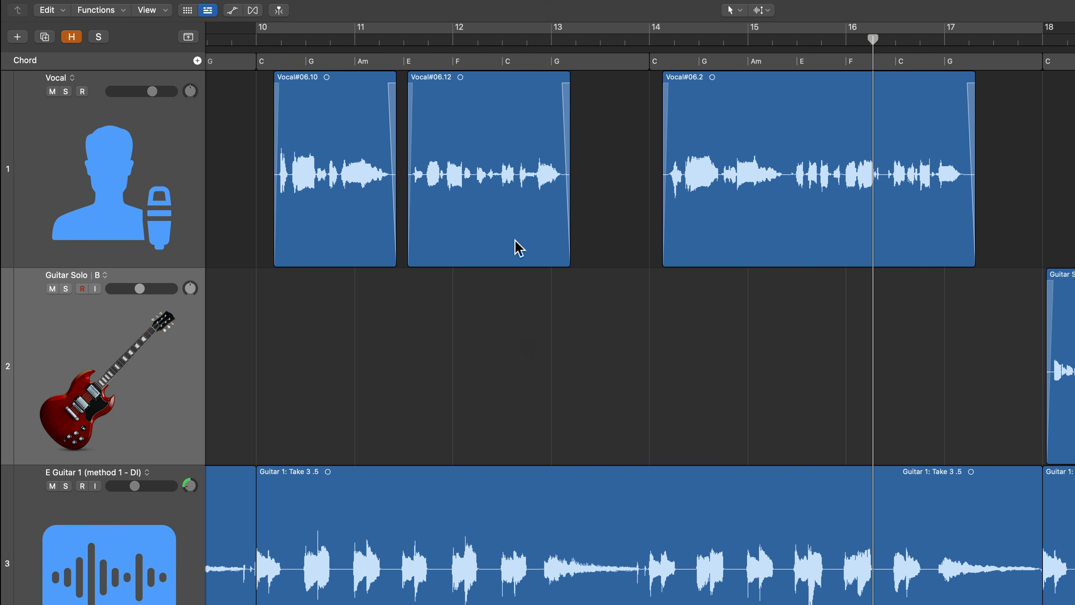
pyautogui.press('super')
pyautogui.press('super')
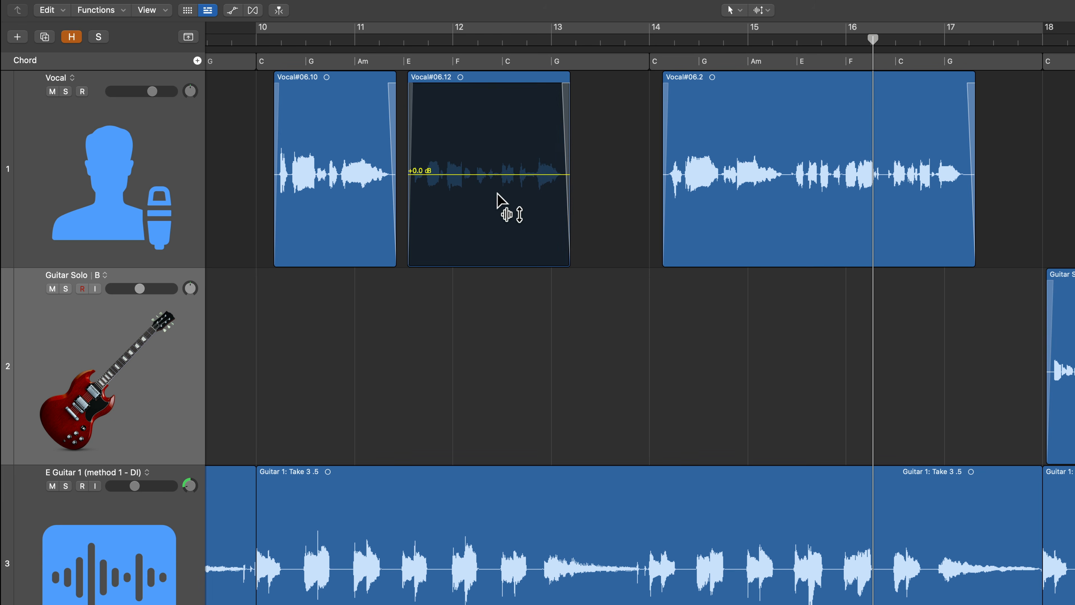
pyautogui.moveTo(504, 212); pyautogui.dragTo(507, 183)
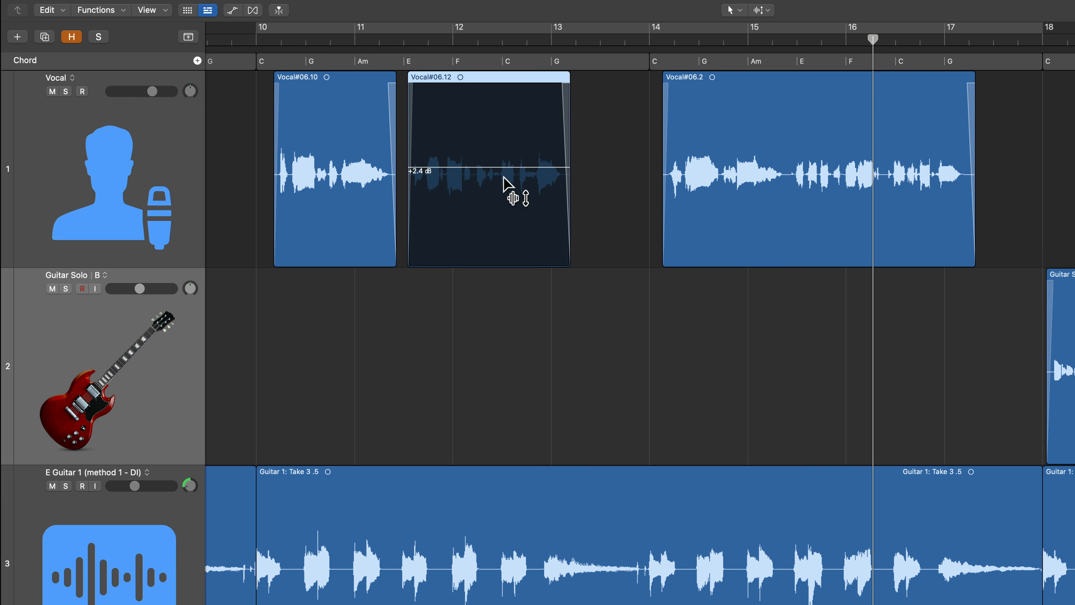
pyautogui.press('super')
pyautogui.moveTo(339, 222); pyautogui.dragTo(344, 204)
pyautogui.press('super')
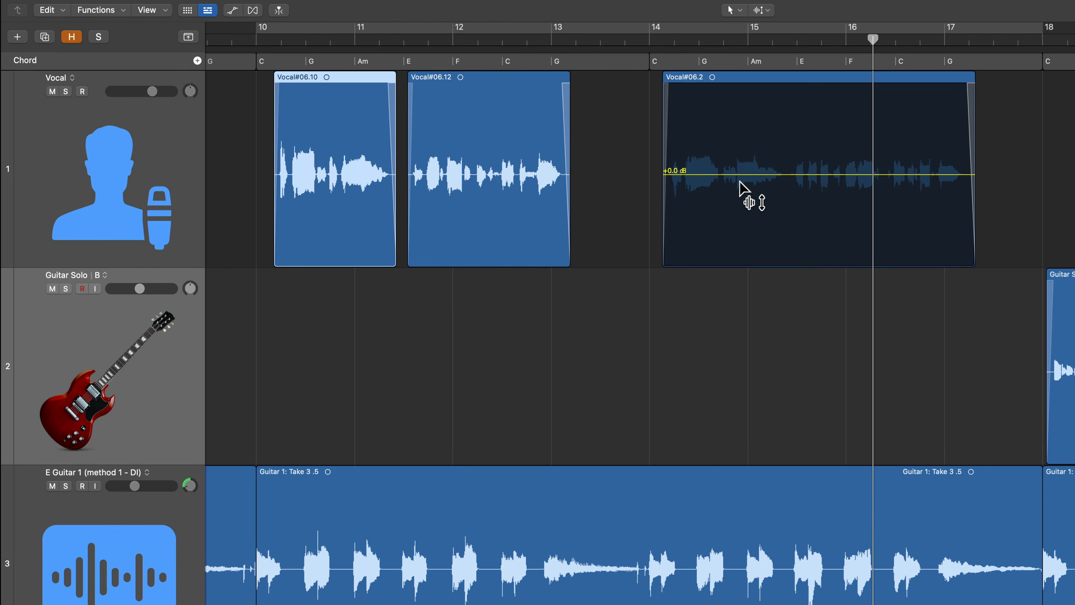
# - Boost the Vocal#06.2 region's gain heavily, bring it back to +2.4 dB to match Vocal#06.12, and clear the selection
pyautogui.moveTo(742, 183); pyautogui.dragTo(757, 127)
pyautogui.press('super')
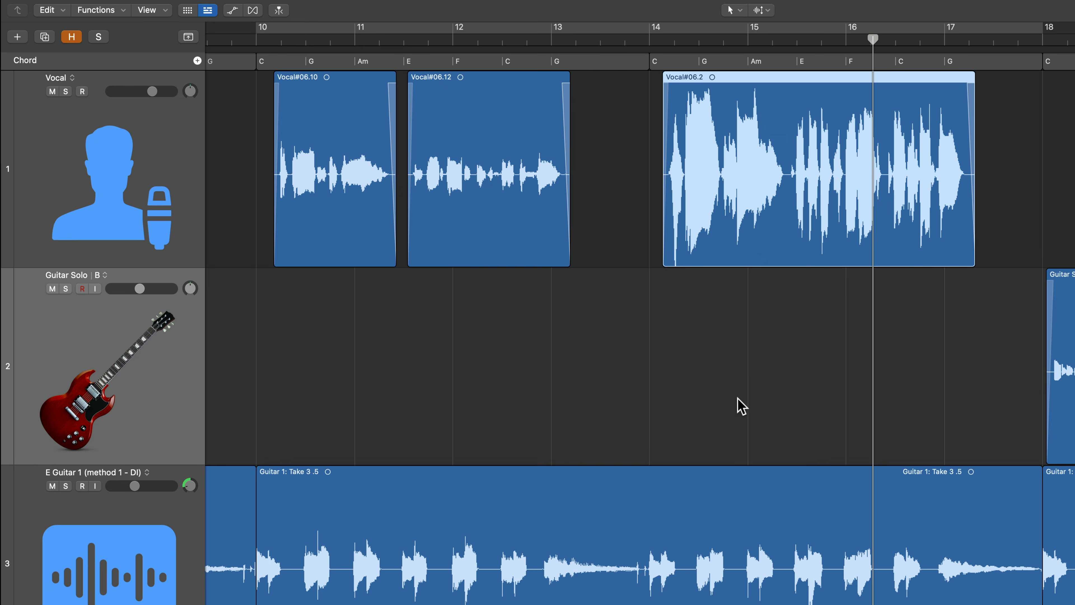
pyautogui.press('super')
pyautogui.moveTo(746, 185); pyautogui.dragTo(752, 233)
pyautogui.press('super')
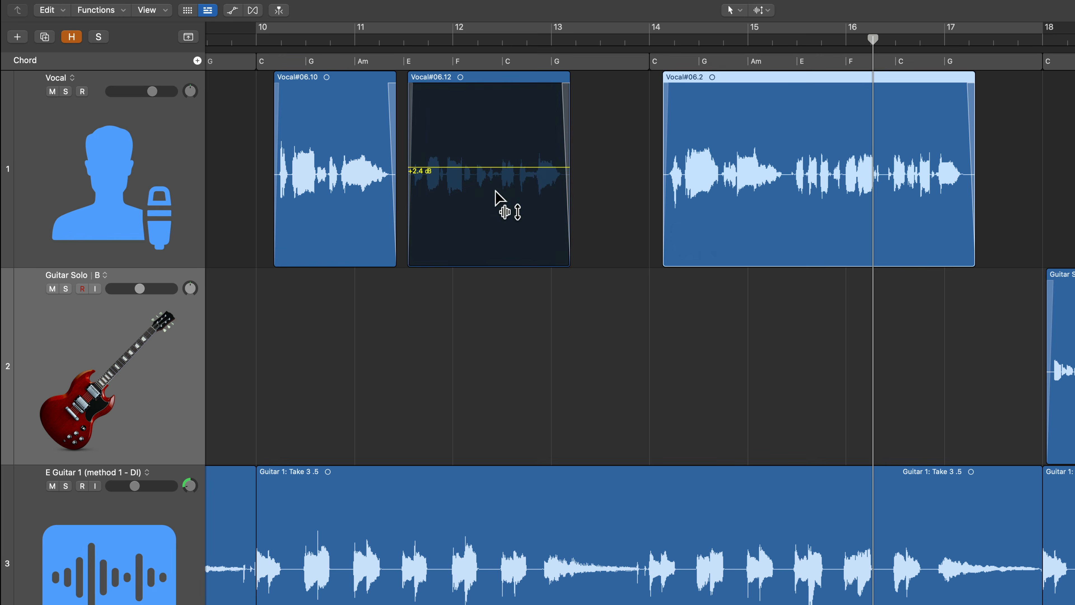
pyautogui.moveTo(497, 193); pyautogui.dragTo(500, 183)
pyautogui.moveTo(768, 170); pyautogui.dragTo(768, 173)
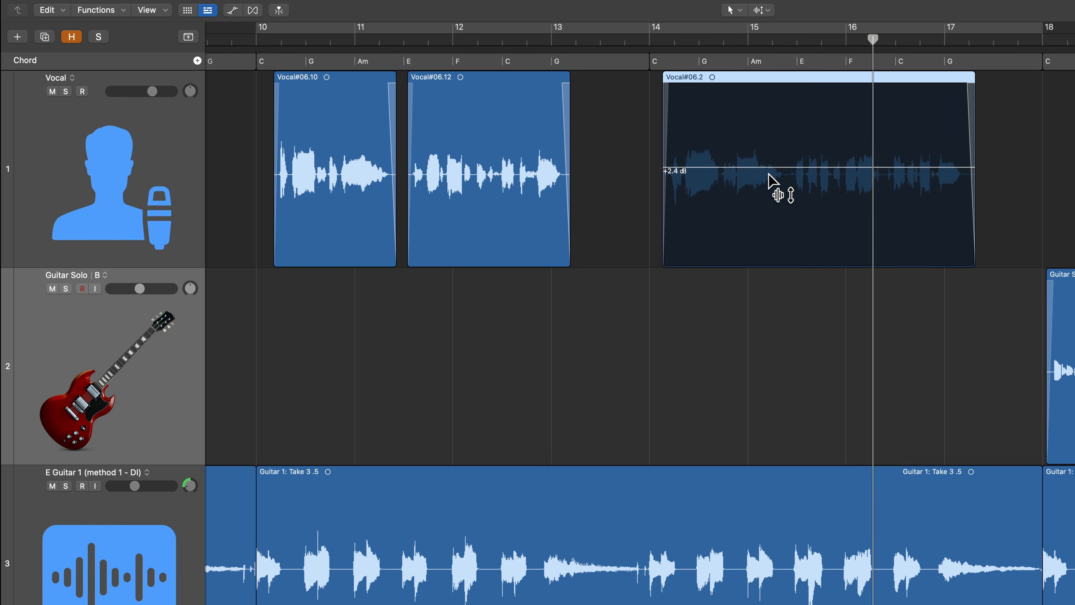
pyautogui.click(748, 312)
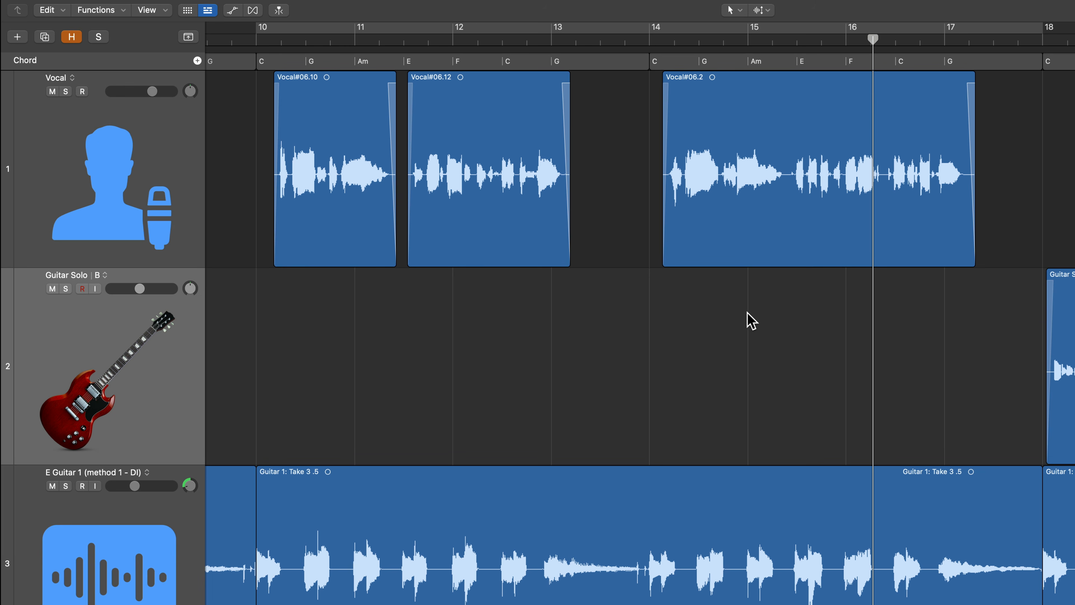
# - Check the gain of each of the three vocal regions with the Gain Tool and clear the selection
pyautogui.moveTo(360, 184); pyautogui.dragTo(360, 182)
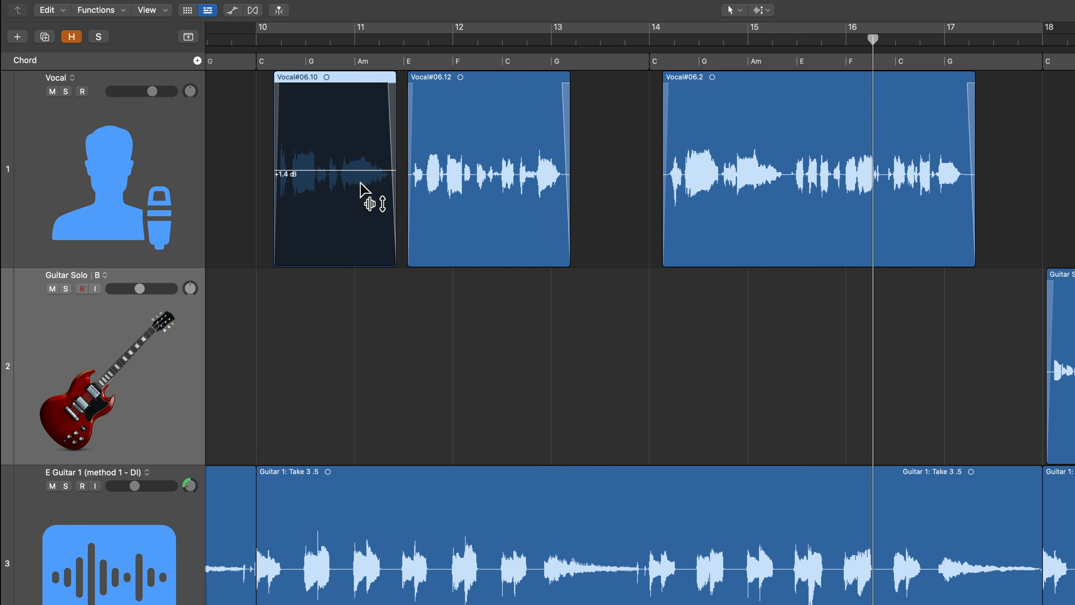
pyautogui.click(491, 176)
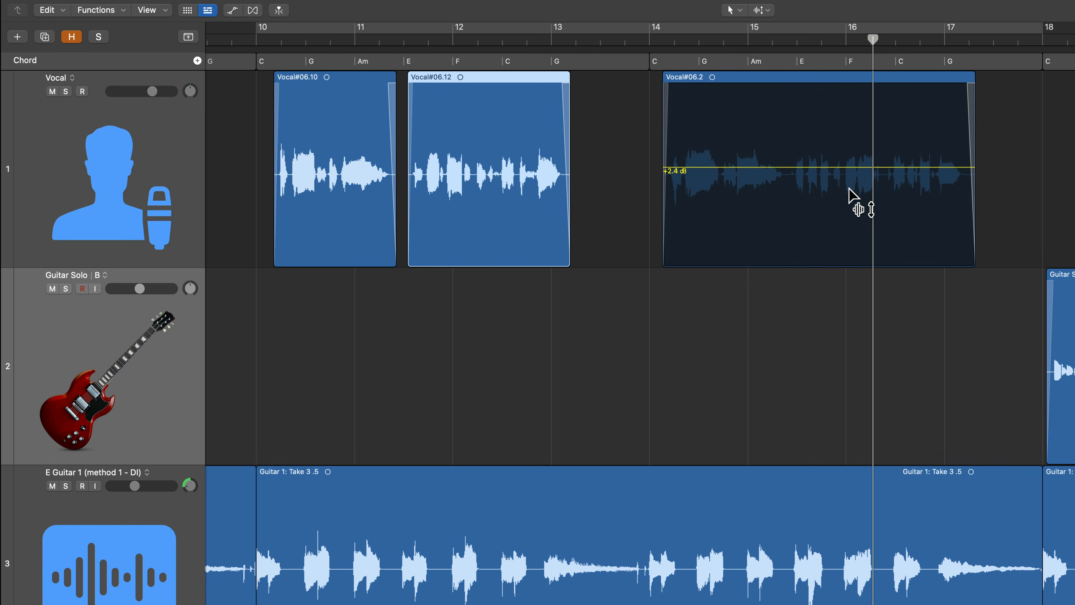
pyautogui.click(794, 325)
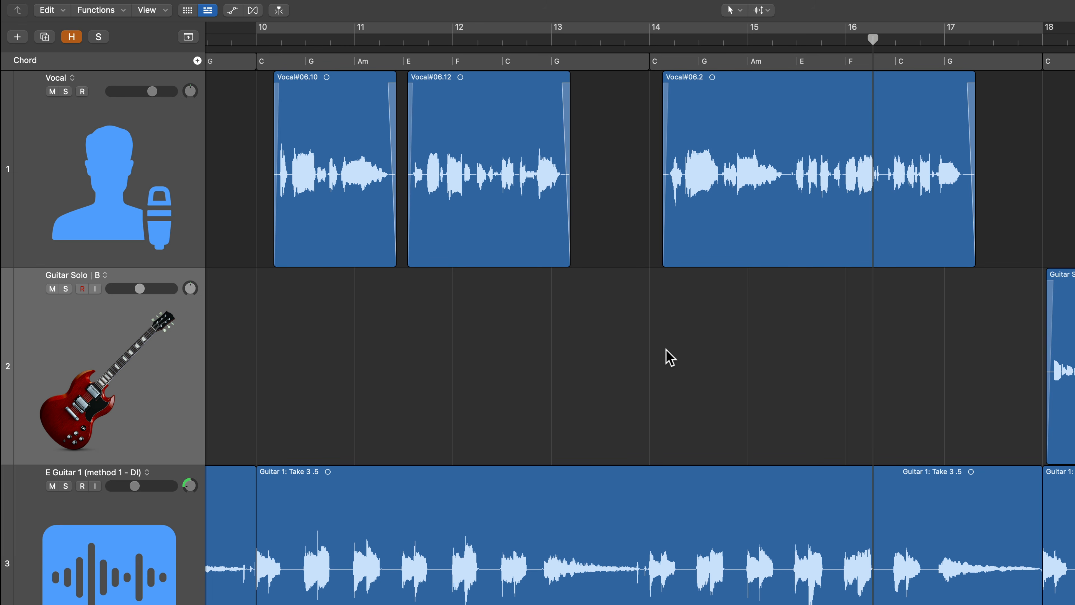
# - Lower the gain of Vocal#06.12, raise it back to match its neighbours, and clear the selection of the vocal regions
pyautogui.moveTo(527, 195); pyautogui.dragTo(504, 225)
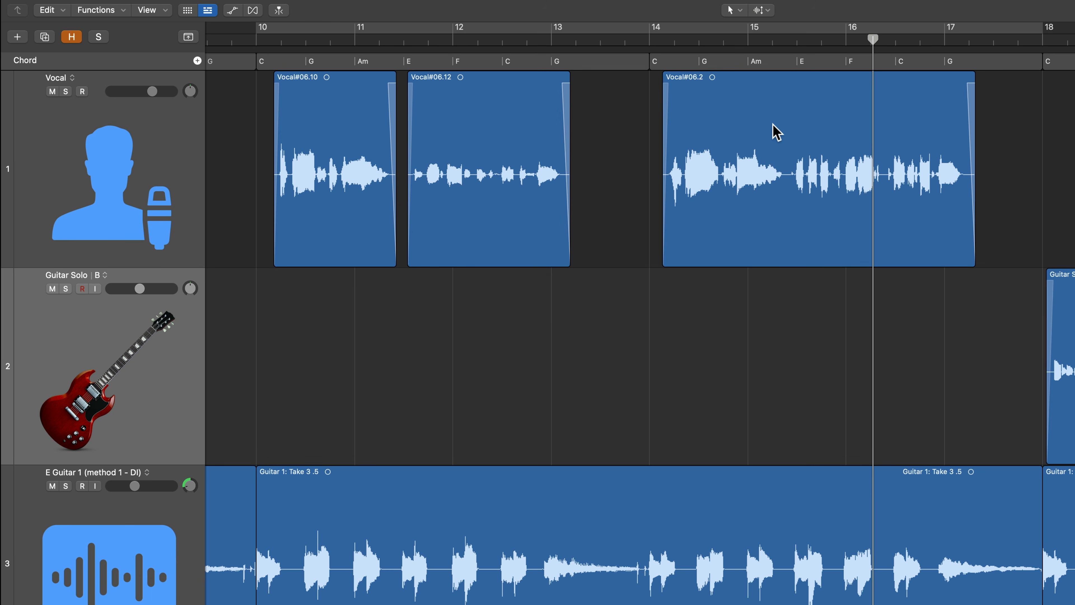
pyautogui.moveTo(513, 201); pyautogui.dragTo(525, 167)
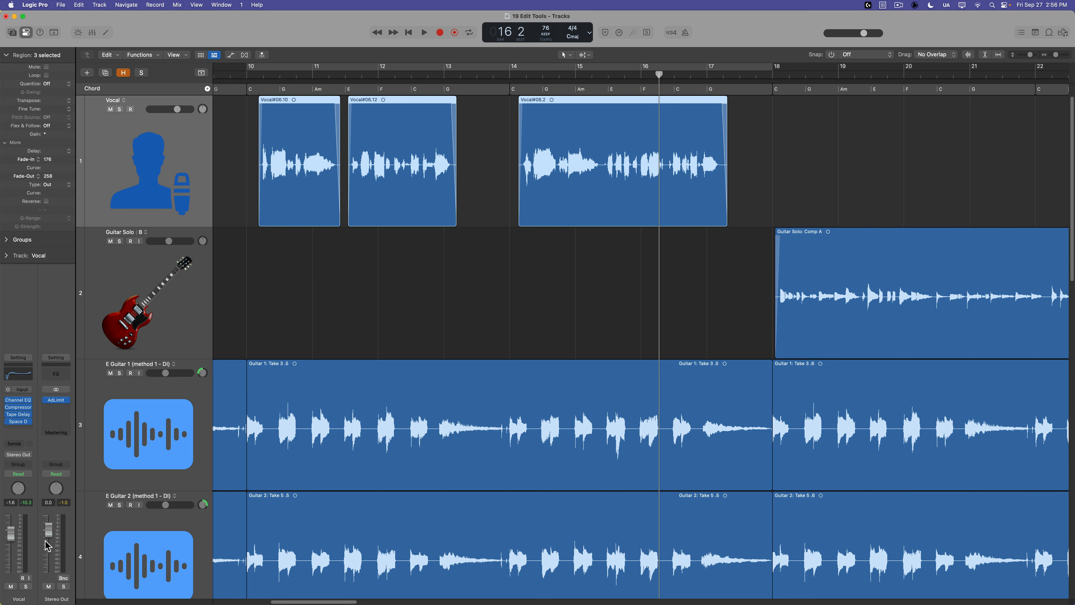
pyautogui.click(341, 276)
# - Set the cycle range to the length of the Guitar Solo: Comp A region
pyautogui.hscroll(10, 380, 266)
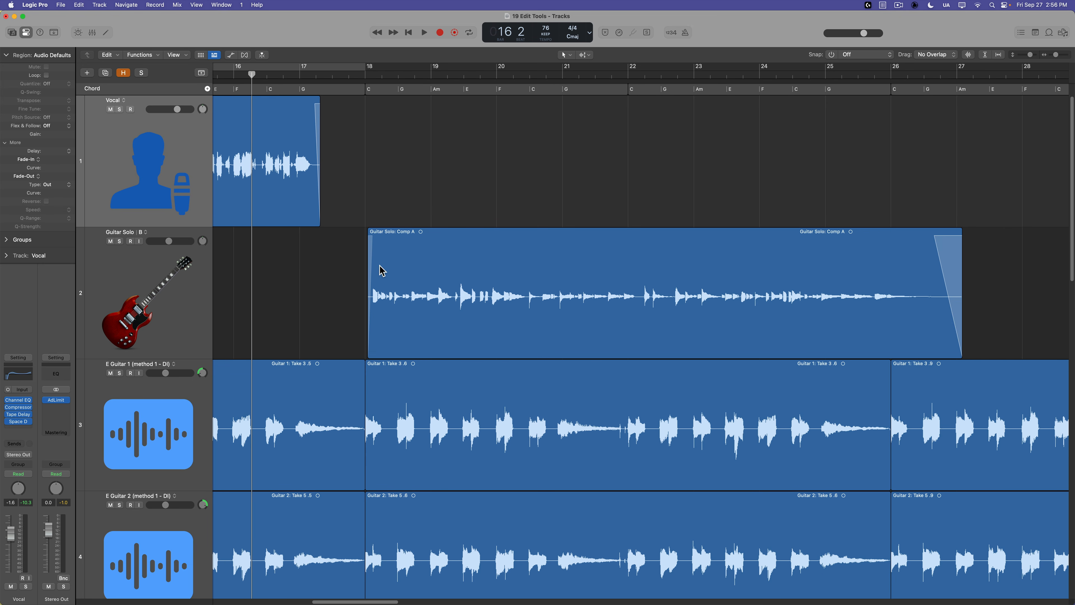
pyautogui.click(577, 260)
pyautogui.press('super+u')
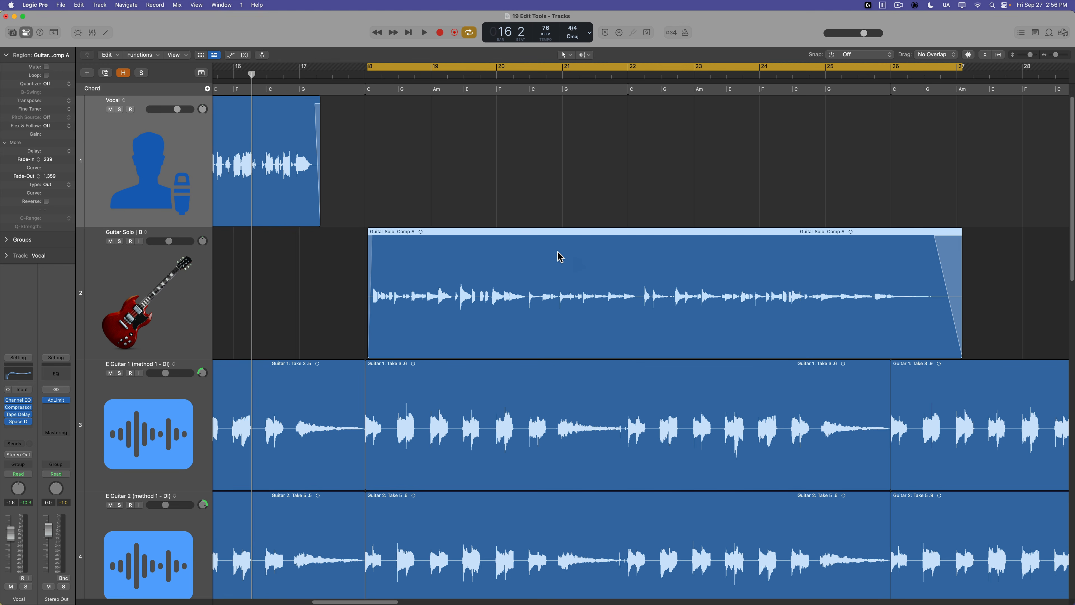
# - Solo the Guitar Solo track and play its region within the cycle range
pyautogui.press('super')
pyautogui.click(172, 293)
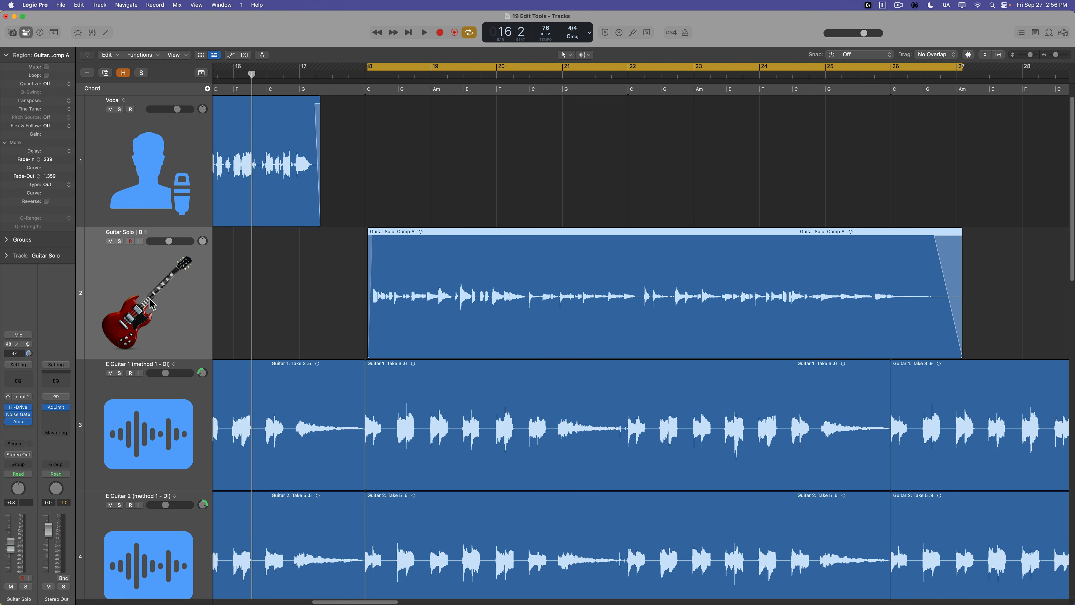
pyautogui.press('s')
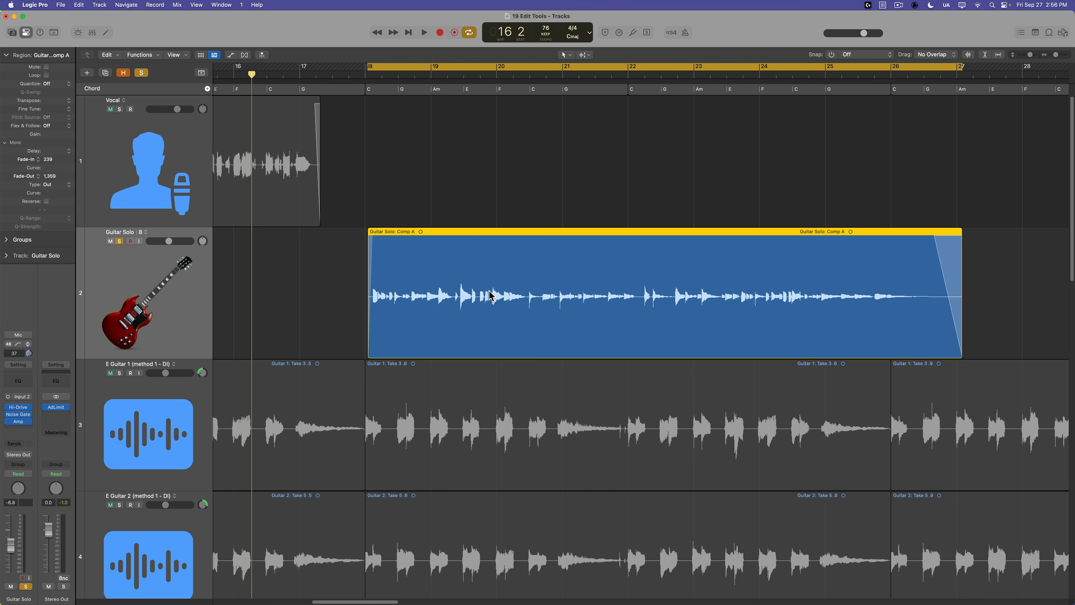
pyautogui.press('space')
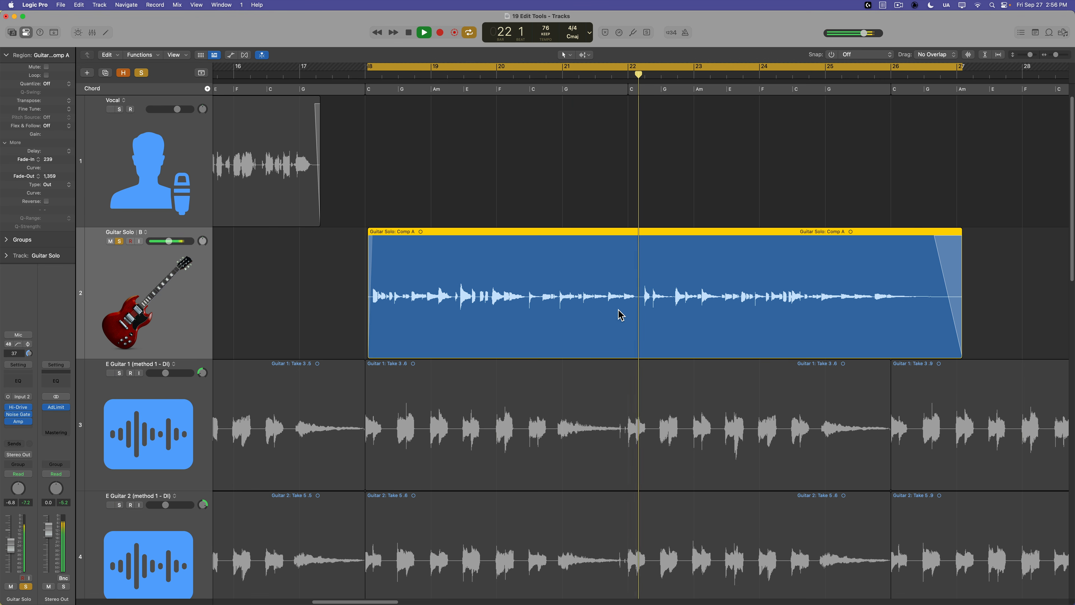
# - Raise the gain of the Guitar Solo: Comp A region and audition it both soloed and with all tracks
pyautogui.press('space')
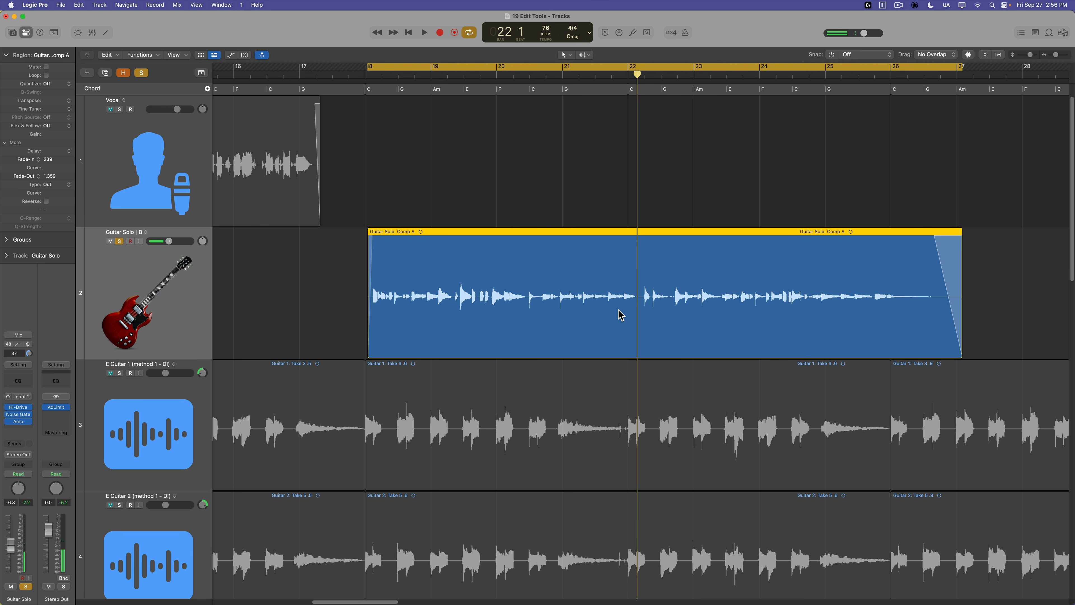
pyautogui.moveTo(576, 296); pyautogui.dragTo(589, 271)
pyautogui.click(555, 184)
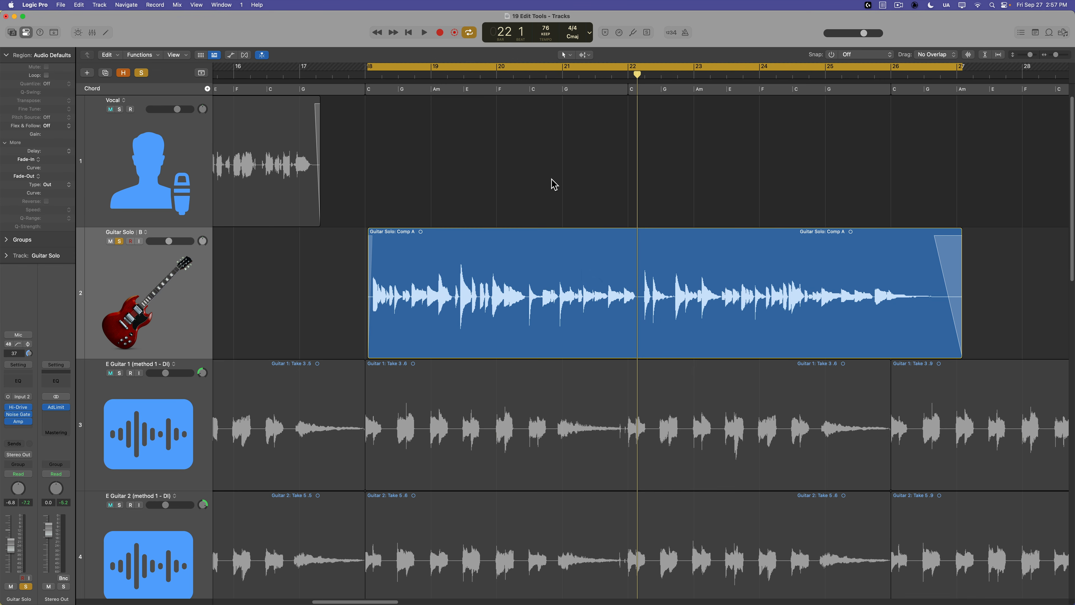
pyautogui.press('space')
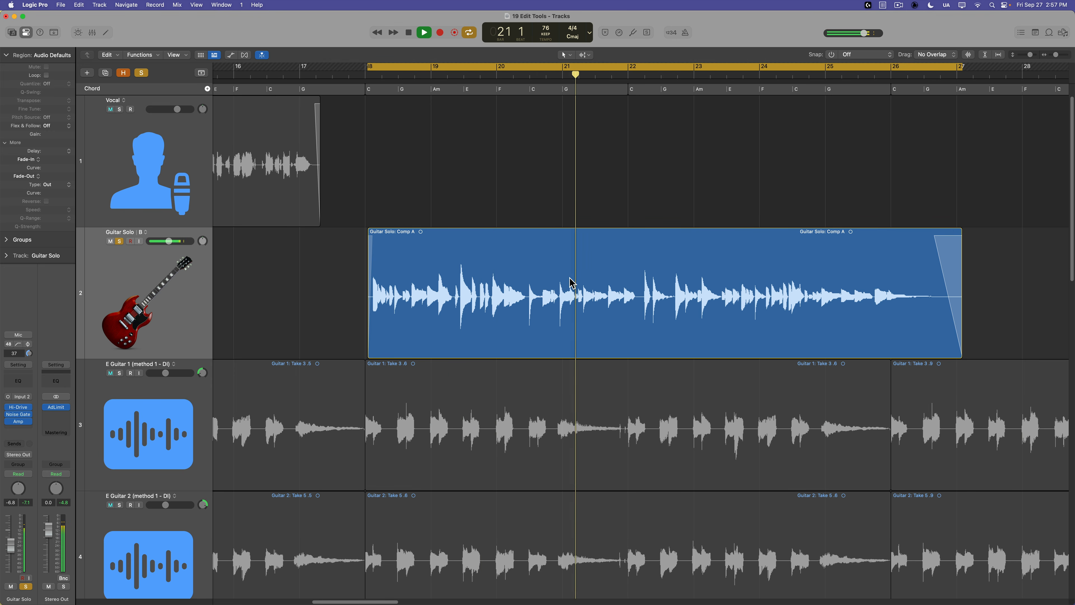
pyautogui.press('super+a')
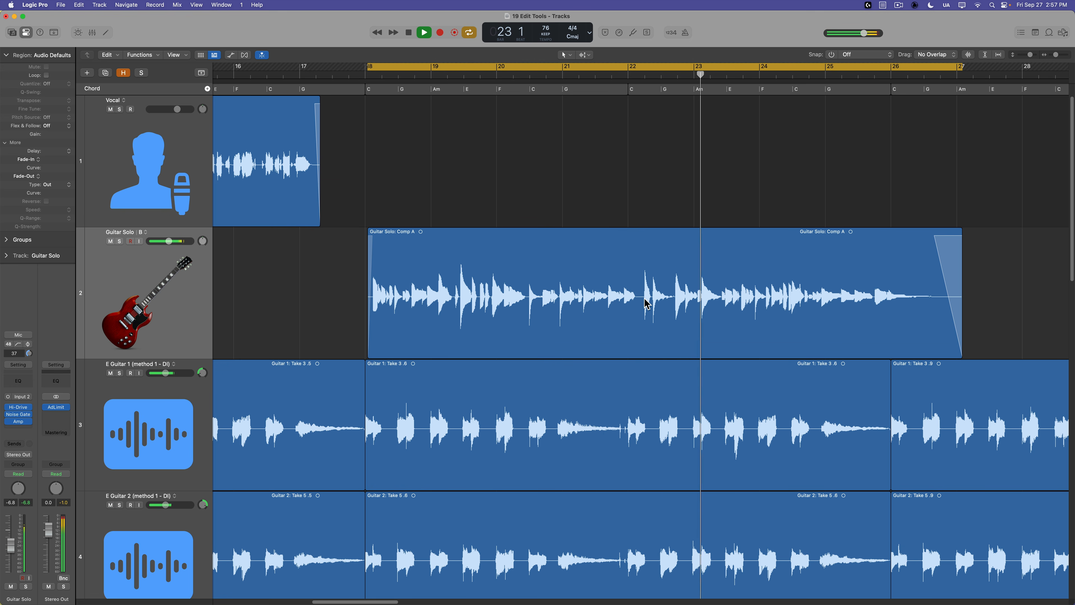
pyautogui.press('space')
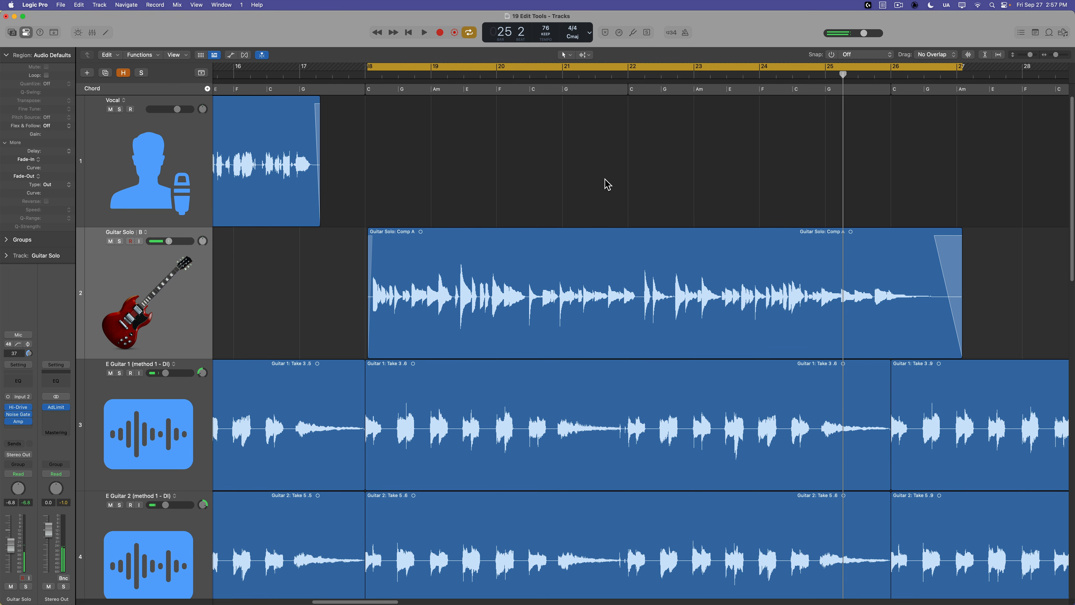
# - Lower the Guitar Solo: Comp A region's gain to -10.4 dB and audition it with its track soloed
pyautogui.moveTo(559, 292); pyautogui.dragTo(558, 359)
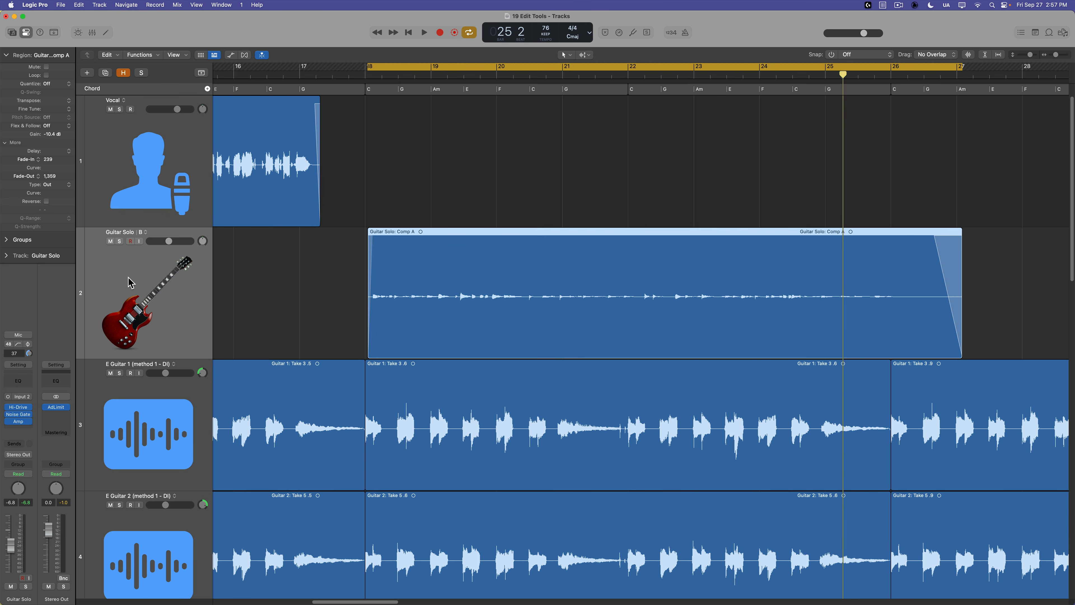
pyautogui.press('s')
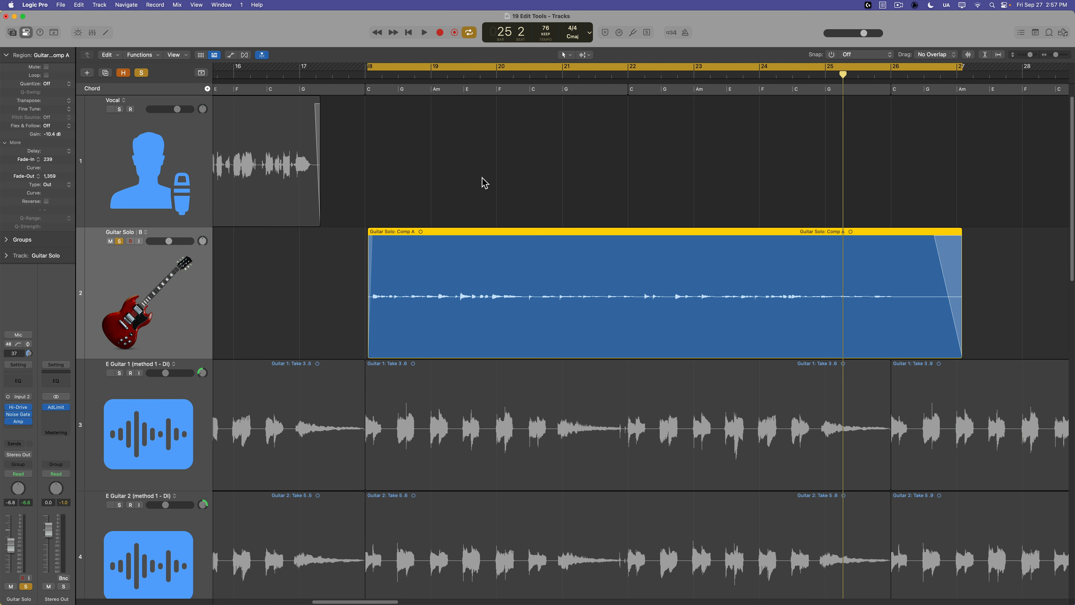
pyautogui.press('space')
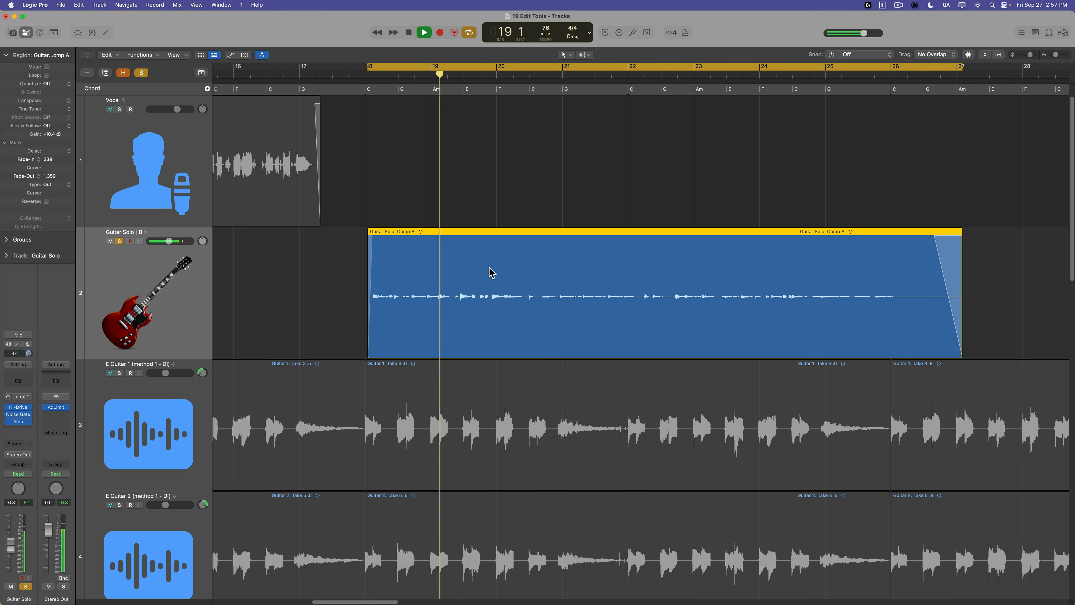
pyautogui.click(505, 198)
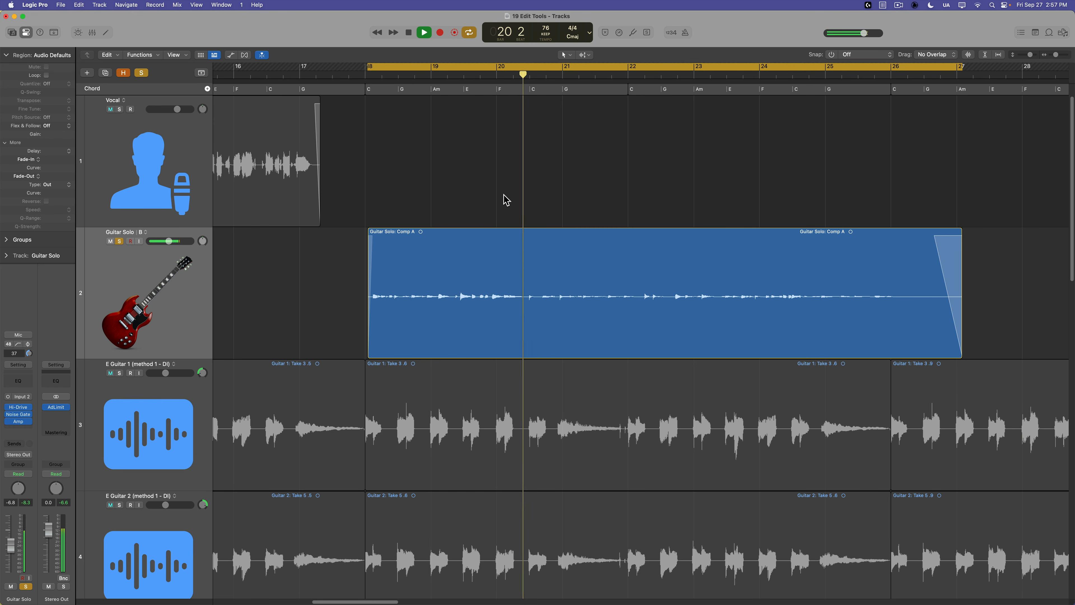
pyautogui.press('space')
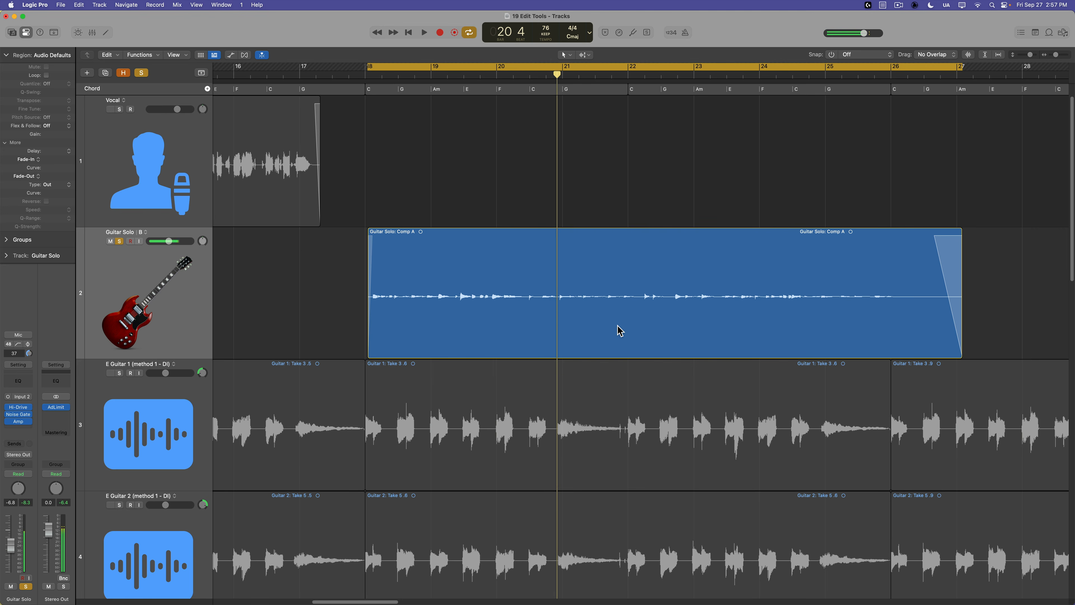
# - Raise the gain of the Guitar Solo: Comp A region with the Gain Tool and clear the selection
pyautogui.click(524, 306)
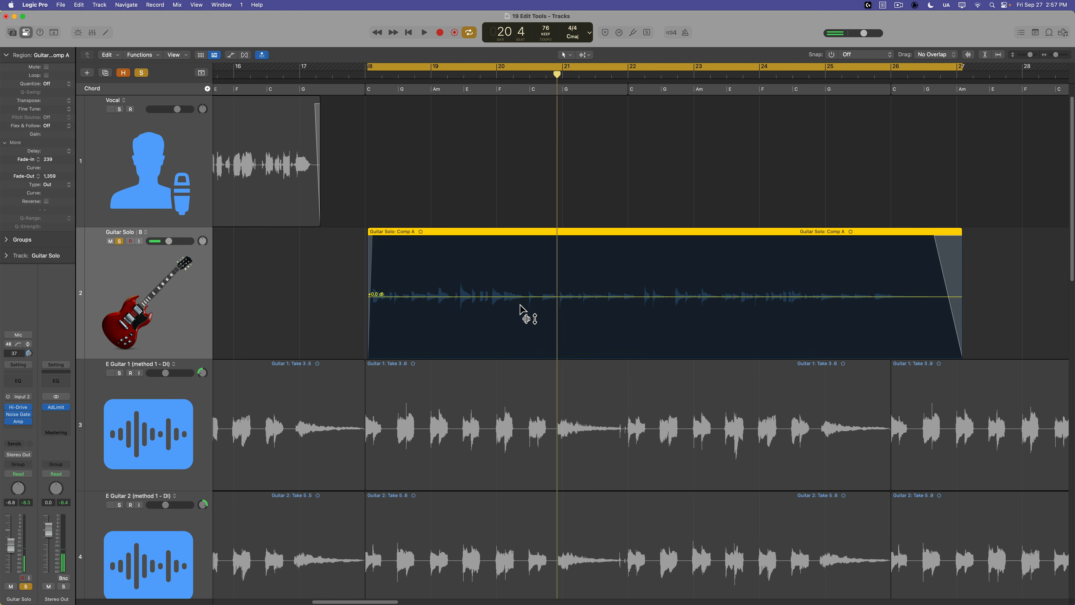
pyautogui.moveTo(519, 297)
pyautogui.mouseDown()
pyautogui.moveTo(526, 281)
pyautogui.moveTo(530, 316)
pyautogui.moveTo(534, 284)
pyautogui.mouseUp()
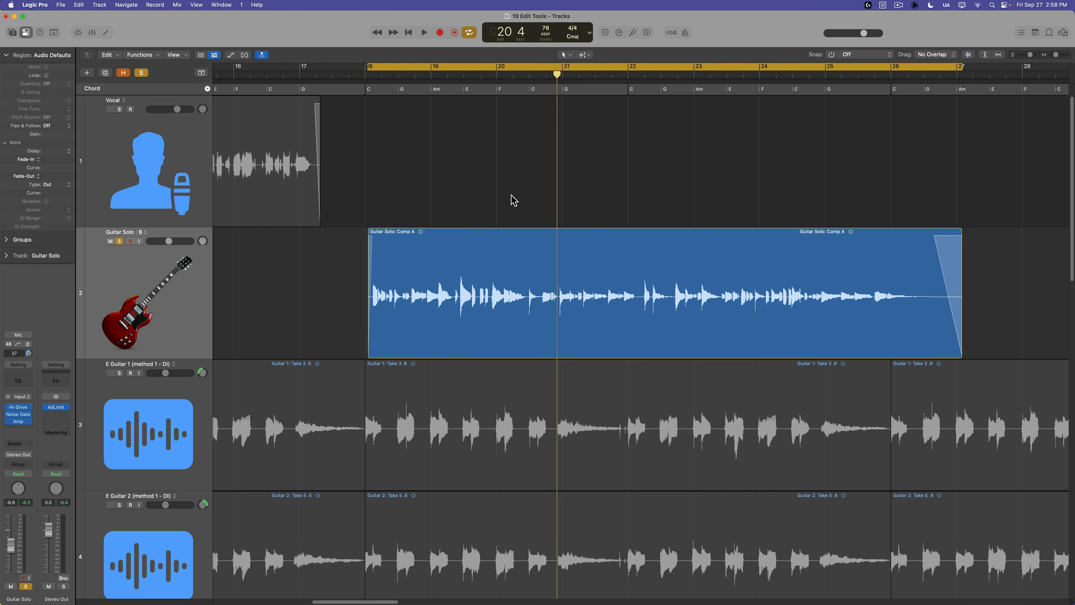
# - Turn off the Guitar Solo track's solo and disable the cycle range
pyautogui.press('super+Left')
pyautogui.press('super+Left')
pyautogui.press('super+Left')
pyautogui.press('super+Left')
pyautogui.press('super+Left')
pyautogui.press('super+Left')
pyautogui.press('super+Left')
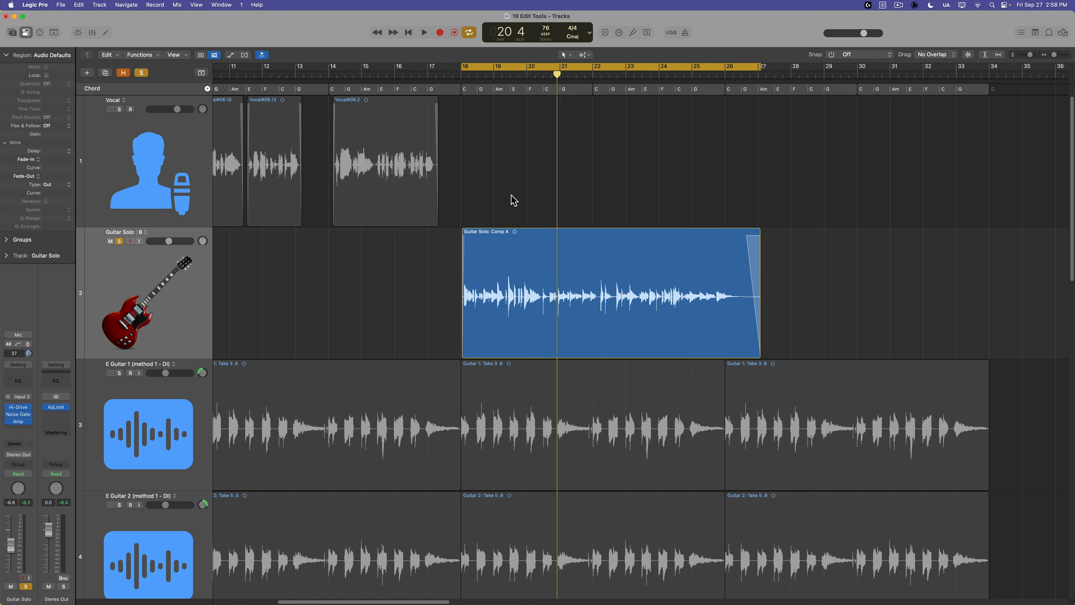
pyautogui.press('s')
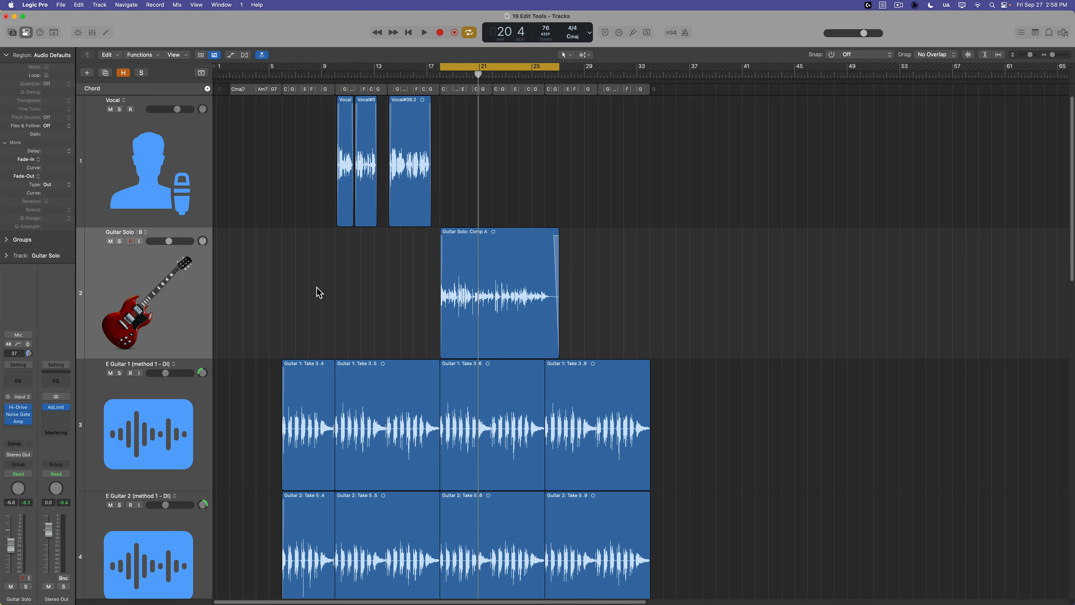
pyautogui.press('super+Right')
pyautogui.press('super+Right')
pyautogui.press('super+Right')
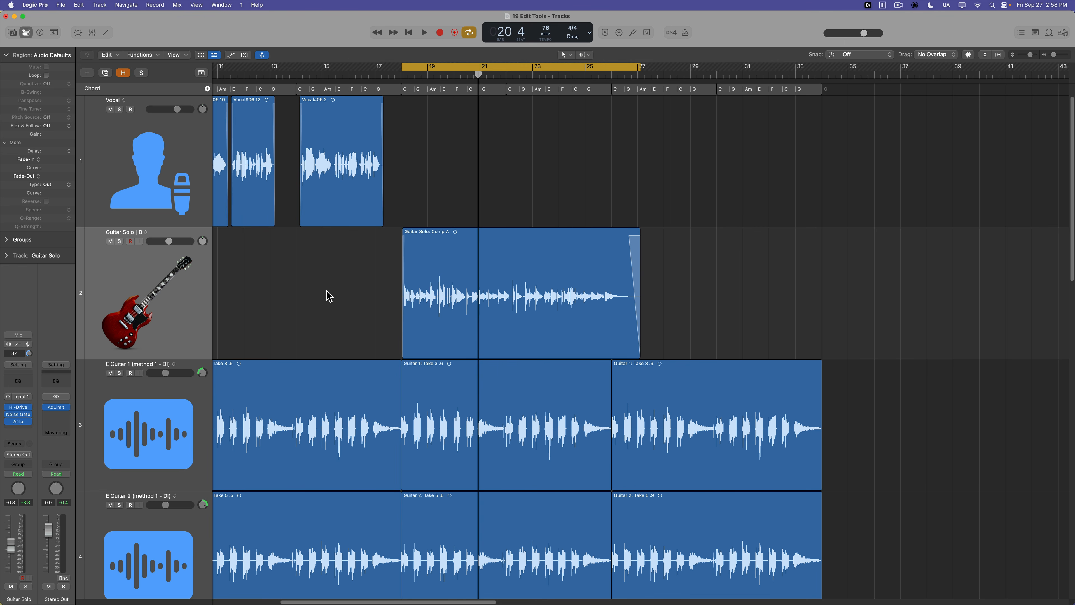
pyautogui.hscroll(-5, 335, 294)
pyautogui.press('c')
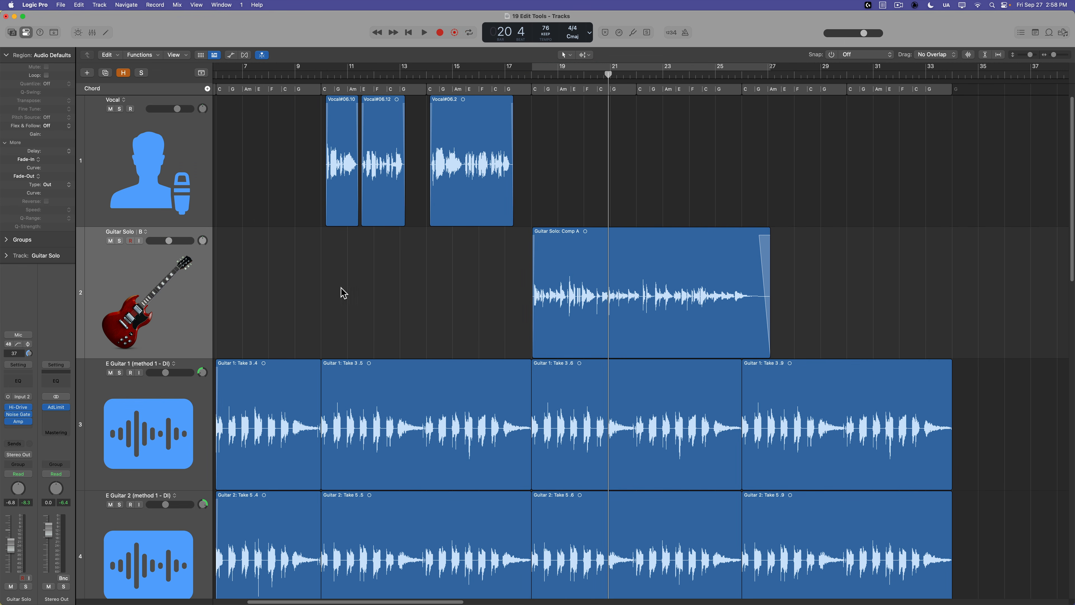
# - Select the Vocal#06.10 region on its own and raise its gain to +7.7 dB
pyautogui.moveTo(384, 265); pyautogui.dragTo(473, 212)
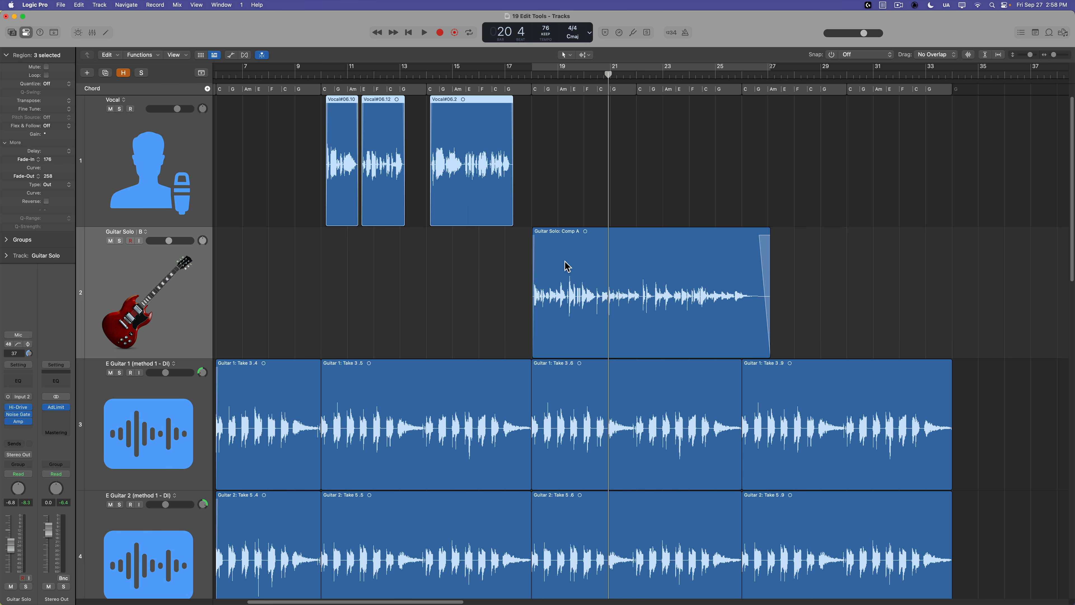
pyautogui.click(419, 288)
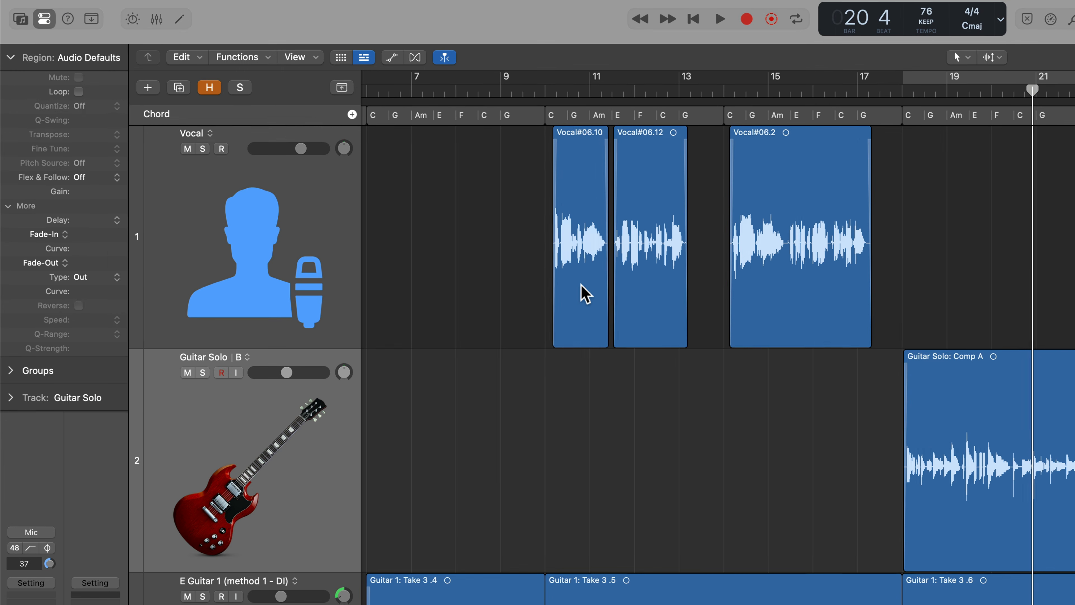
pyautogui.click(343, 189)
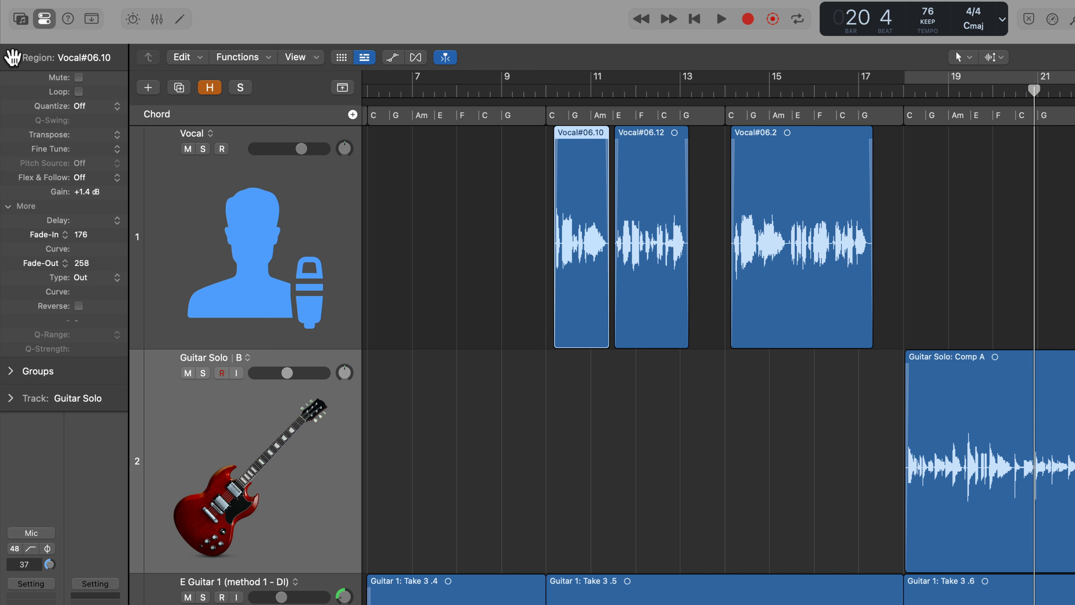
pyautogui.click(11, 57)
pyautogui.click(10, 57)
pyautogui.moveTo(565, 220)
pyautogui.moveTo(571, 240); pyautogui.dragTo(592, 196)
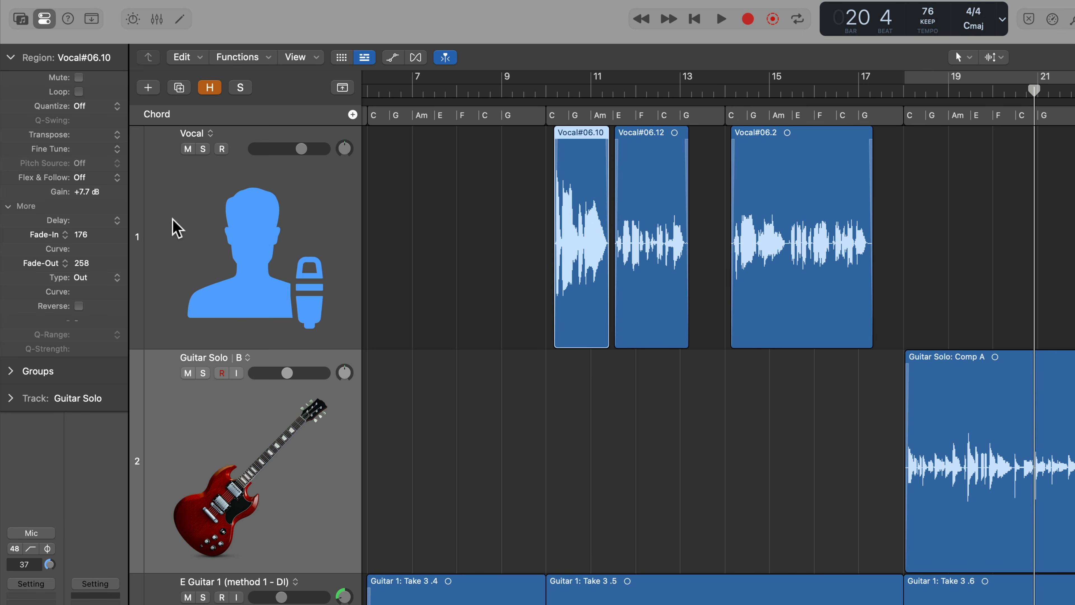
# - Select all three vocal regions, raise their gain together to +2.6 dB in the region parameters, and clear the selection
pyautogui.moveTo(492, 228); pyautogui.dragTo(811, 241)
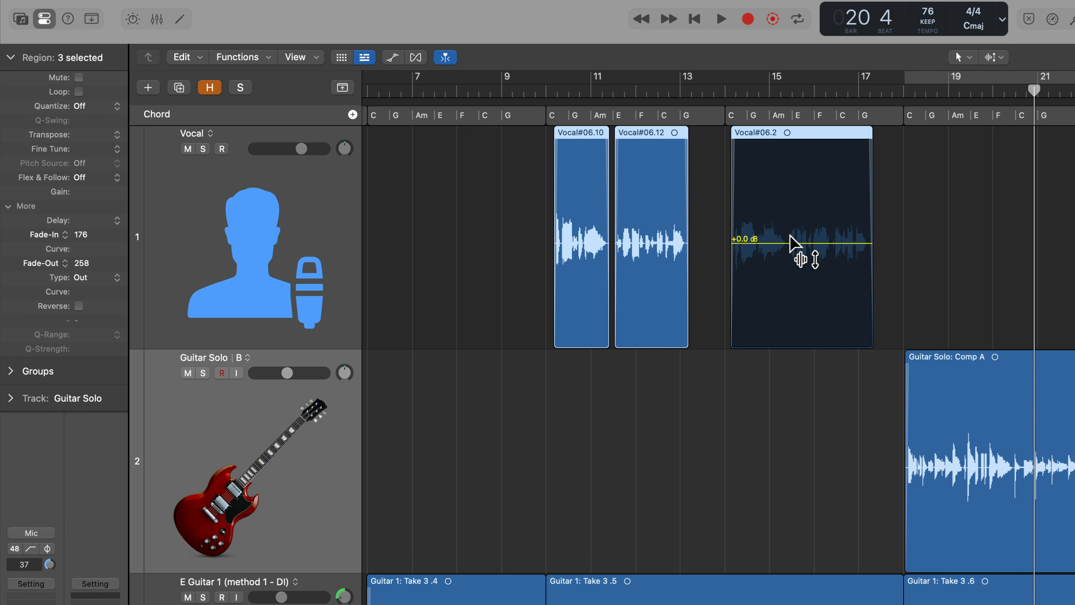
pyautogui.click(770, 408)
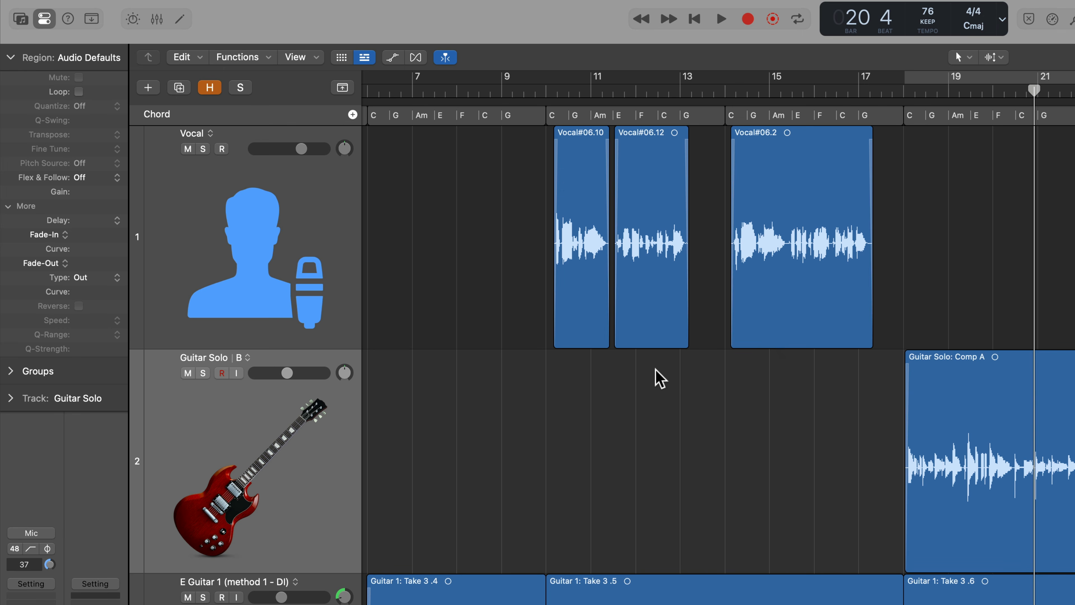
pyautogui.moveTo(498, 257); pyautogui.dragTo(836, 265)
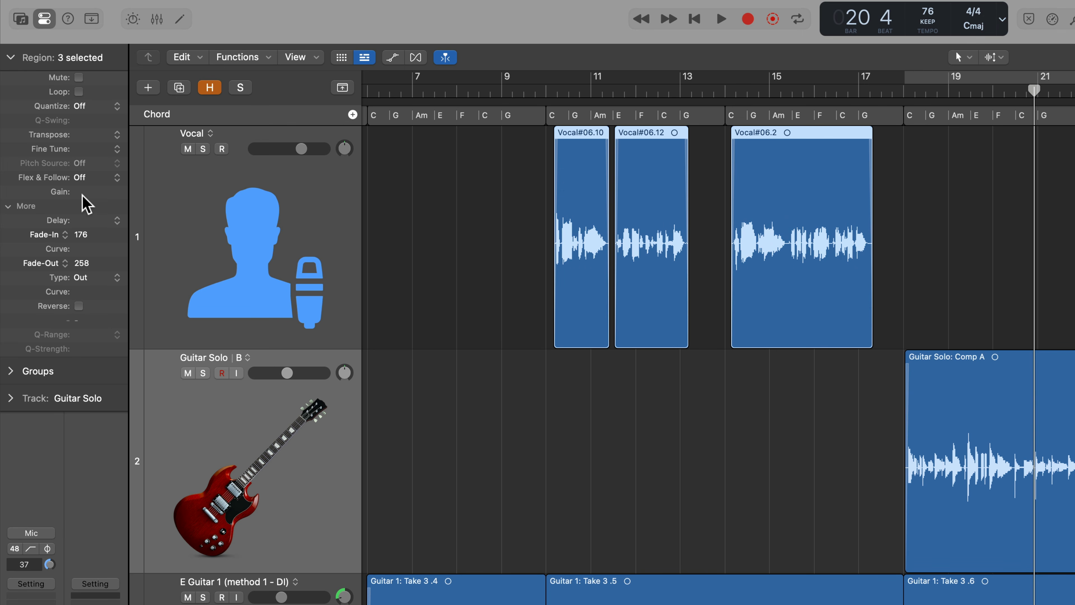
pyautogui.moveTo(84, 193); pyautogui.dragTo(84, 183)
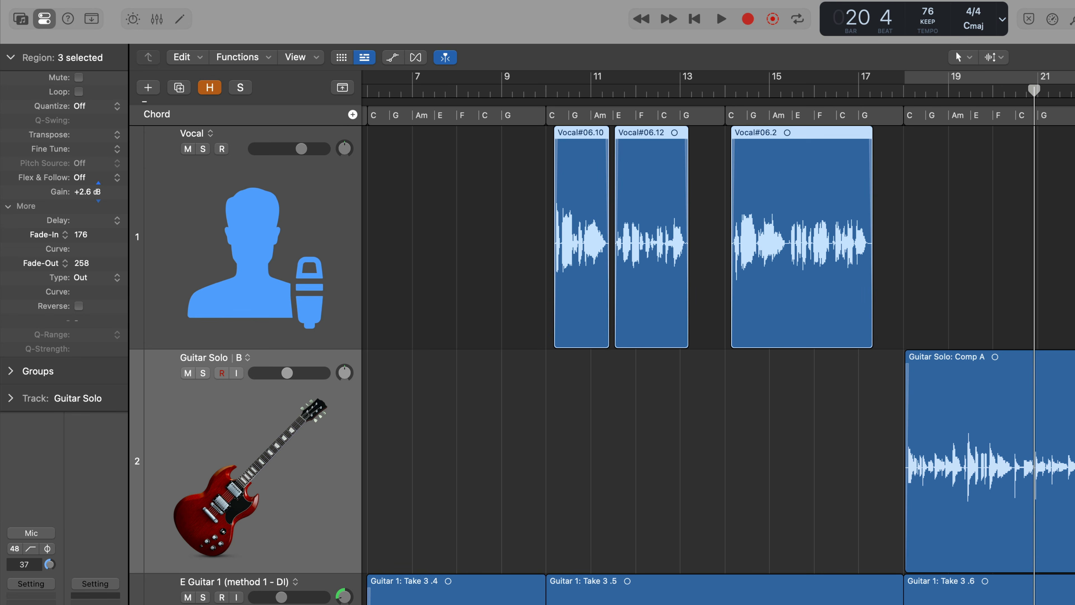
pyautogui.click(939, 248)
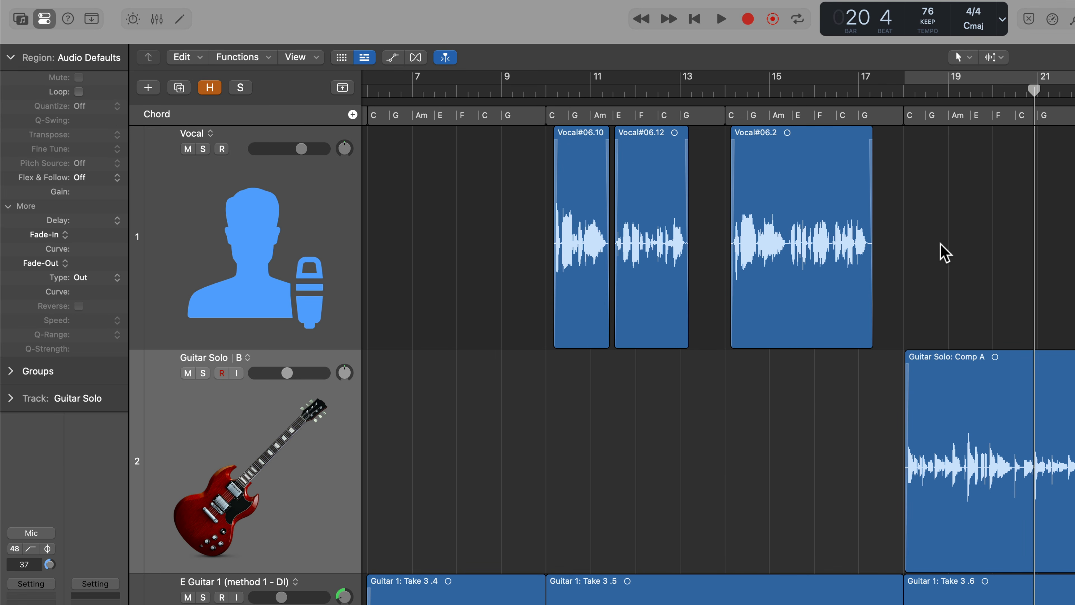
# - Choose the Slip Tool as the secondary tool, then select and deselect the Acoustic Bump region starting at bar 9
pyautogui.click(465, 77)
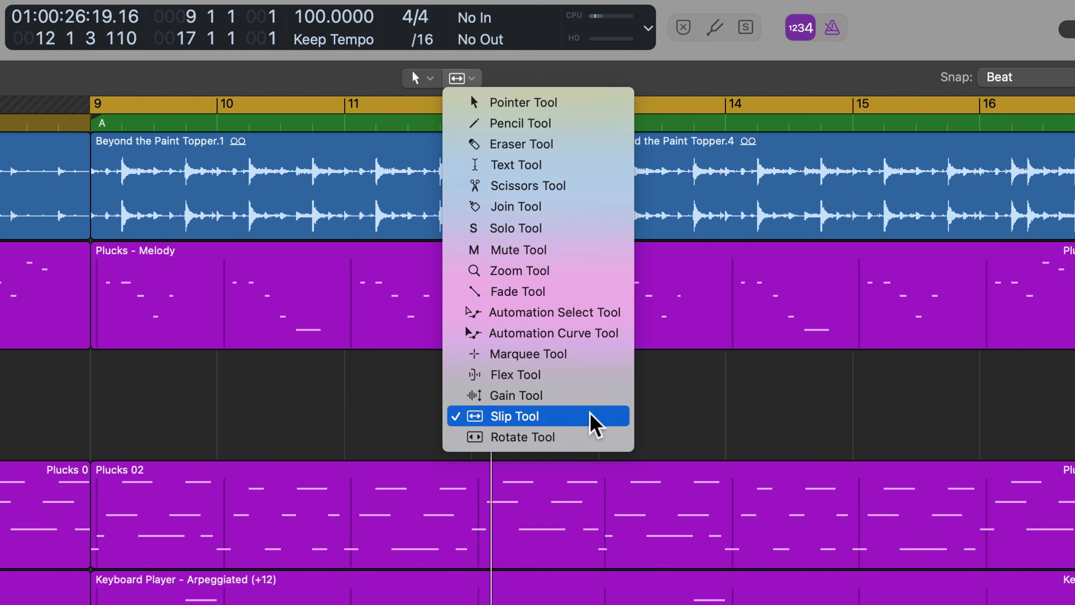
pyautogui.click(596, 424)
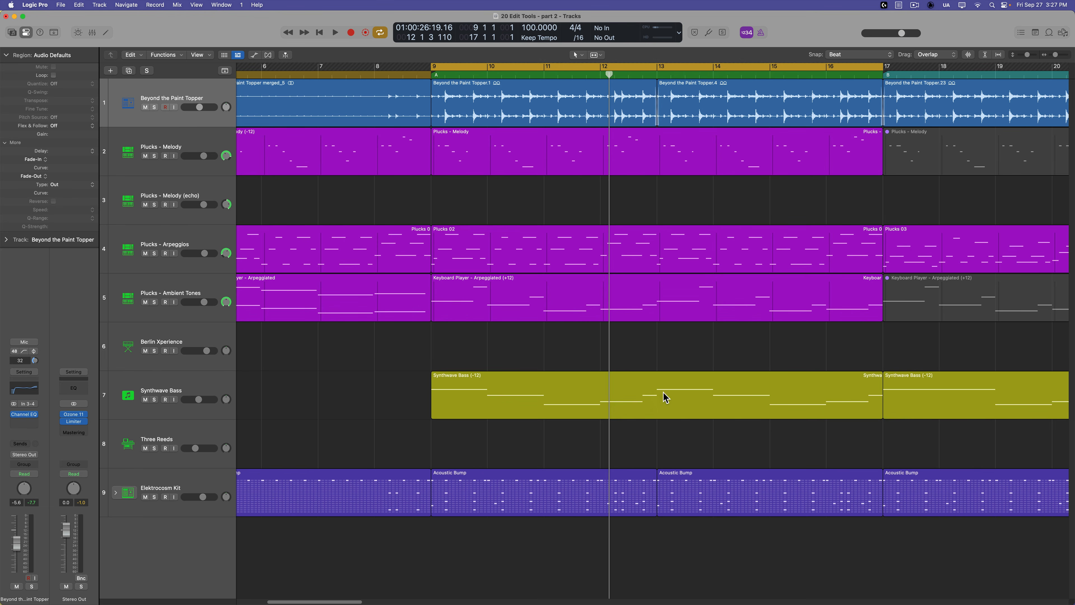
pyautogui.click(545, 495)
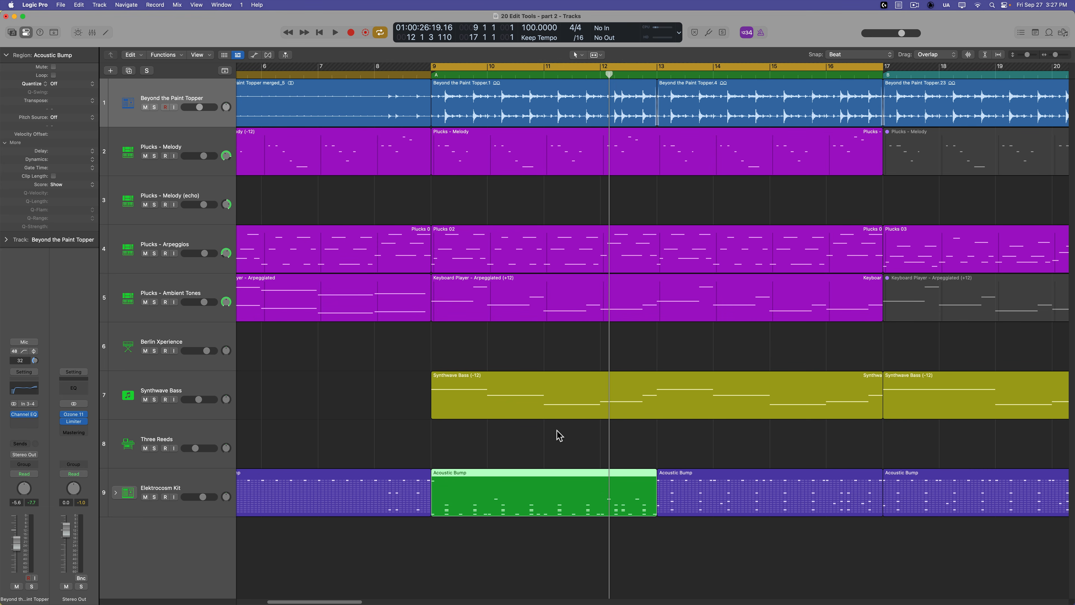
pyautogui.click(557, 443)
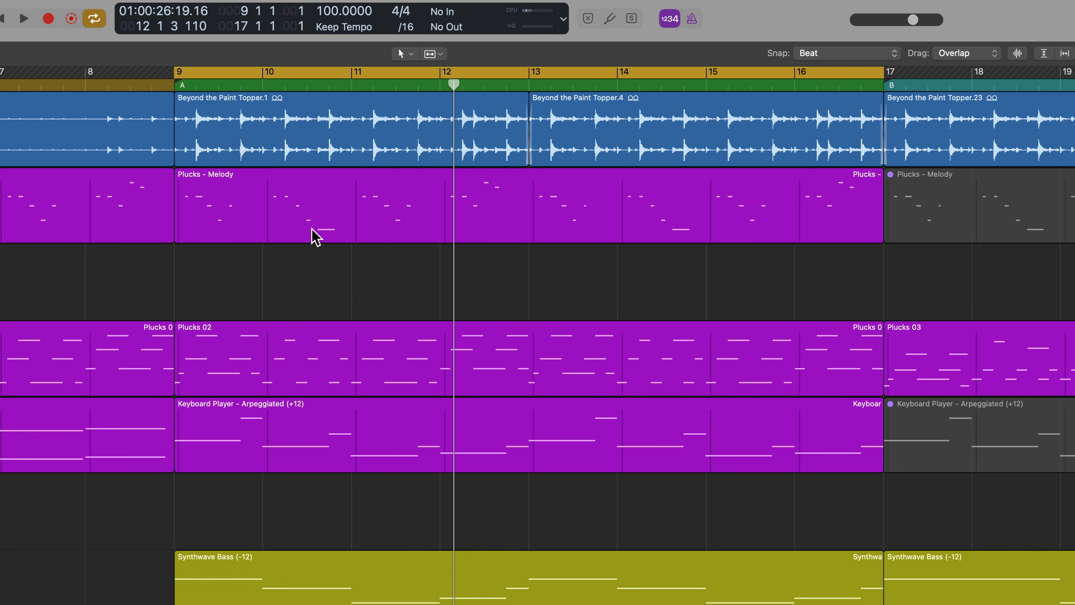
# - Select and deselect the Plucks - Melody region starting at bar 9, and play a short passage of the arrangement
pyautogui.click(248, 215)
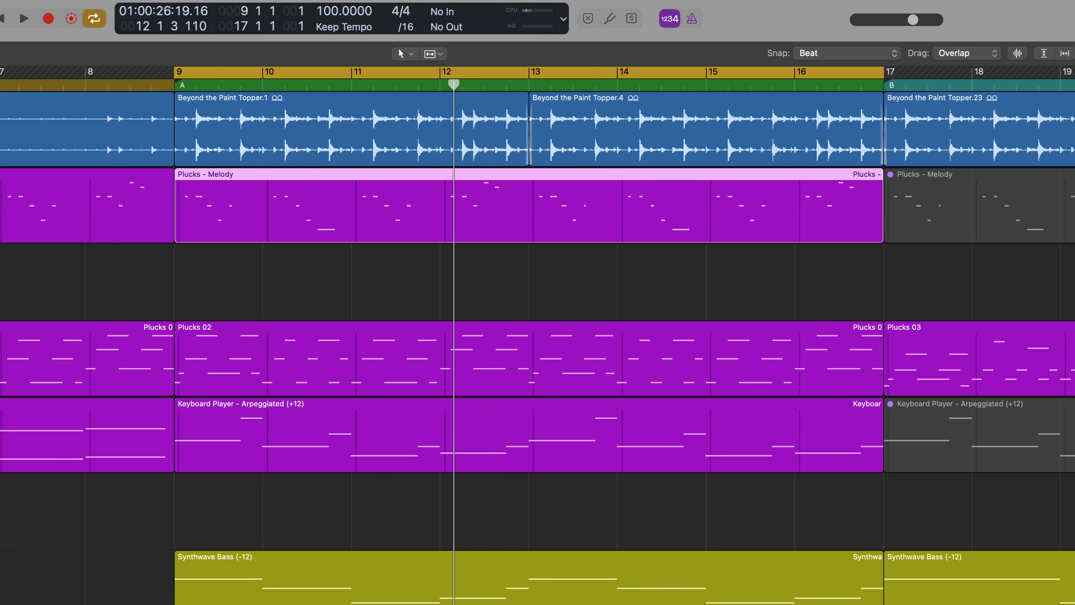
pyautogui.click(428, 265)
pyautogui.press('space')
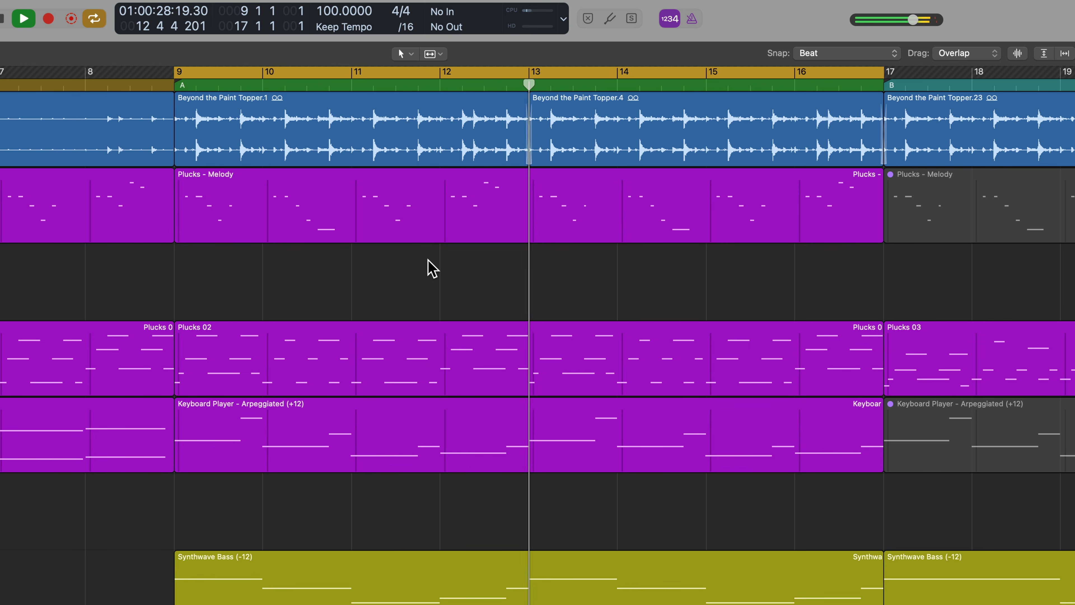
pyautogui.press('space')
# - Check the Snap options, keep Beat, and select the Plucks - Melody region starting at bar 9
pyautogui.press('super+Right')
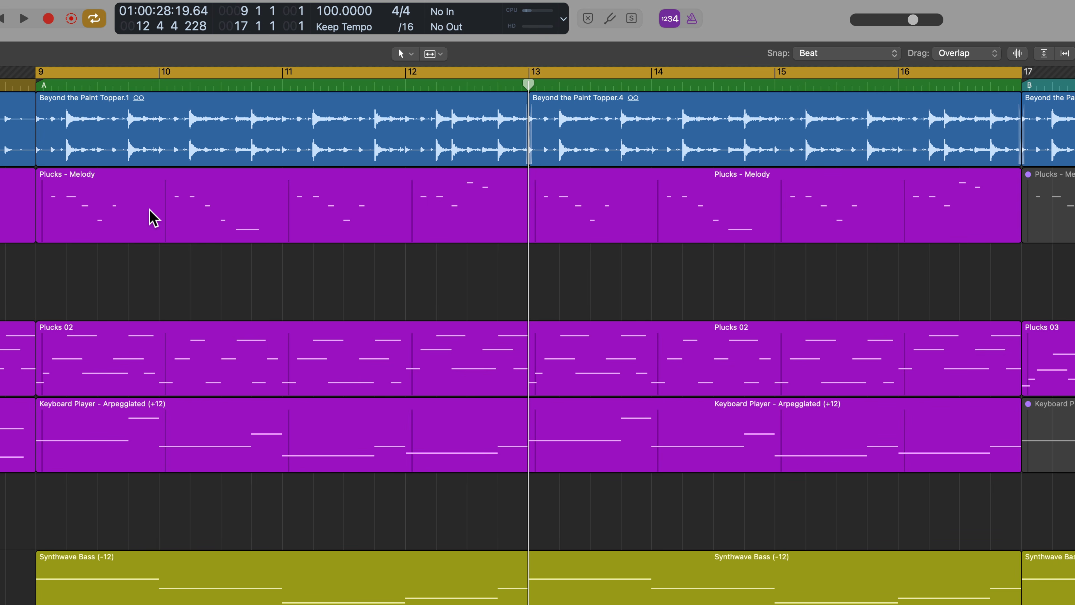
pyautogui.click(838, 53)
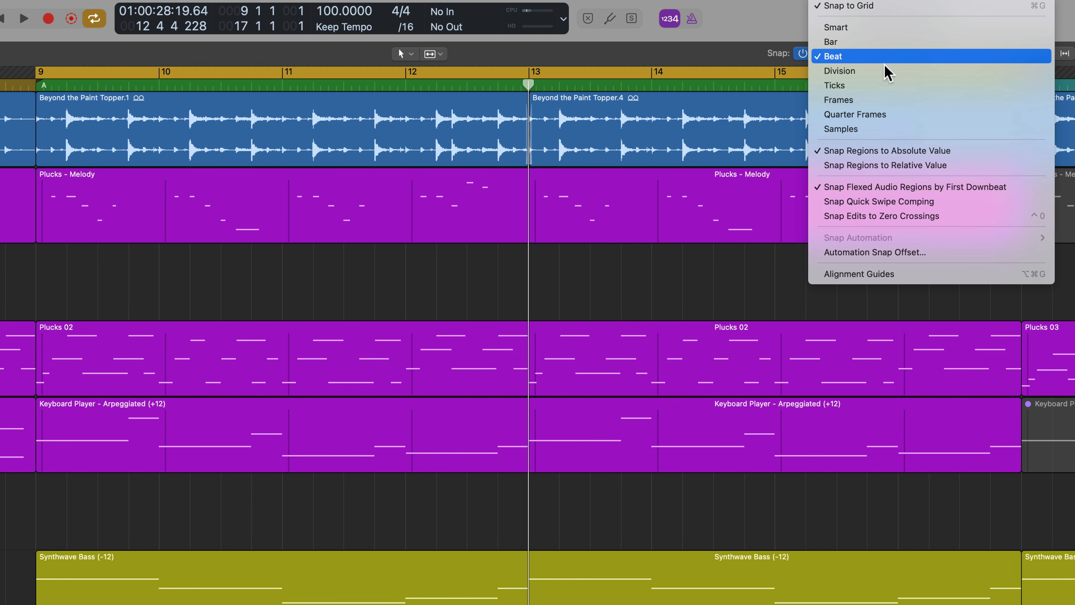
pyautogui.click(683, 266)
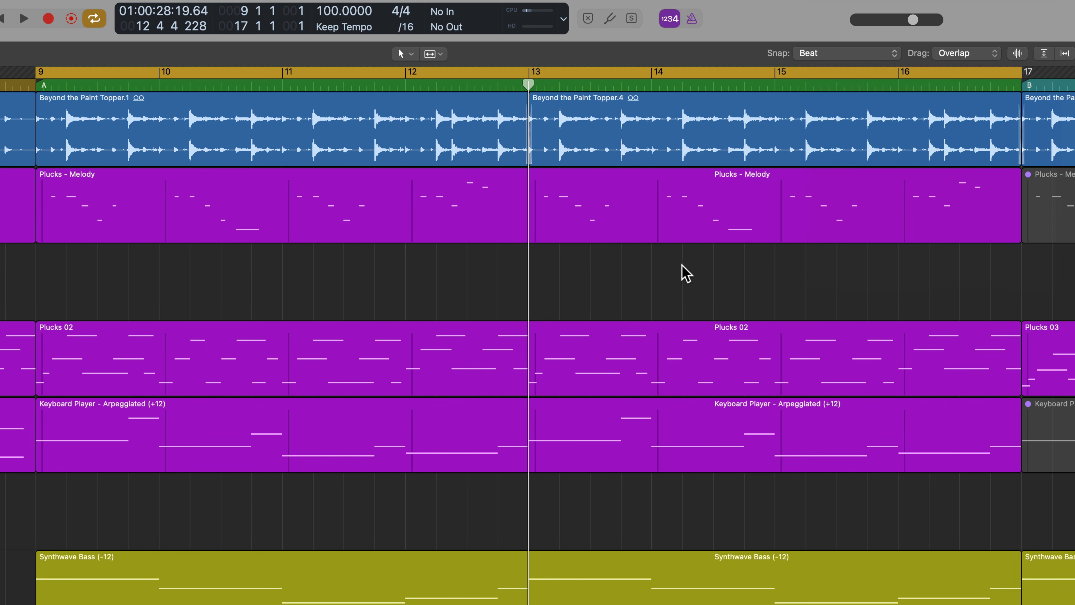
pyautogui.click(111, 218)
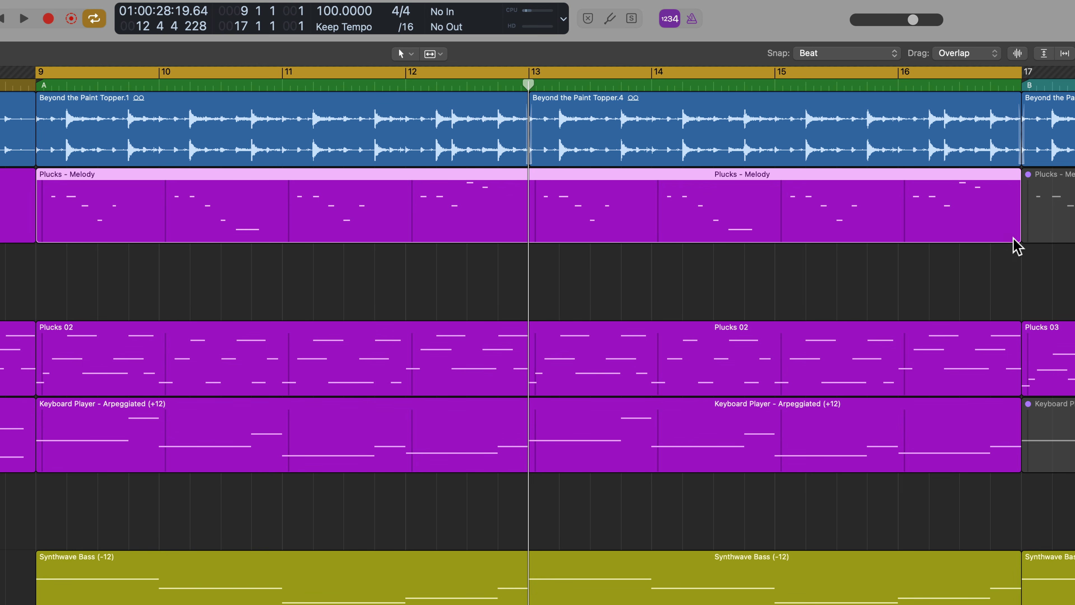
# - Trim one beat off the end of Plucks - Melody, move the region one beat later, and extend its start back to bar 9
pyautogui.moveTo(1016, 234); pyautogui.dragTo(988, 241)
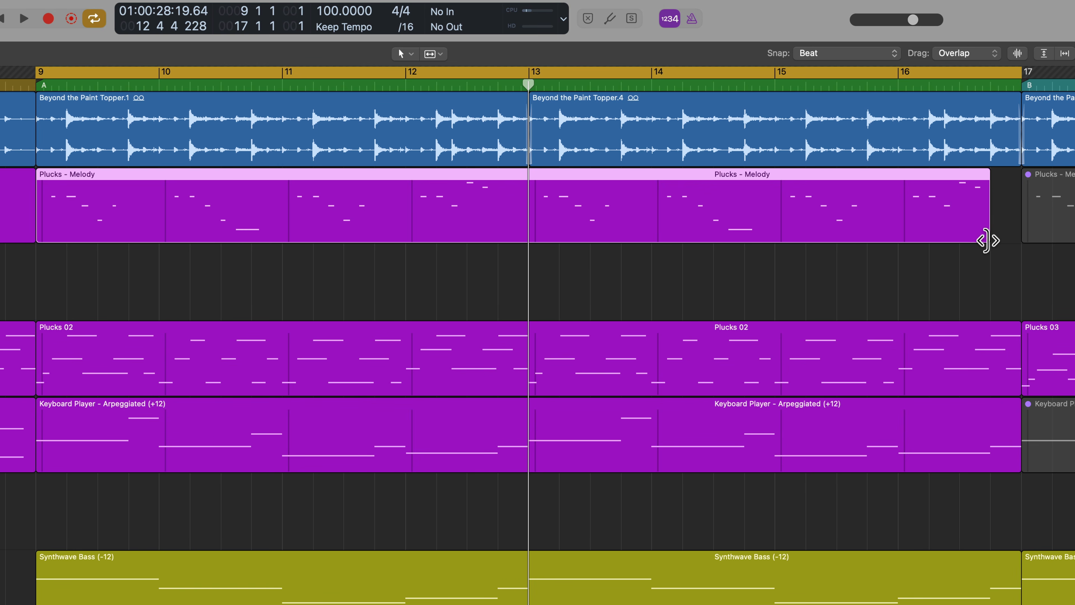
pyautogui.moveTo(869, 231); pyautogui.dragTo(880, 254)
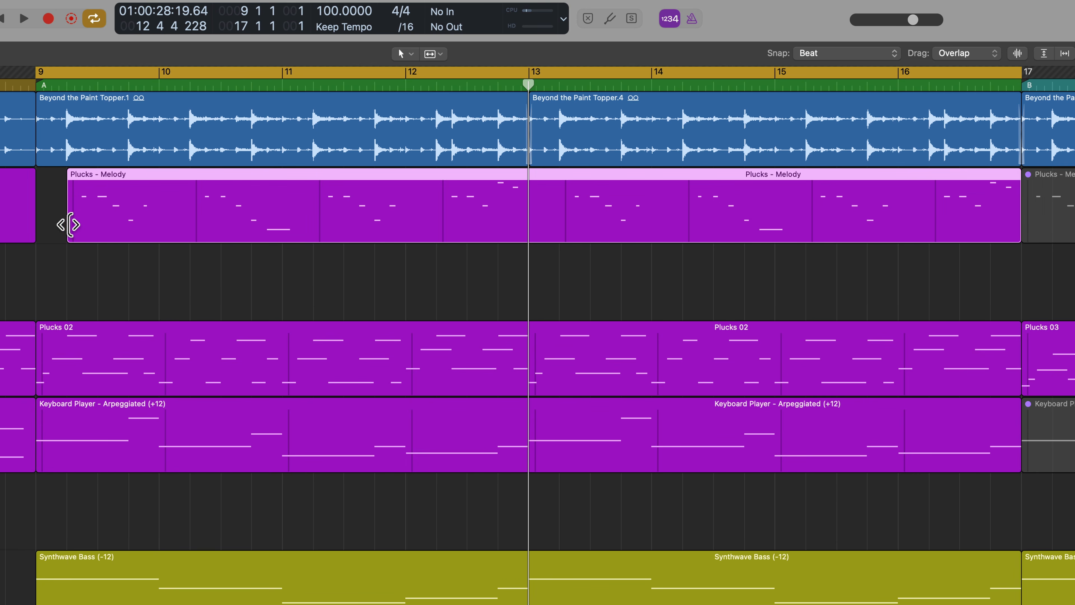
pyautogui.moveTo(70, 225); pyautogui.dragTo(41, 224)
pyautogui.click(84, 292)
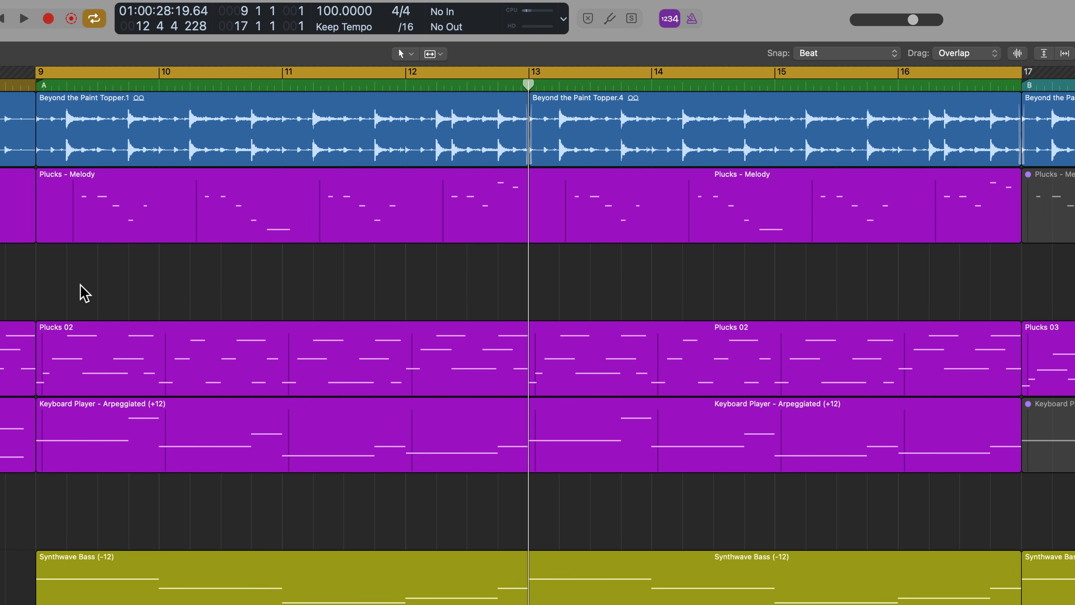
# - Undo the manual trim, move and start extension of the Plucks - Melody region, and clear the selection
pyautogui.press('super+z')
pyautogui.press('super+z')
pyautogui.click(113, 280)
pyautogui.press('super+z')
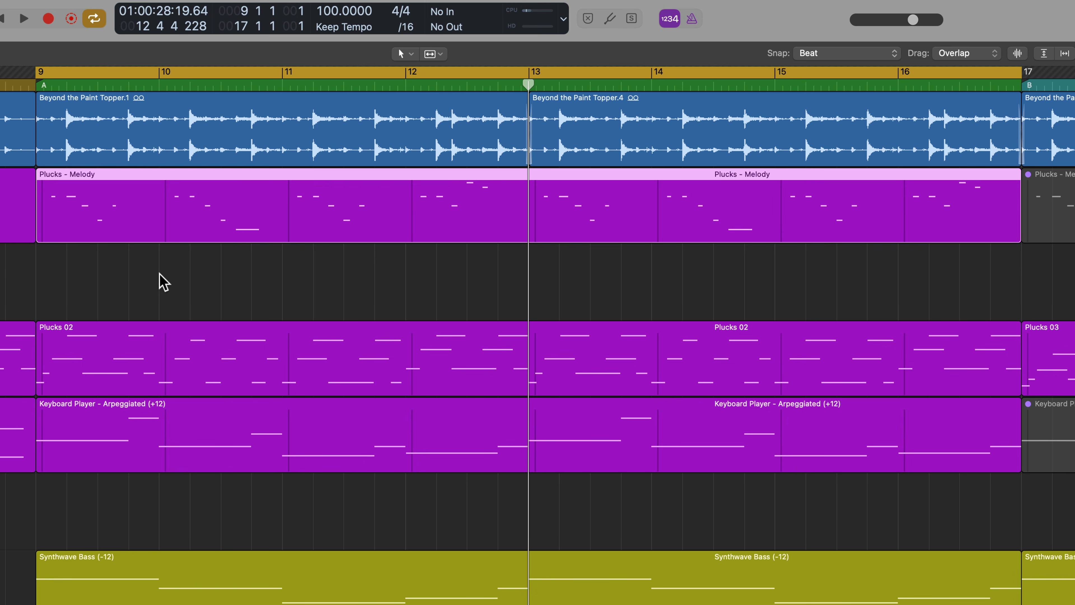
pyautogui.click(163, 281)
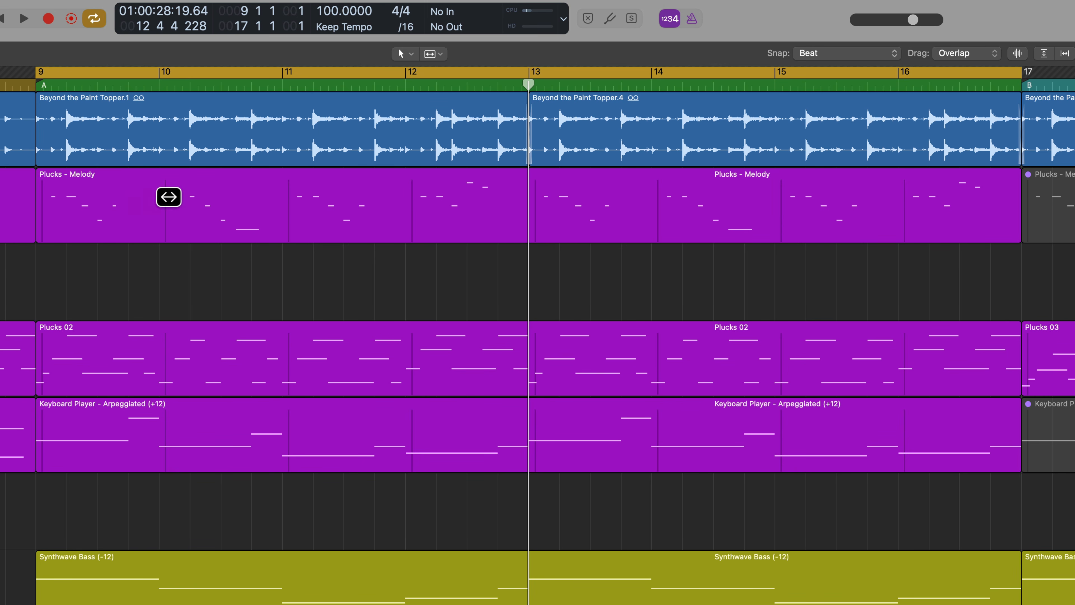
# - Slip the notes inside the Plucks - Melody region one beat later and play a passage of the arrangement
pyautogui.click(159, 205)
pyautogui.moveTo(160, 205); pyautogui.dragTo(190, 205)
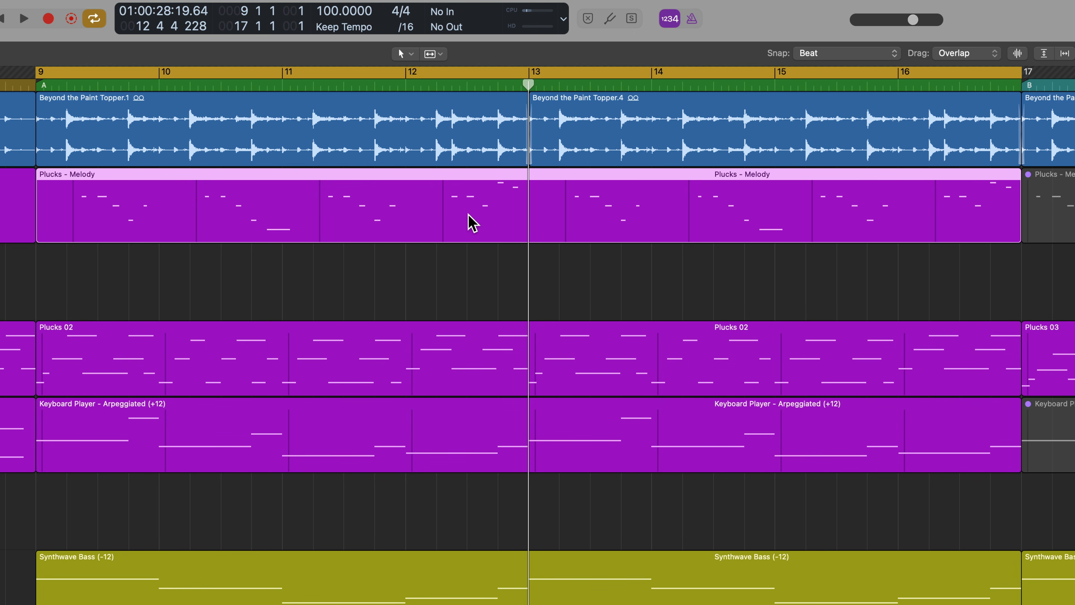
pyautogui.press('space')
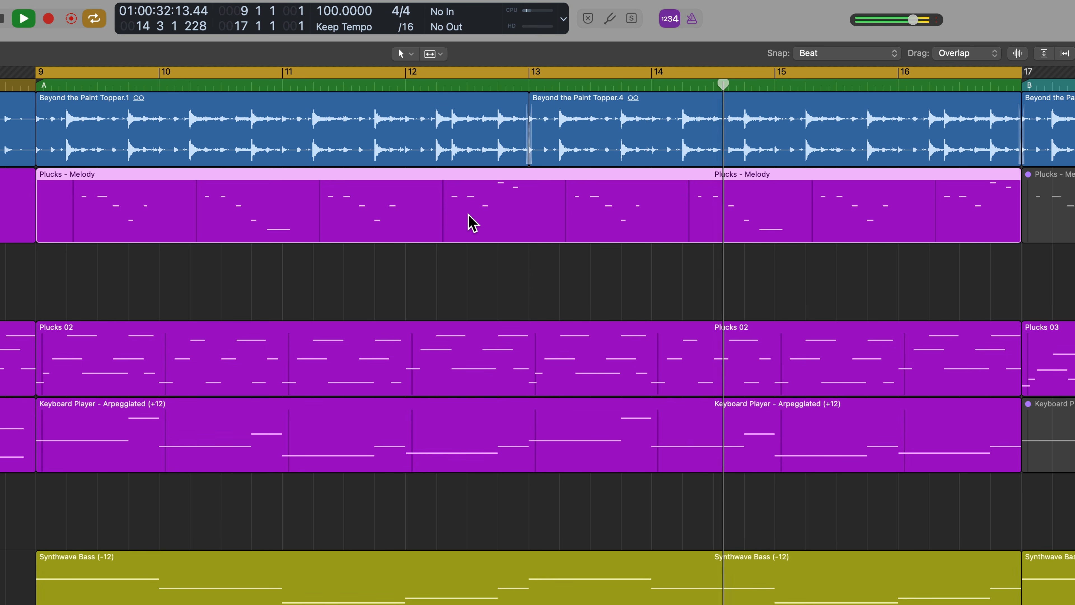
pyautogui.press('space')
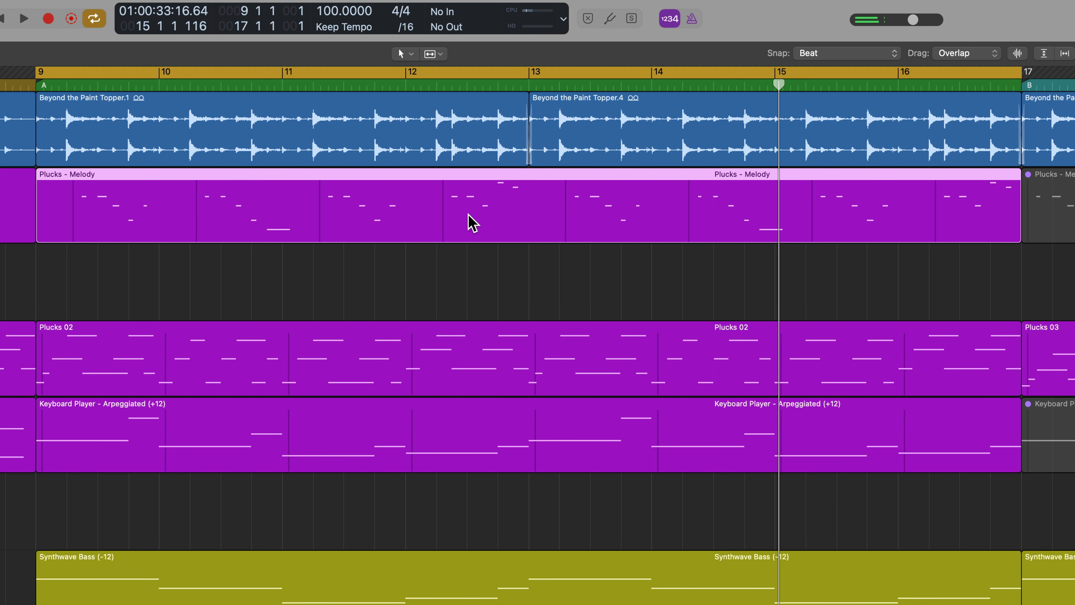
# - Undo the one-beat slip of Plucks - Melody, try slipping its notes earlier, and clear the selection
pyautogui.press('super+z')
pyautogui.hotkey('ctrl', 'z')
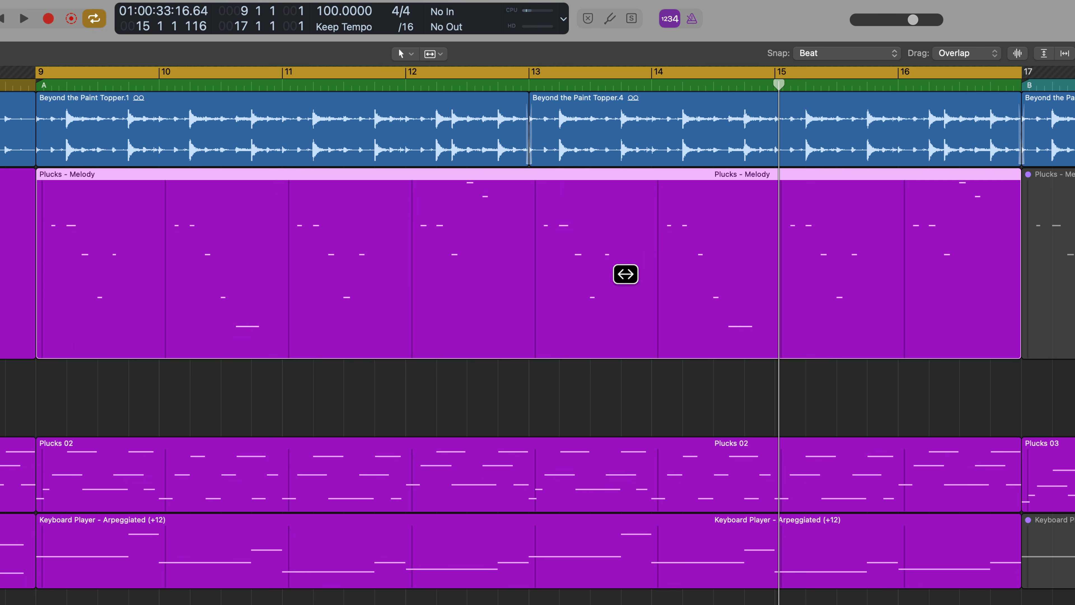
pyautogui.moveTo(944, 246); pyautogui.dragTo(637, 301)
pyautogui.click(631, 384)
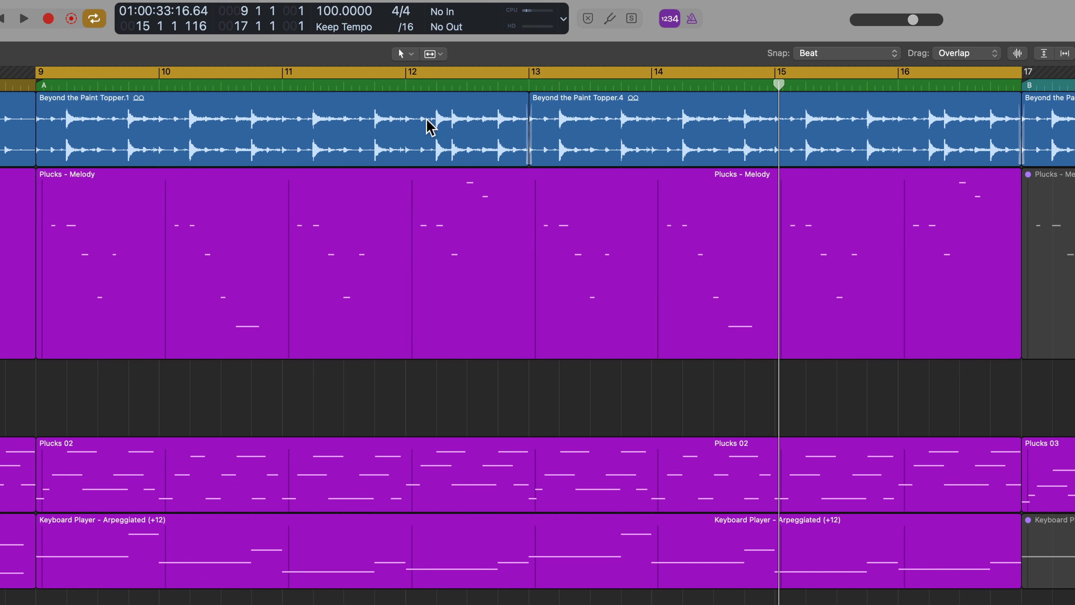
# - Choose the Rotate Tool as the secondary tool and try rotating the contents of the Plucks - Melody region starting at bar 9
pyautogui.click(435, 56)
pyautogui.click(483, 304)
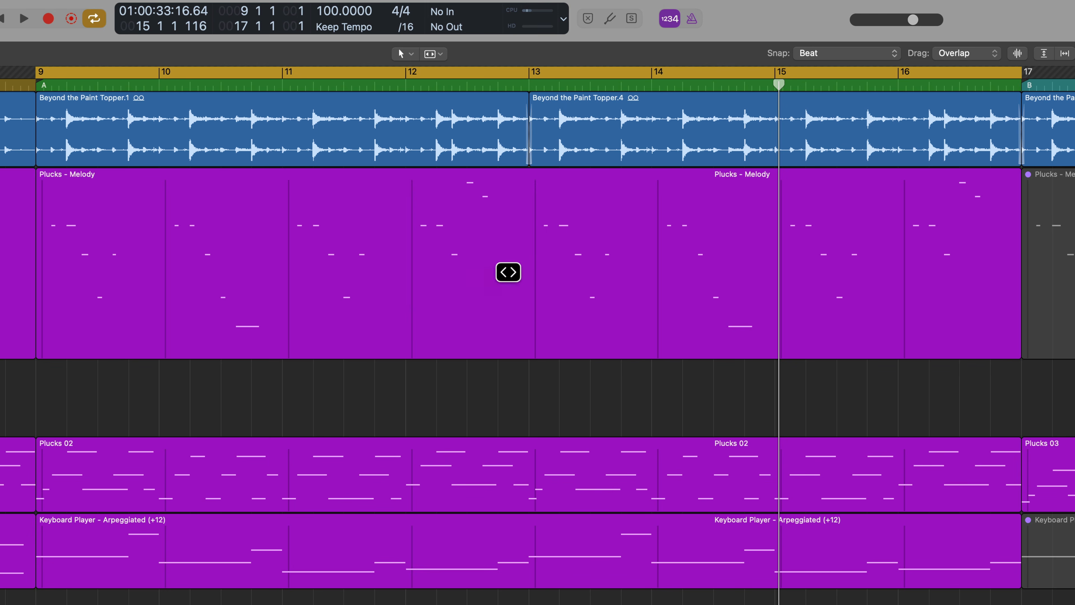
pyautogui.moveTo(593, 259)
pyautogui.mouseDown()
pyautogui.moveTo(410, 250)
pyautogui.moveTo(190, 271)
pyautogui.moveTo(505, 284)
pyautogui.moveTo(780, 259)
pyautogui.moveTo(591, 274)
pyautogui.mouseUp()
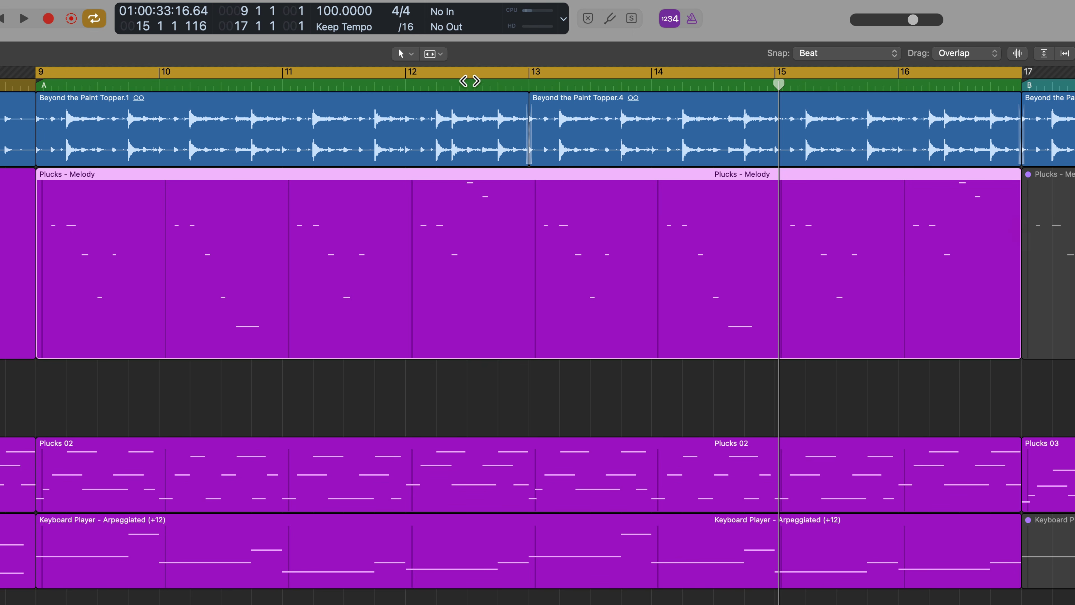
pyautogui.moveTo(163, 270); pyautogui.dragTo(298, 278)
# - Set Snap to Bar, rotate the notes inside the Plucks - Melody region one bar later, and play the arrangement
pyautogui.click(853, 56)
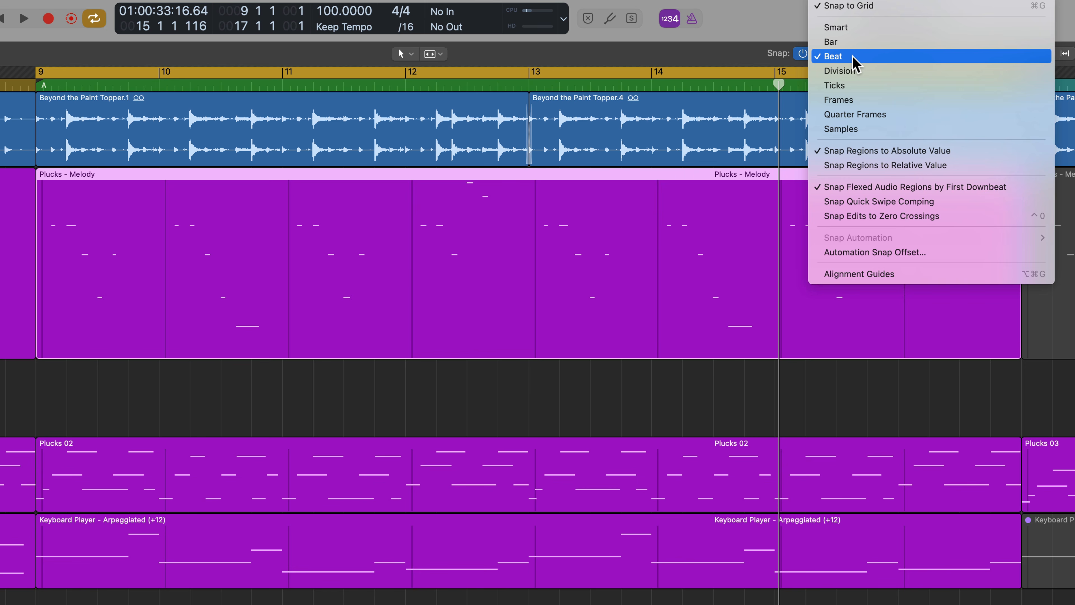
pyautogui.click(854, 42)
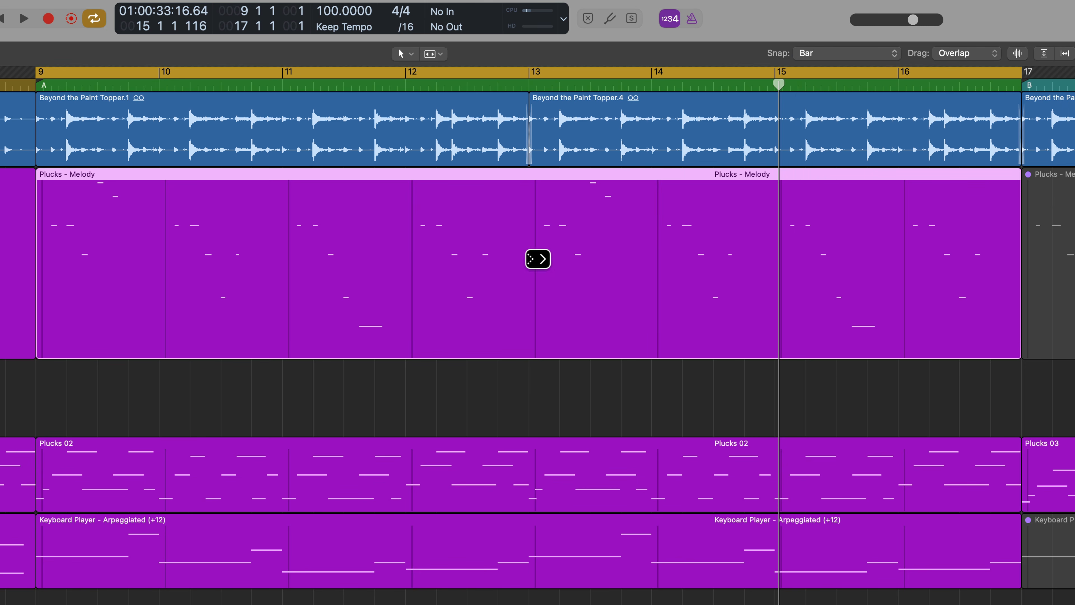
pyautogui.moveTo(430, 262); pyautogui.dragTo(525, 290)
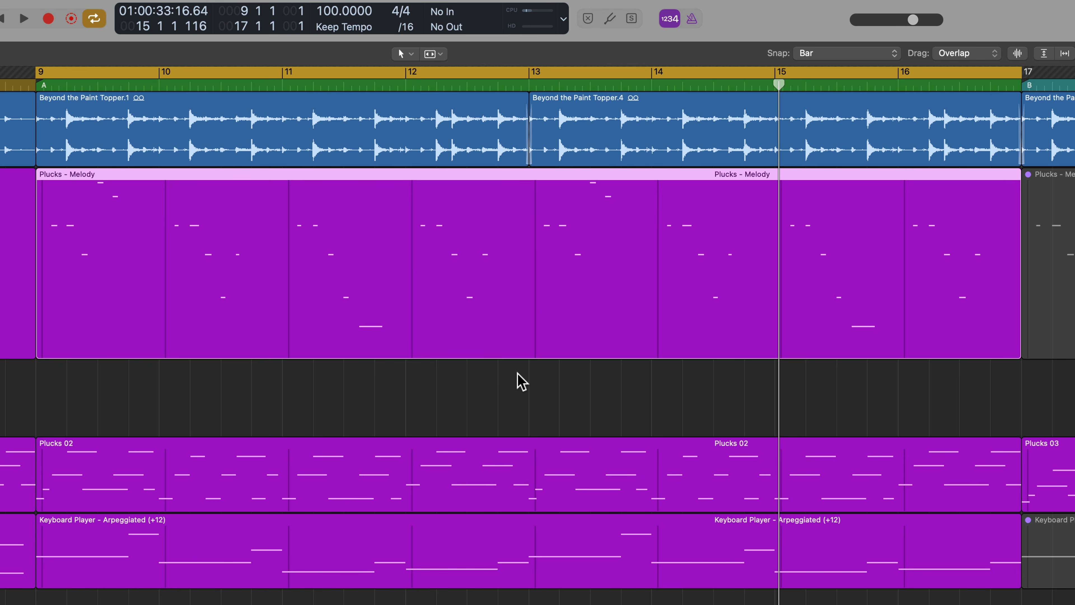
pyautogui.press('space')
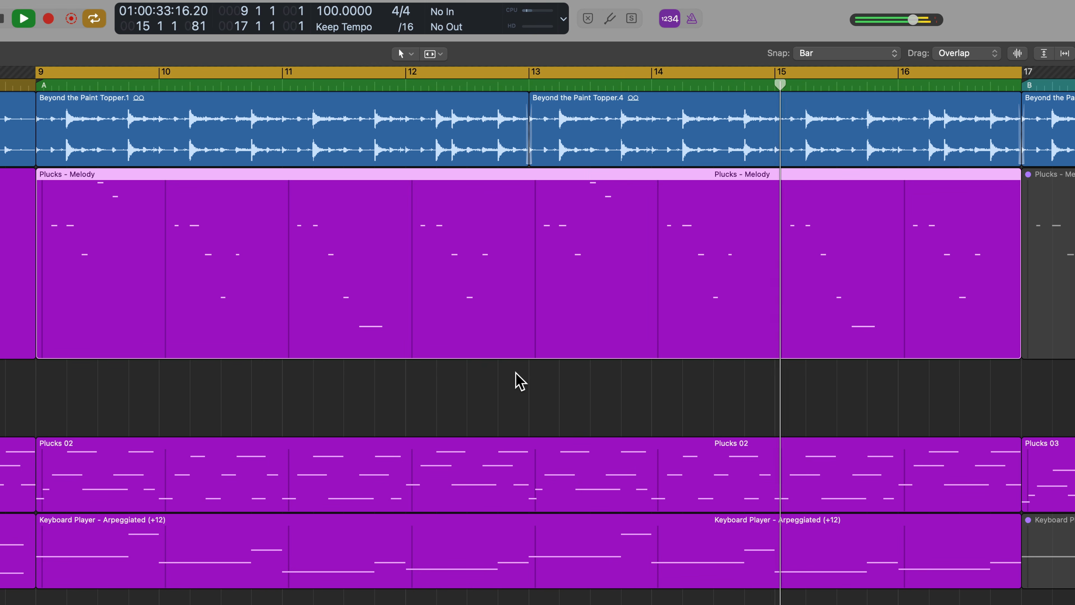
# - Open the list of secondary tools
pyautogui.click(433, 54)
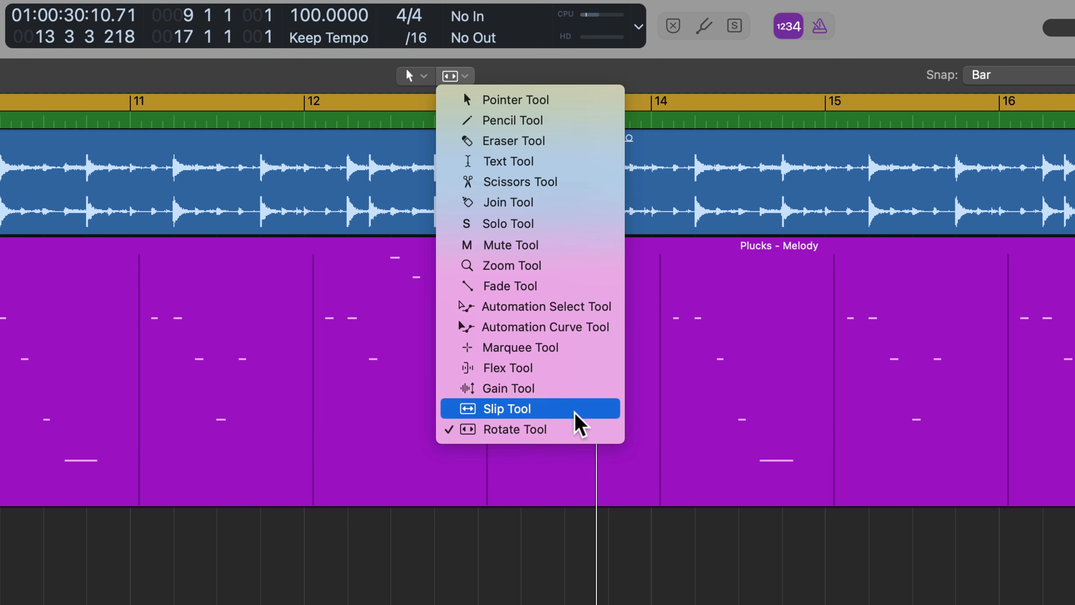